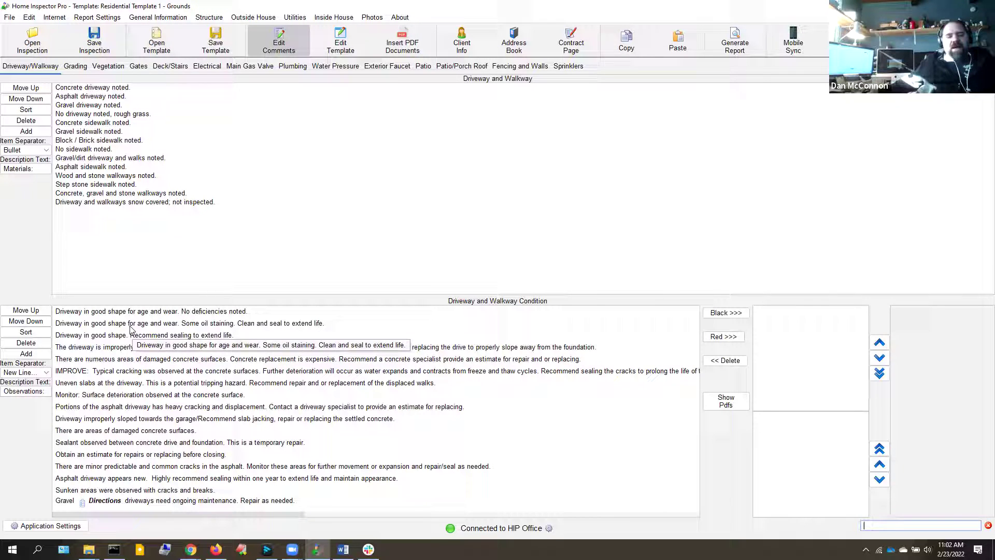
Add 'Some oil staining' as a black observation and the damaged concrete surfaces comment in red
click(131, 326)
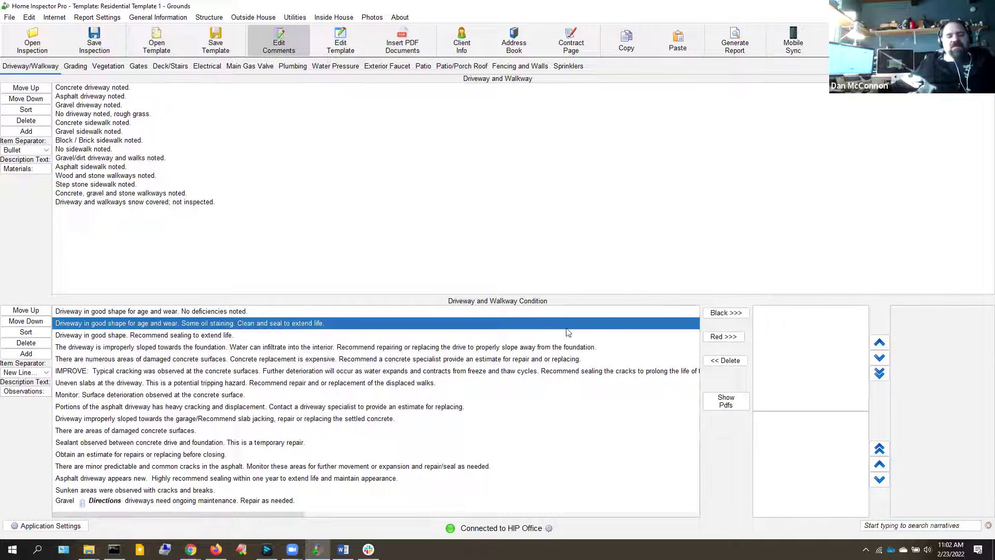
click(724, 313)
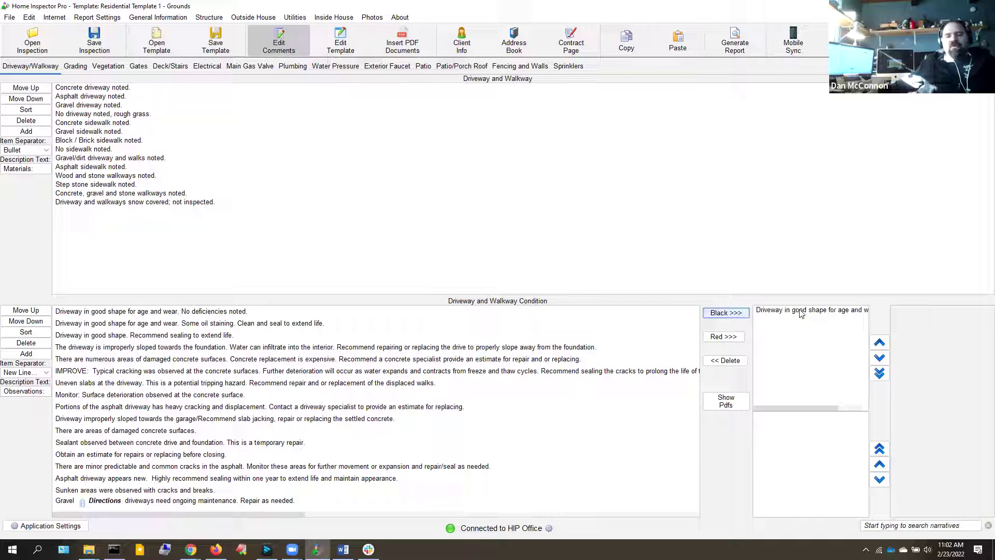
click(104, 433)
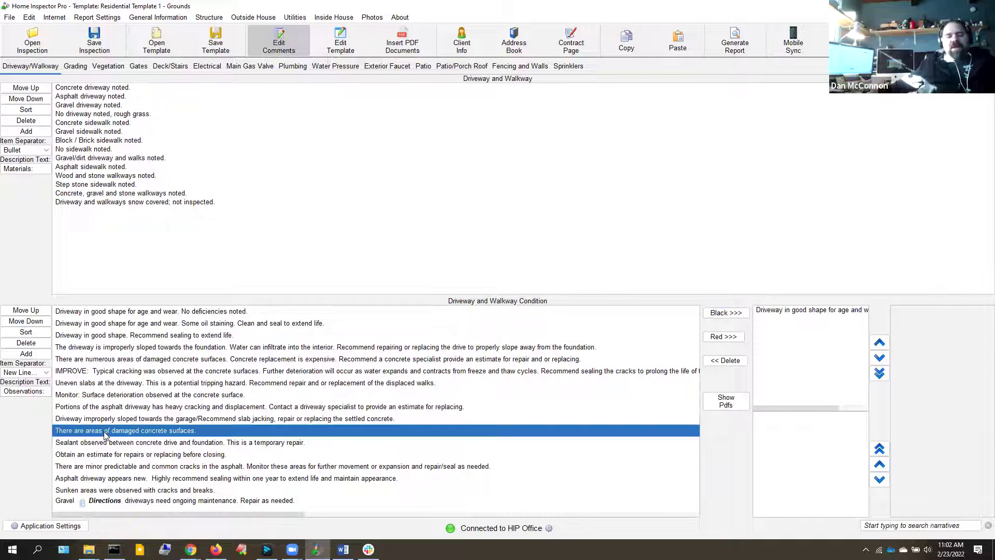
click(722, 337)
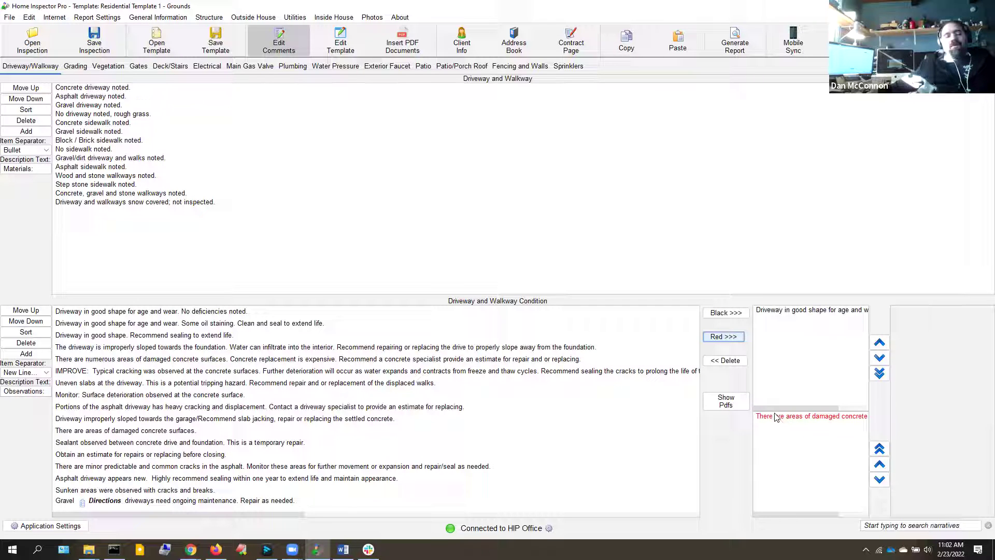
click(732, 41)
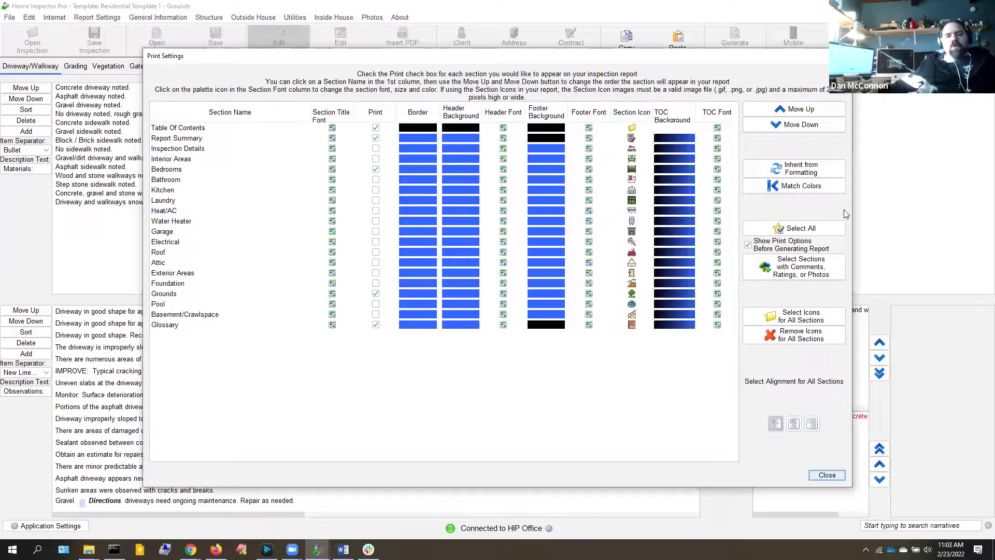
Print only sections with comments and save the generated report as test.pdf
click(828, 266)
click(824, 478)
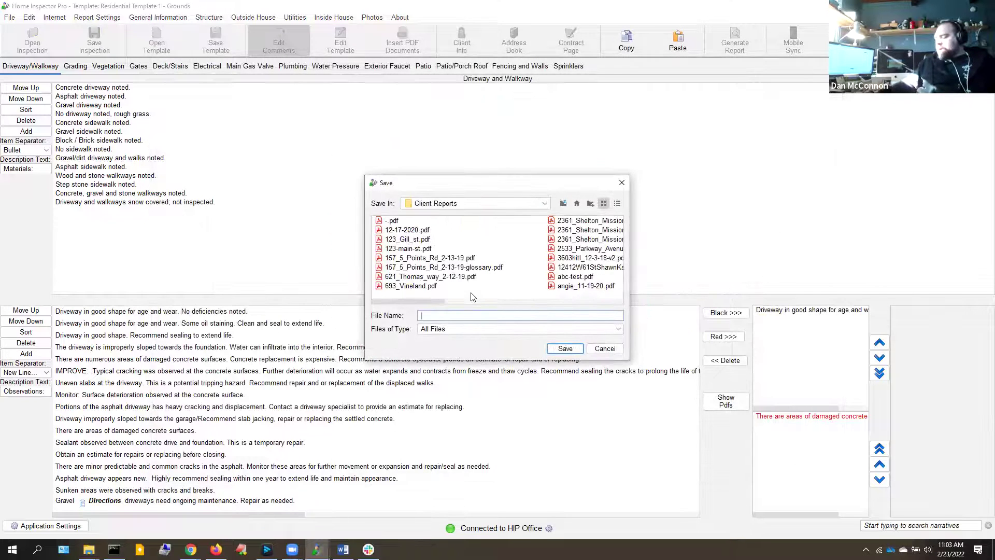
text(test)
key(Return)
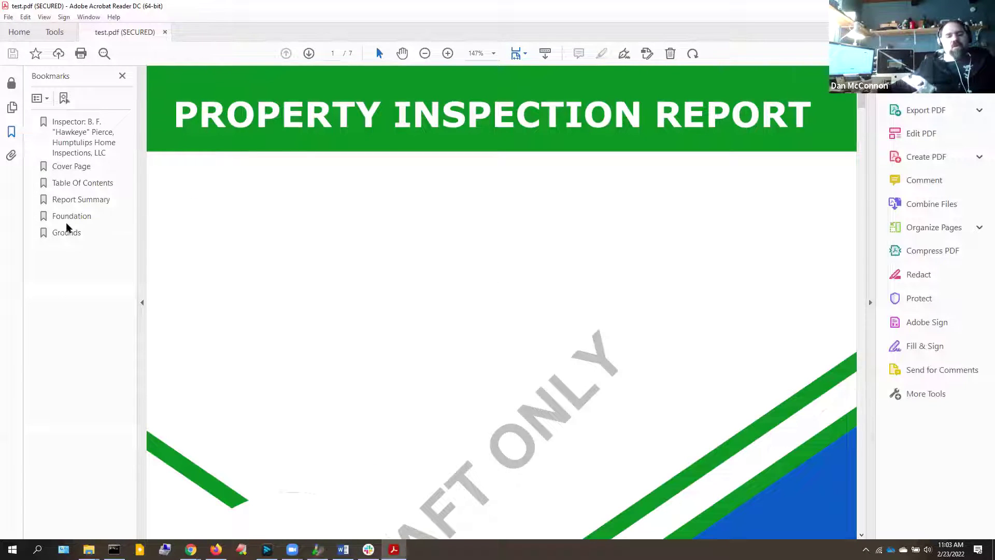
Review the Grounds oil staining observation and the Report Summary page, then close the PDF
click(66, 234)
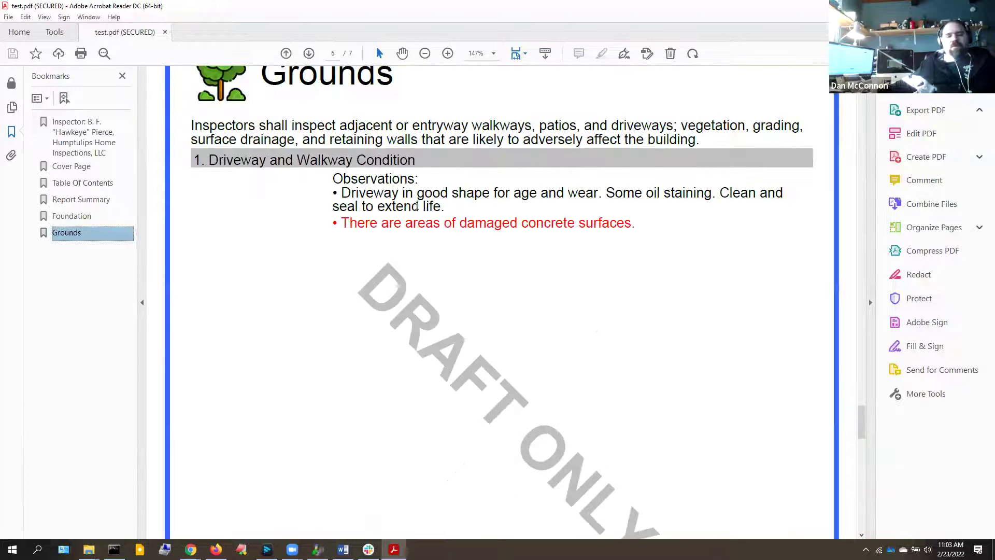
drag(358, 207, 433, 194)
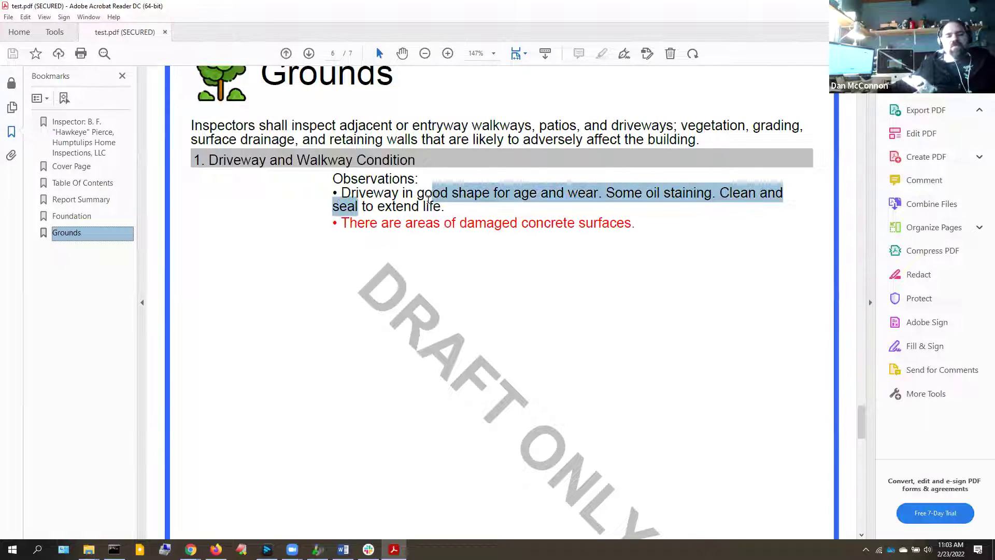
click(375, 224)
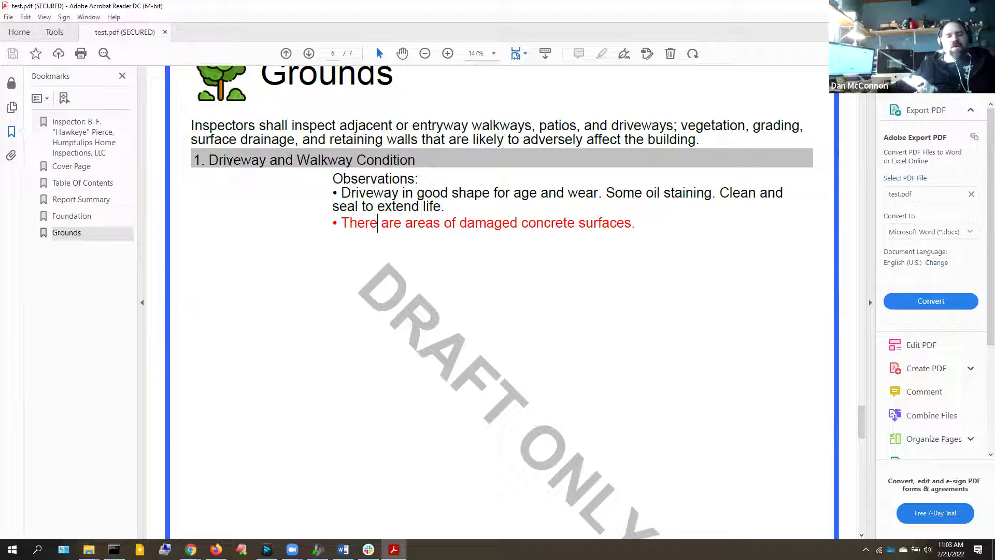
click(65, 201)
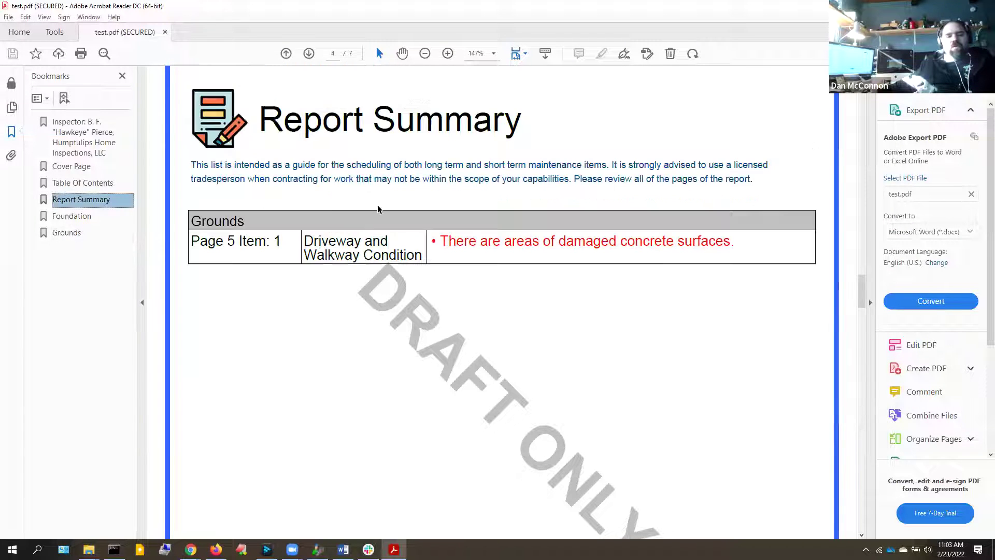
double_click(8, 6)
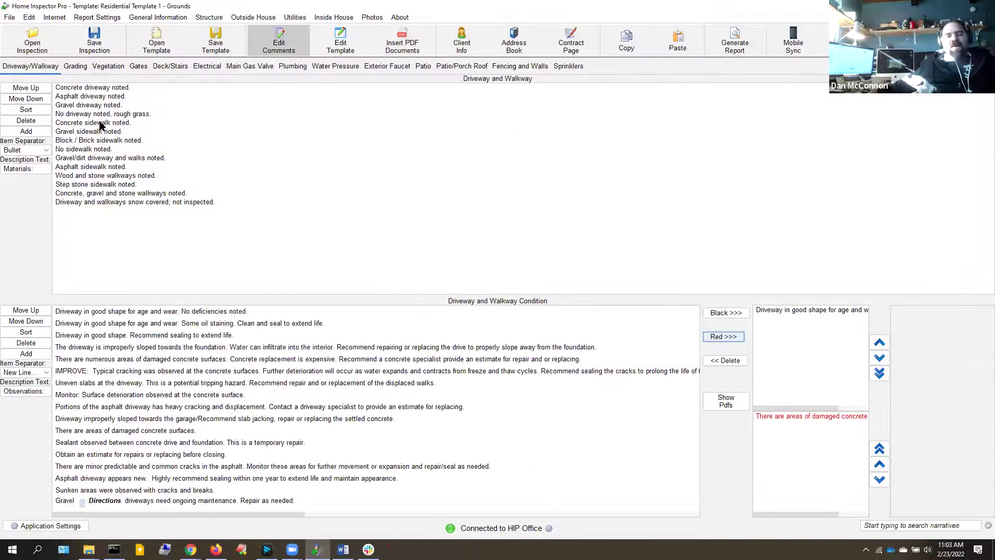
Mark Concrete and Asphalt sidewalks as walkway materials
click(101, 124)
ctrl+click(87, 168)
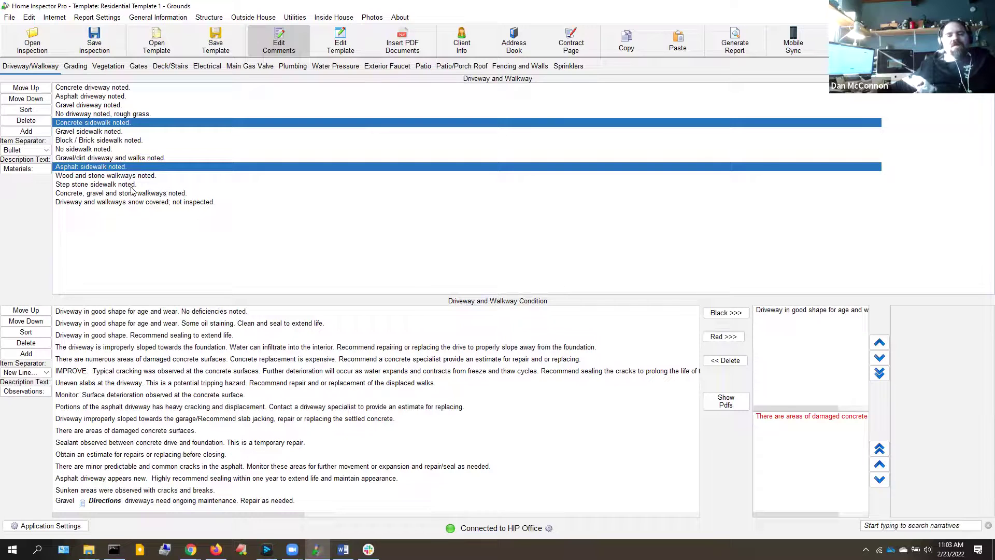
click(95, 20)
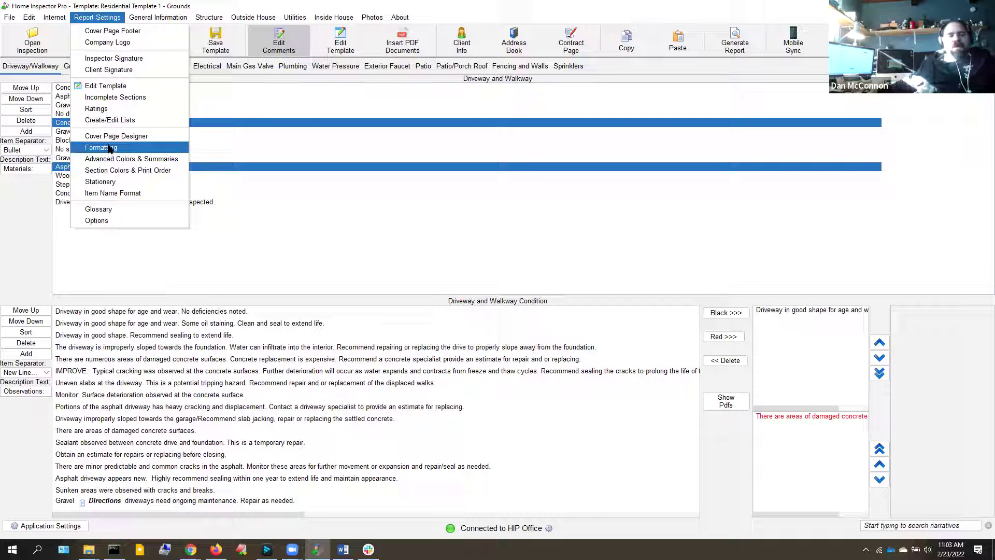
click(135, 146)
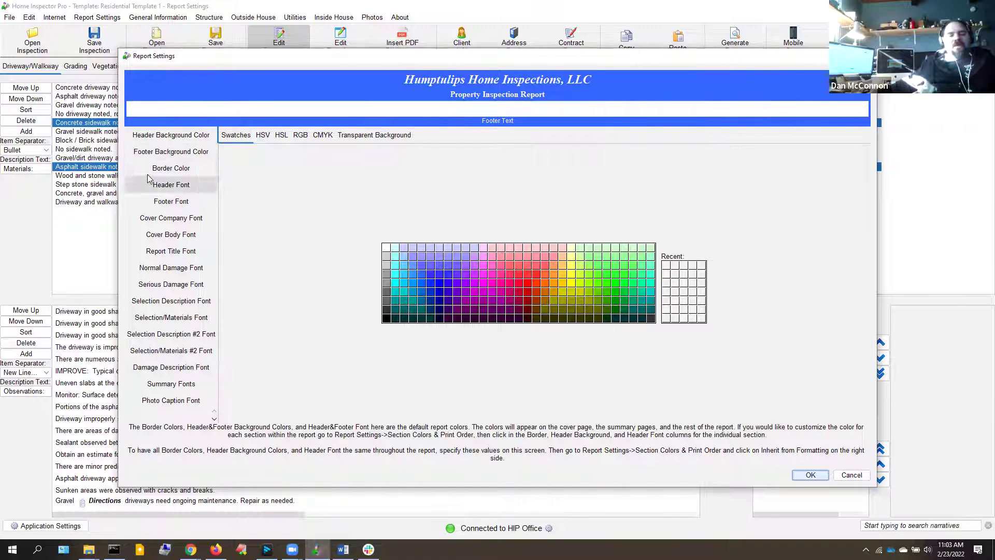
Set the Serious Damage Font colour to dark blue in the report formatting settings
click(171, 271)
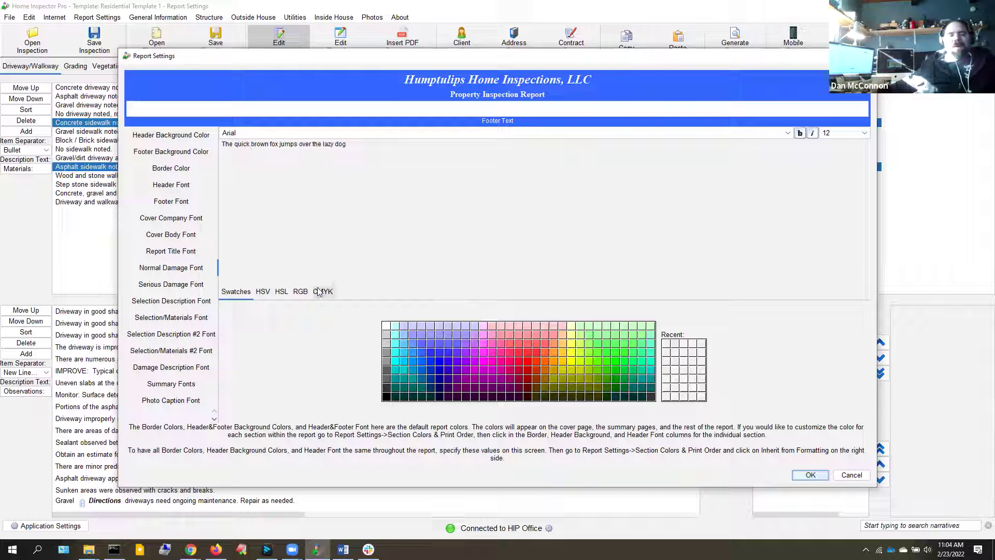
click(168, 286)
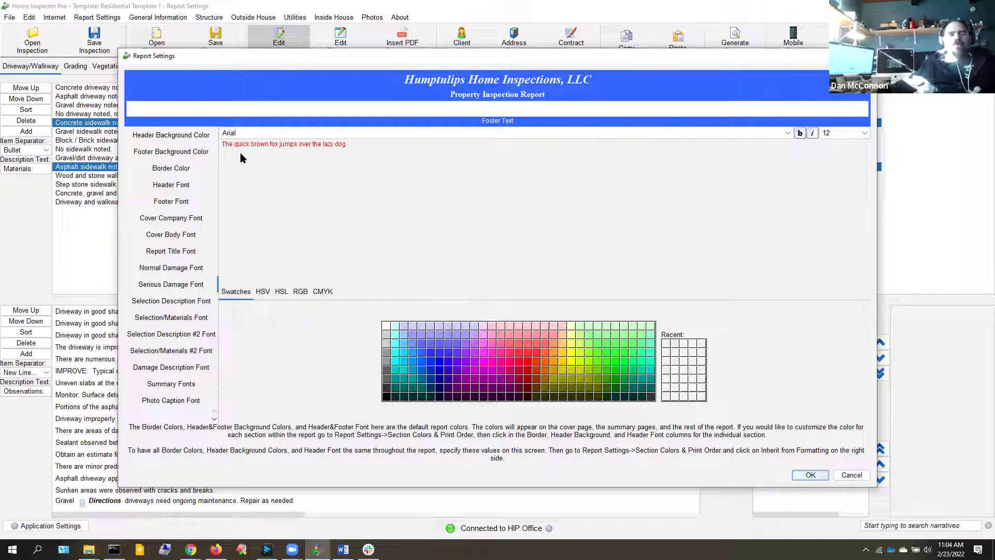
click(440, 380)
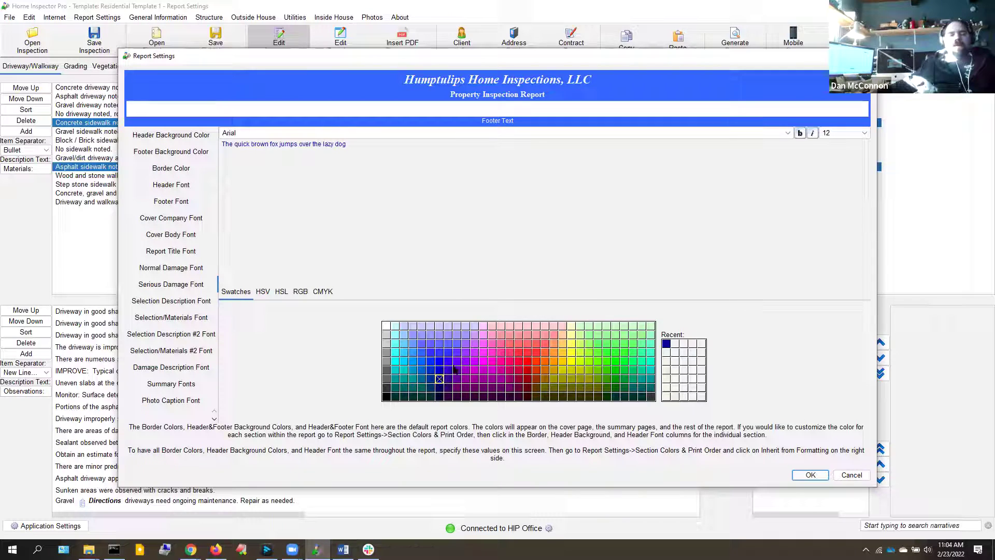
click(175, 322)
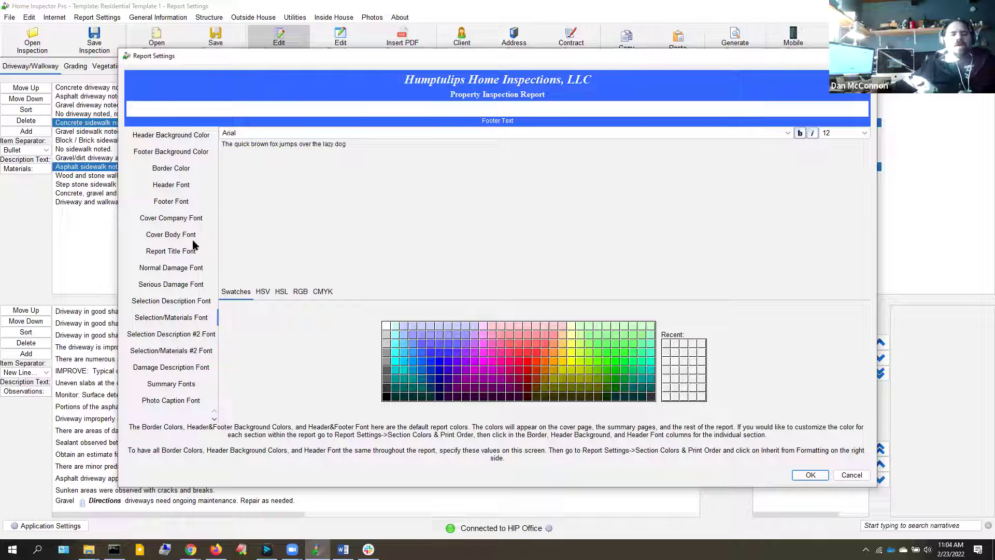
click(162, 354)
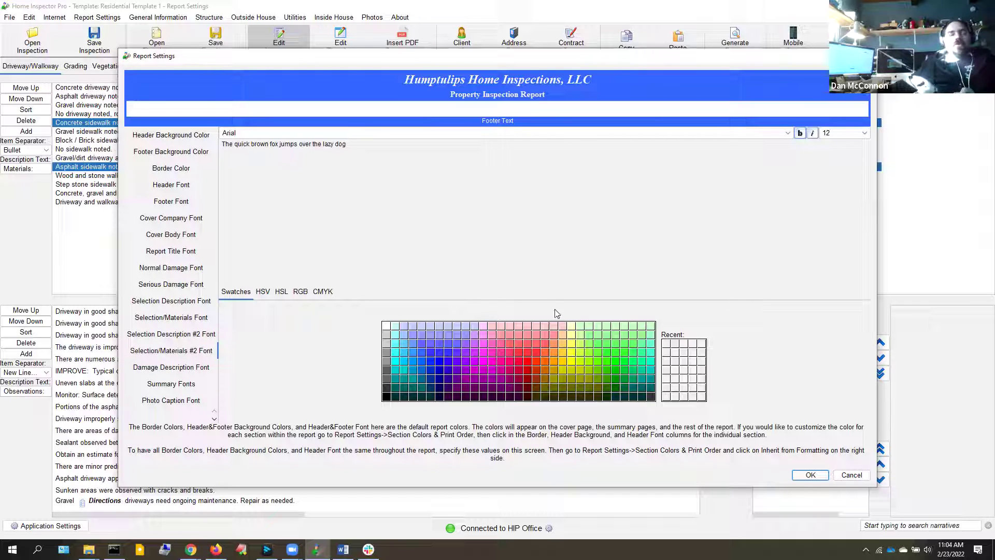
click(810, 474)
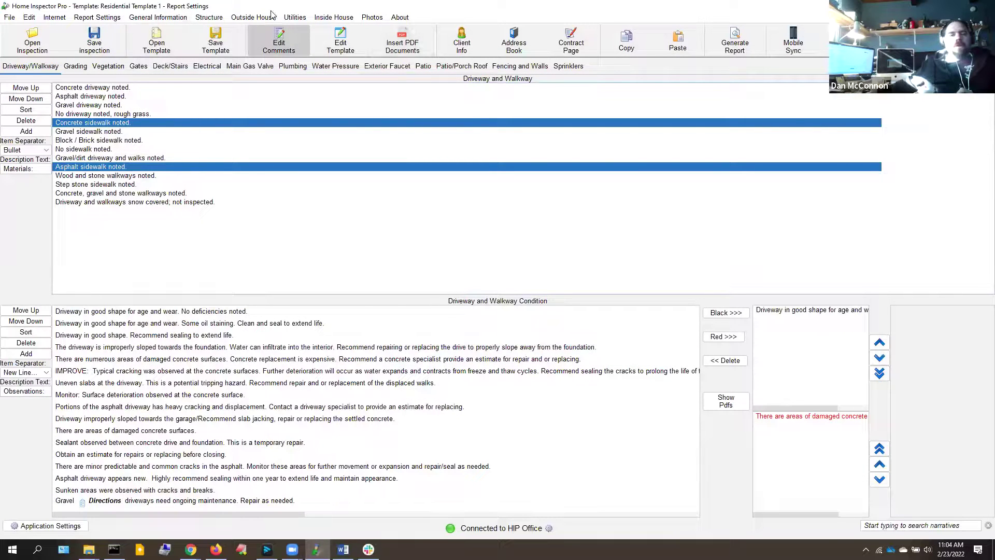
On the Electrical page, set the main panel to the basement and sub panel to a storage area
click(295, 18)
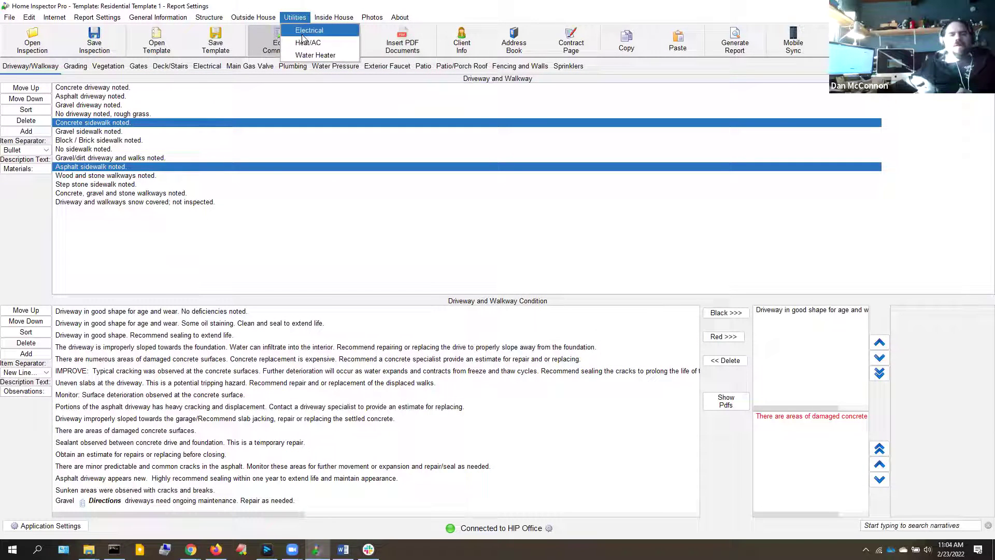
click(306, 31)
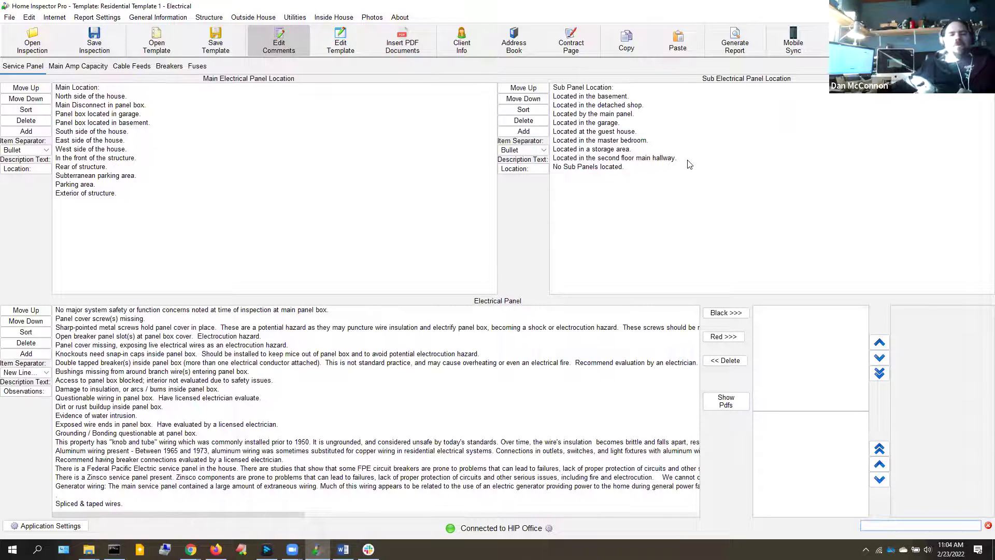
click(93, 123)
click(643, 150)
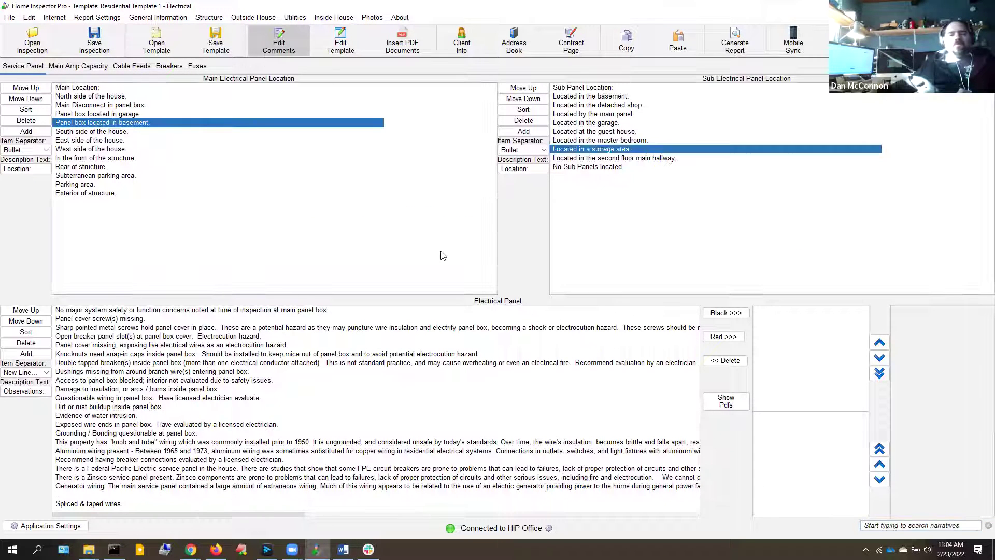
Add the Knockouts comment in black and Aluminum wiring in red, then regenerate the report
click(200, 355)
click(726, 313)
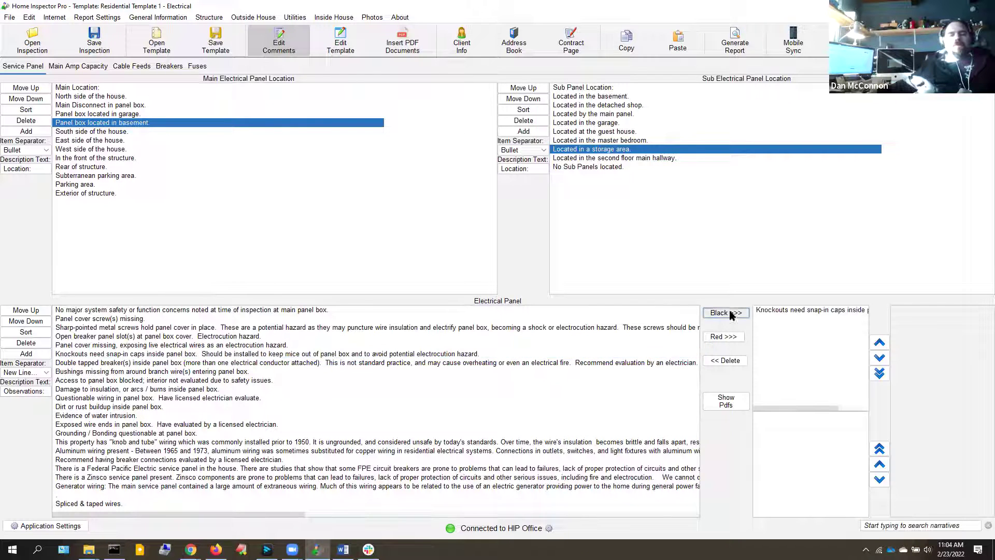
click(365, 454)
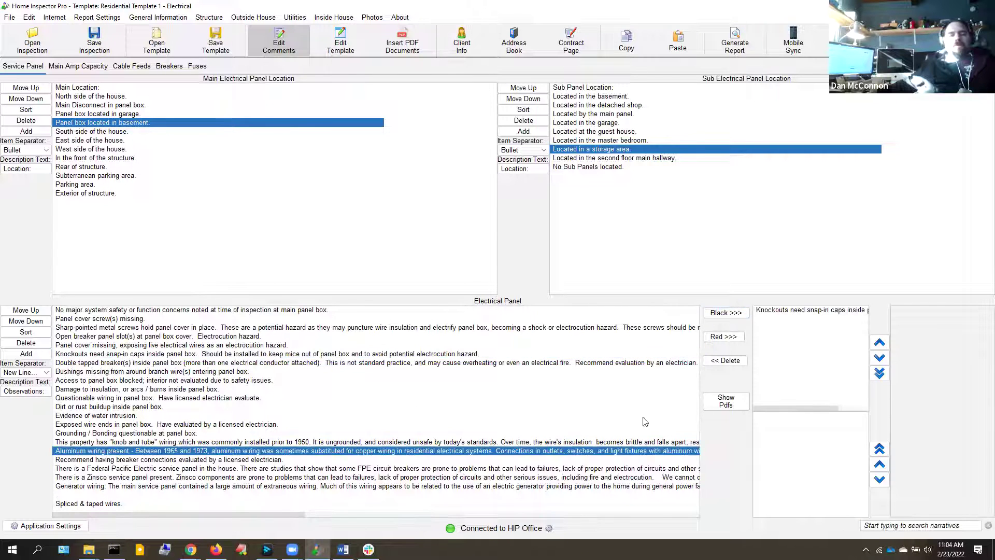
click(726, 336)
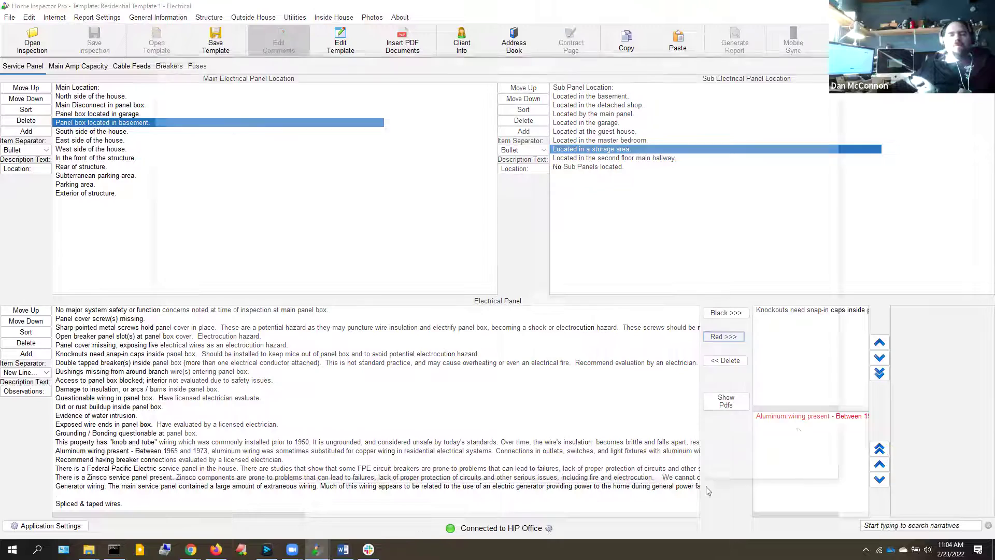
click(827, 476)
click(563, 348)
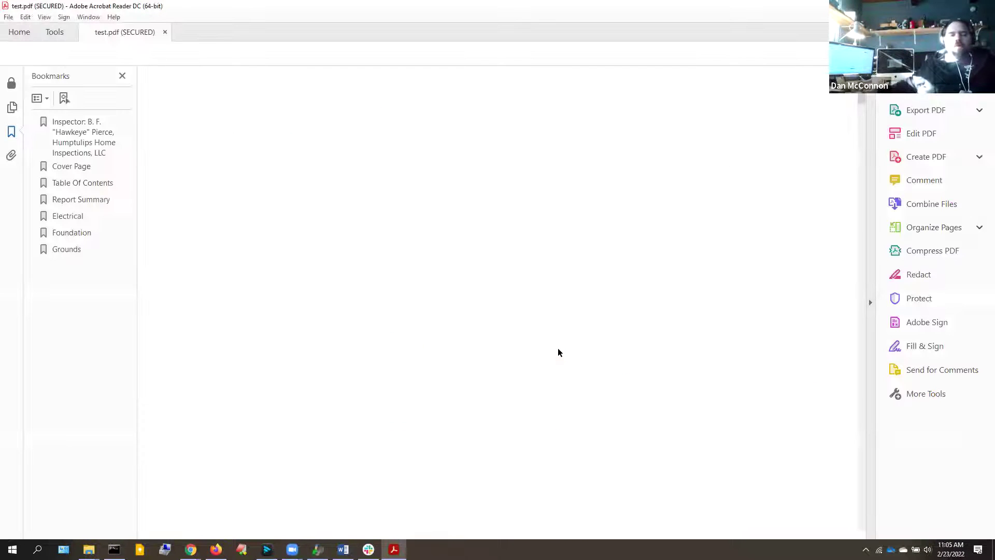
Inspect the Knockouts and aluminum wiring observations in the report's Electrical section
click(68, 217)
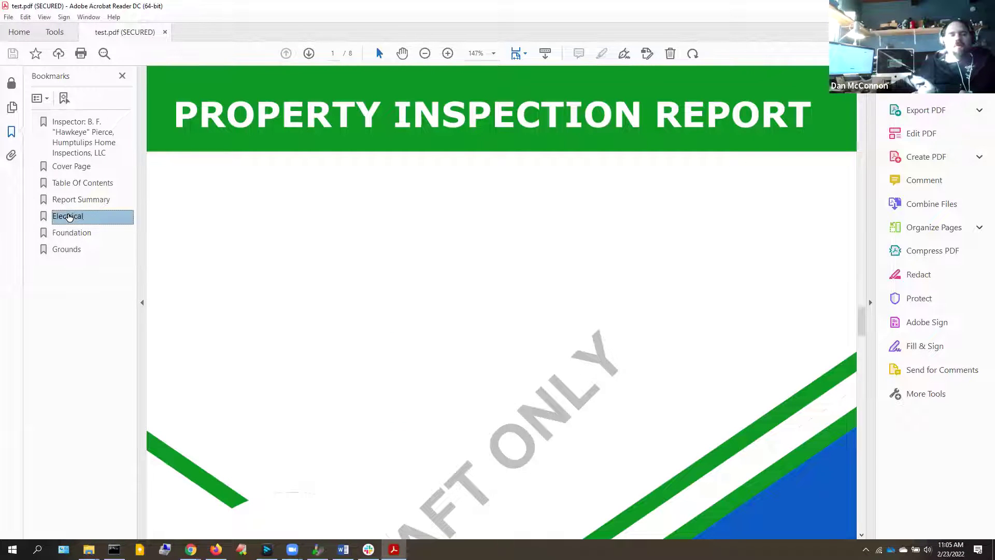
scroll(265, 429, down, 3)
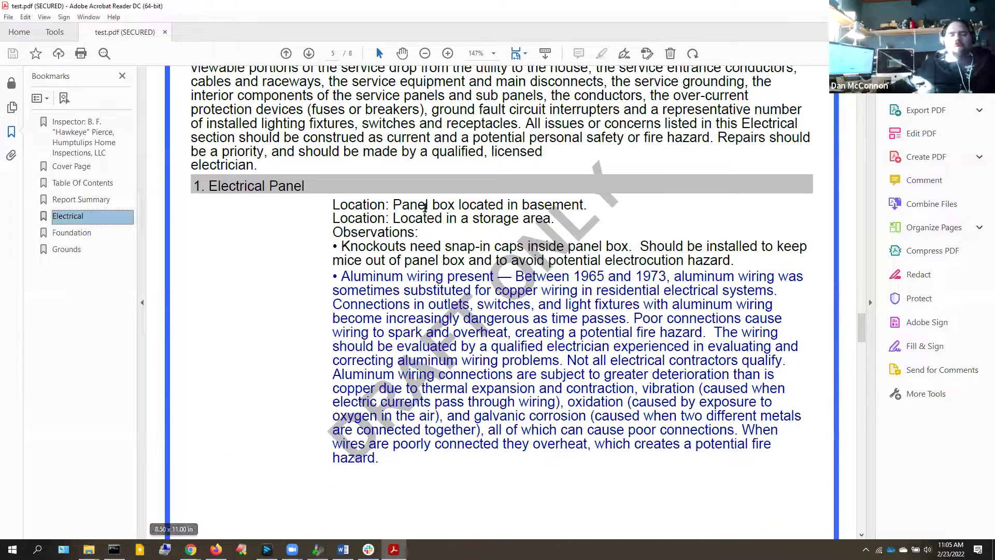
drag(441, 206, 456, 220)
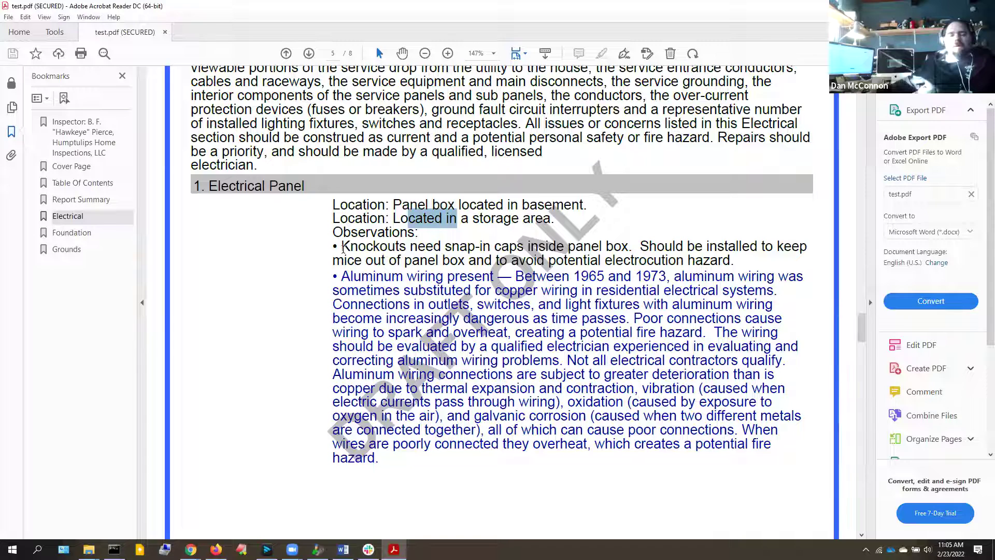
drag(333, 247, 399, 250)
drag(366, 288, 507, 332)
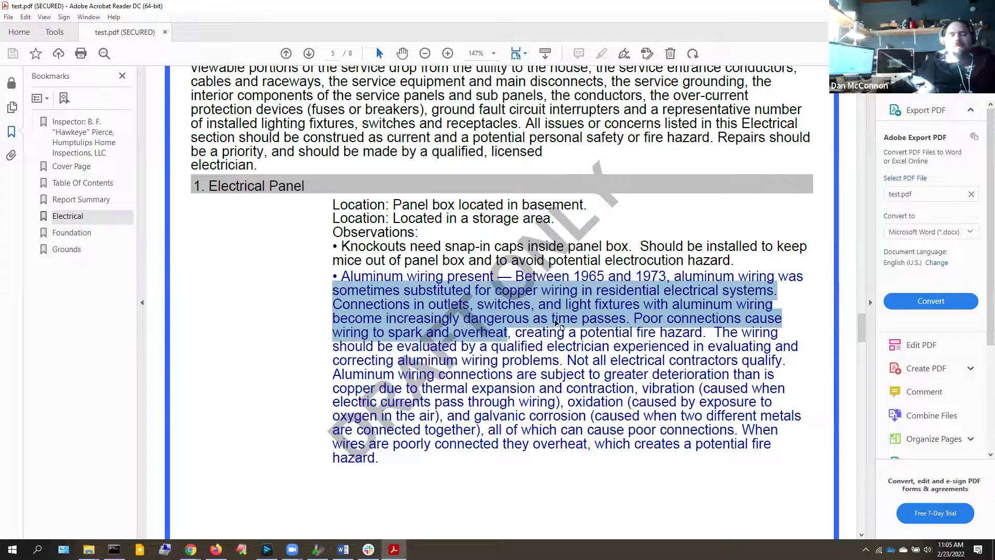
click(554, 305)
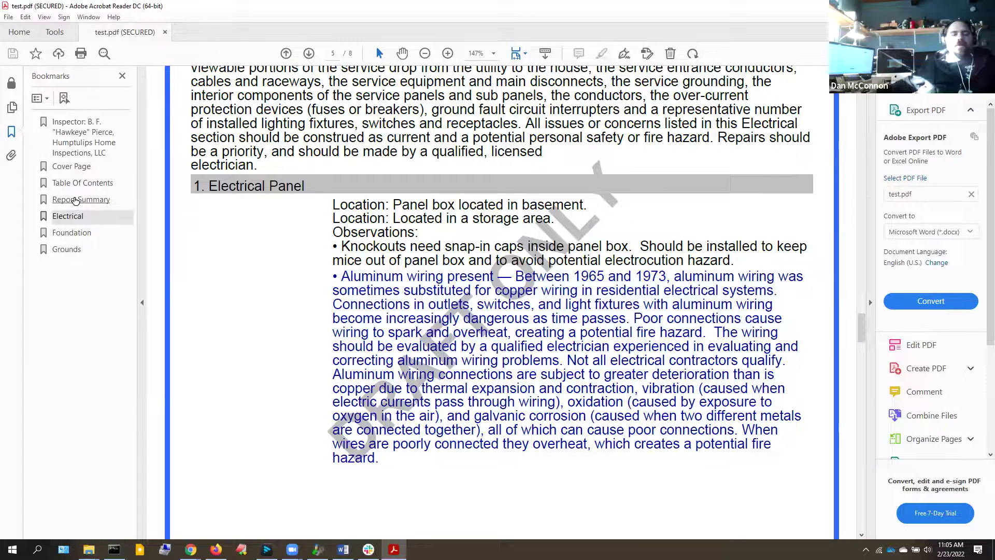
Check the Report Summary, then examine the Electrical section's Location label
click(76, 201)
scroll(577, 148, down, 3)
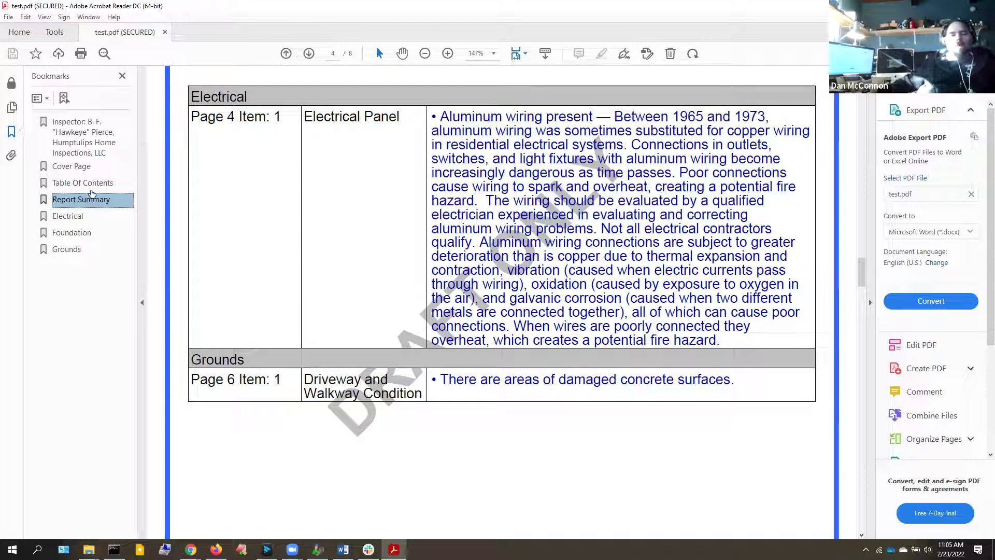
click(66, 217)
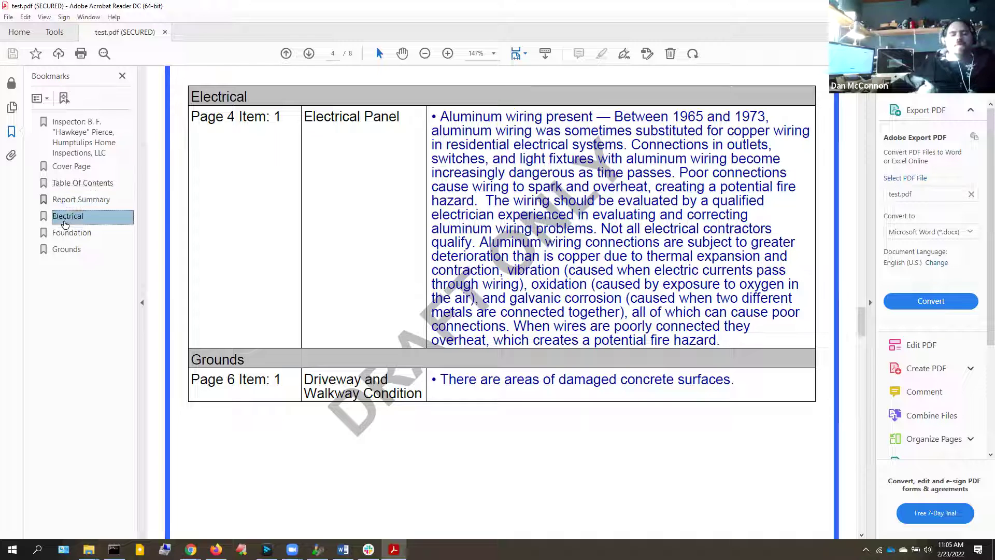
scroll(364, 325, down, 2)
scroll(364, 326, down, 2)
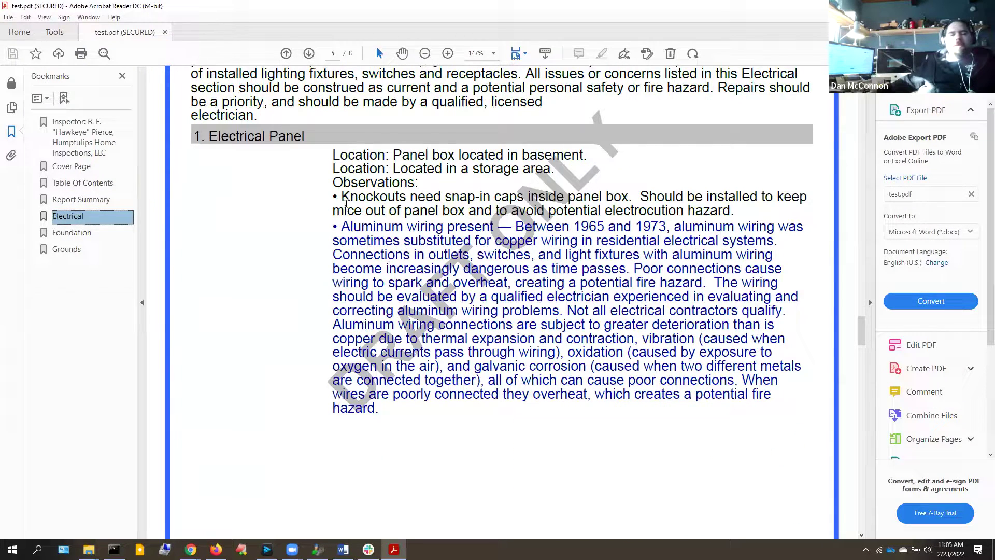
drag(333, 155, 390, 155)
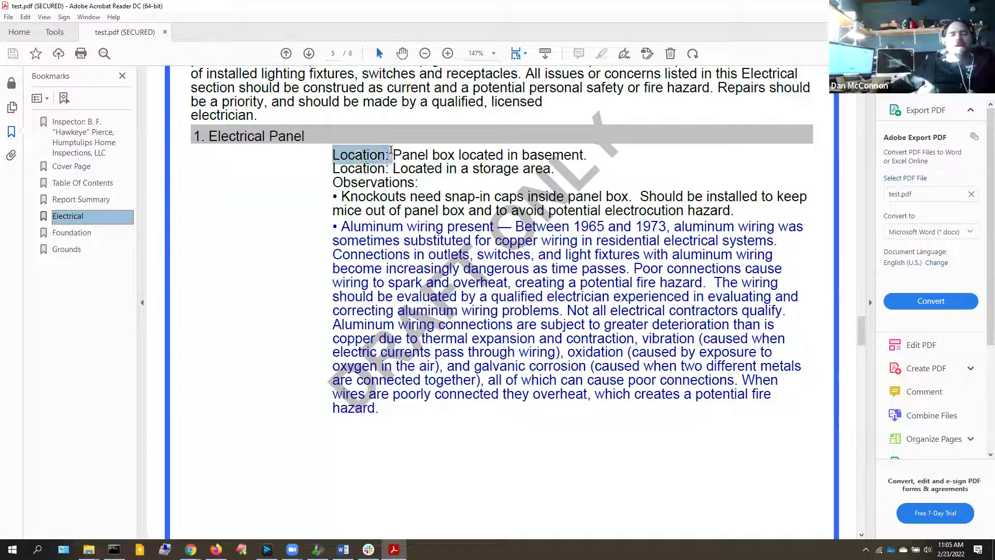
click(366, 182)
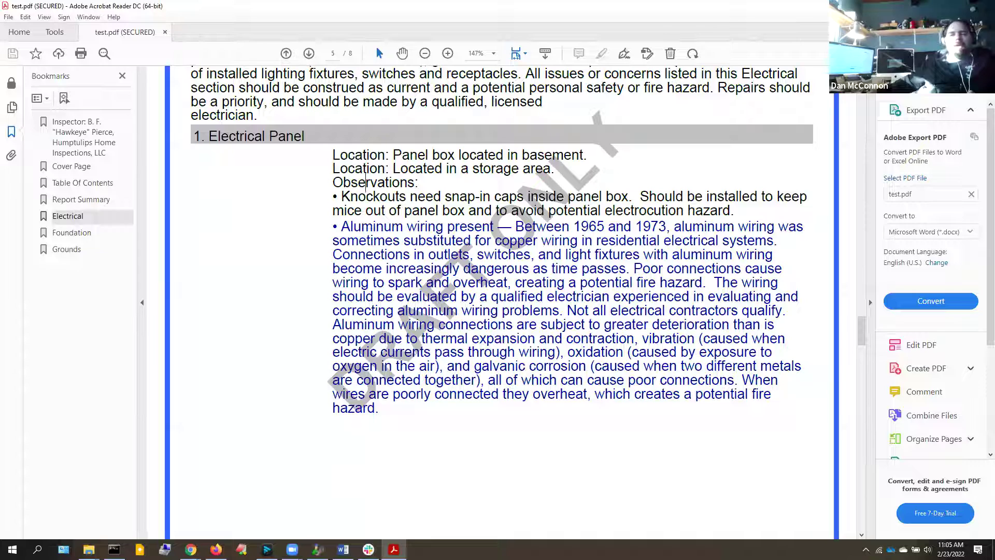
Close the PDF and toggle Edit Comments on and back off in Home Inspector Pro
click(983, 7)
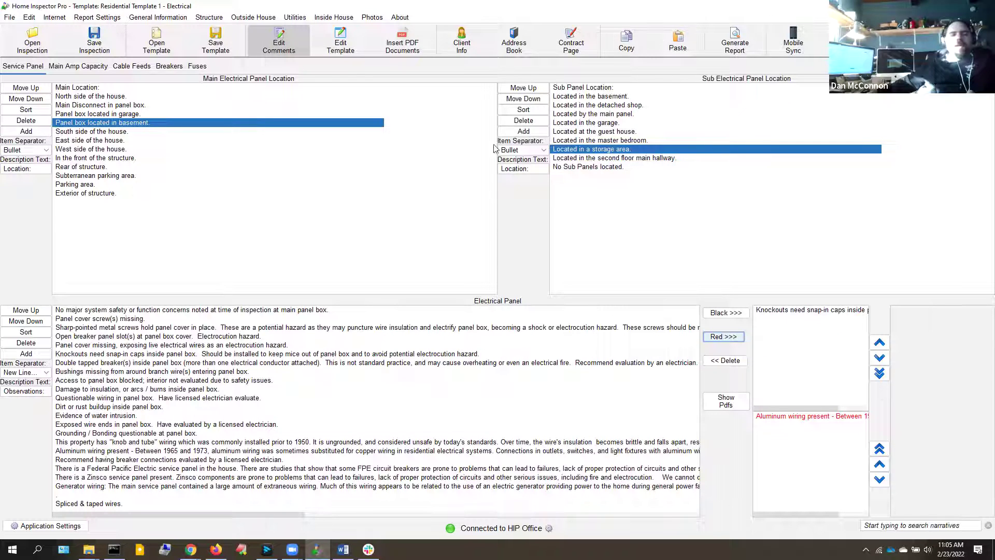
click(282, 45)
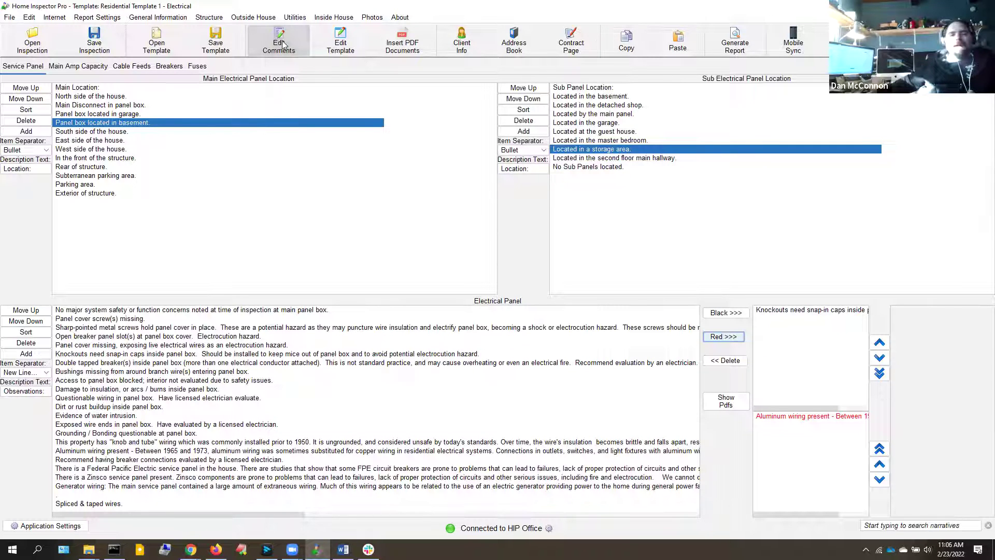
click(283, 45)
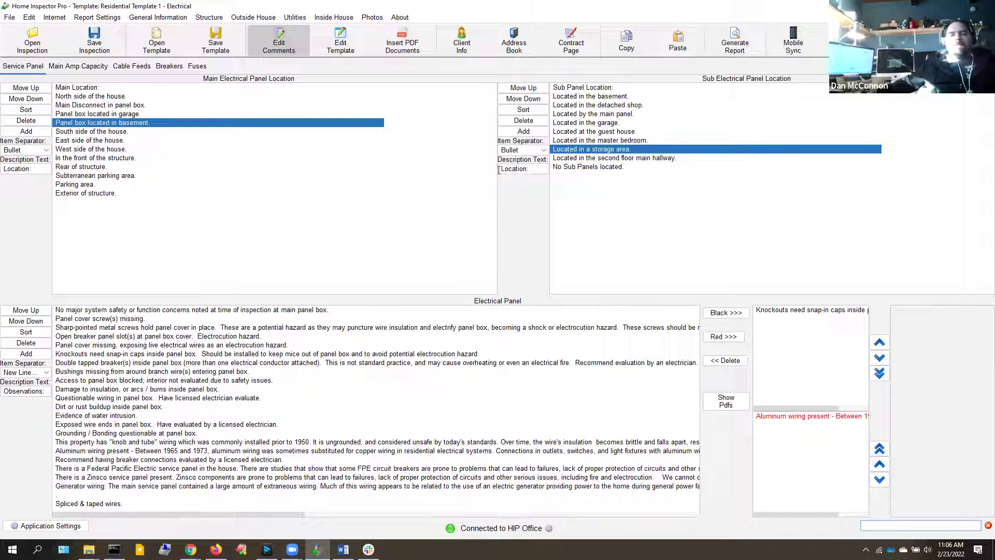
Rename the location labels to 'Sub Panel Location:' and 'Main Panel Location:'
click(500, 171)
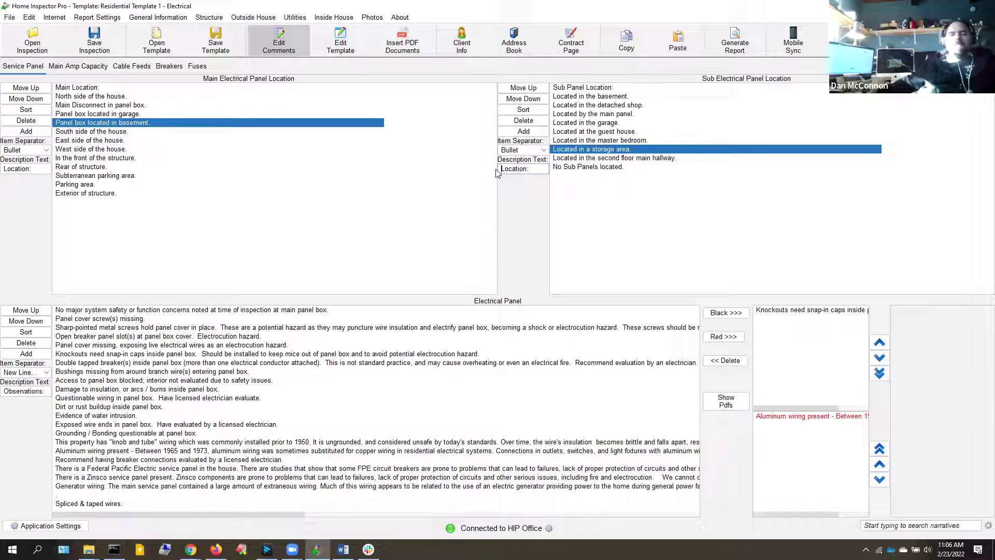
text(Sub )
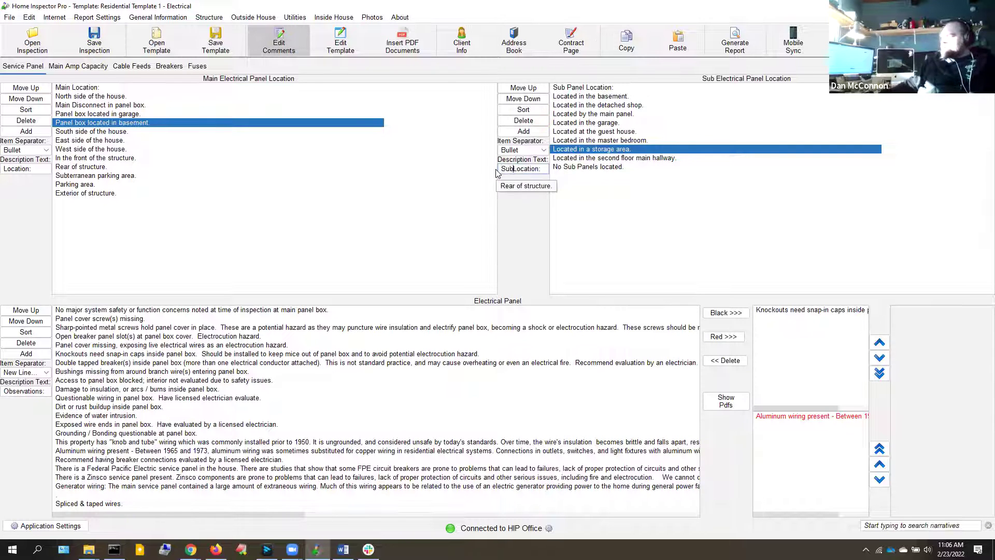
text(Pan)
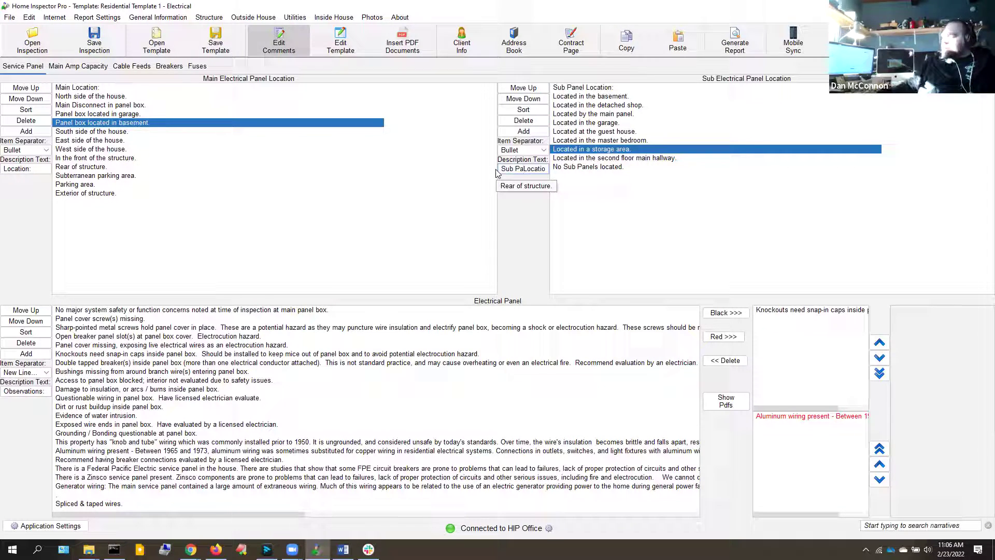
text(el)
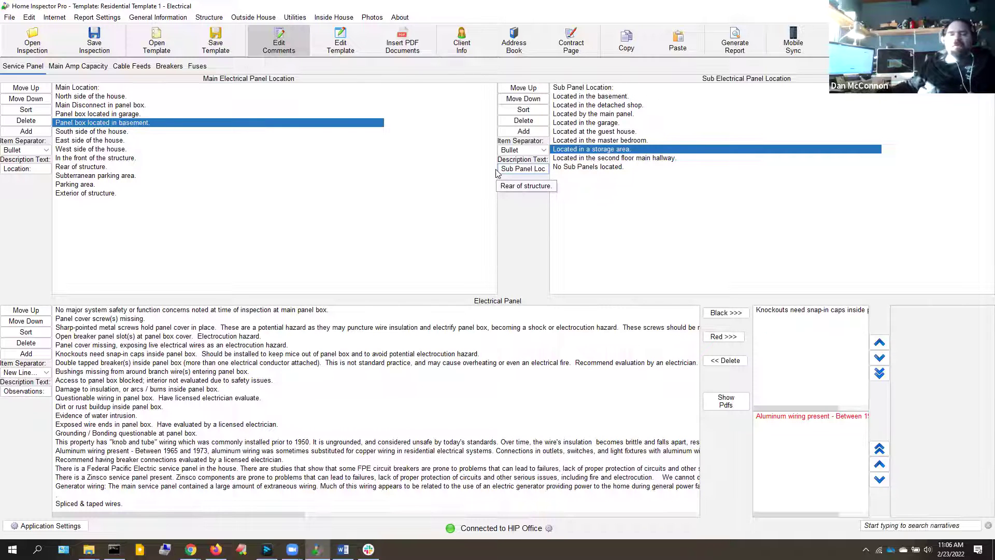
click(17, 171)
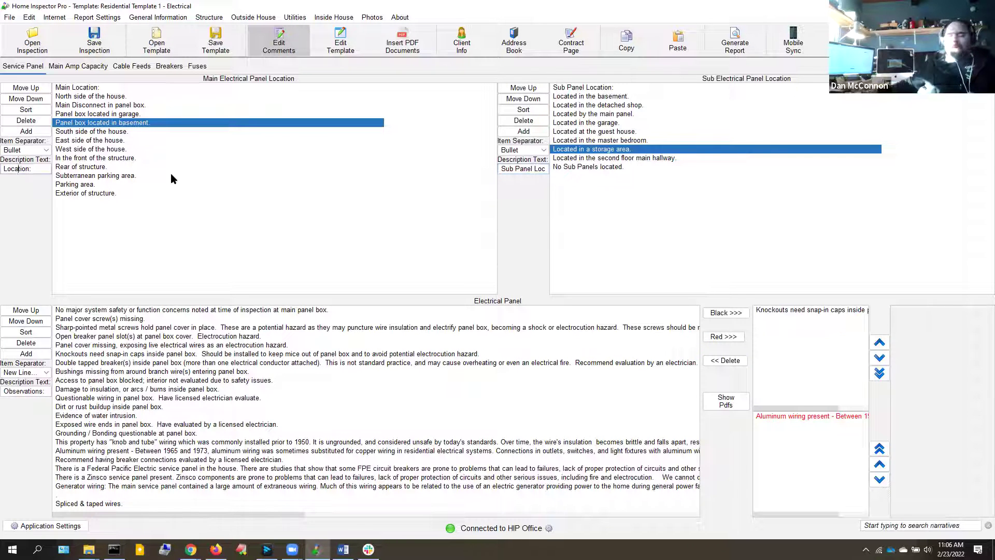
text(Ma)
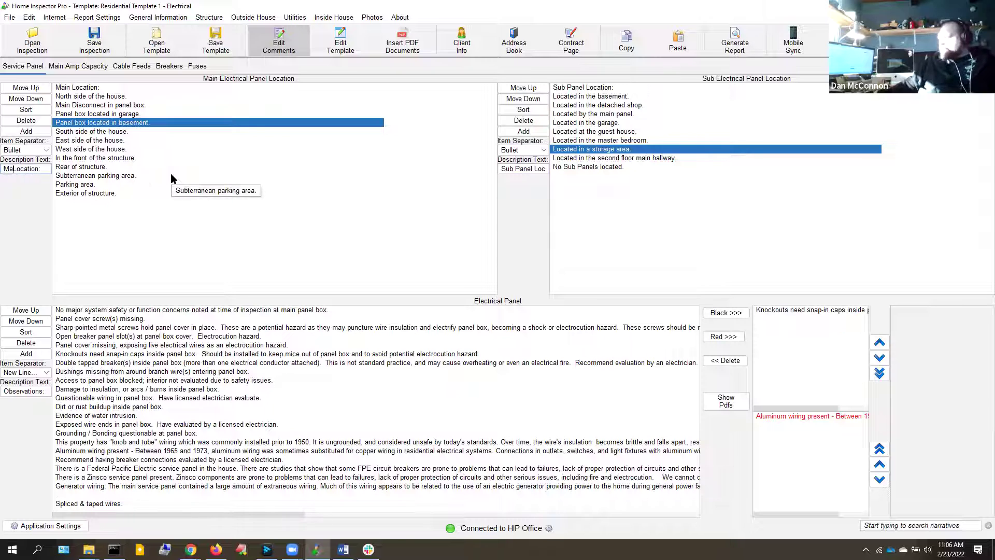
text(in P)
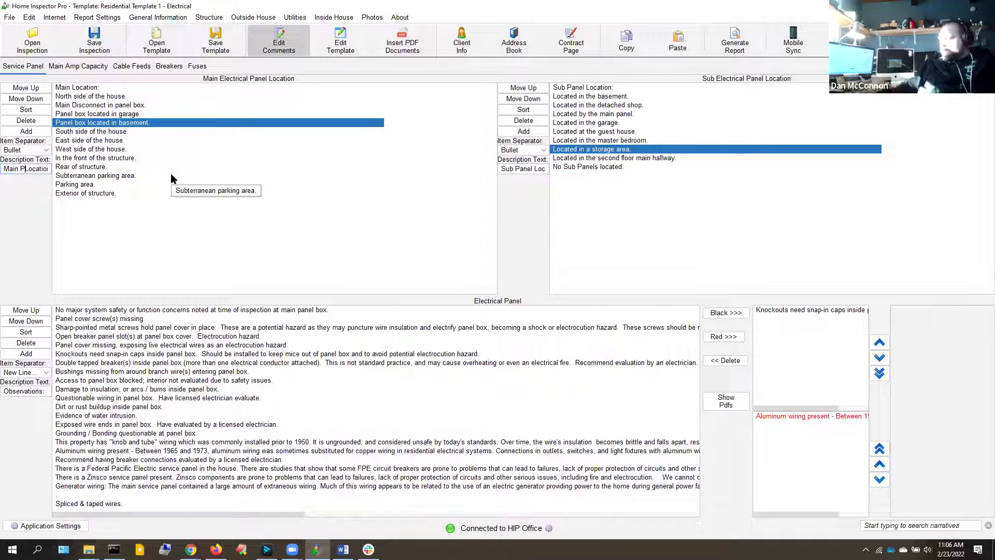
text(anel)
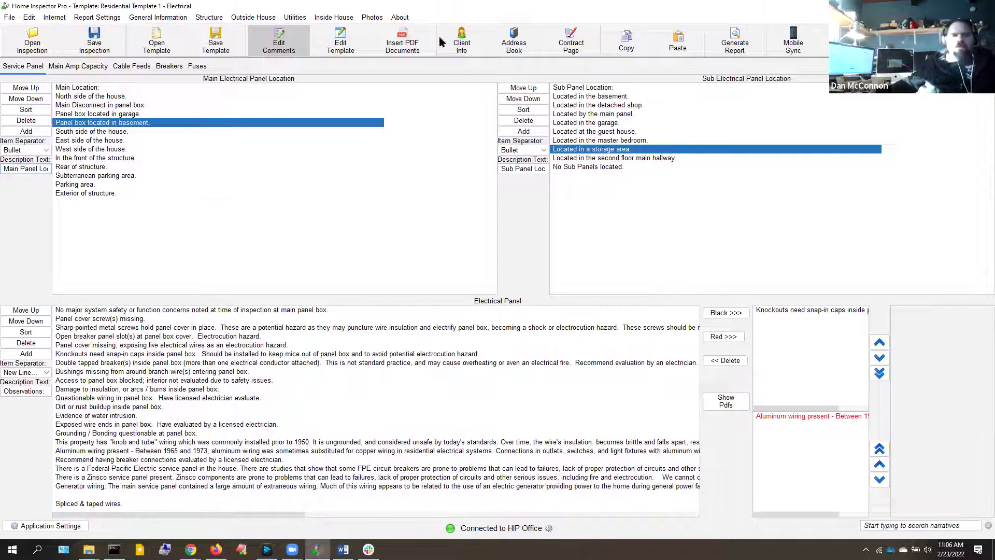
Add 'East side of the house.' and 'Located in the detached shop.', then regenerate the report
click(104, 140)
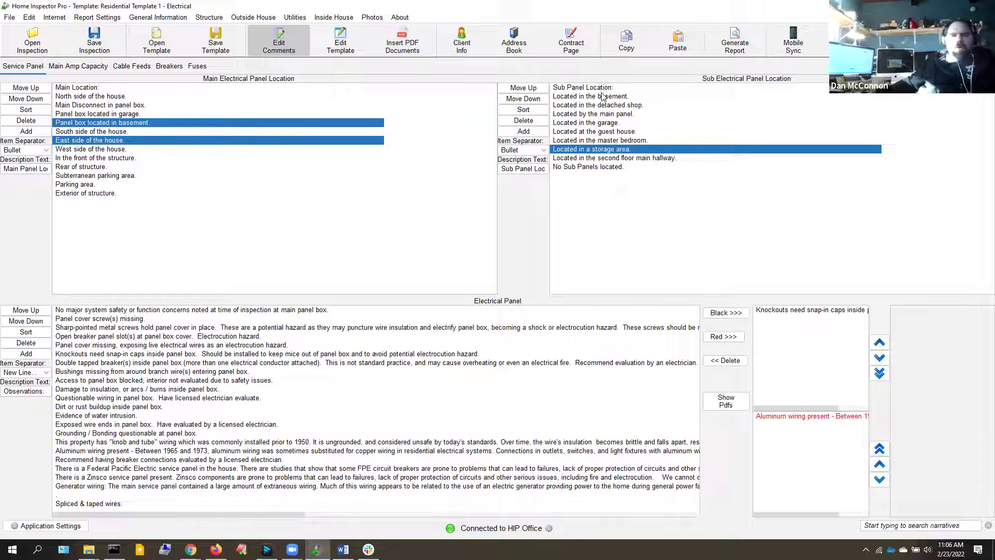
click(615, 105)
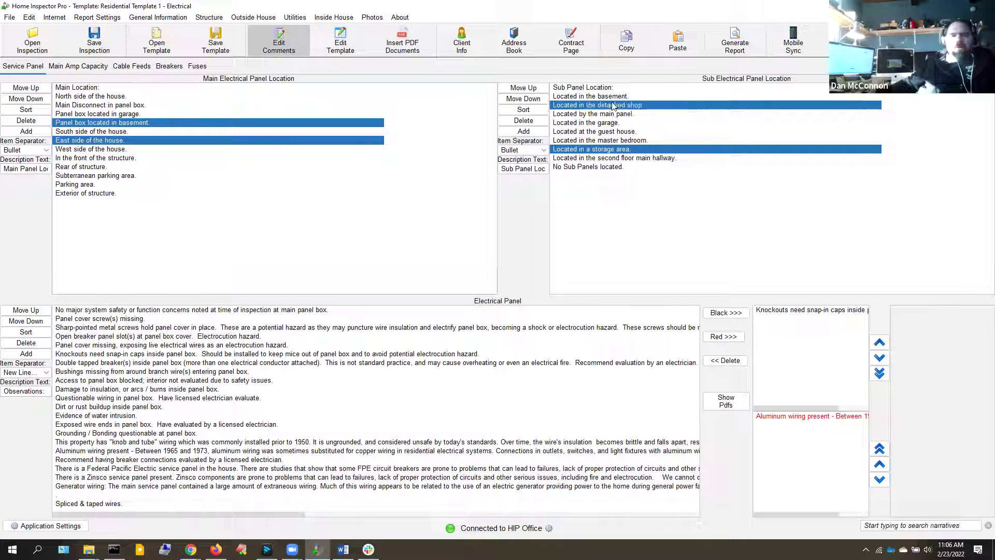
click(730, 34)
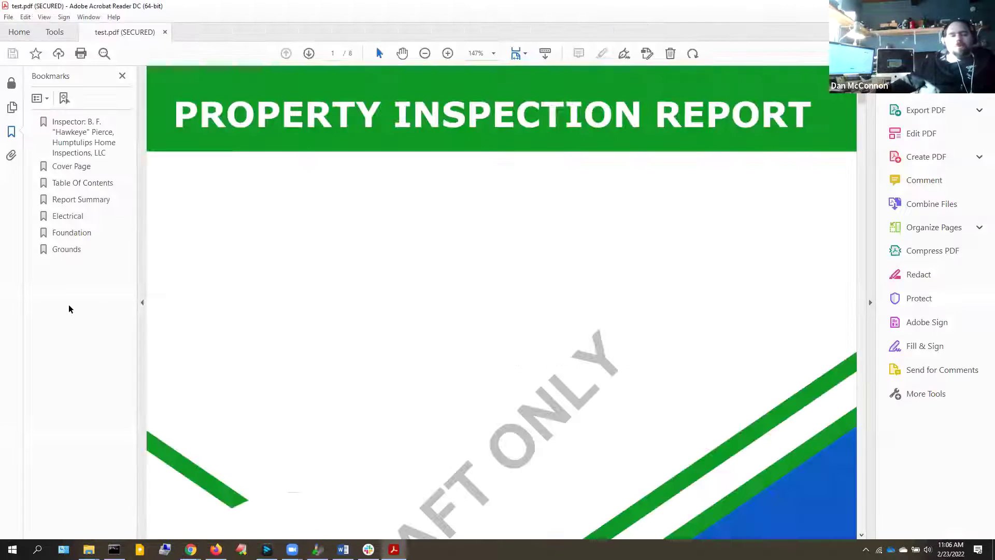
Inspect the Main Panel Location label and values in the report's Electrical section, then return to Home Inspector Pro
click(73, 216)
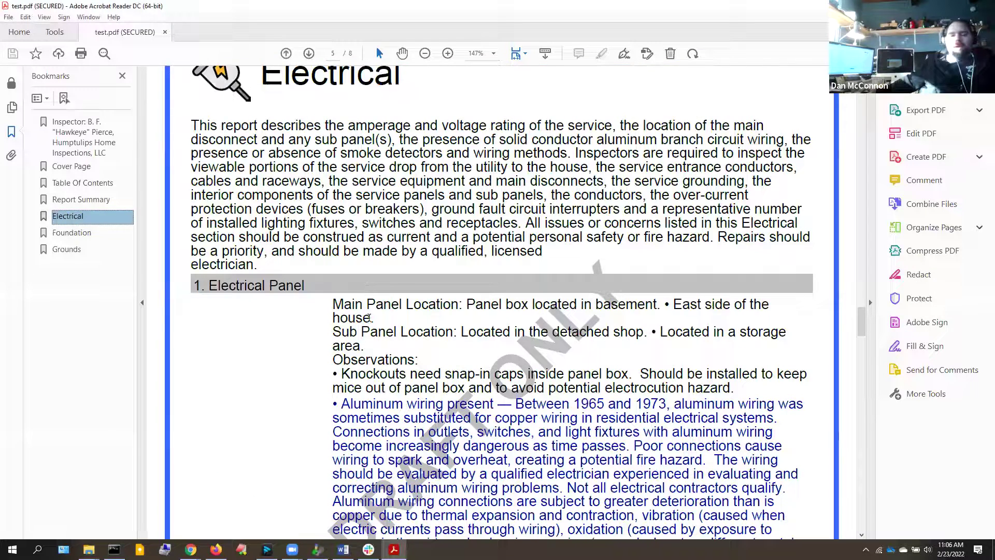
drag(333, 303, 463, 303)
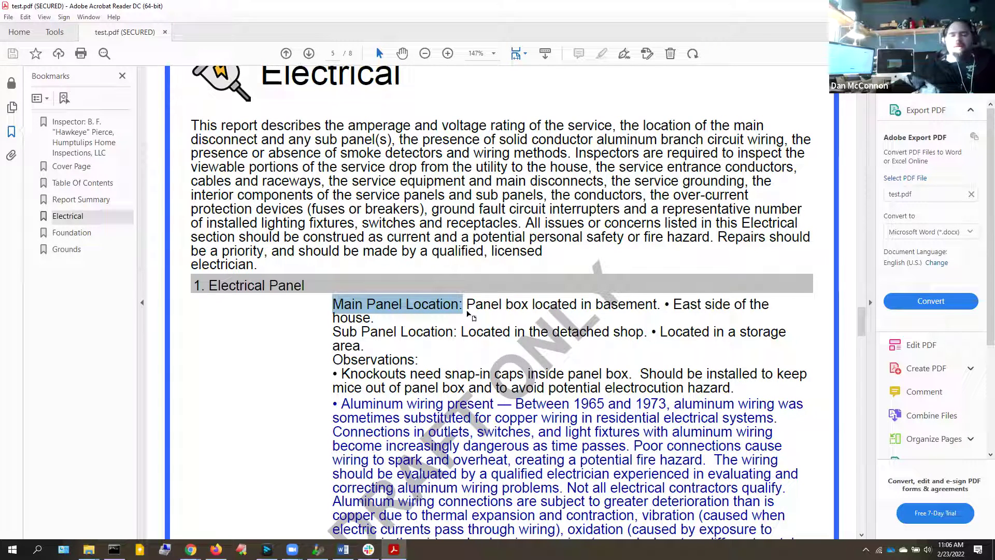
drag(467, 304, 673, 310)
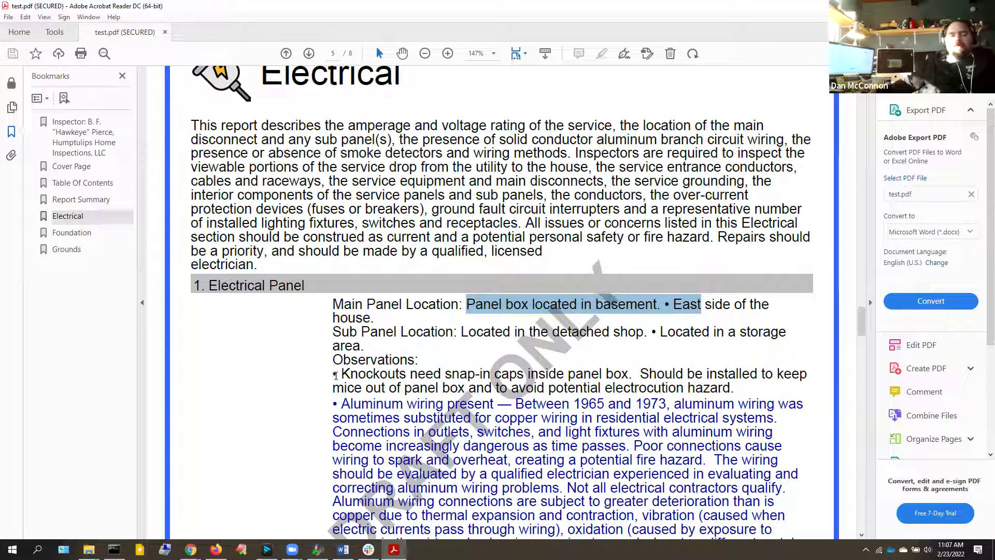
click(333, 388)
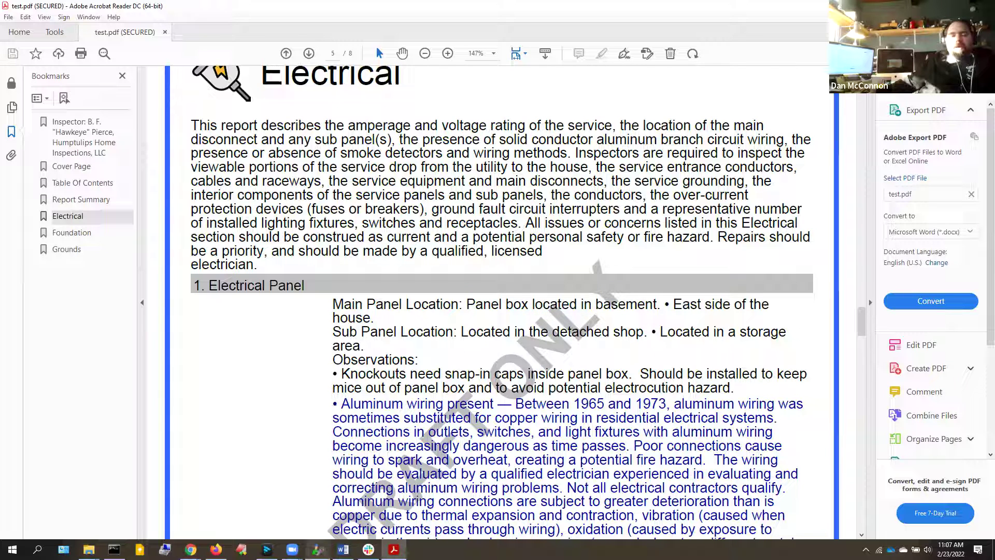
key(alt+Tab)
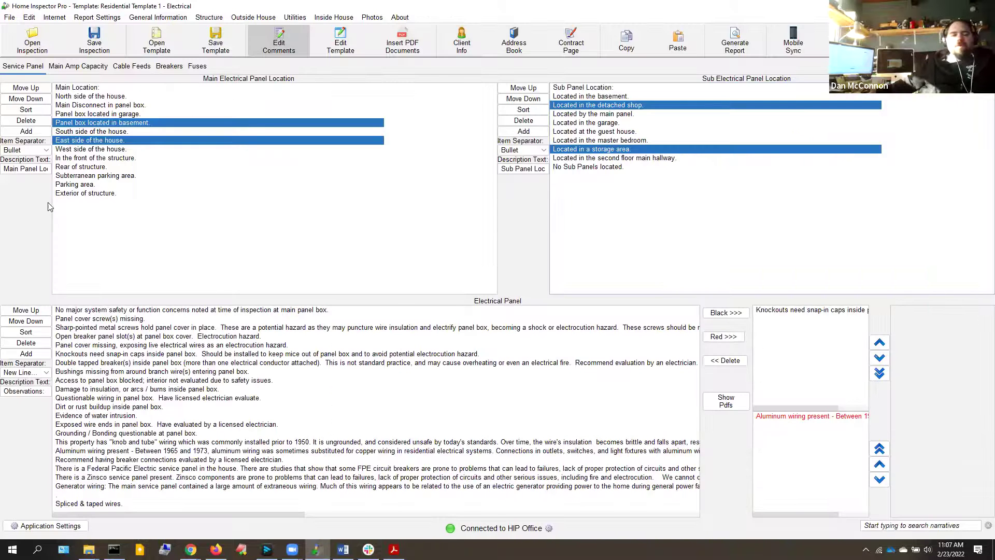
Keep the location separator on Bullet and set the Observations separator to 'New Line & Bullet'
click(27, 152)
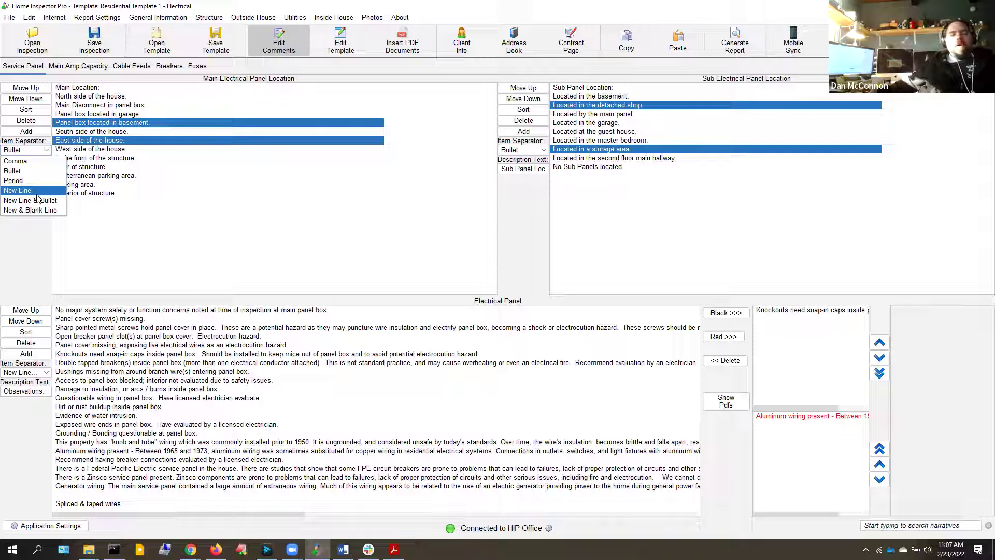
click(33, 418)
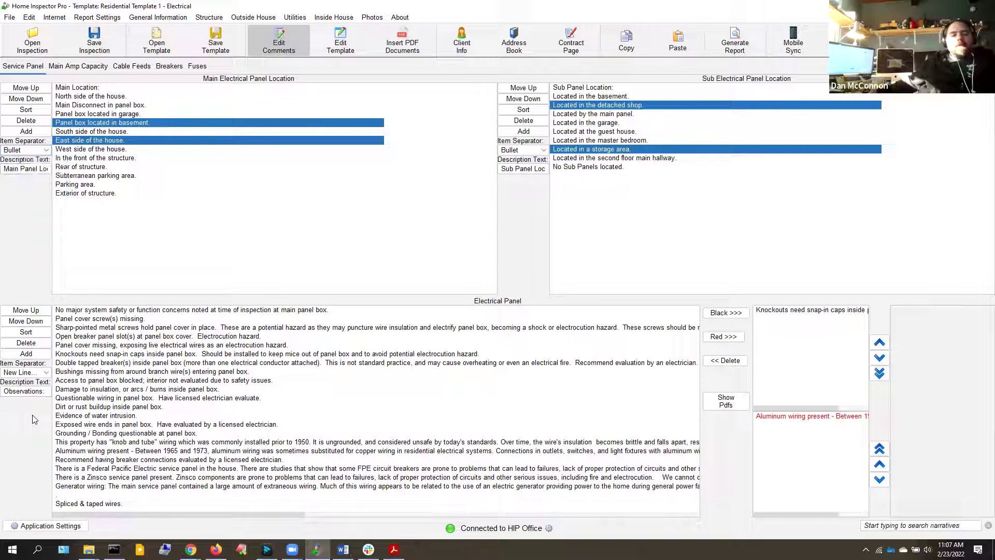
click(18, 372)
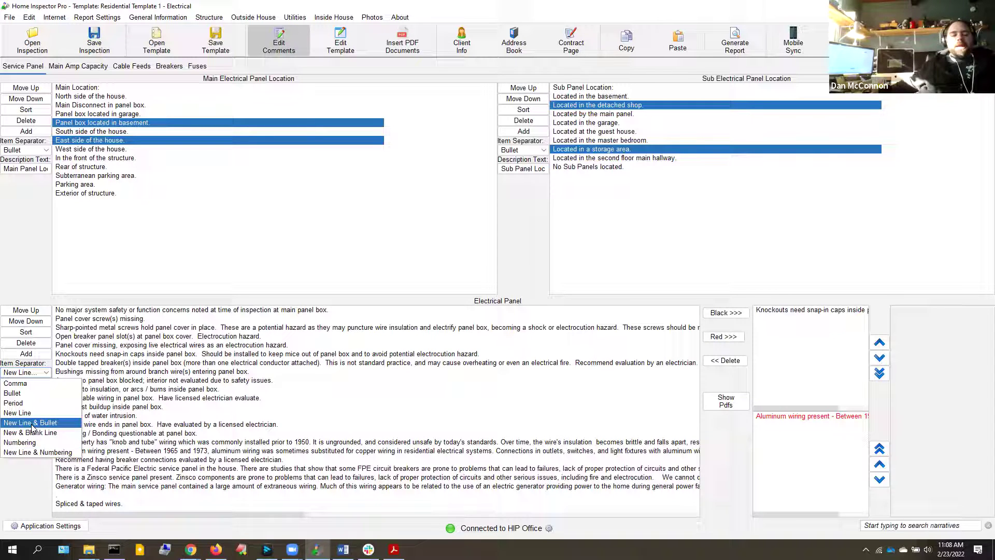
click(31, 428)
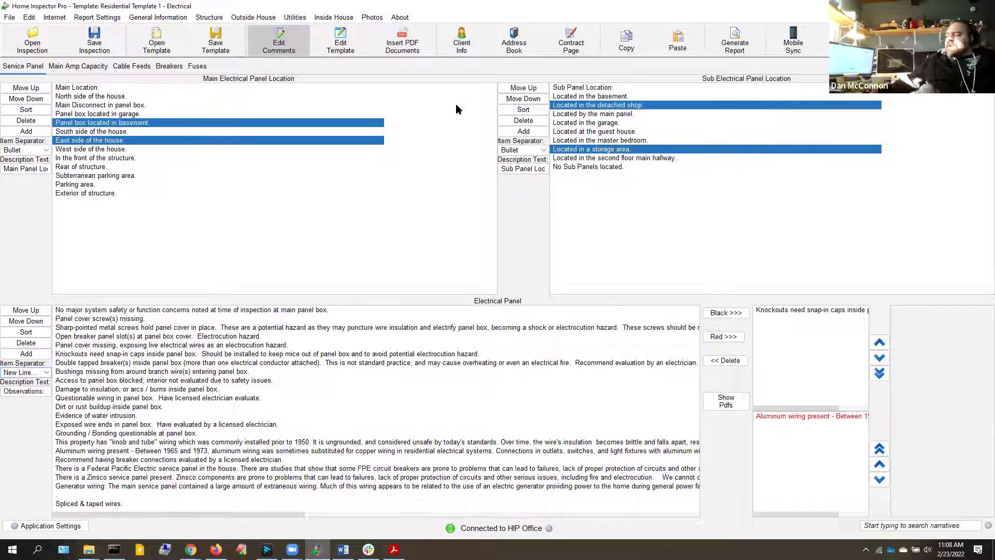
Make the Selection Description and Selection Description #2 fonts bold in report formatting
click(101, 20)
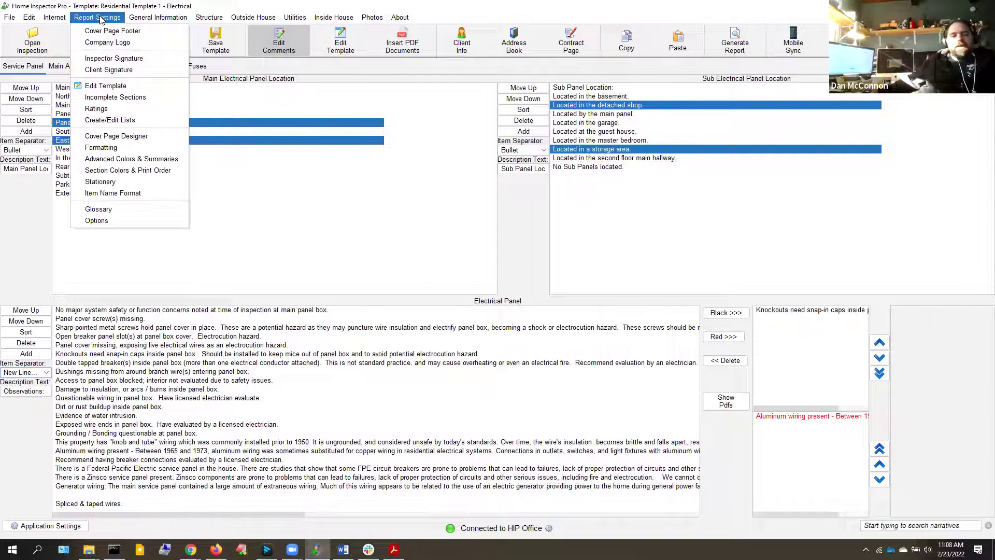
click(109, 148)
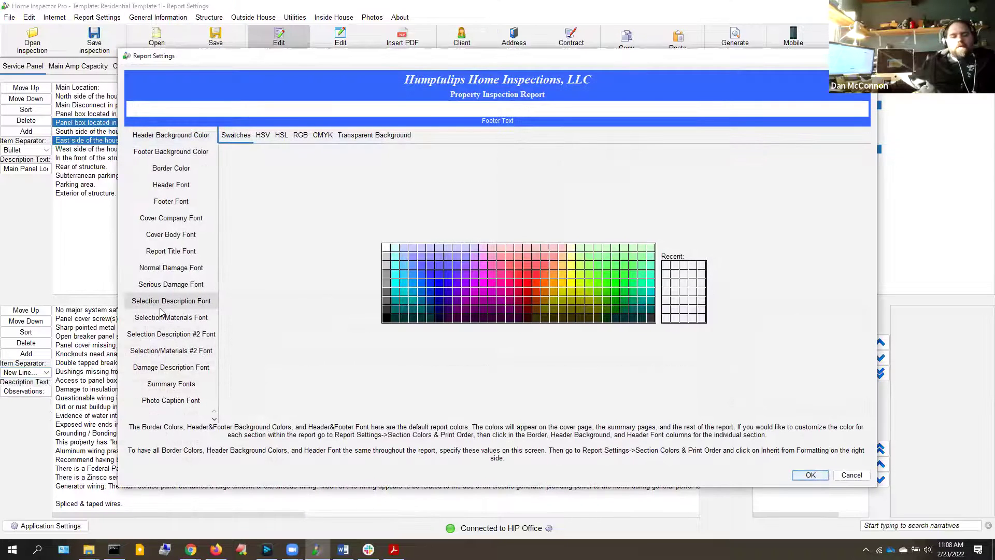
click(154, 301)
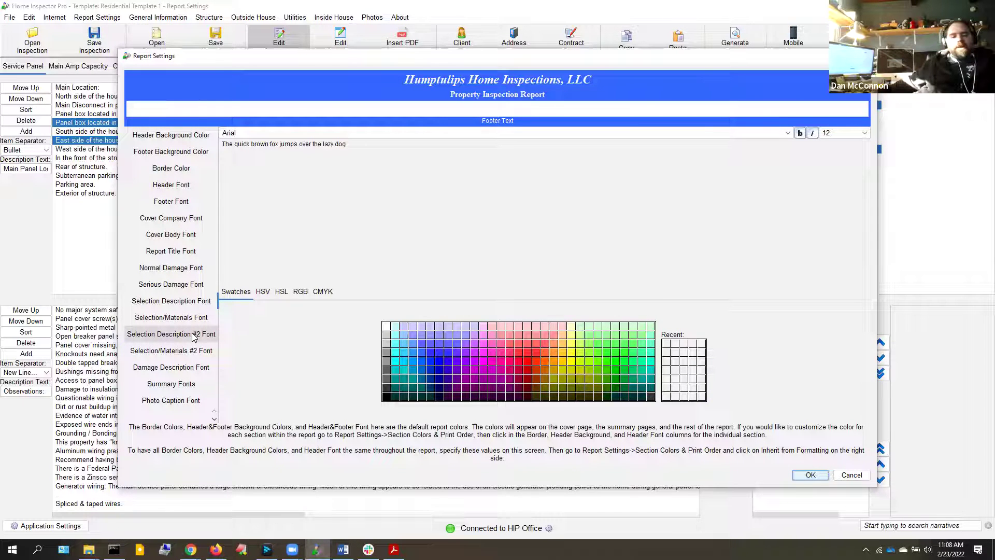
click(161, 371)
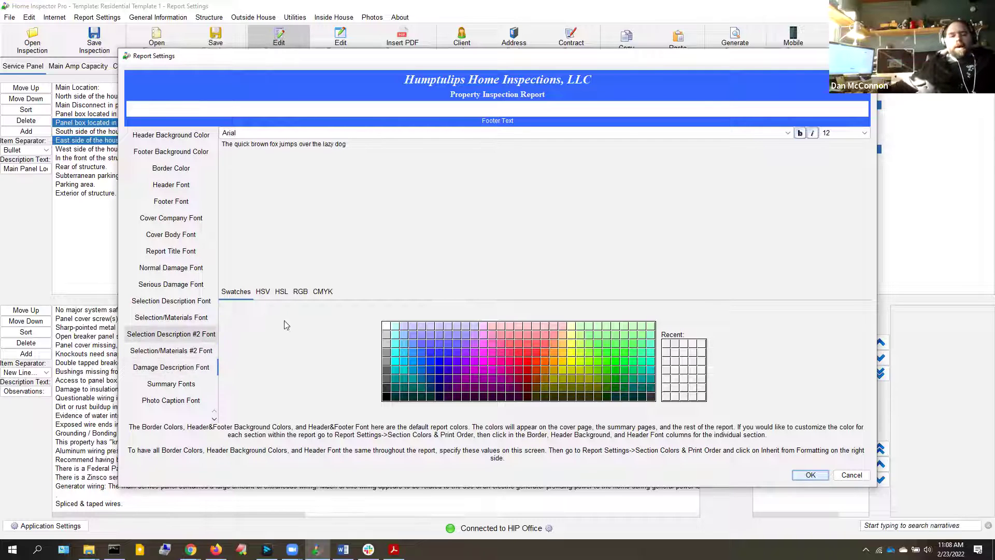
click(801, 133)
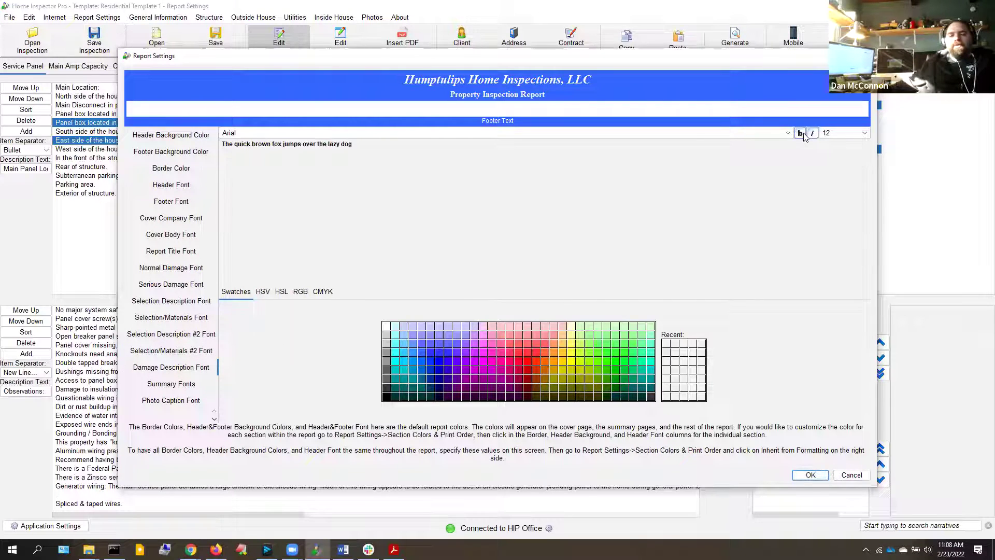
click(189, 334)
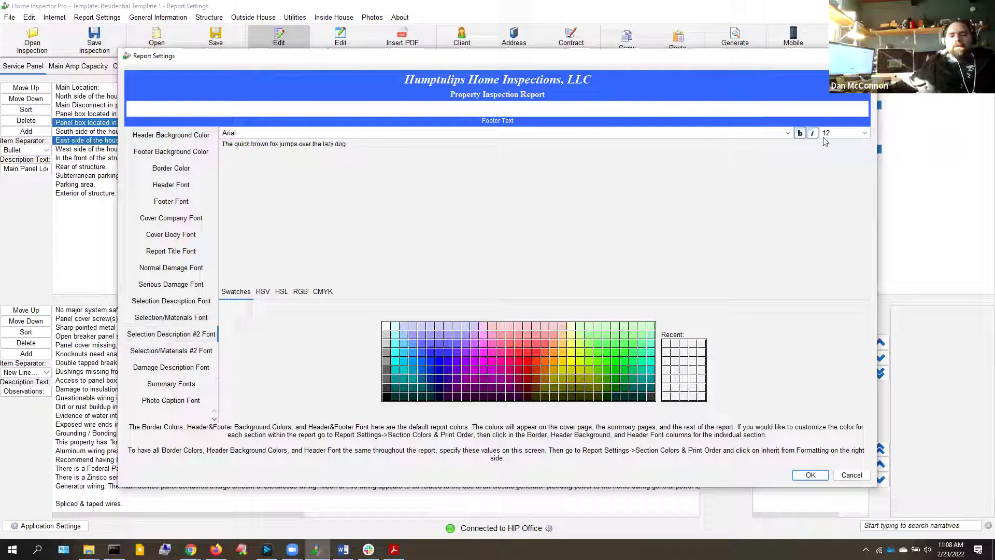
click(800, 133)
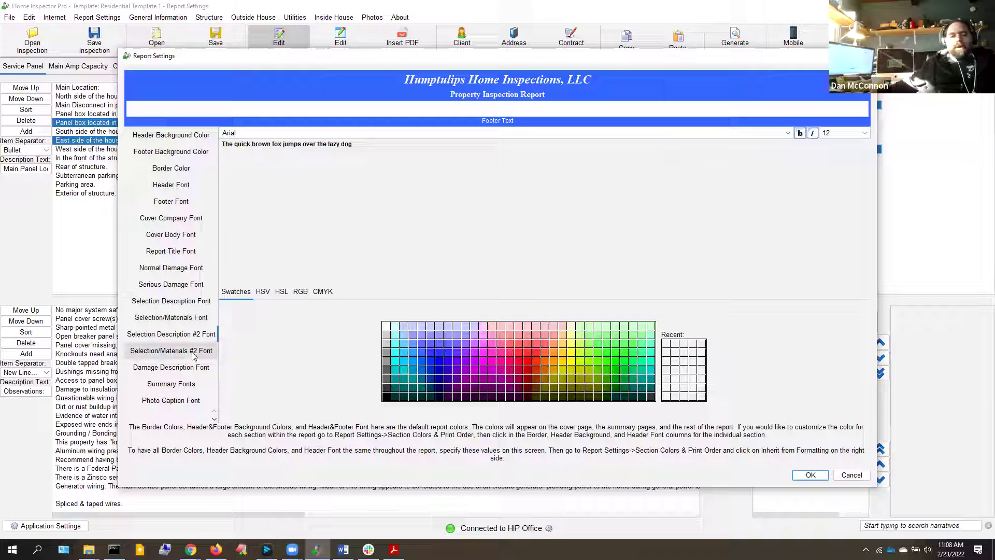
click(178, 301)
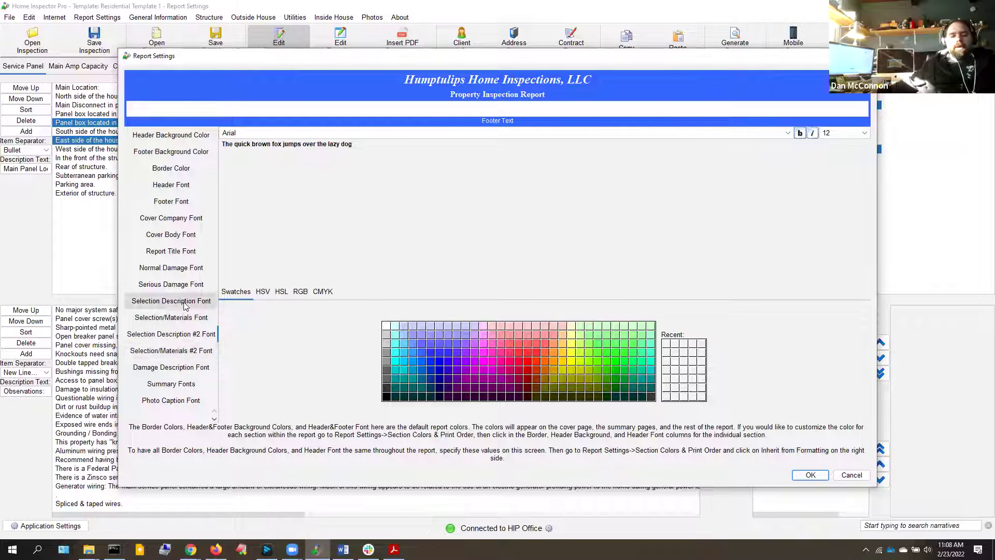
click(801, 133)
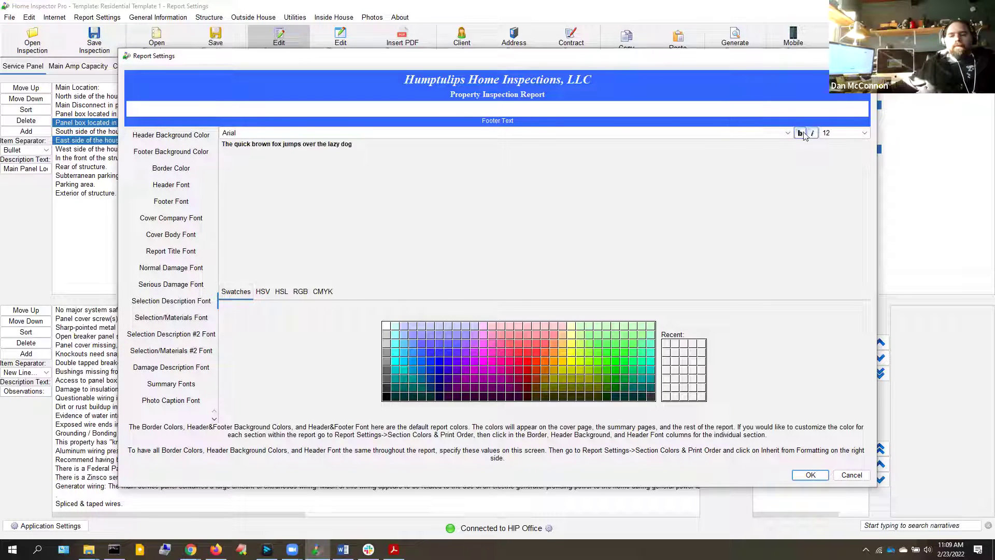
click(810, 473)
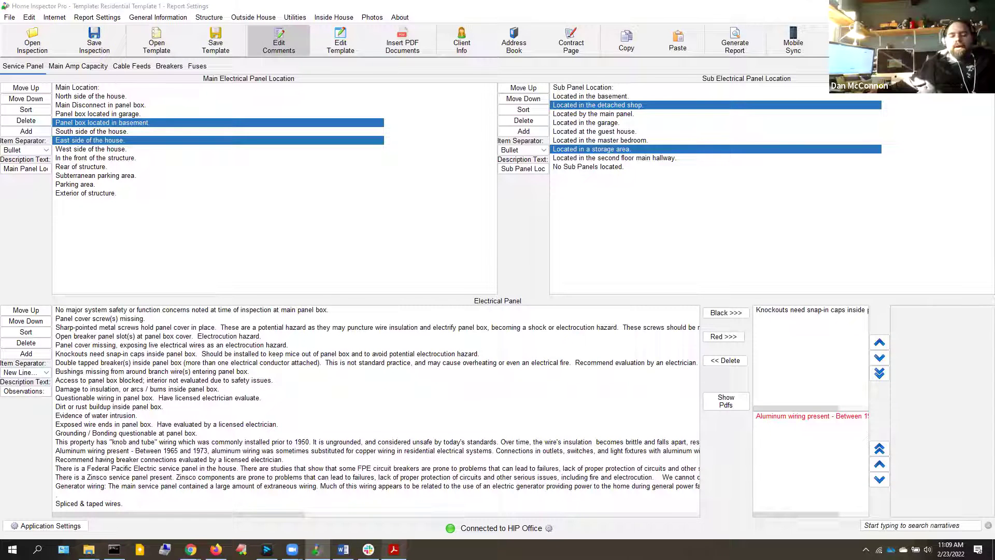
Close the previous Acrobat report and regenerate the inspection report, saving it as test.pdf
right_click(388, 545)
click(383, 530)
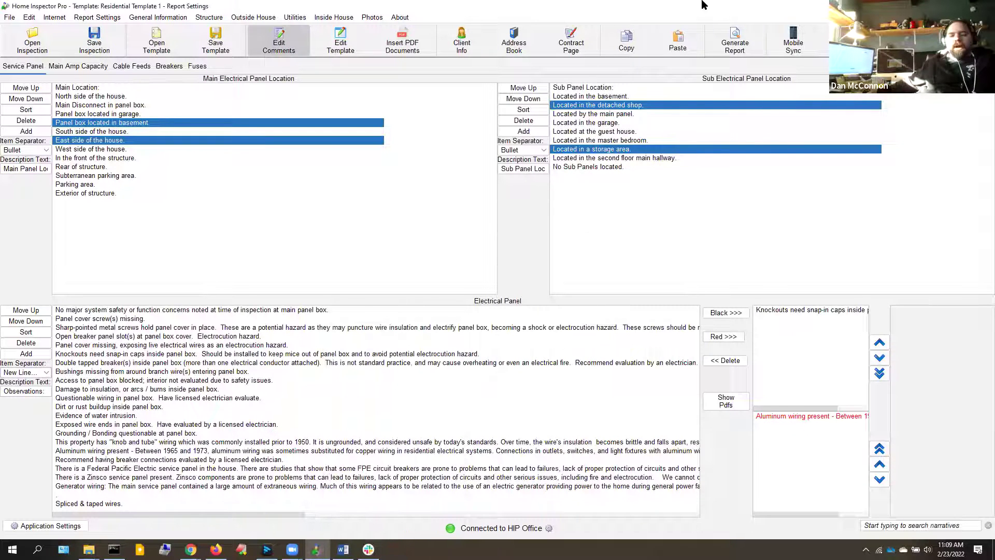
click(736, 37)
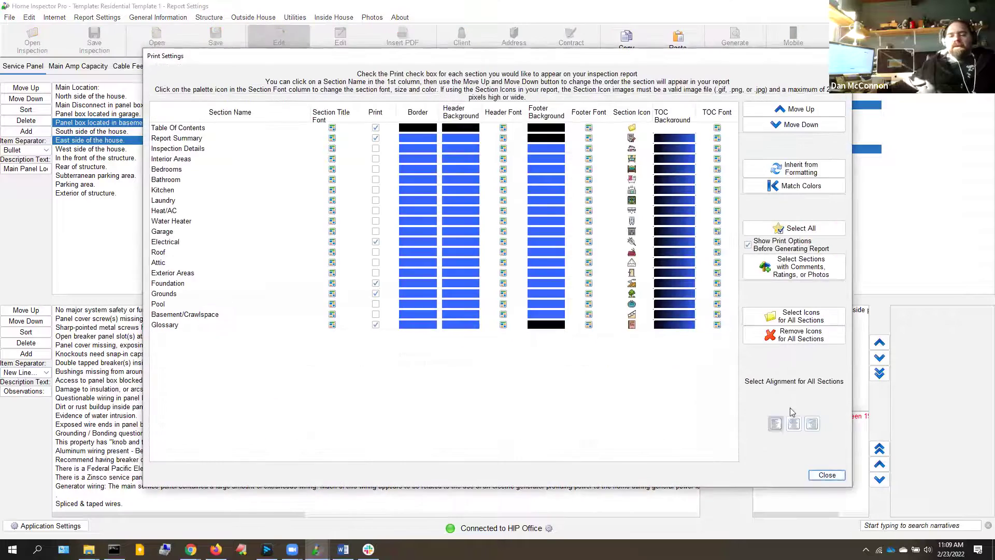
click(827, 474)
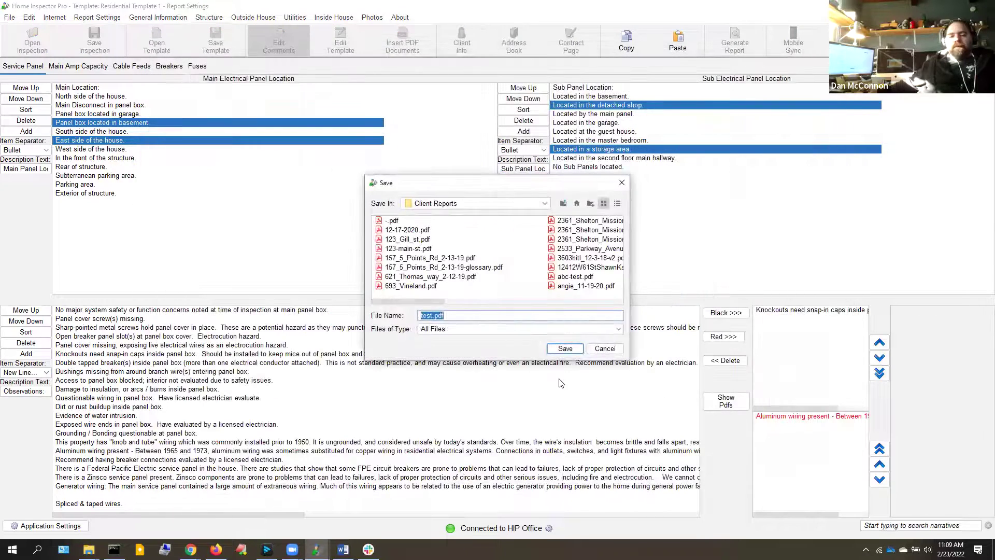
click(565, 348)
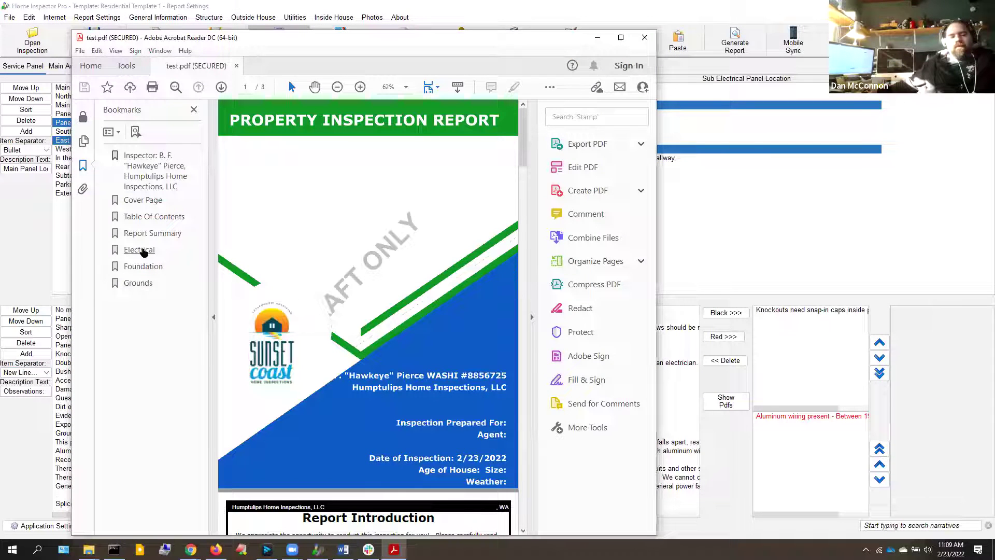
Jump to the Electrical bookmark, maximize the PDF, highlight the Main Panel Location heading, then close Acrobat
click(142, 250)
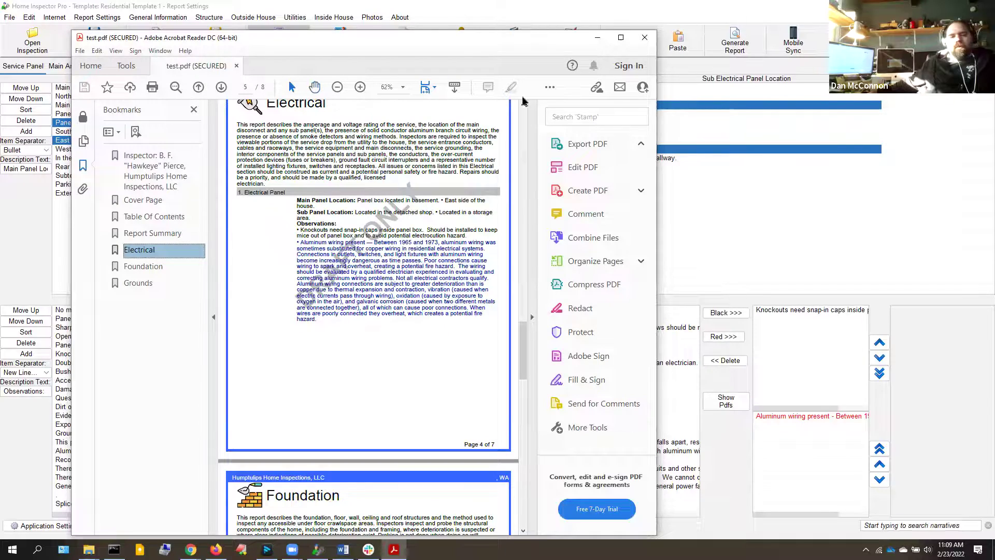
double_click(453, 37)
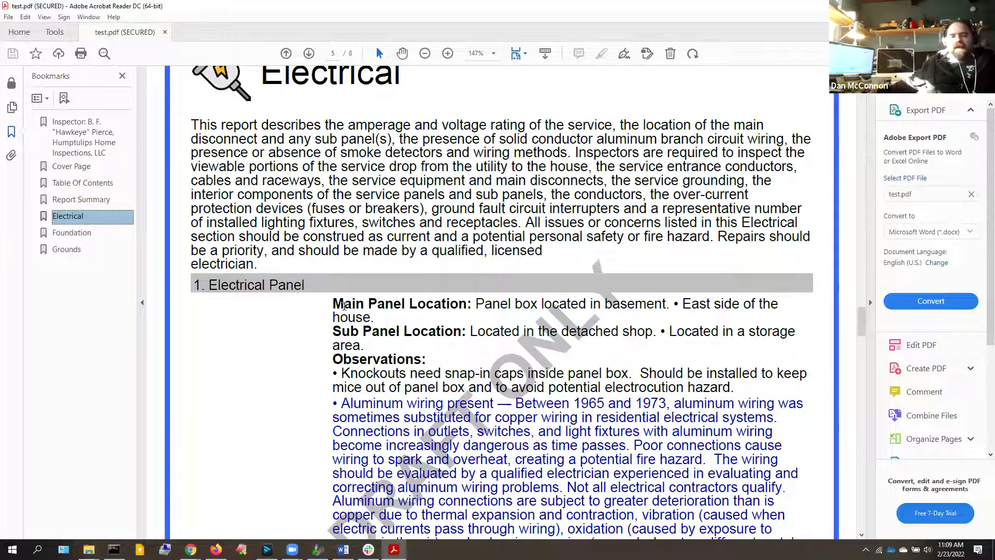
drag(334, 304, 470, 301)
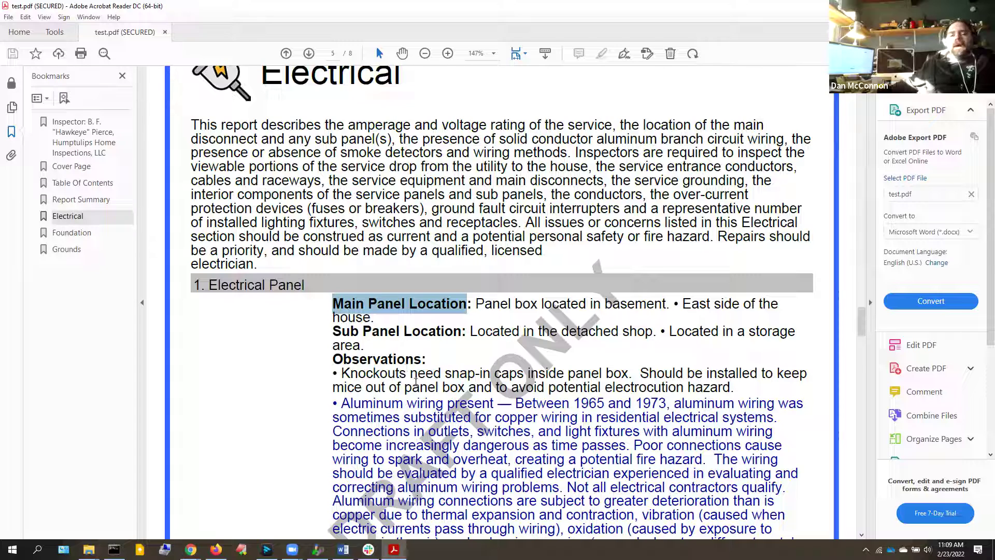
scroll(387, 409, down, 6)
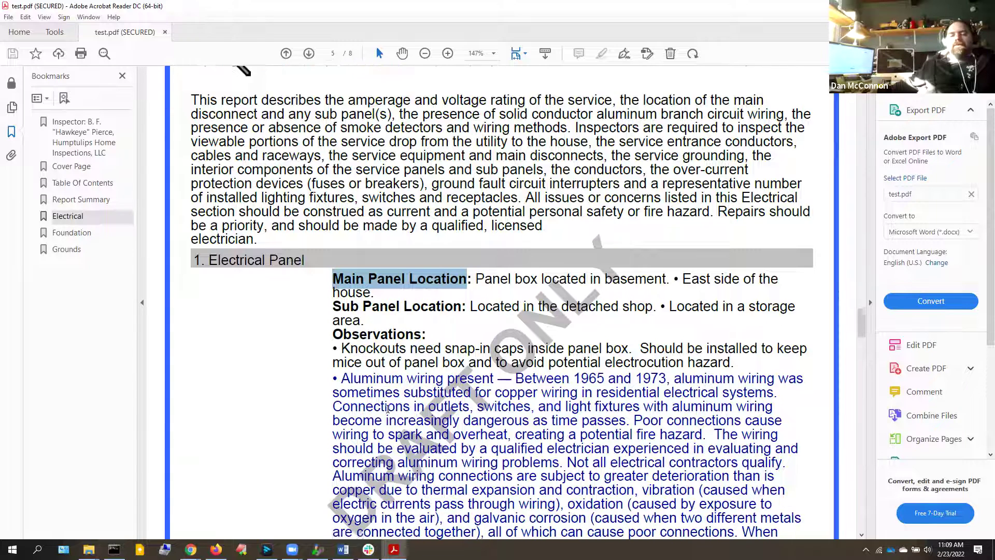
scroll(385, 409, up, 5)
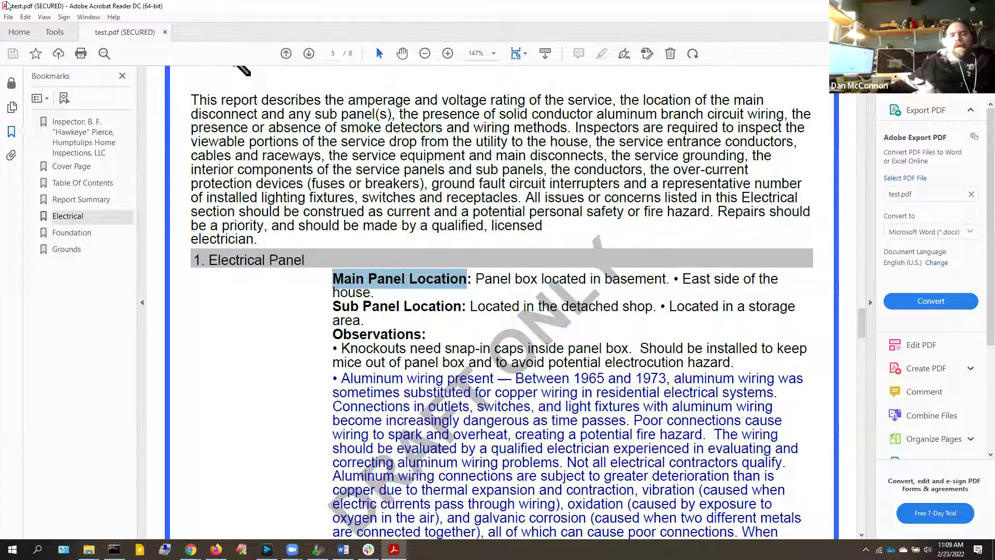
double_click(6, 5)
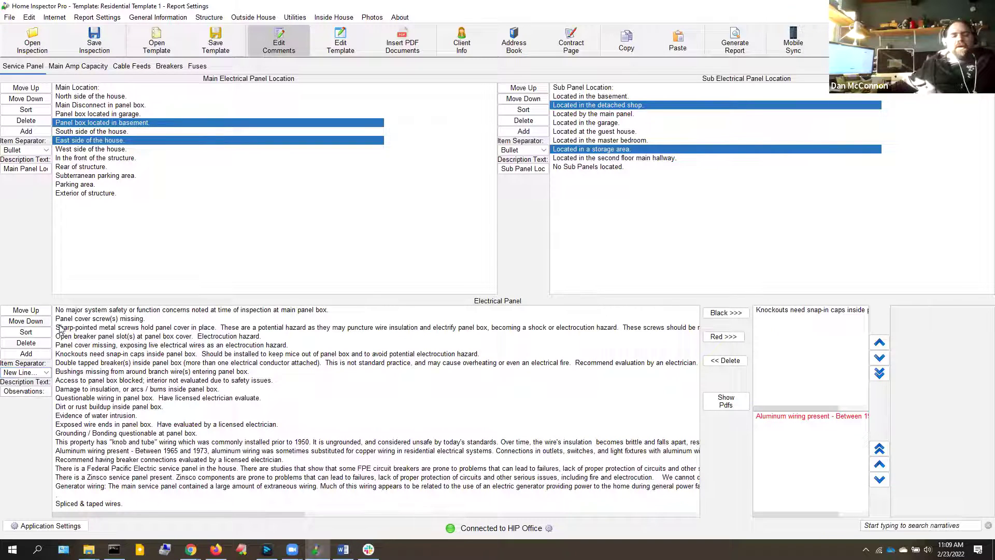
Create a new Electrical Panel comment reading 'No power at panel.' and save it to the list
click(27, 355)
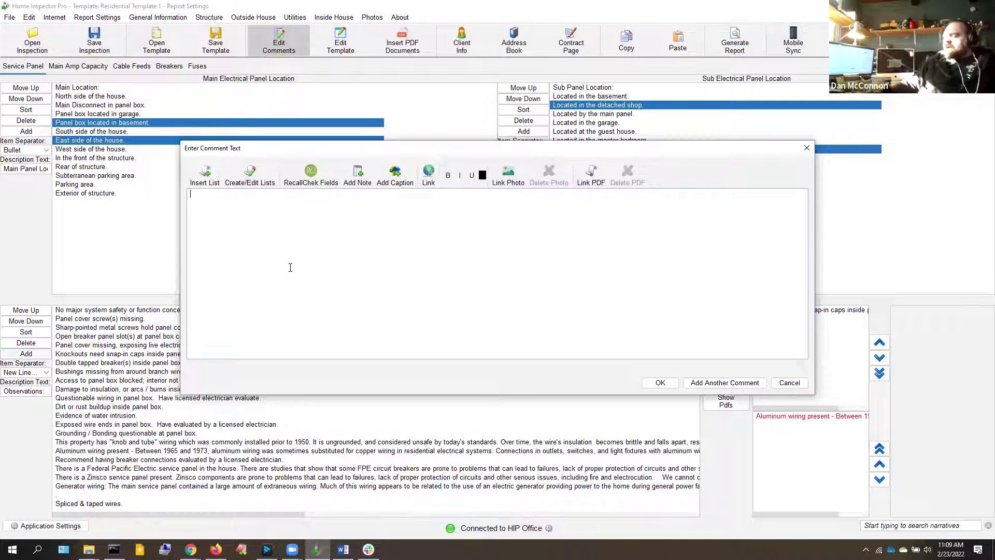
text(No)
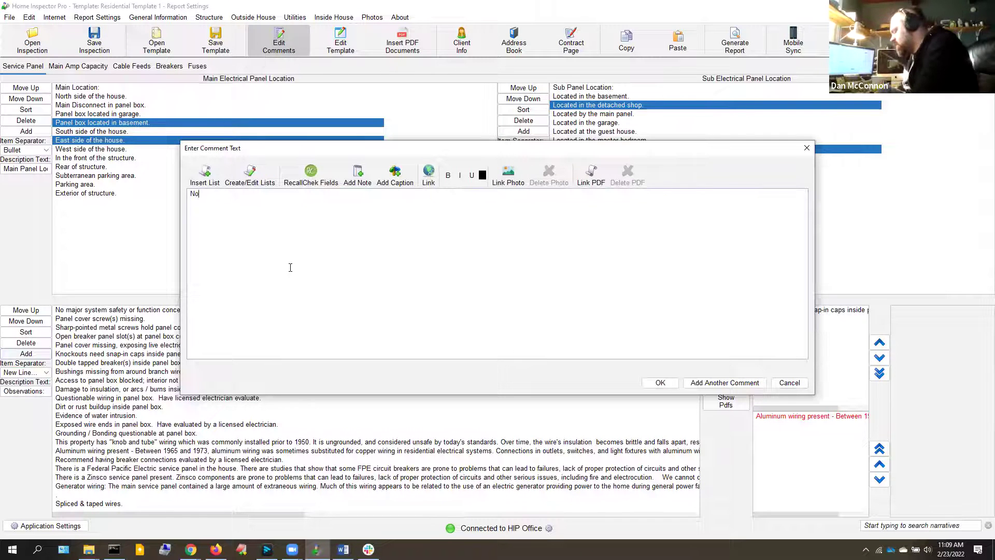
text( power at panel.)
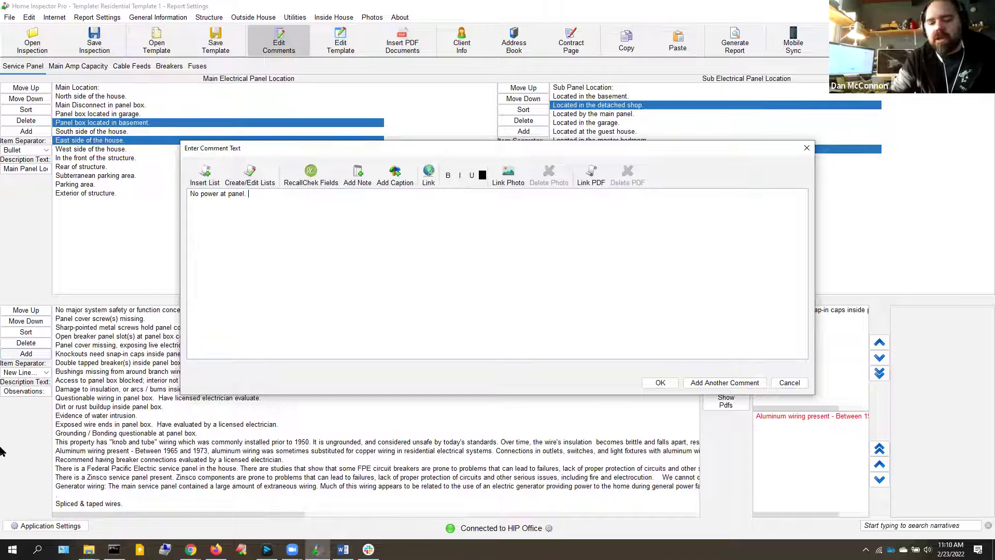
key(BackSpace)
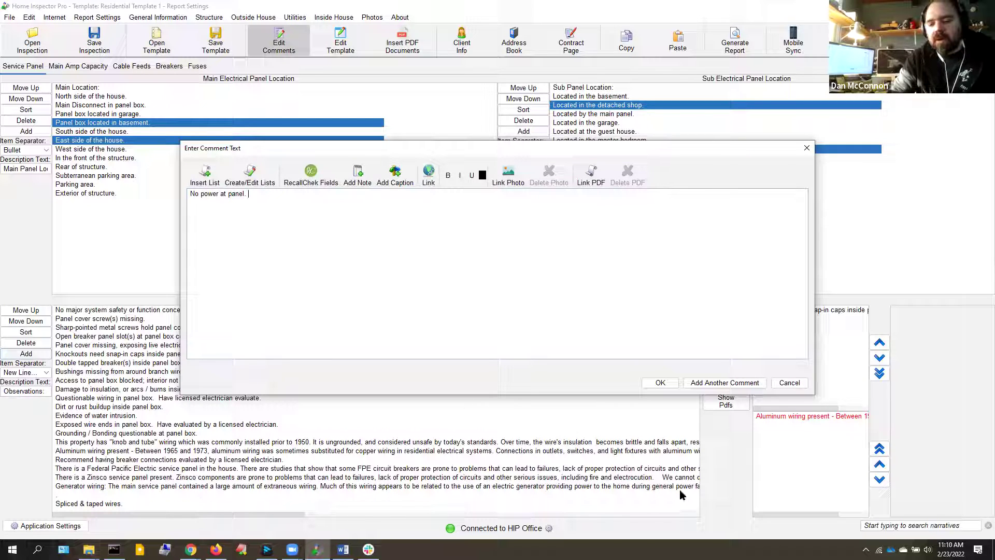
text(.)
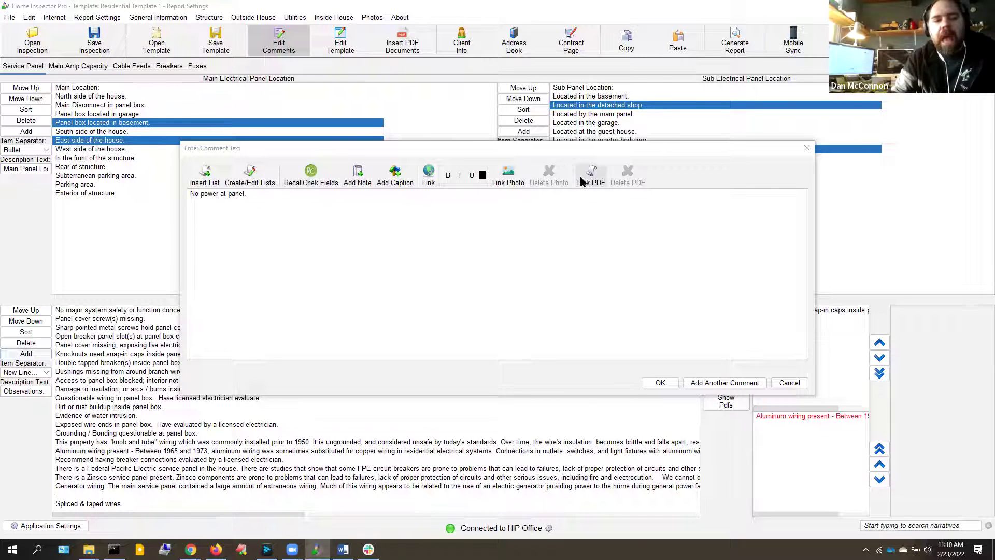
click(674, 384)
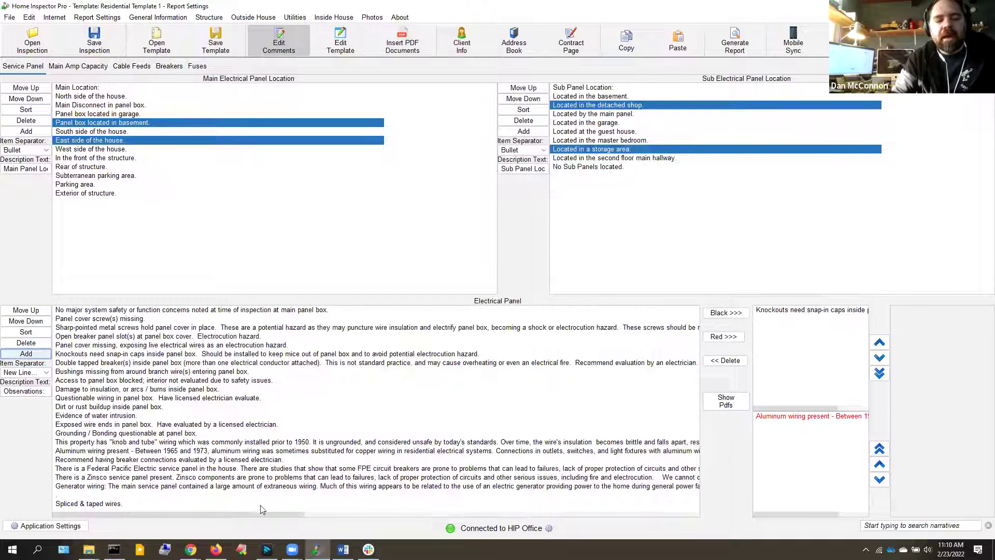
Move 'No power at panel.' up the list above the aluminum wiring comment and open it for editing
drag(264, 513, 521, 514)
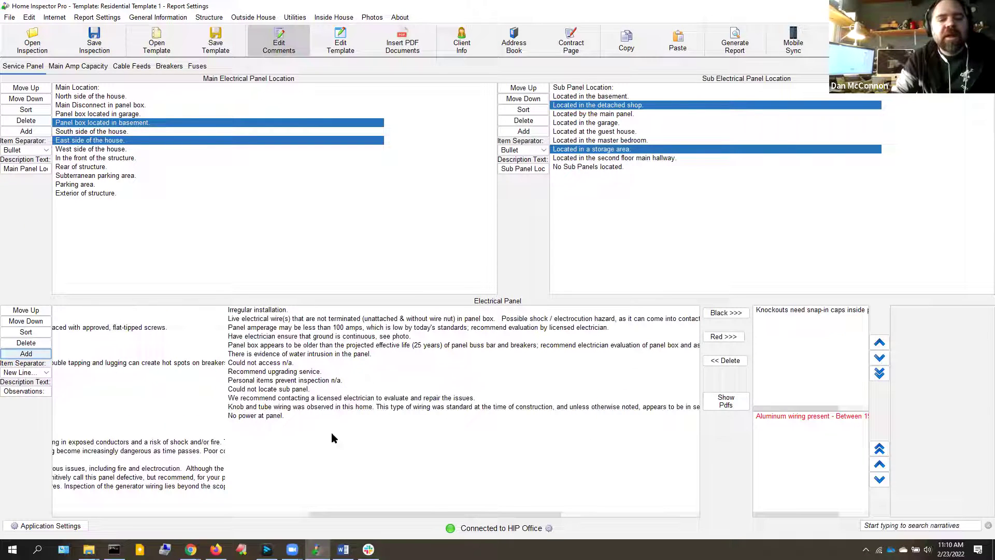
click(268, 416)
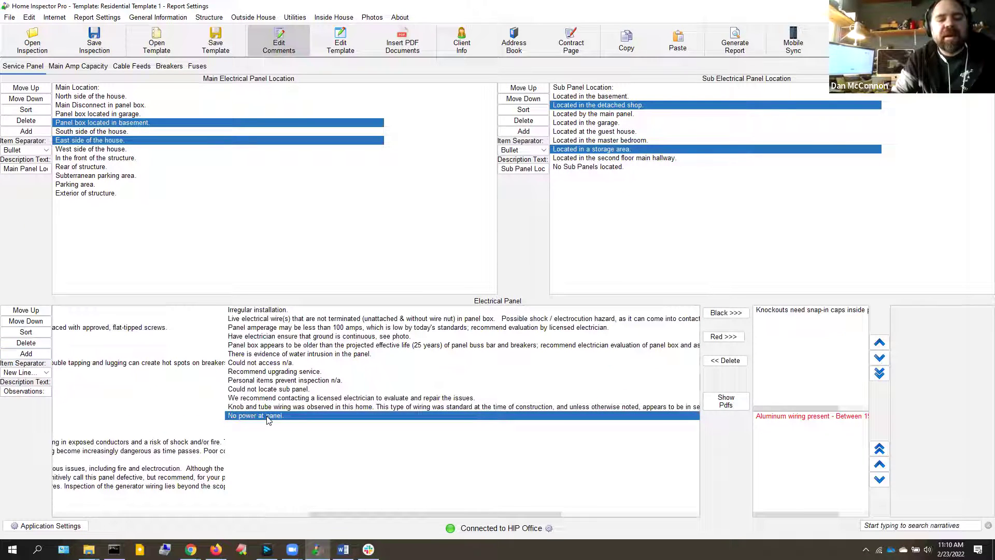
click(19, 312)
click(20, 312)
click(20, 312)
click(20, 312)
click(20, 312)
click(20, 312)
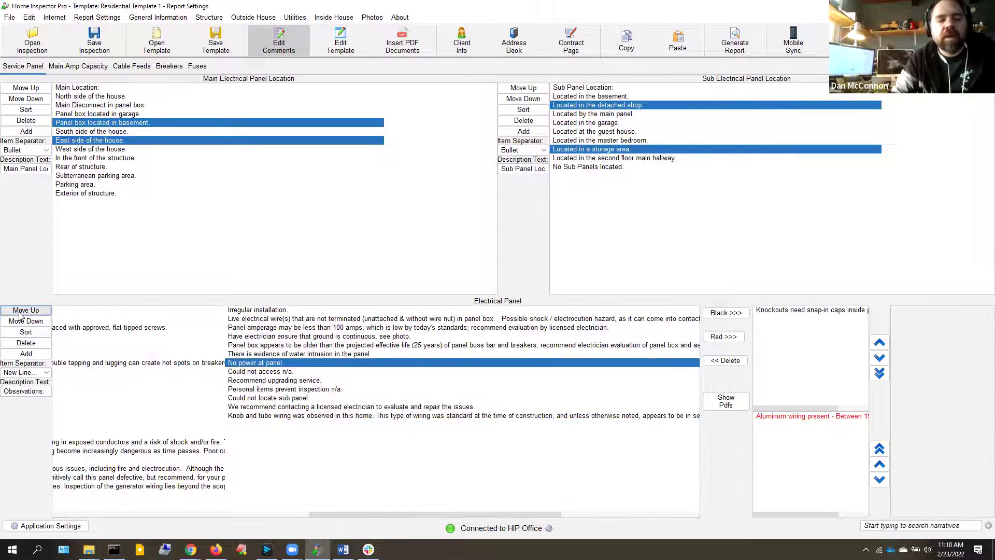
double_click(20, 312)
double_click(20, 312)
double_click(20, 312)
double_click(20, 312)
double_click(20, 312)
click(20, 312)
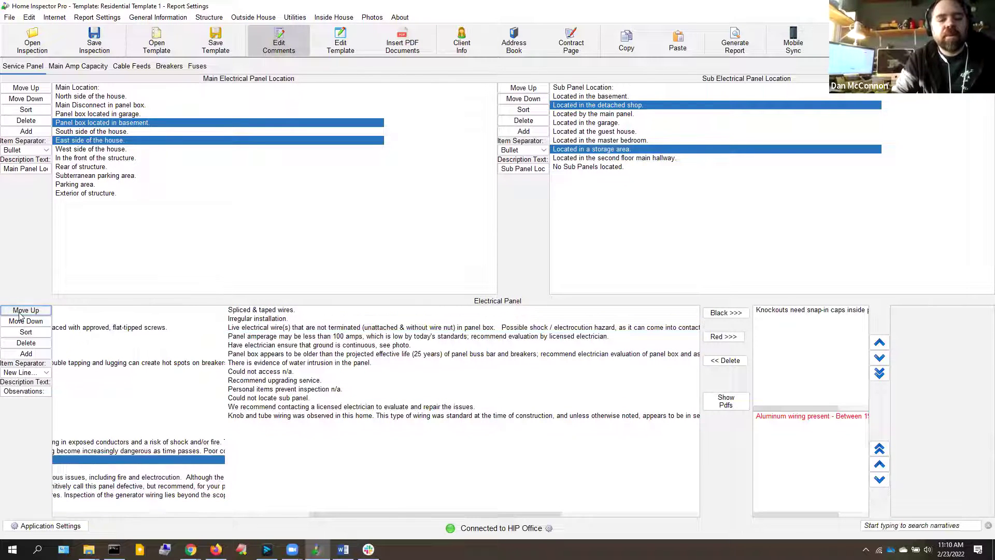
click(20, 312)
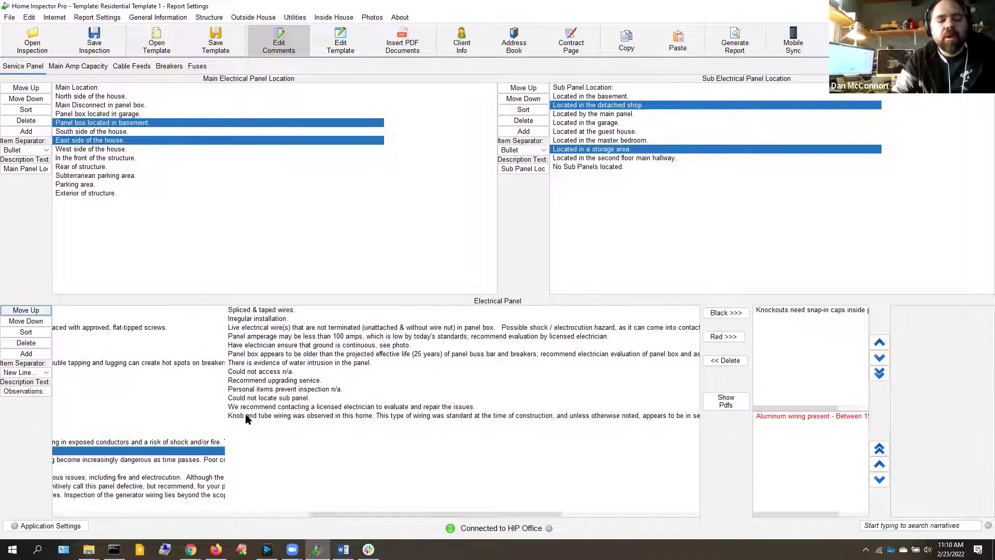
click(176, 513)
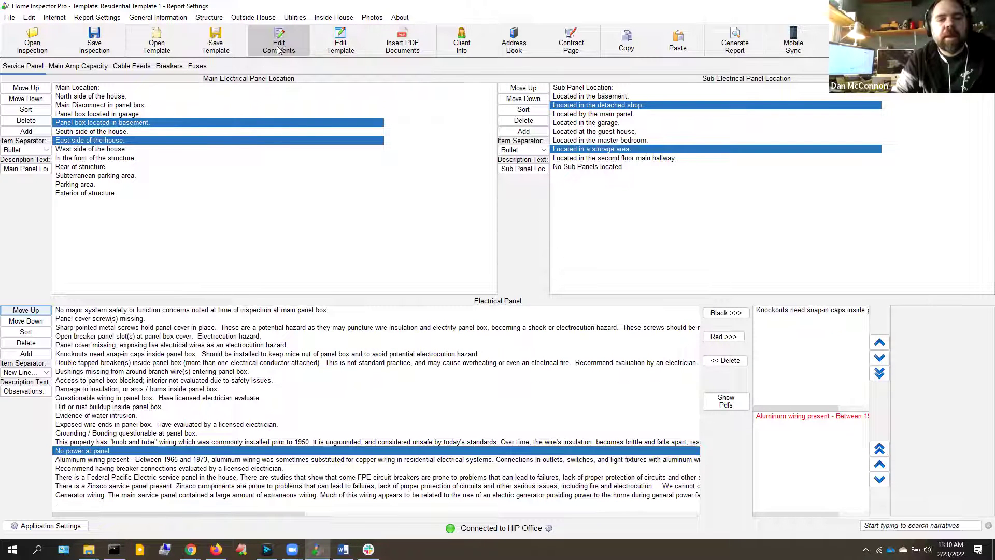
double_click(71, 451)
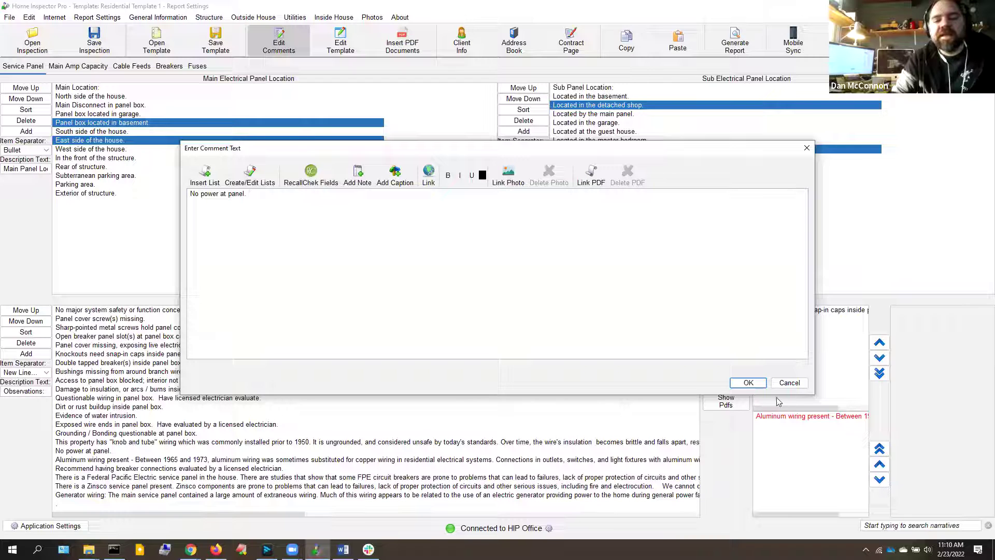
Reopen the 'No power at panel.' comment and make the word 'panel' bold
click(789, 383)
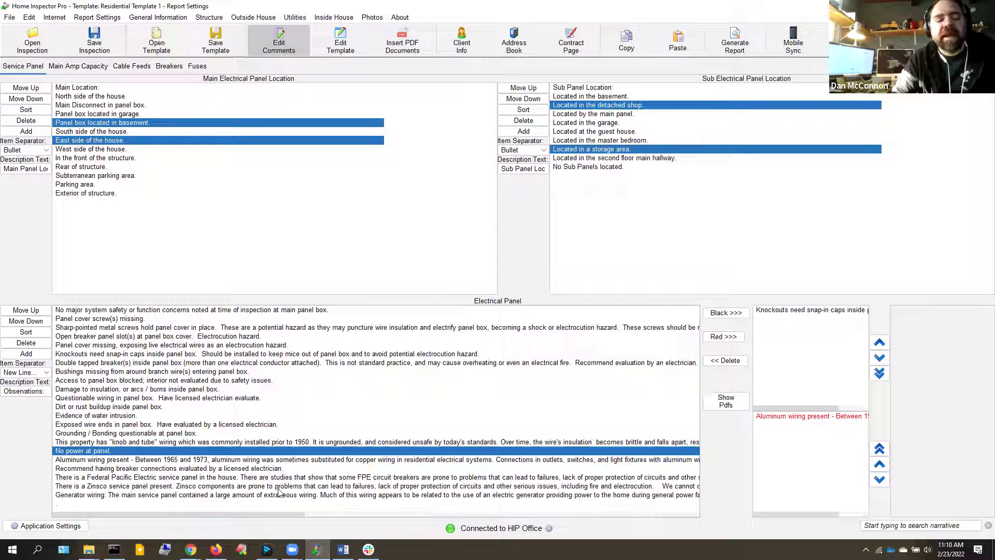
double_click(102, 451)
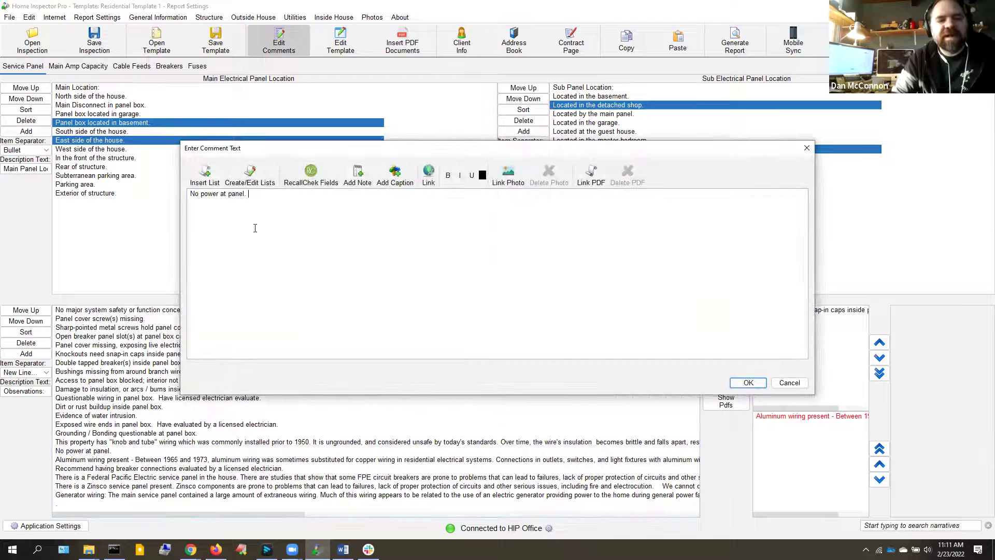
double_click(235, 194)
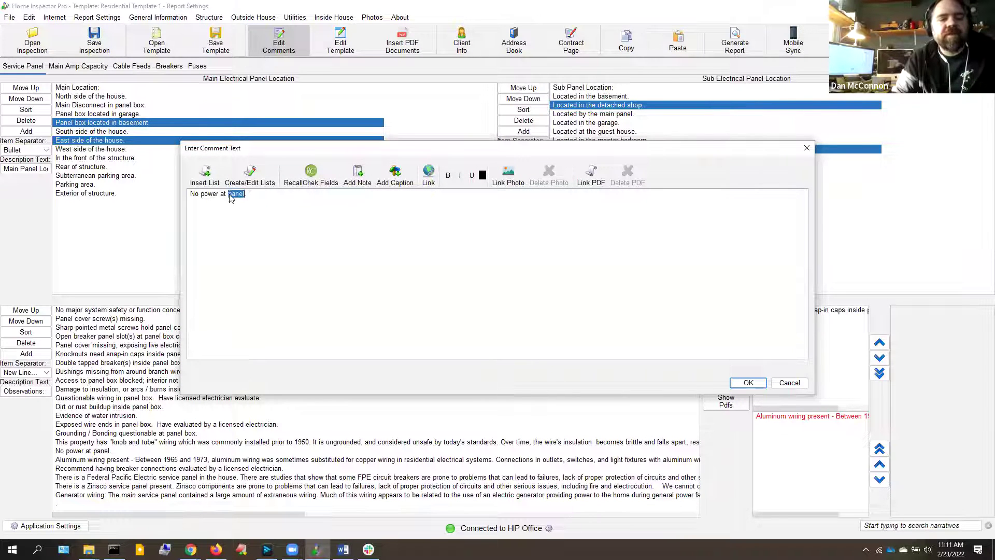
click(450, 177)
key(End)
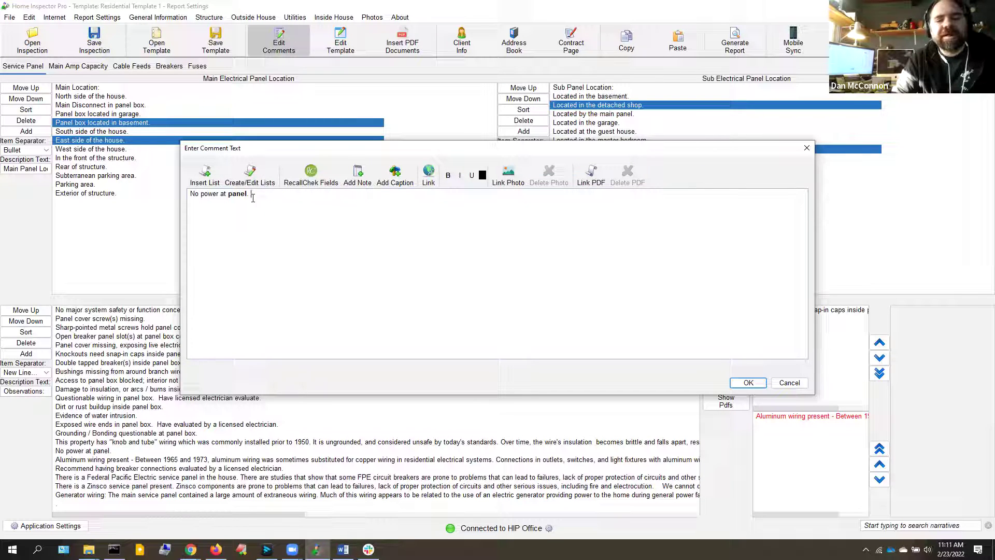
Color the word 'power' orange and save the formatted comment
double_click(205, 194)
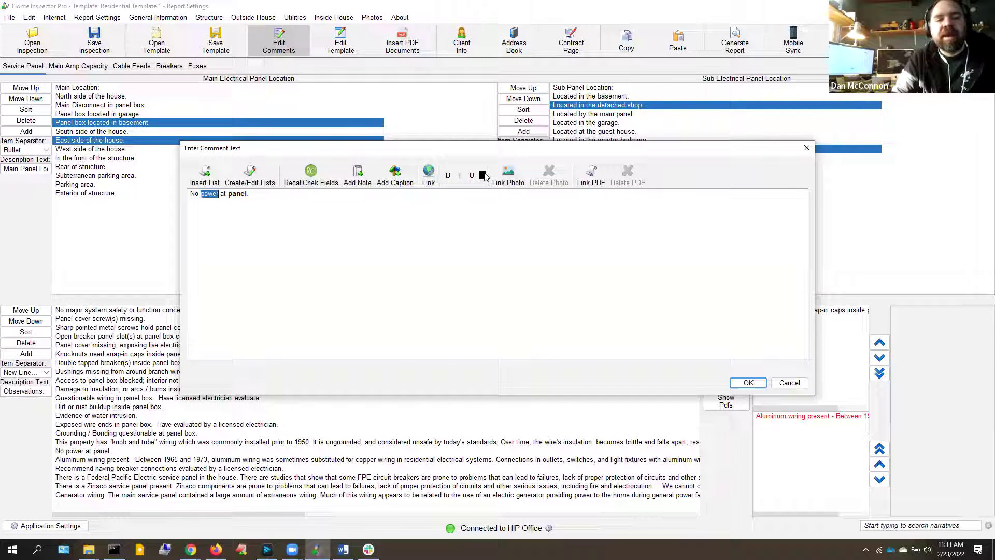
click(482, 177)
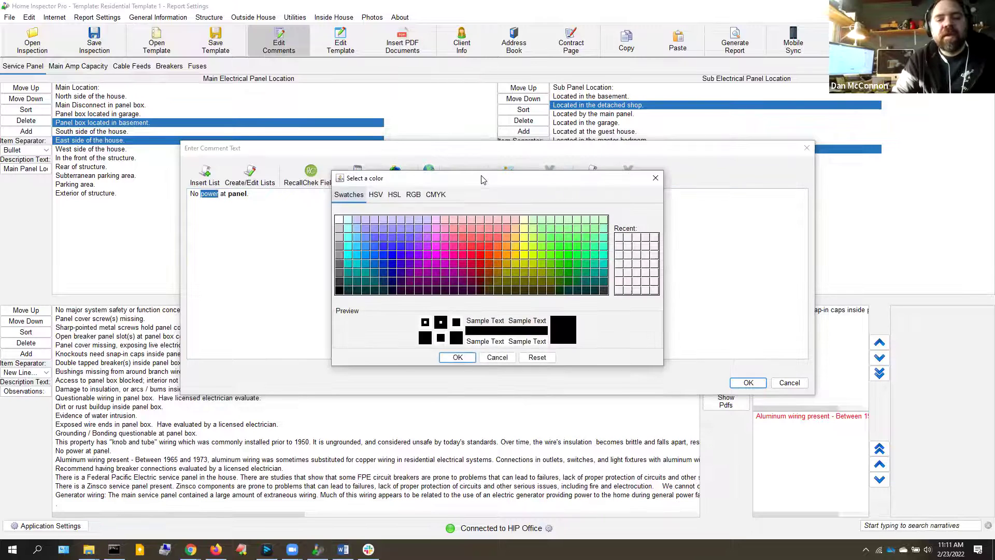
click(498, 256)
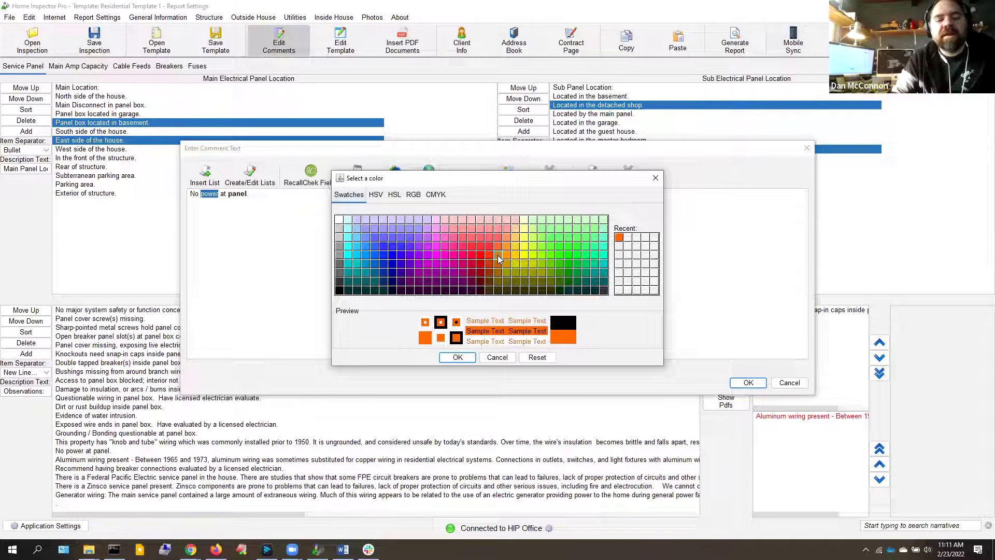
click(458, 358)
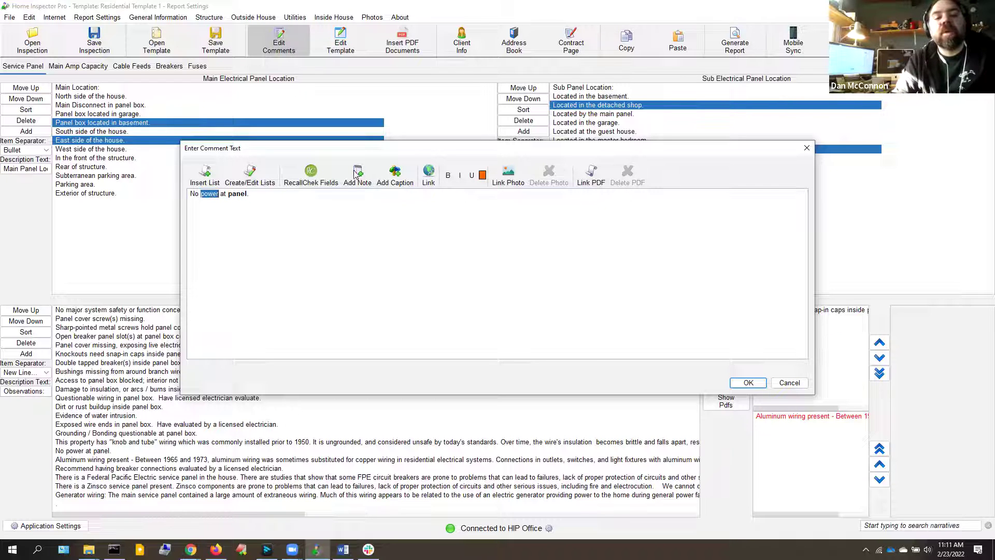
click(758, 384)
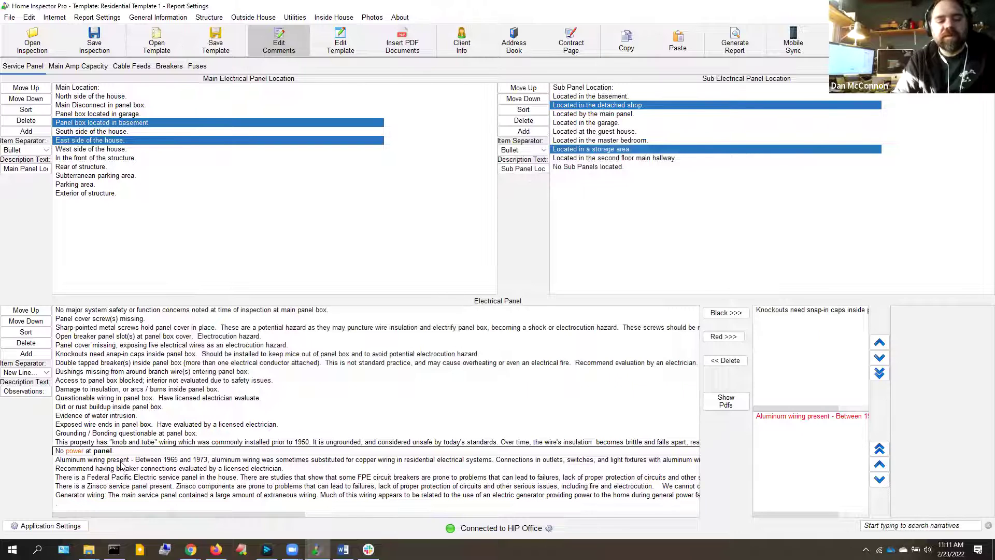
Add 'No power at panel.' to the report in red, reopen it, and switch over to Chrome
click(107, 452)
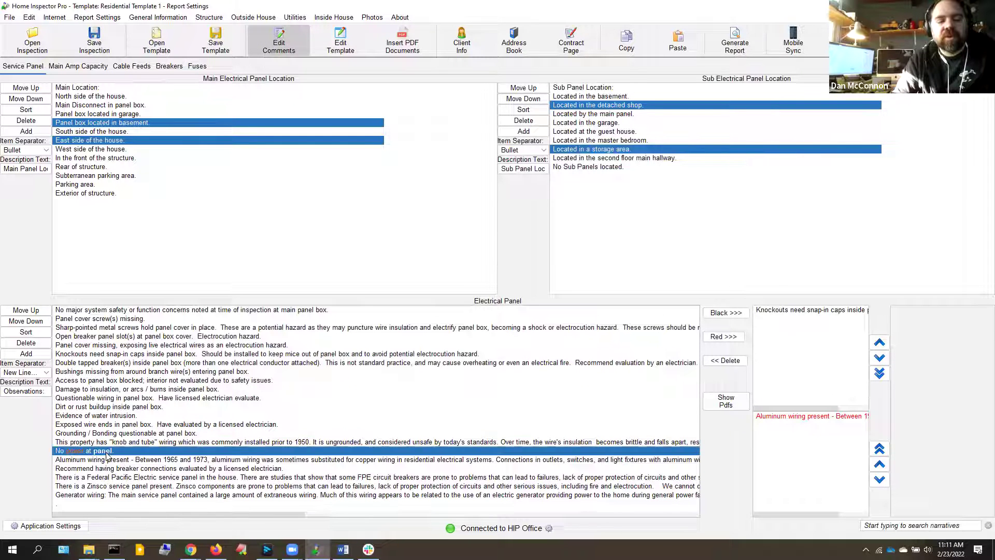
click(724, 337)
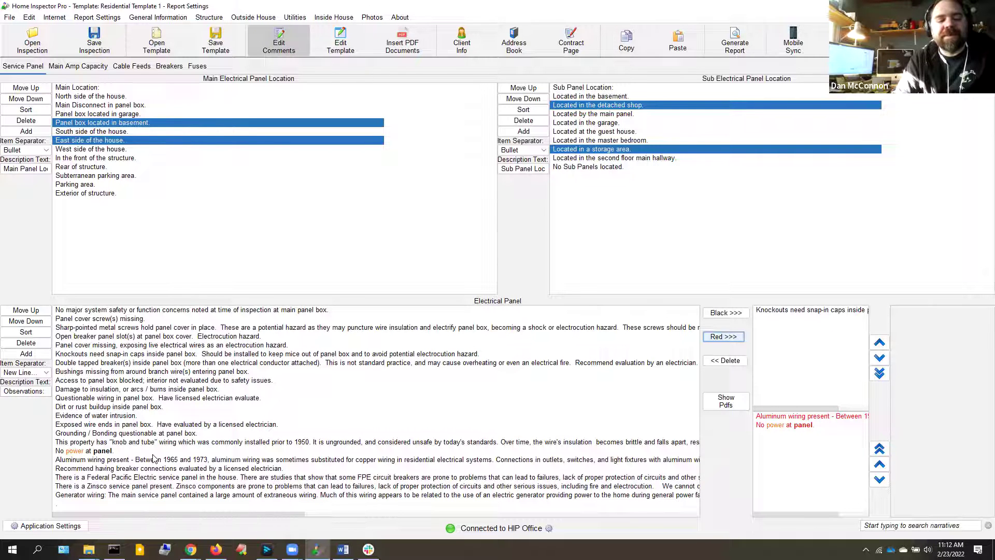
double_click(73, 453)
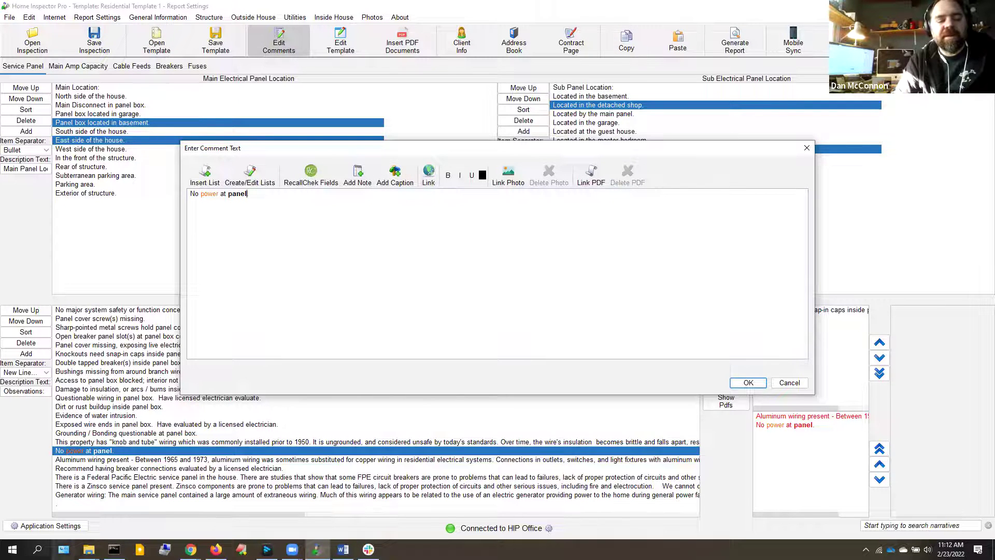
click(191, 549)
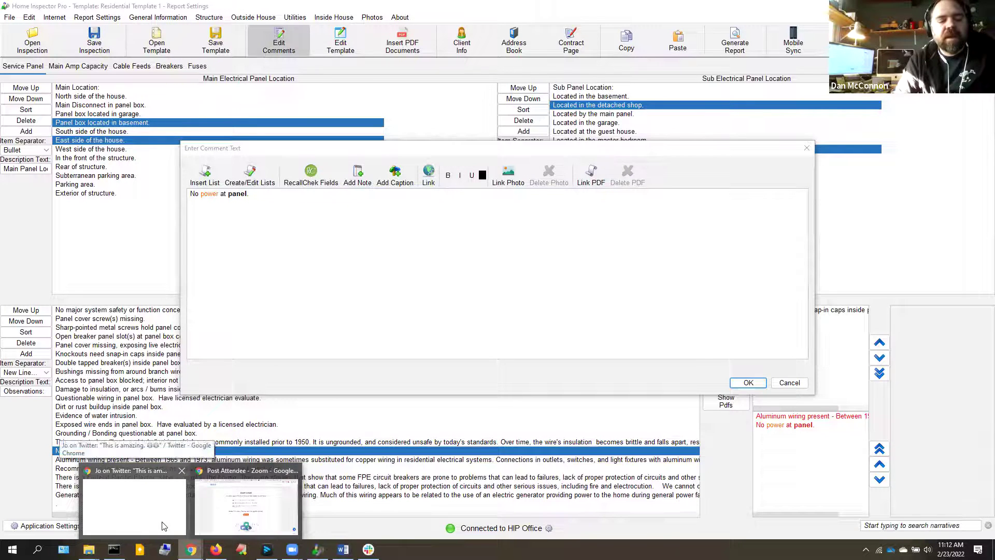
click(162, 526)
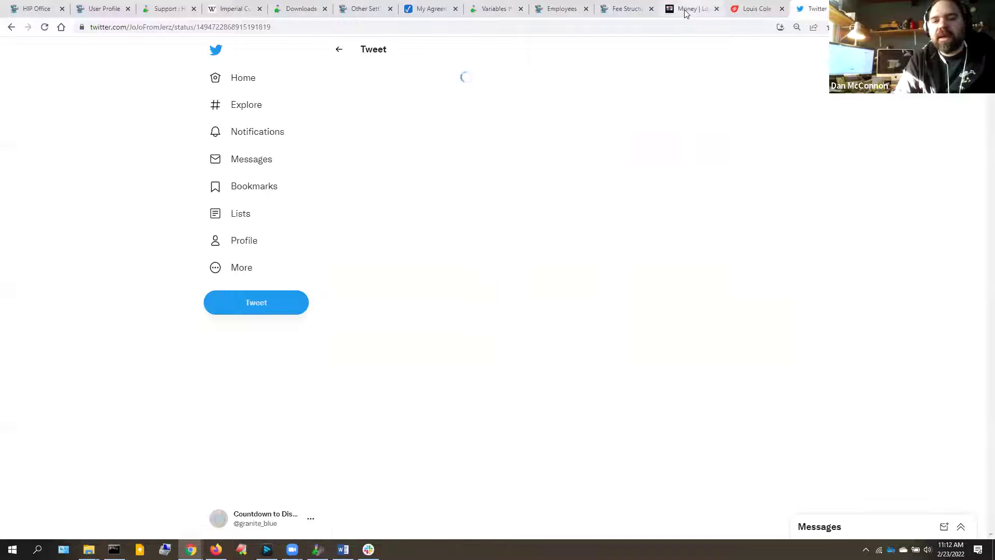
Copy the Bandcamp track page's web address and return to the comment editor
click(686, 9)
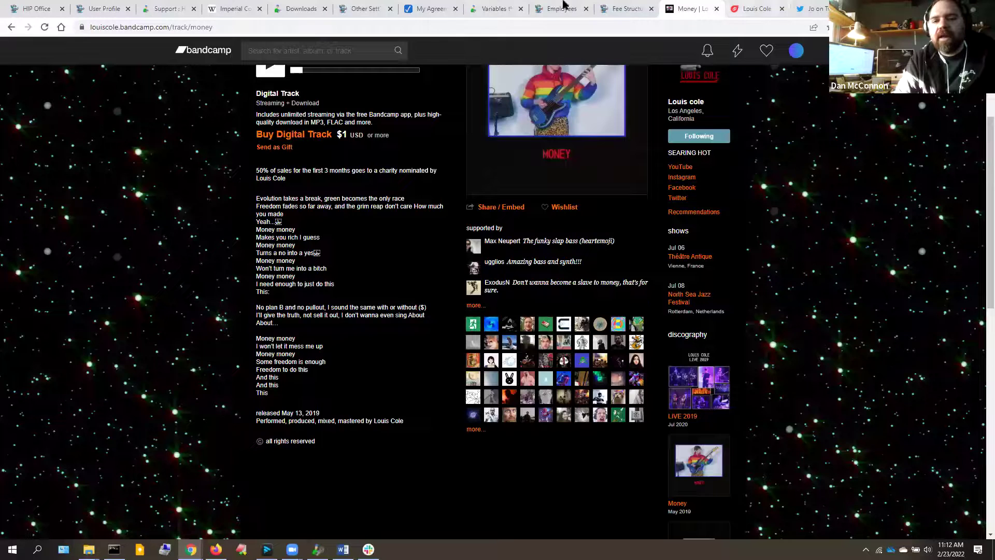
click(432, 26)
key(ctrl+c)
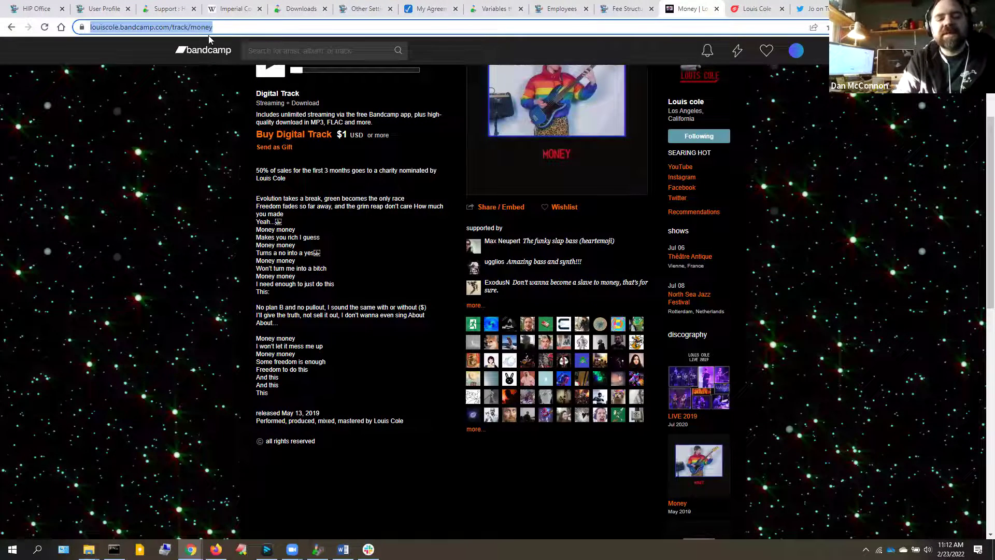
key(alt+Tab)
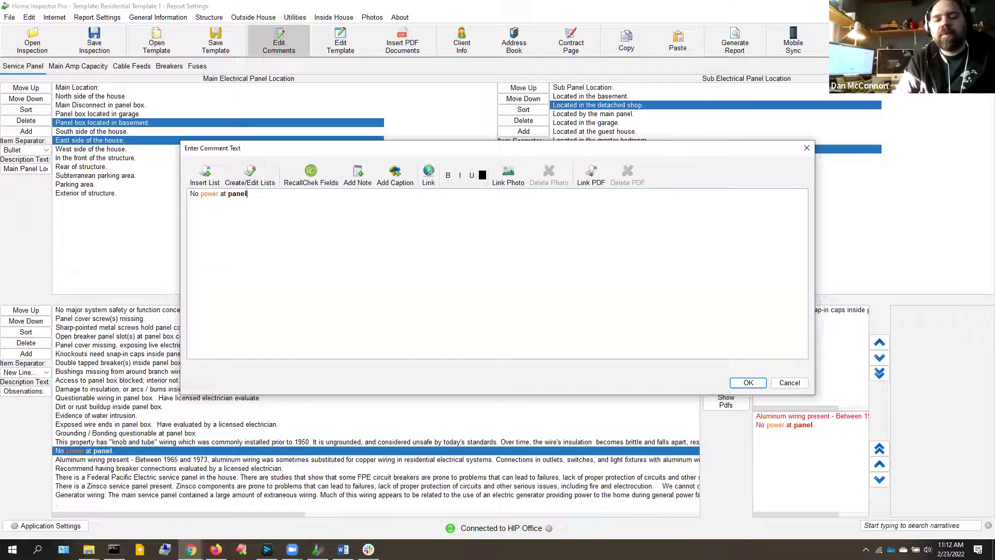
Add the sentence 'Click here for more information.' after 'panel.' in the comment
right_click(352, 237)
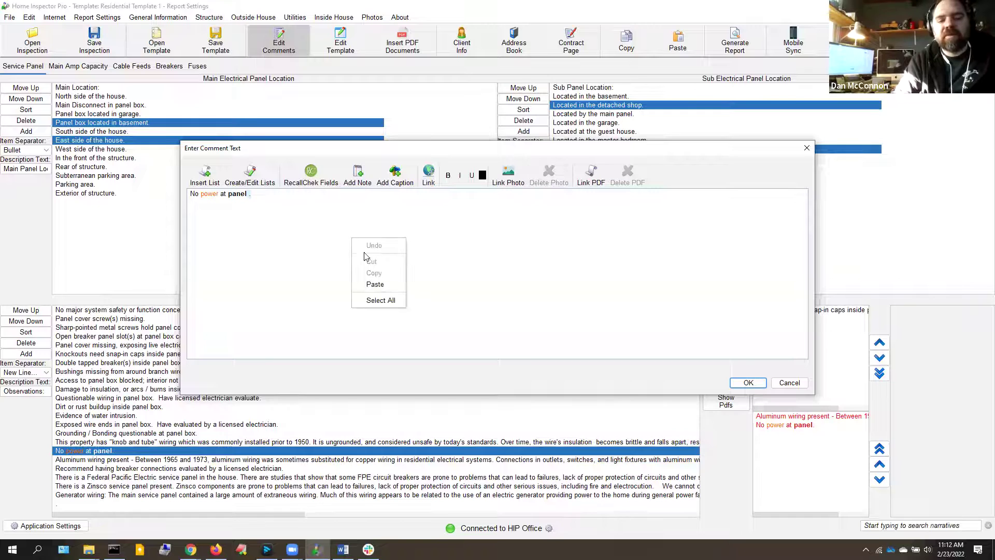
click(382, 284)
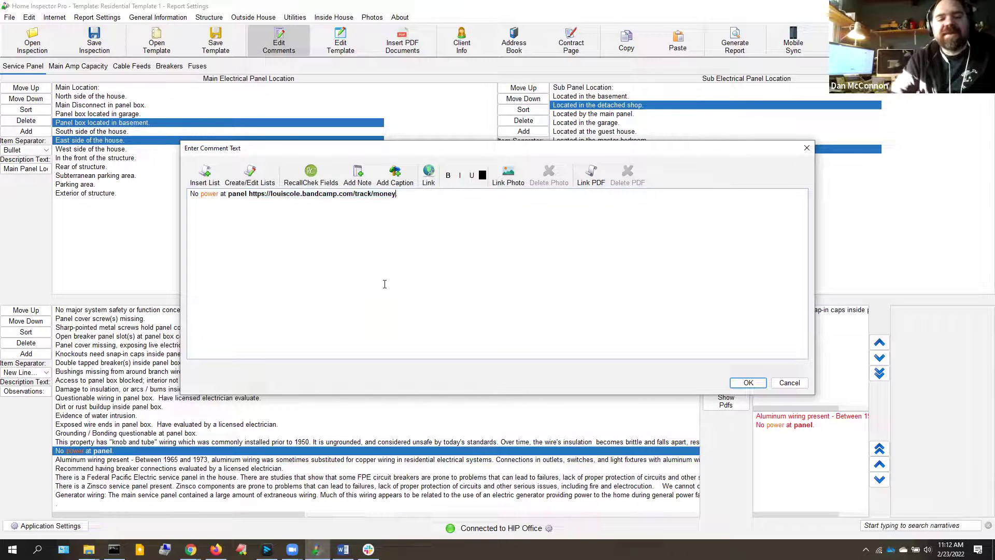
drag(249, 194, 407, 199)
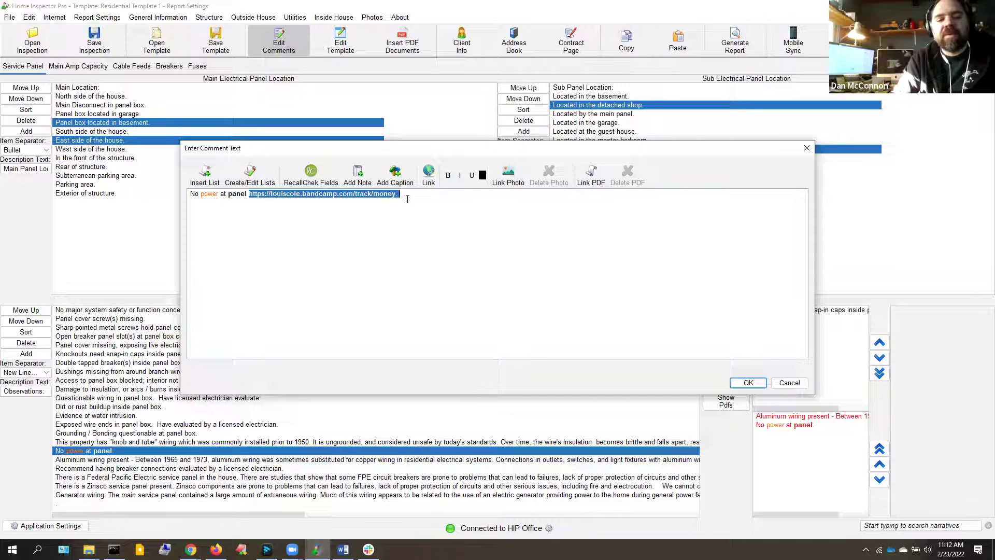
click(448, 175)
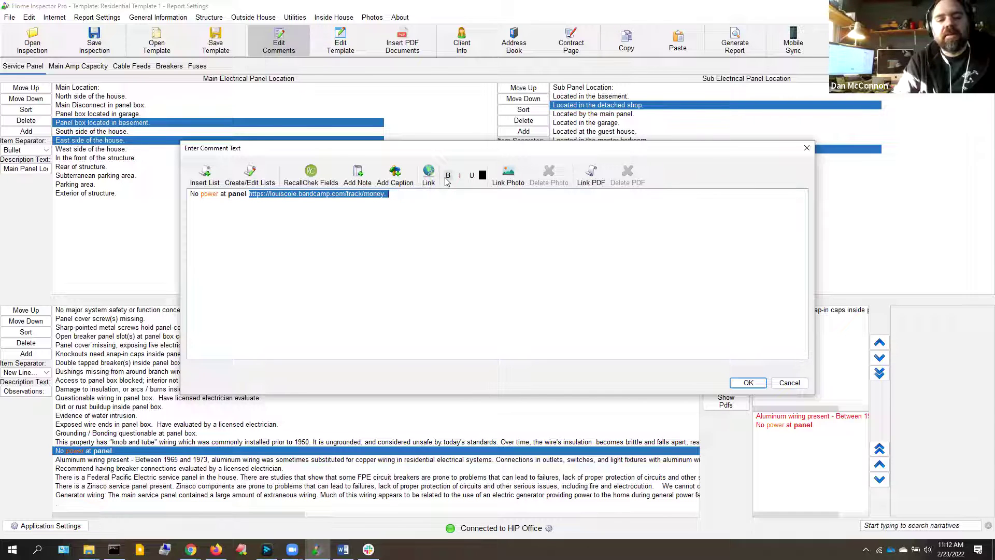
click(411, 232)
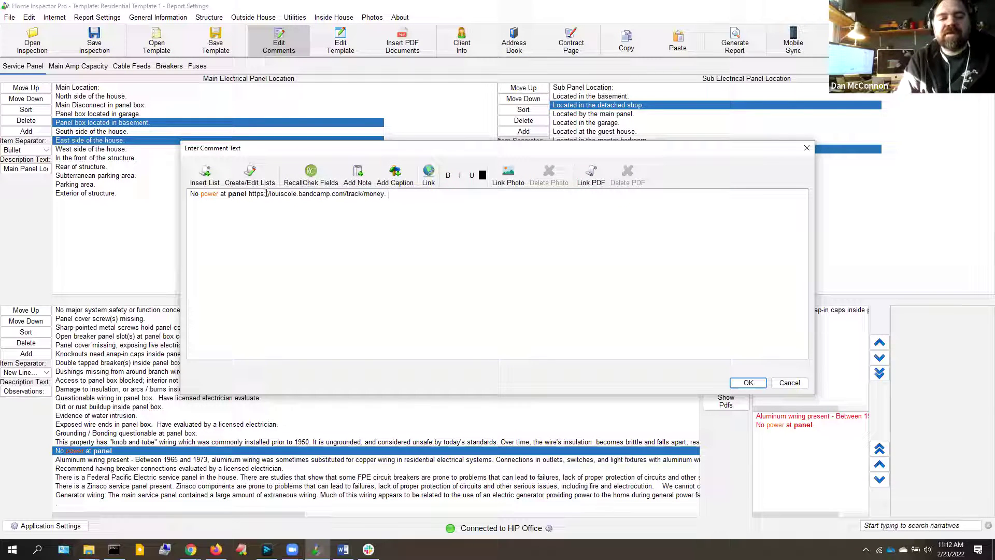
click(249, 196)
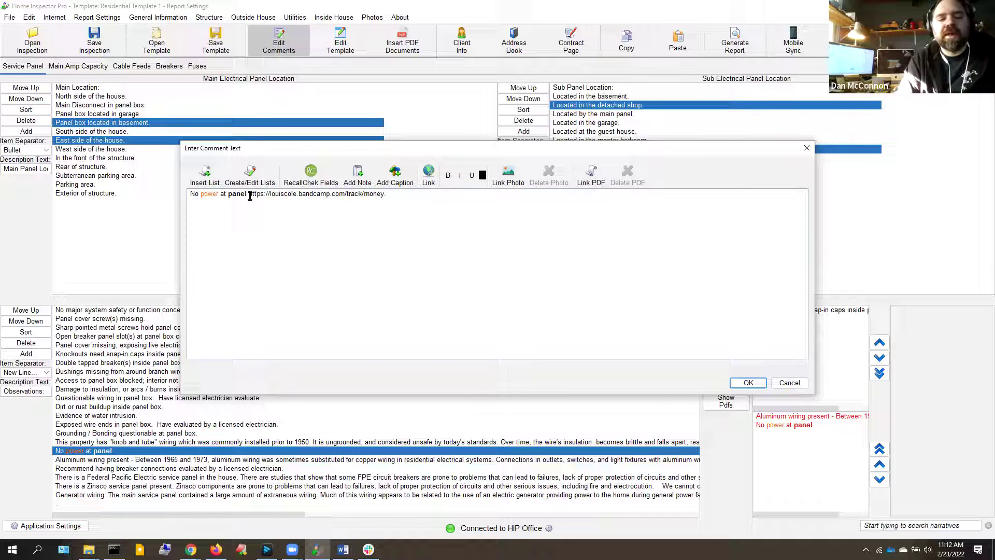
drag(249, 195, 466, 195)
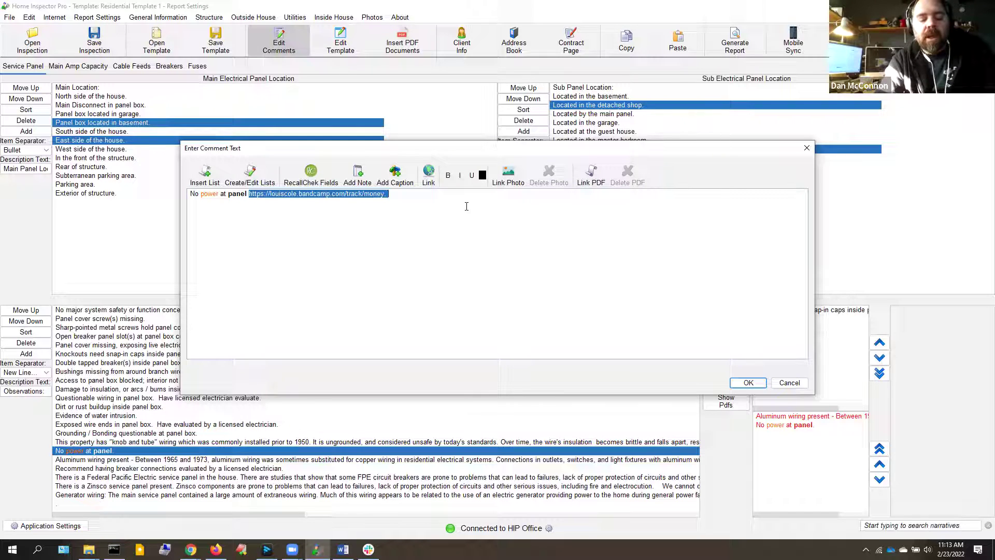
text(Clic)
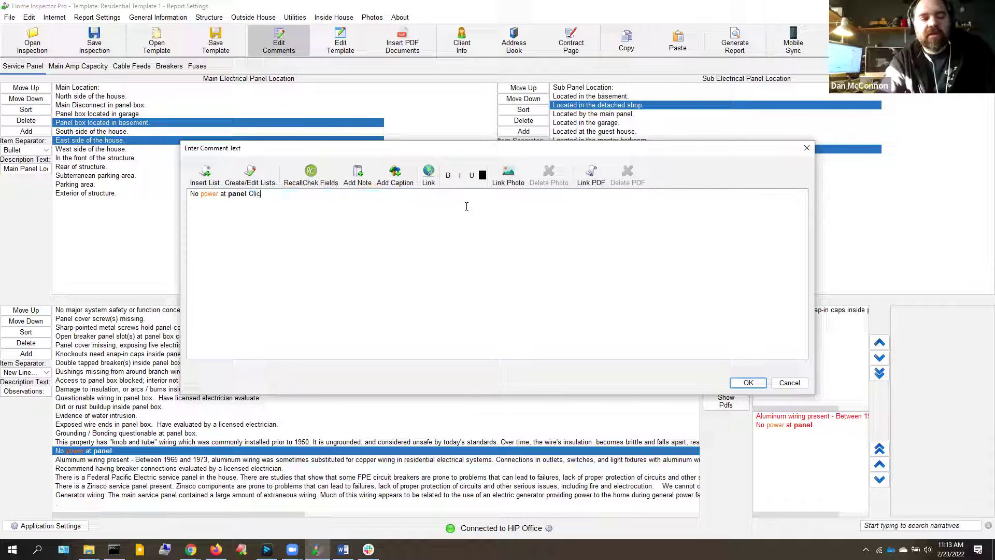
text(k here fo)
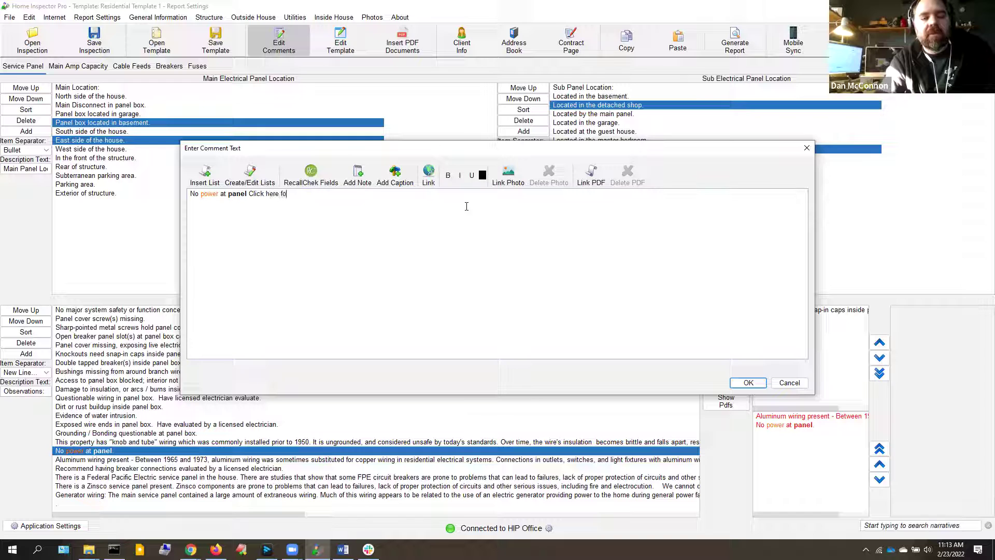
text(r more information.)
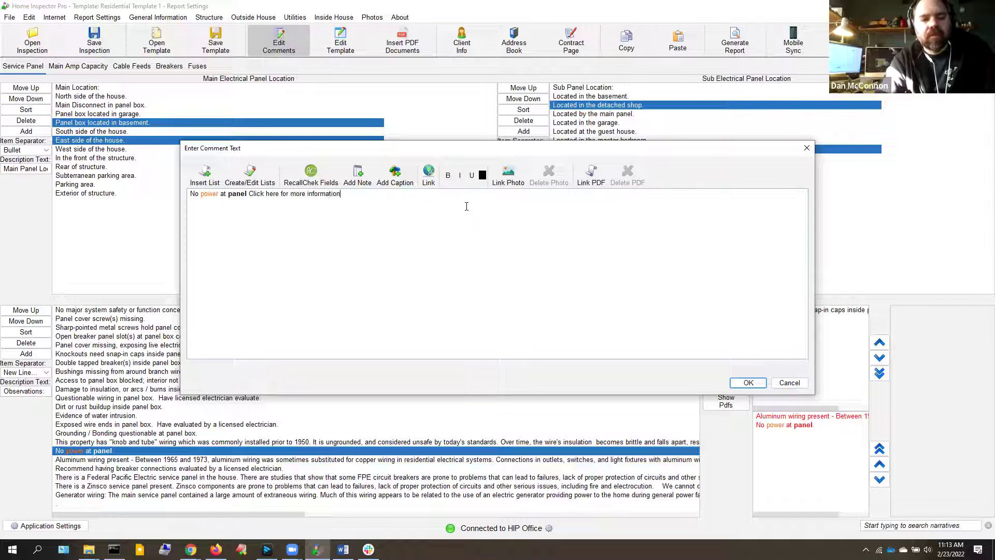
click(247, 195)
text(.)
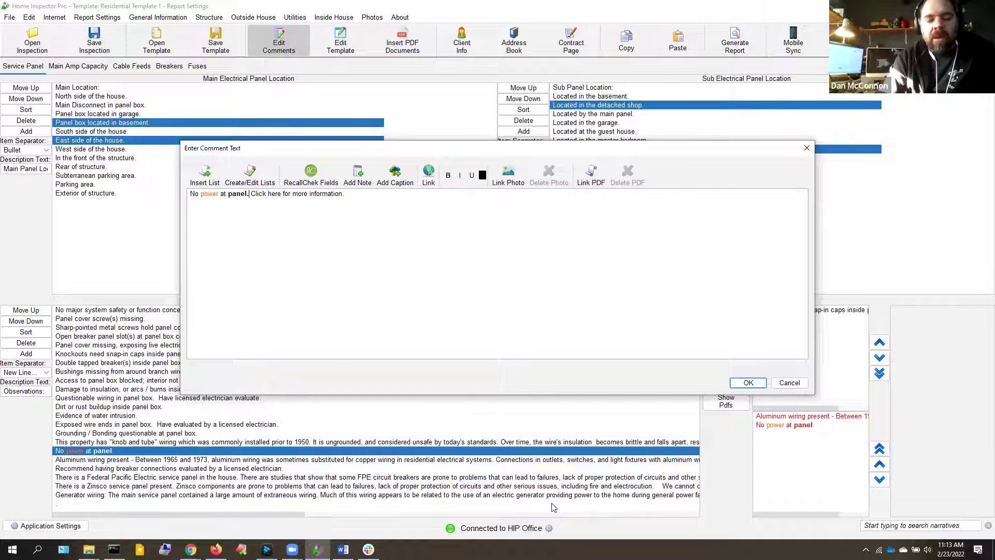
Link 'Click here for more information.' to the pasted Bandcamp track address
key(alt+Tab)
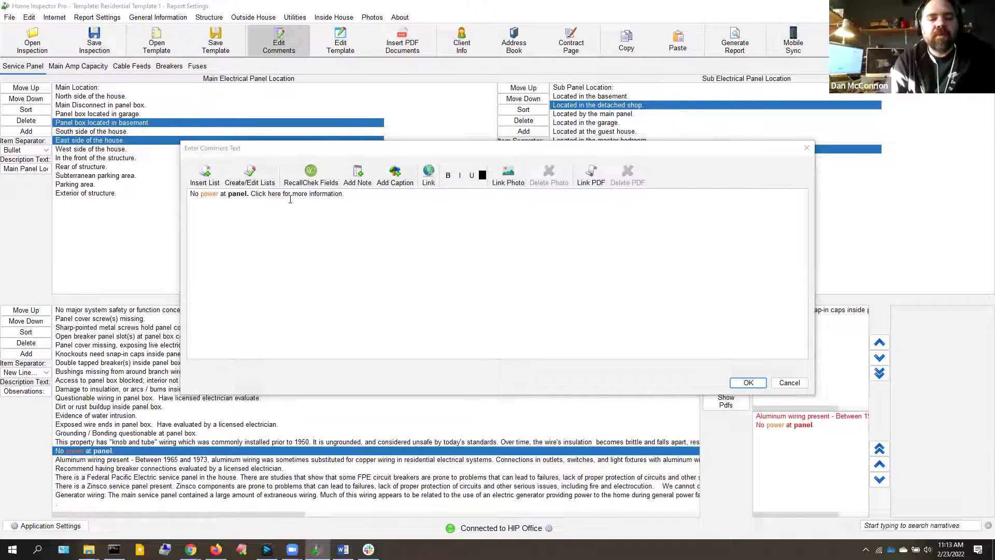
drag(250, 194, 345, 195)
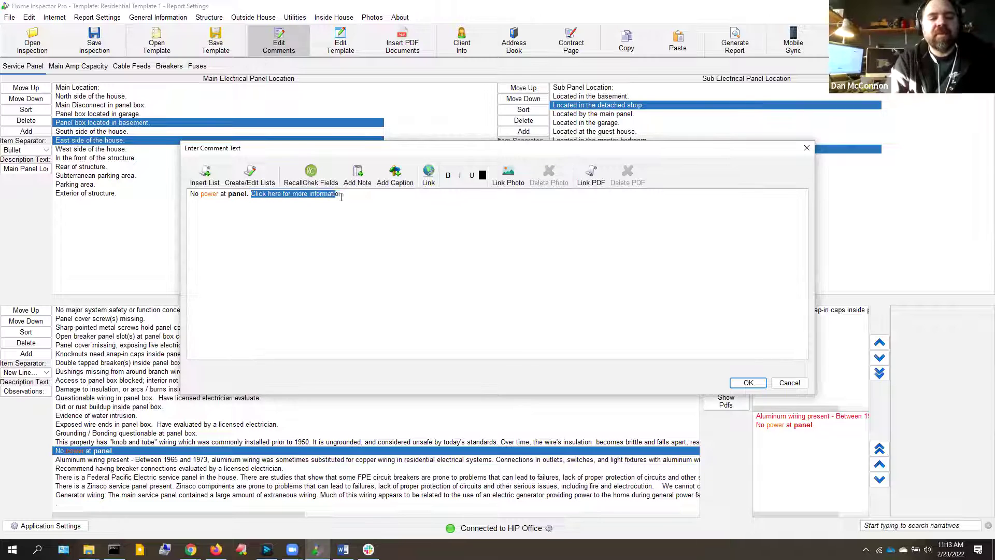
click(429, 173)
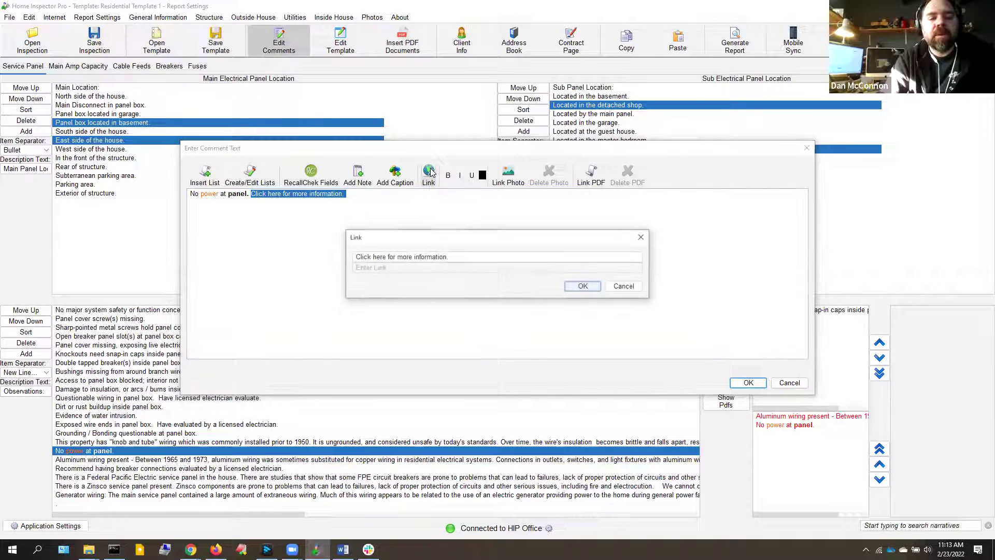
click(377, 268)
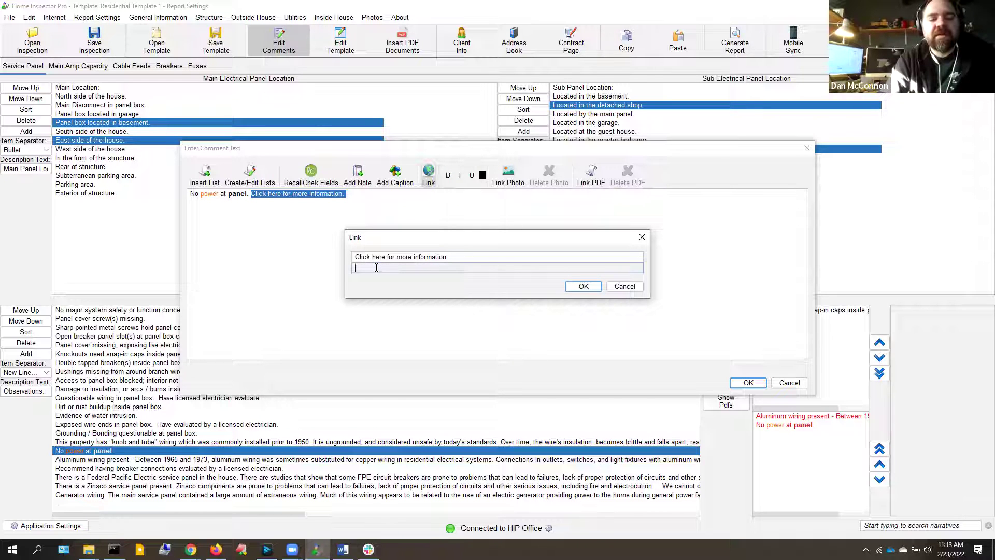
text(https://louiscole.bandcamp.com/track/money)
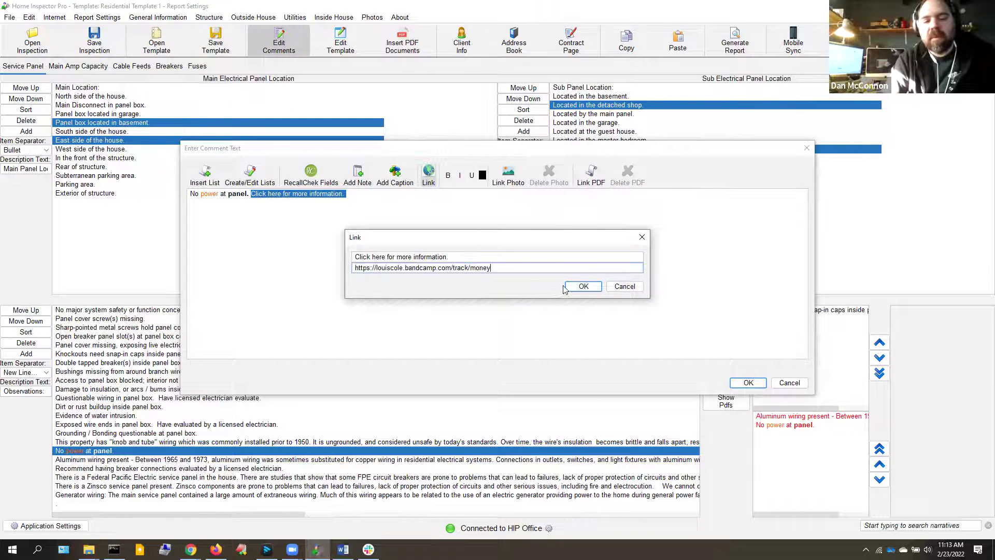
click(572, 284)
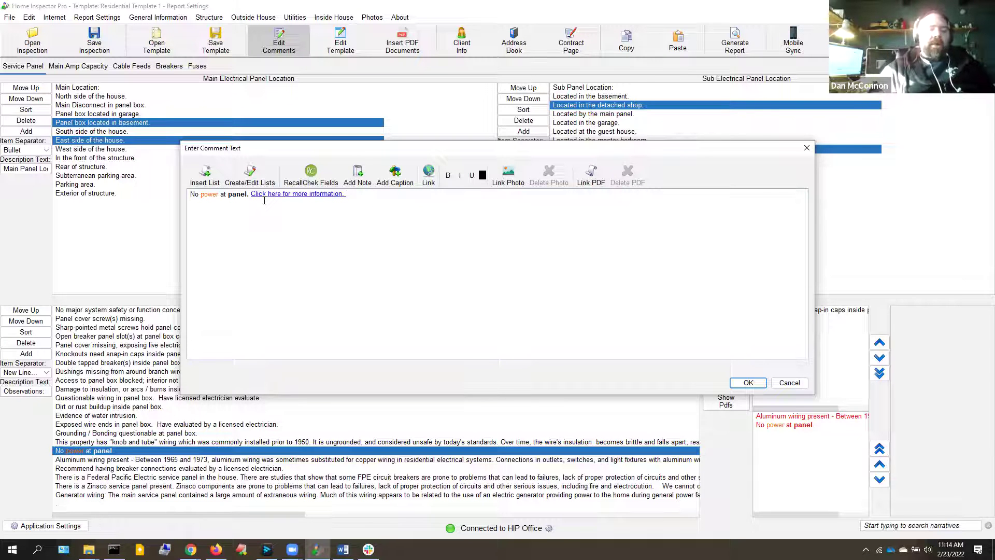
Save the linked comment and open the 'Open breaker panel slot(s)' comment for editing
click(749, 383)
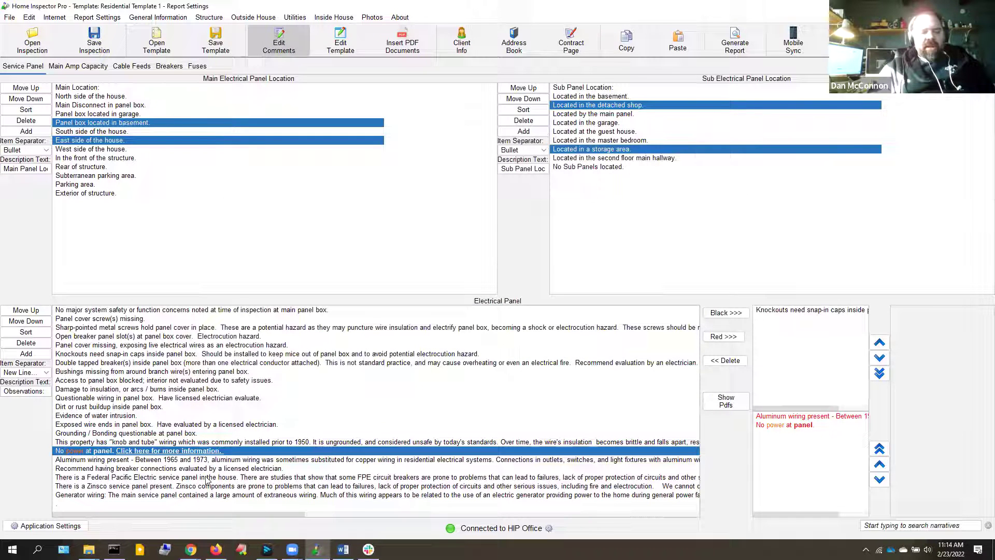
click(232, 451)
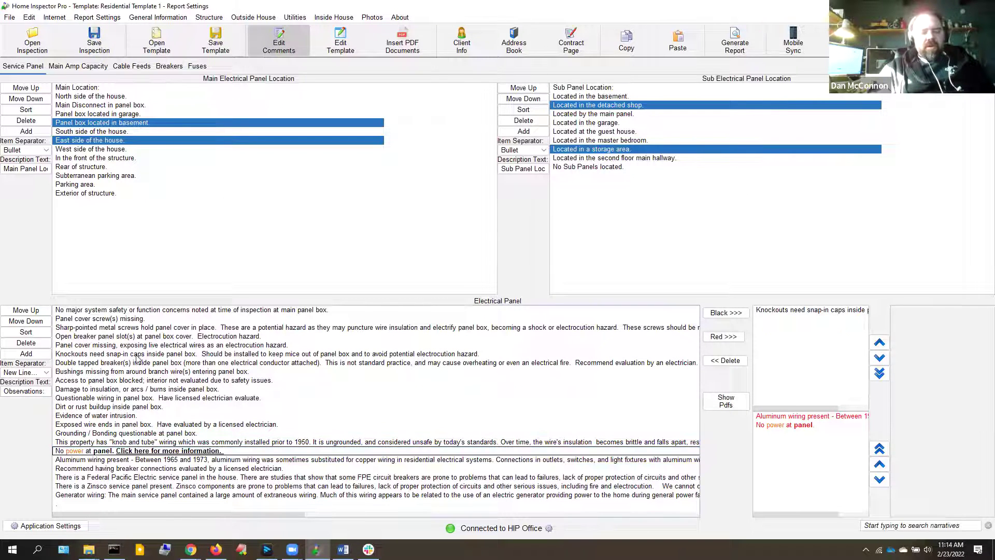
click(113, 337)
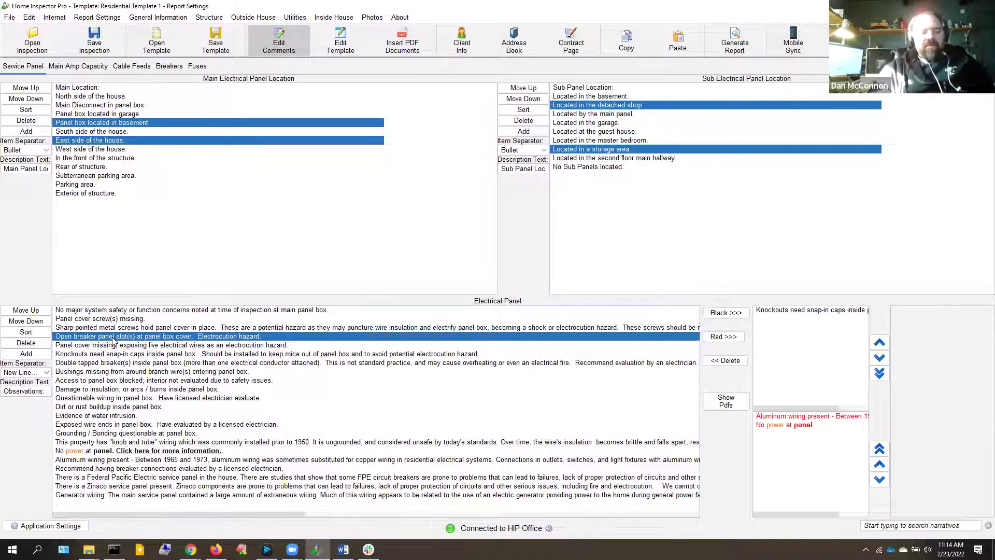
double_click(113, 336)
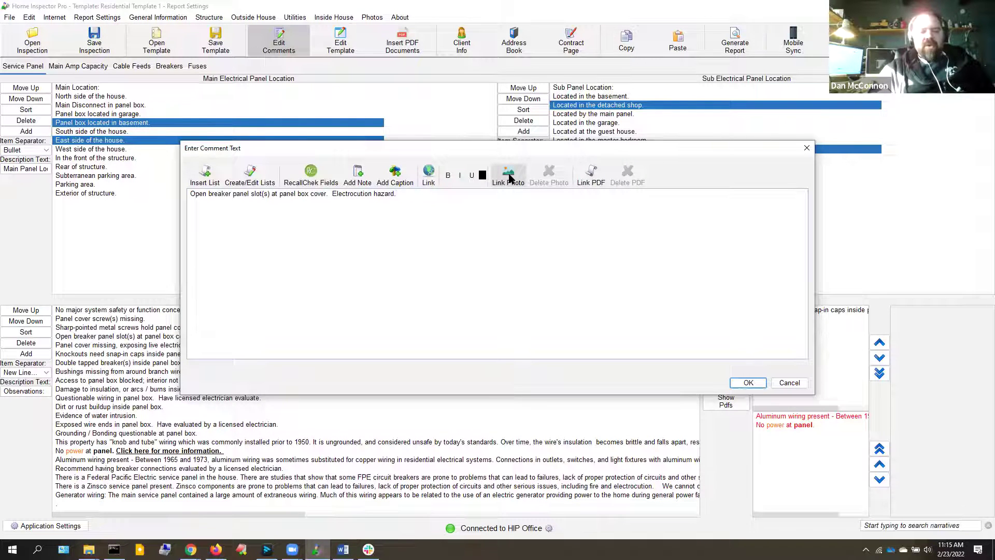
Attach Electrical > Fixtures > deck-outdoor-receptacle.jpg to it and add it to the report in black
click(510, 179)
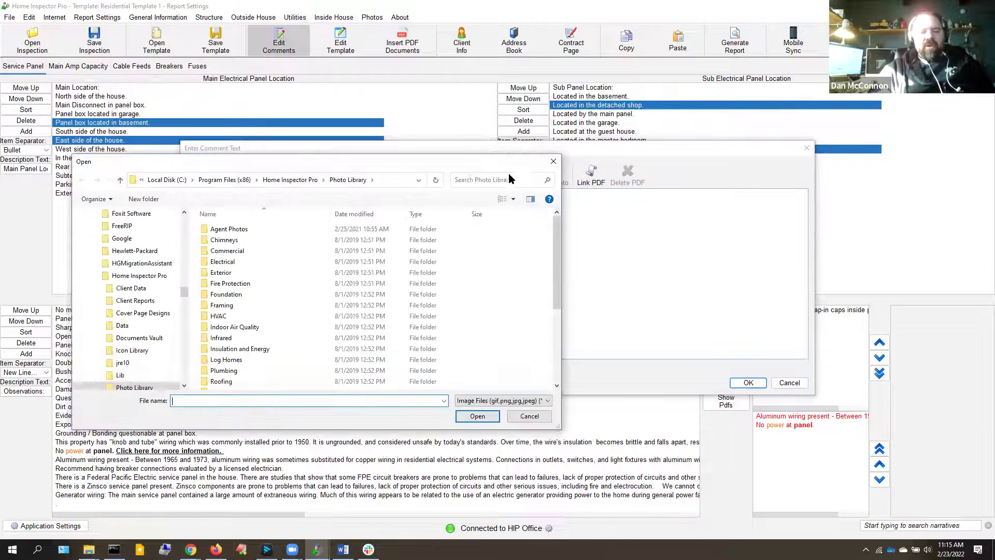
click(226, 263)
double_click(226, 263)
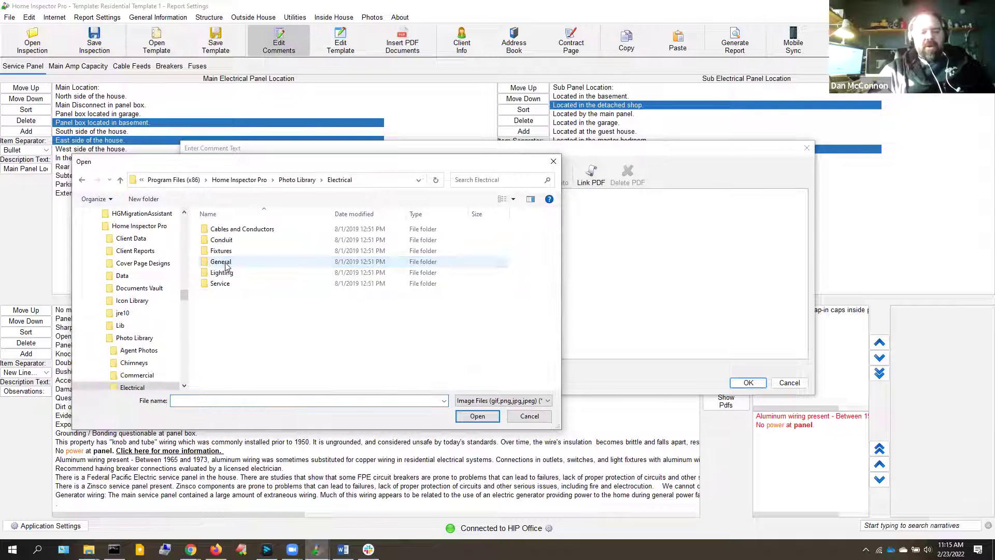
click(222, 251)
double_click(222, 251)
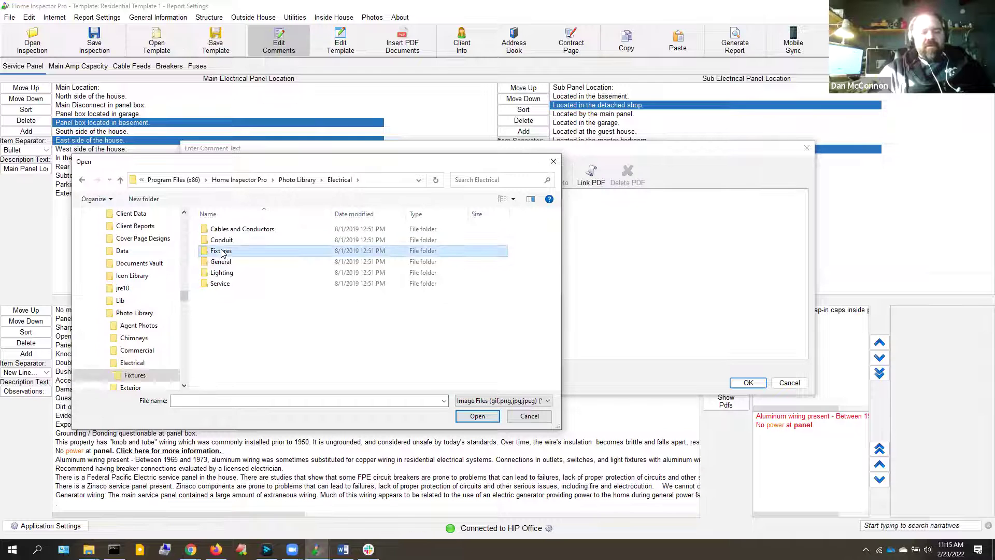
double_click(284, 252)
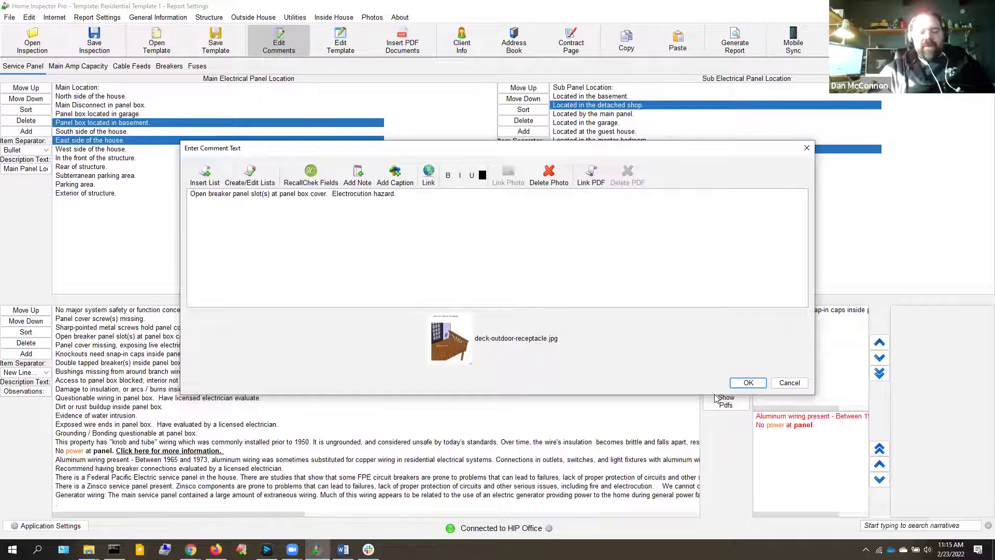
click(740, 385)
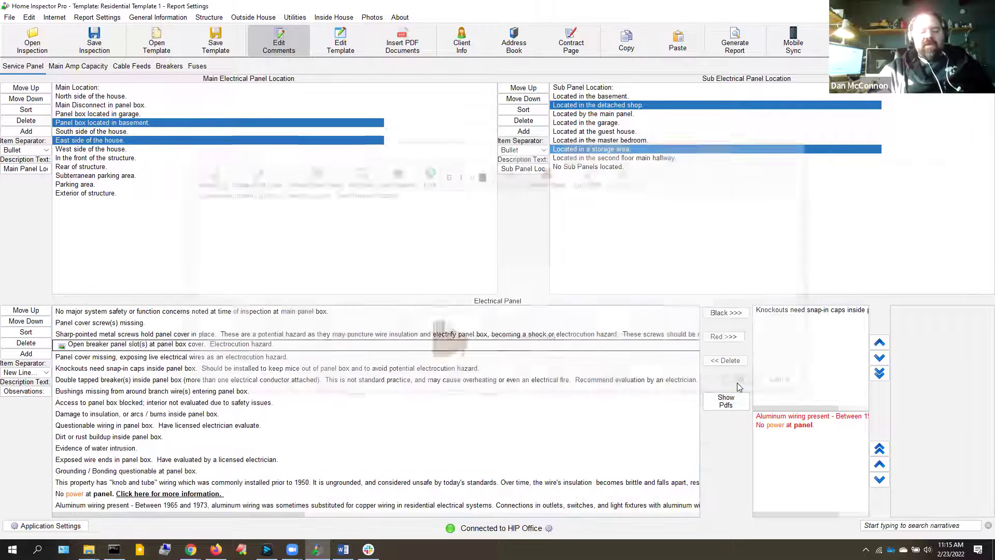
click(82, 347)
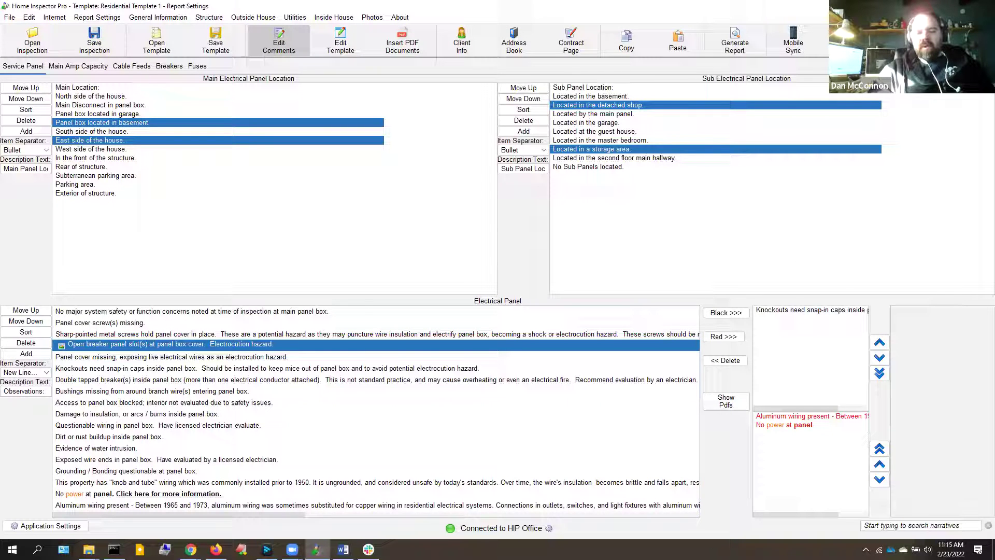
click(729, 313)
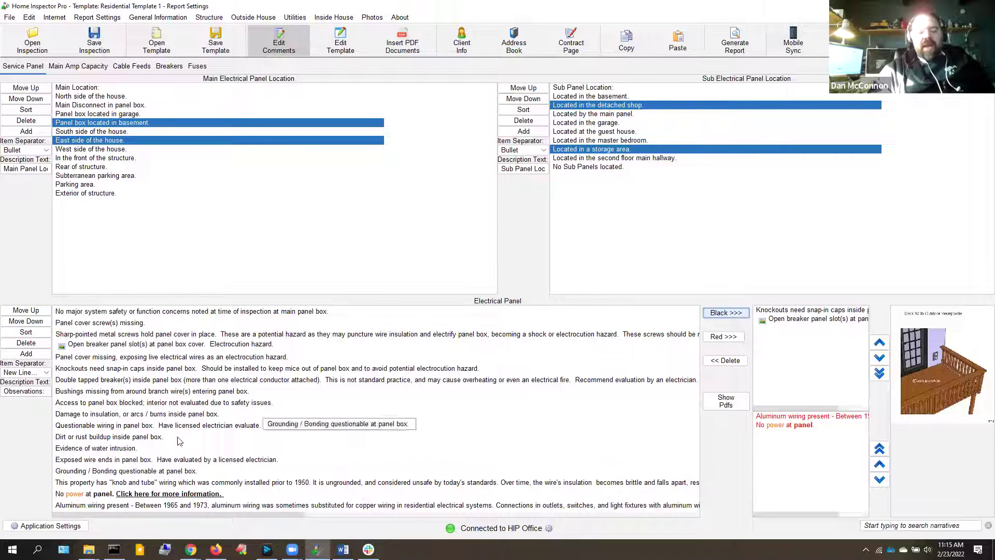
double_click(99, 380)
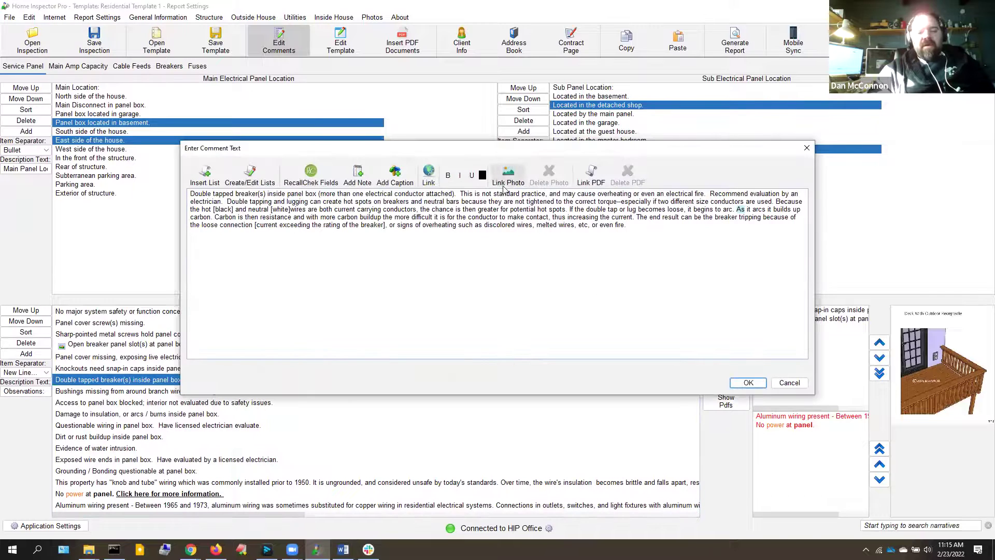
click(507, 176)
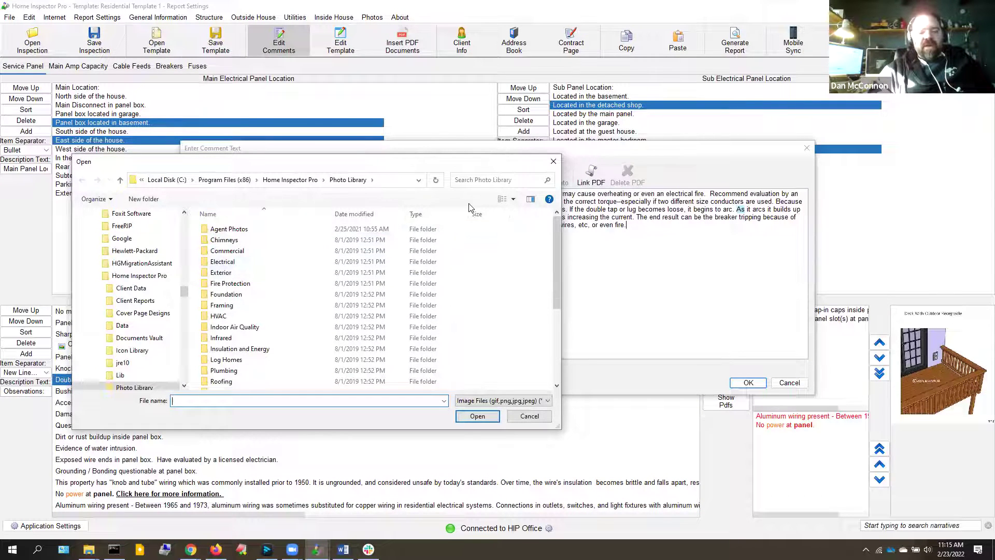
click(551, 162)
click(789, 382)
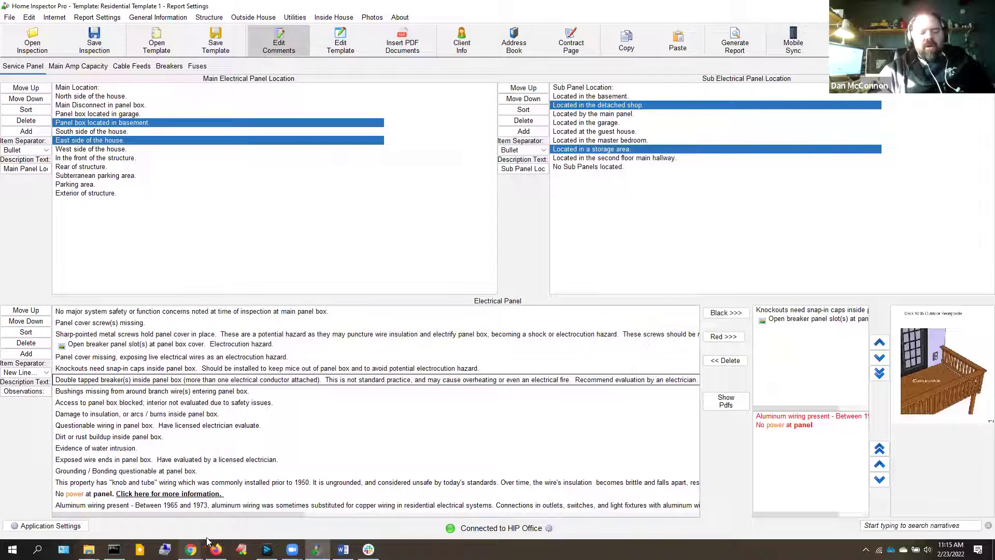
click(216, 550)
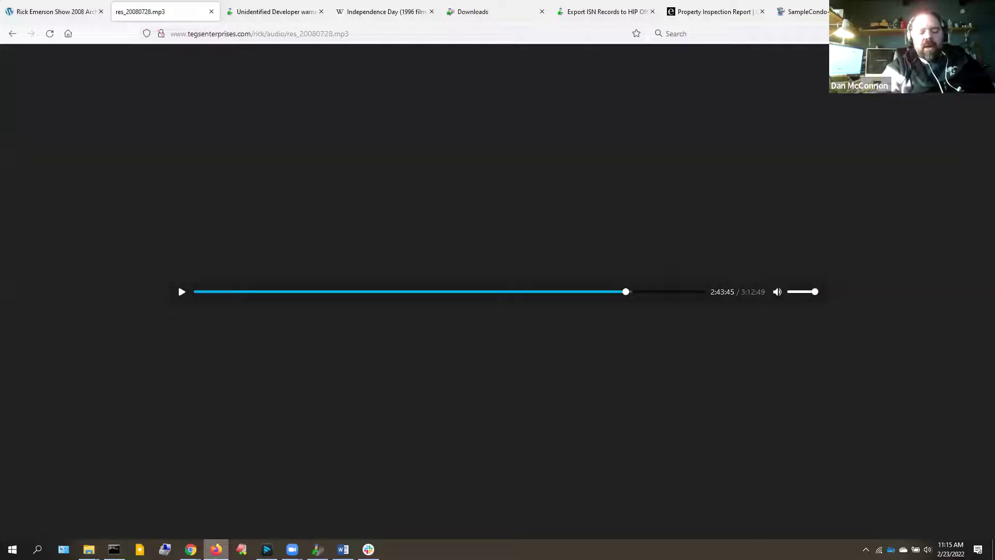
Go to homeinspectorpro.com in a new tab and log in with the saved account
key(ctrl+t)
text(homeinspectorpro.com)
key(Return)
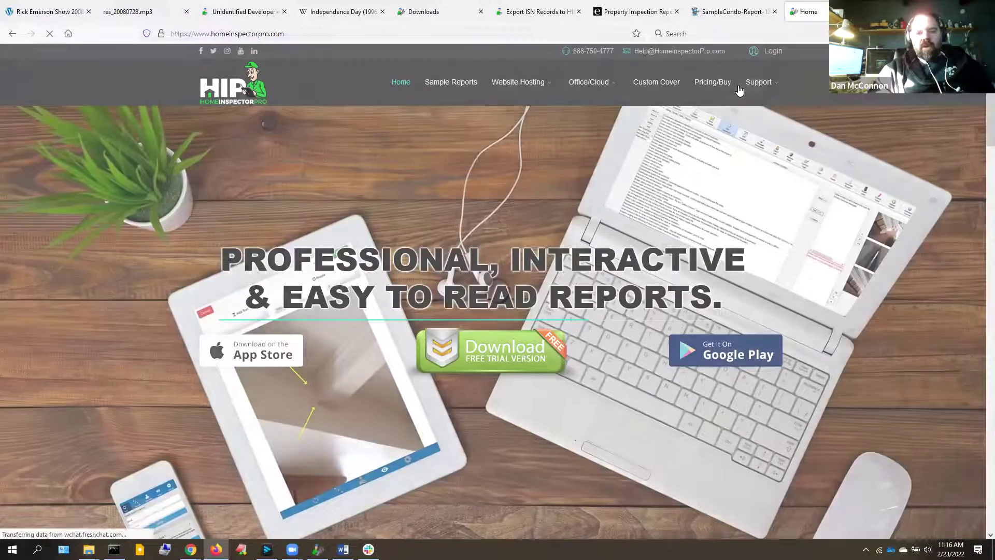
click(770, 51)
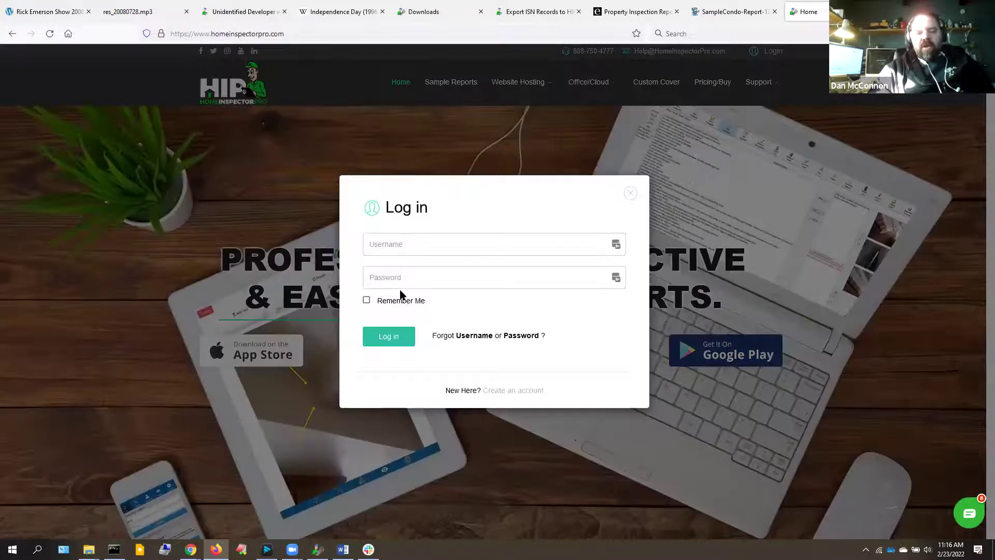
click(427, 241)
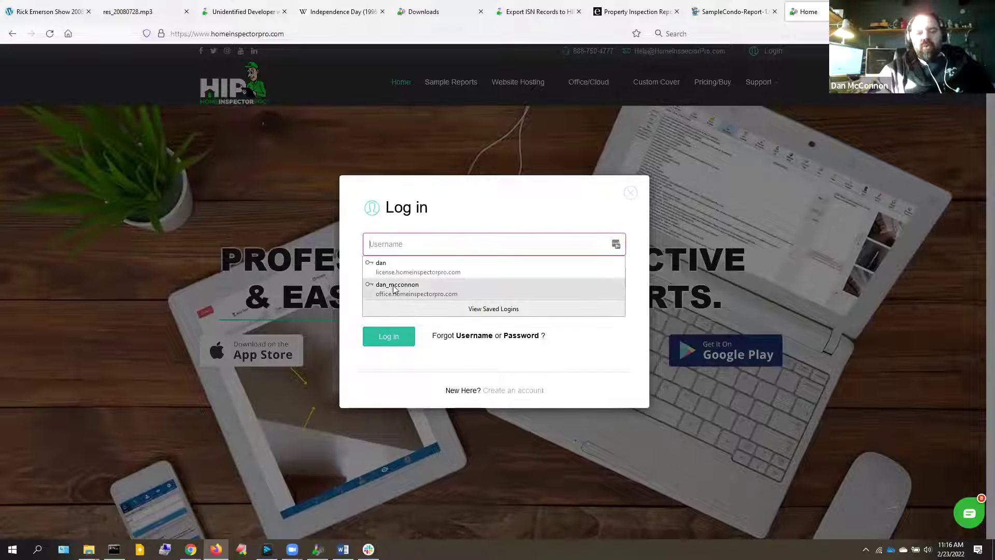
click(394, 289)
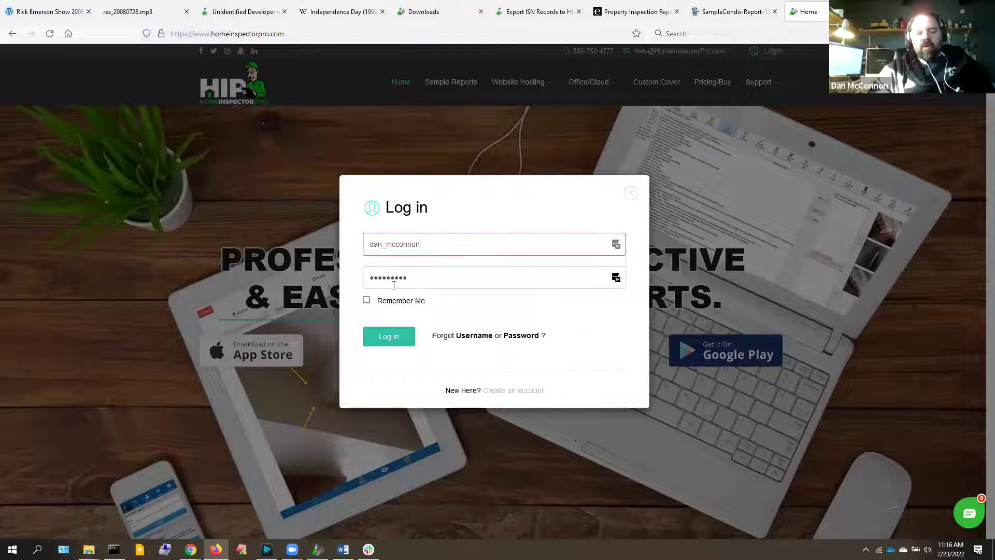
click(389, 337)
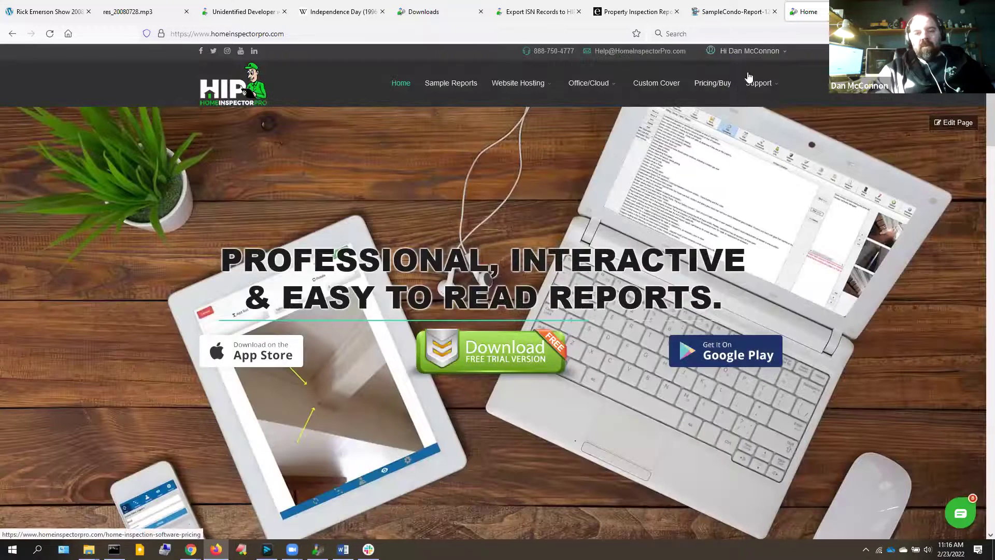
Browse the account's Downloads page down to the Graphics Library, then return to Home Inspector Pro
click(765, 53)
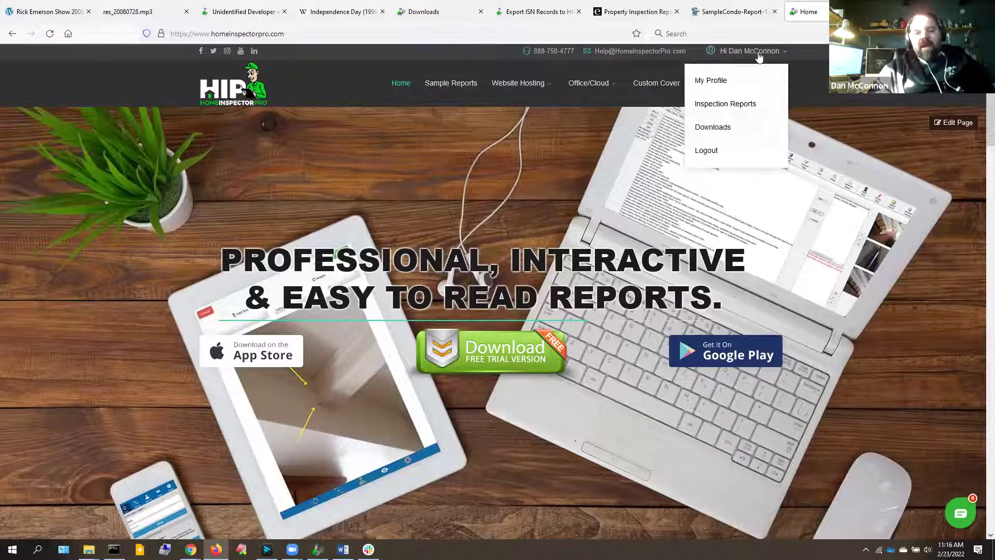
click(724, 129)
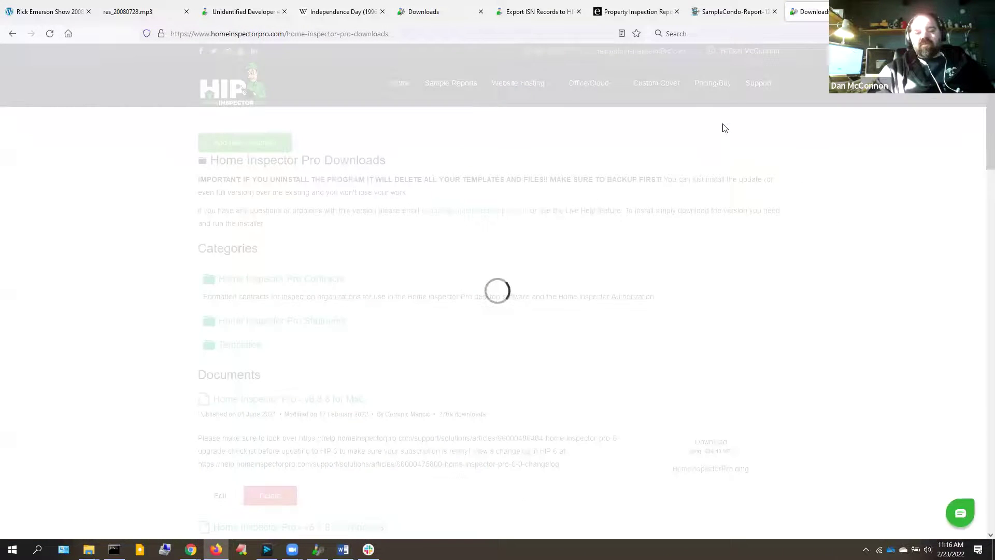
drag(990, 71, 979, 182)
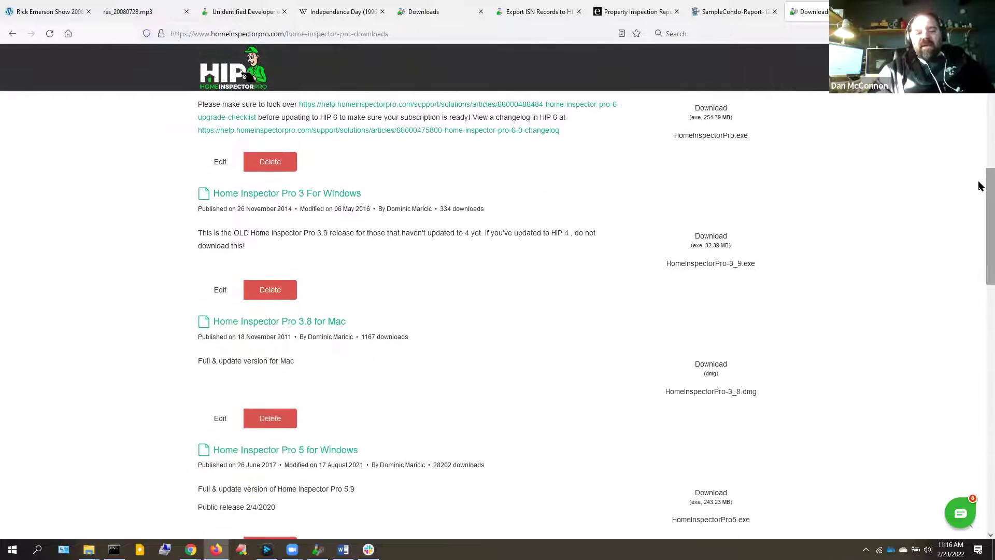
drag(980, 244, 980, 342)
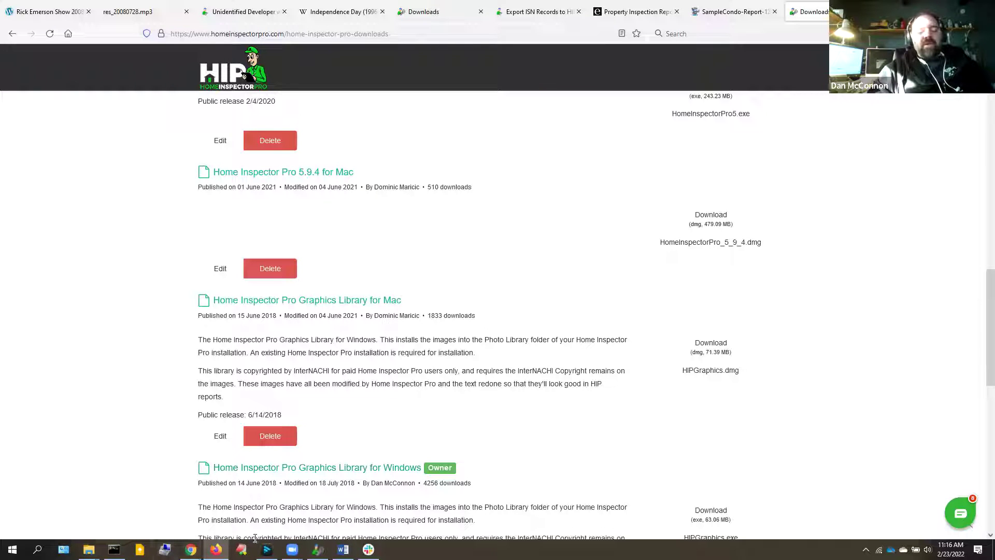
click(318, 549)
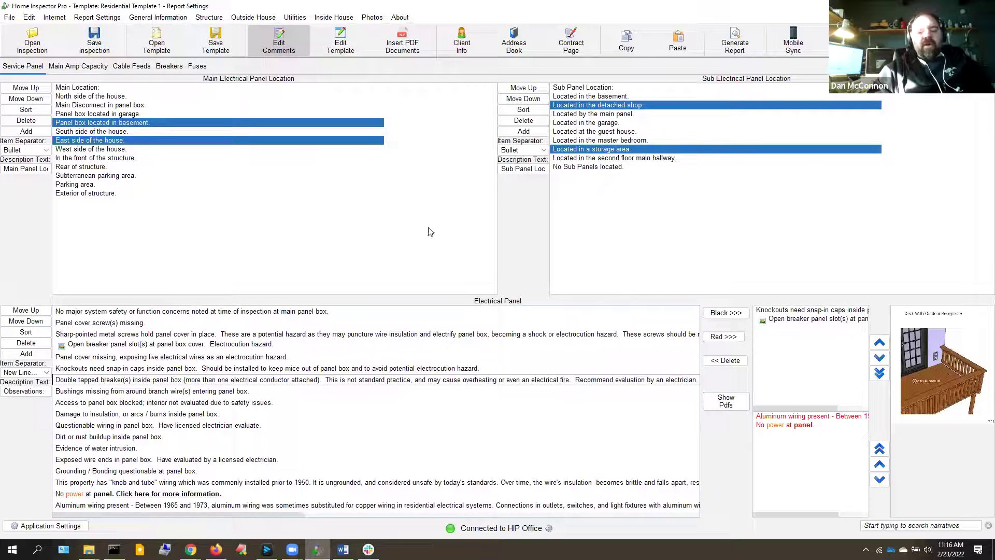
Link ECBf_9nWsAld97J.jpg from Downloads to the 'Panel cover screw(s) missing.' comment and confirm
double_click(125, 324)
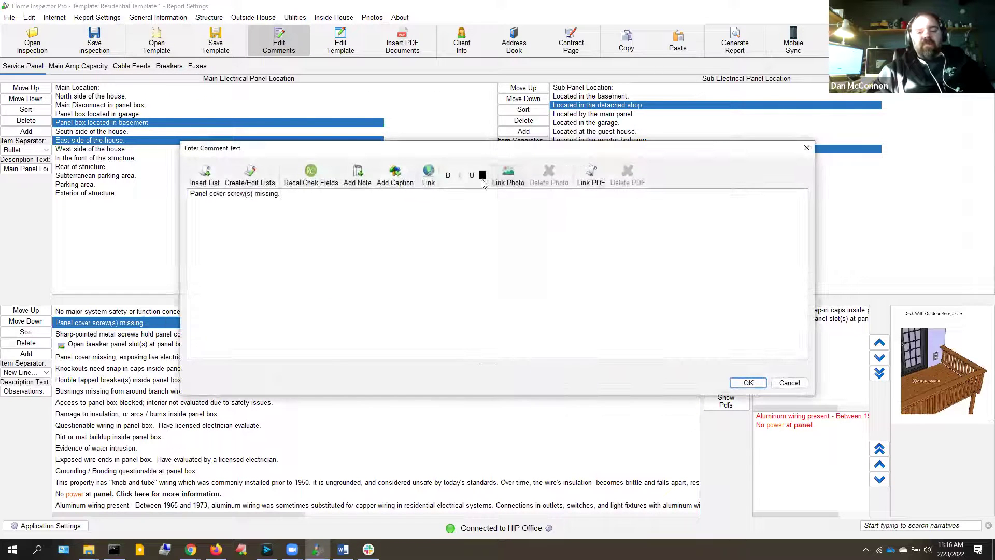
click(508, 179)
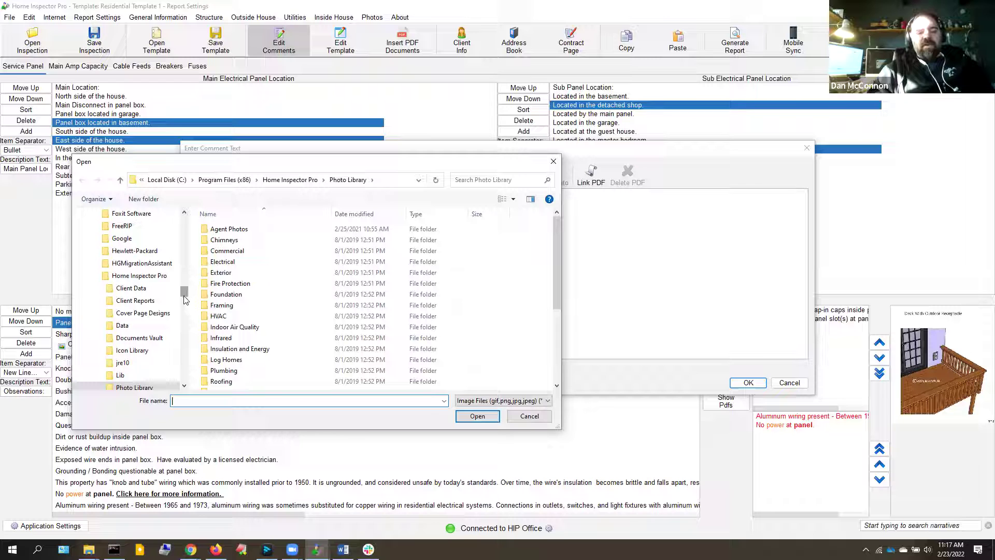
drag(184, 299, 184, 220)
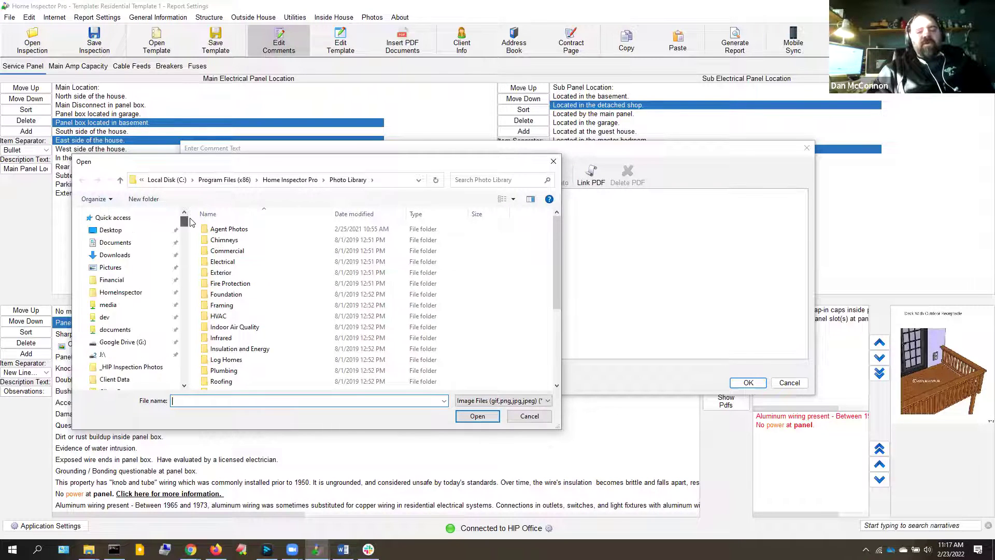
click(109, 255)
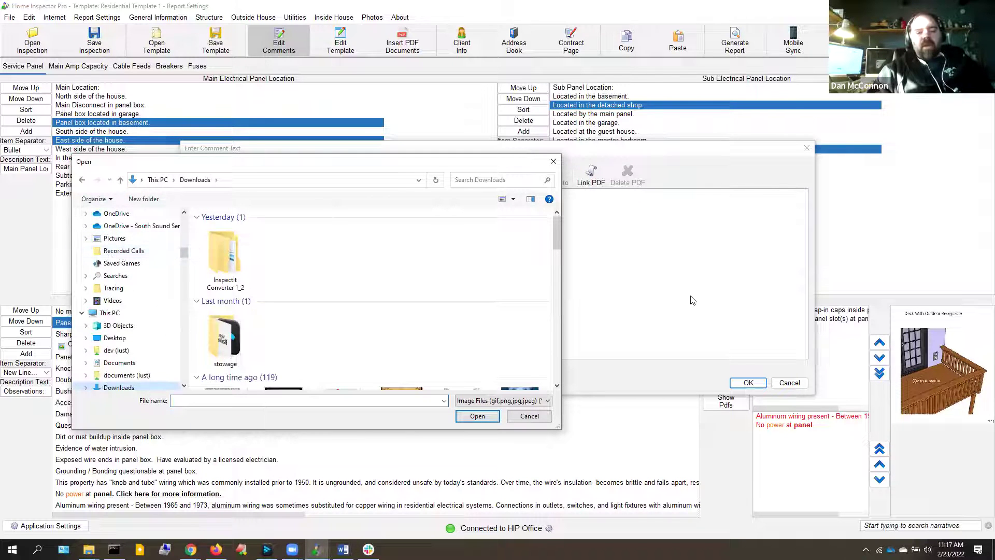
scroll(557, 295, down, 5)
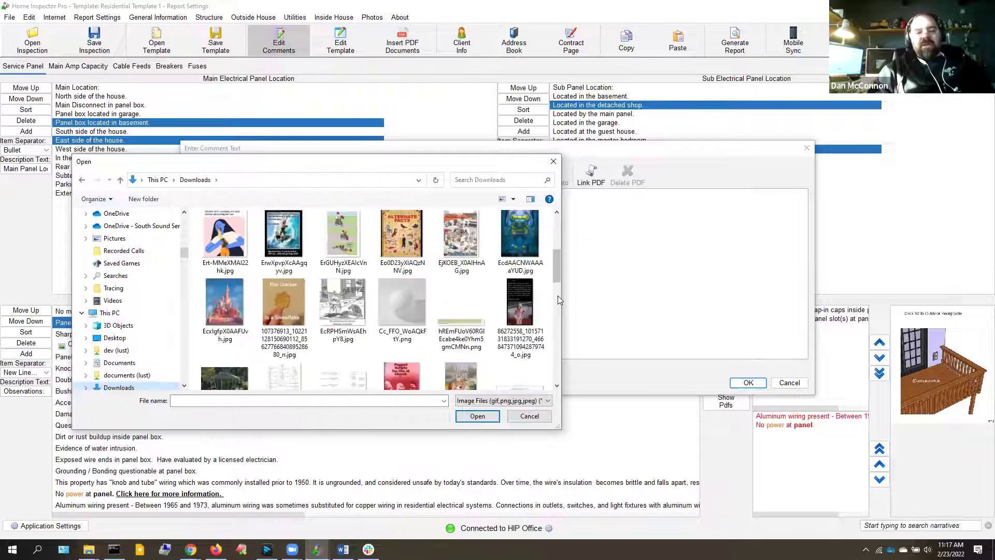
scroll(557, 295, down, 3)
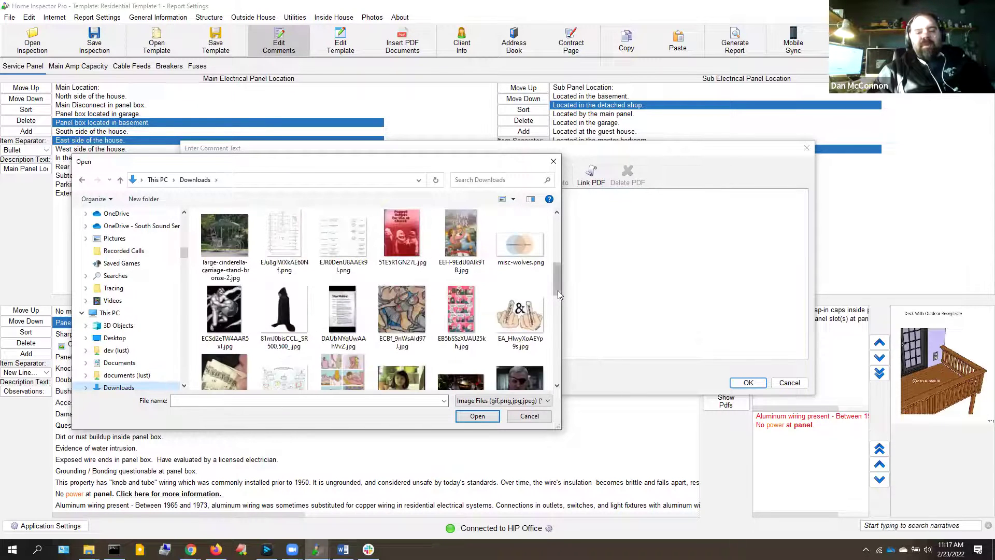
click(404, 309)
double_click(404, 309)
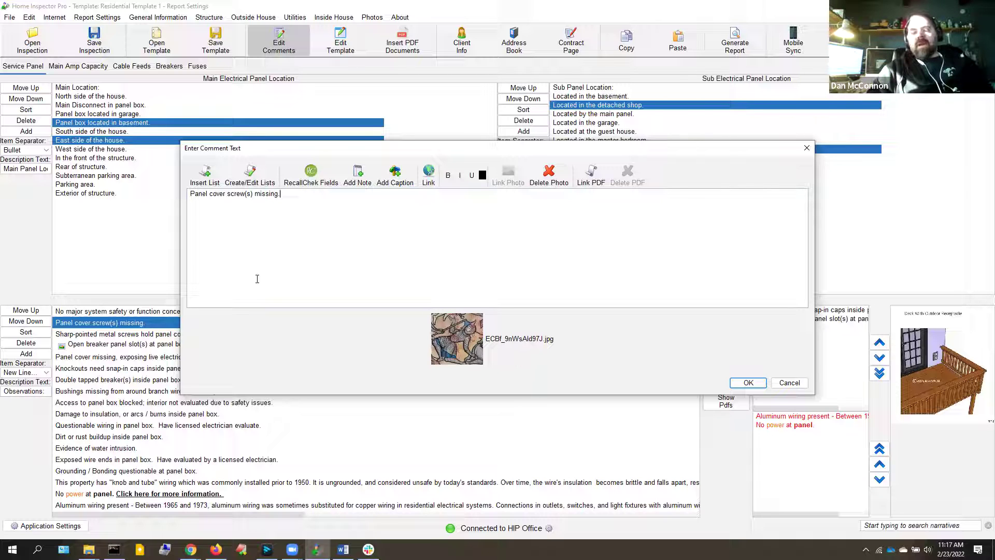
click(746, 383)
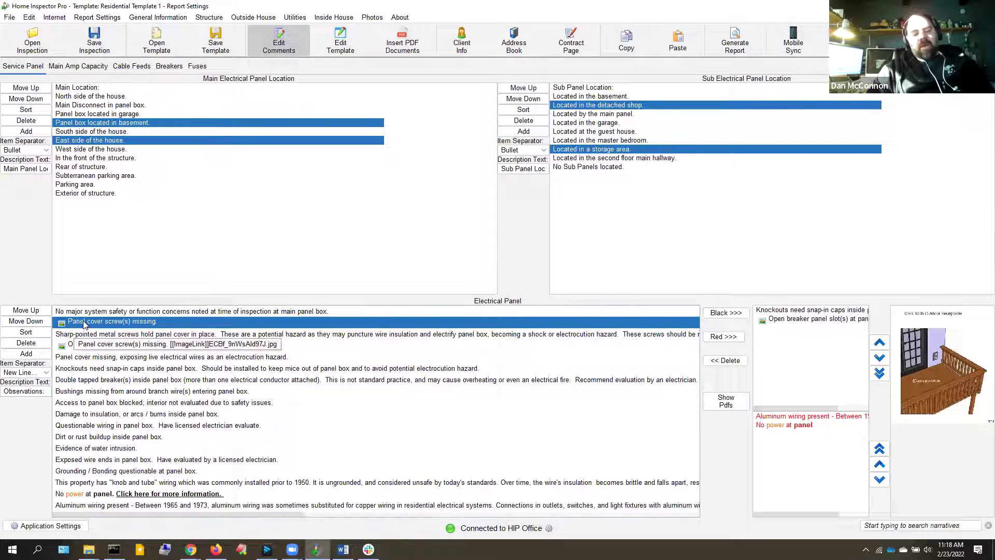
click(82, 322)
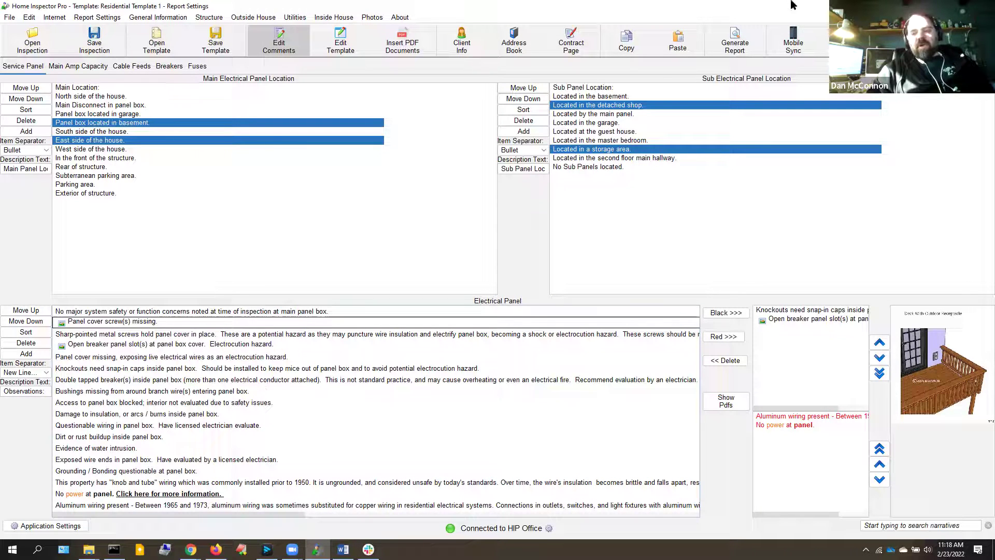
In Print Settings, print only sections with comments, ratings or photos, such as Electrical, Foundation, Grounds and Glossary
click(729, 47)
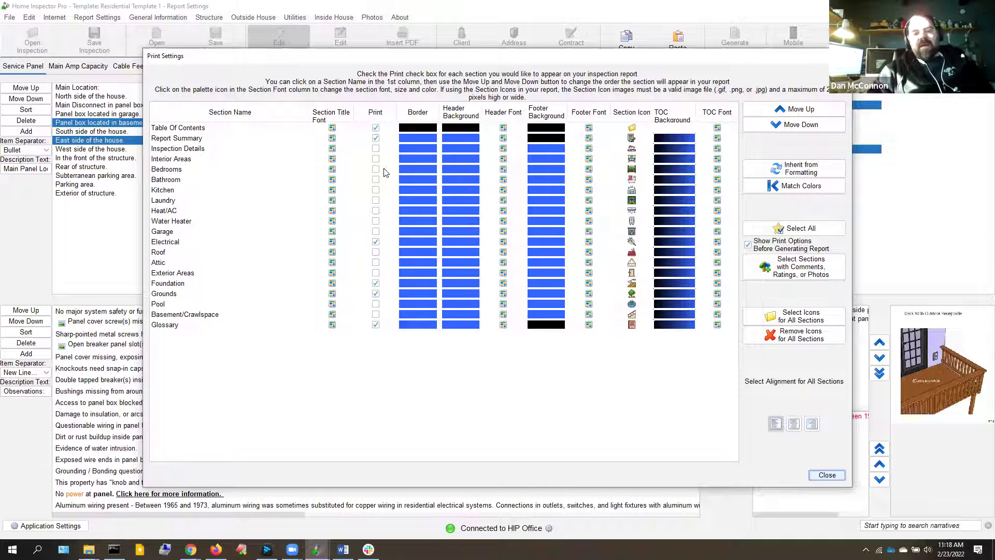
click(778, 230)
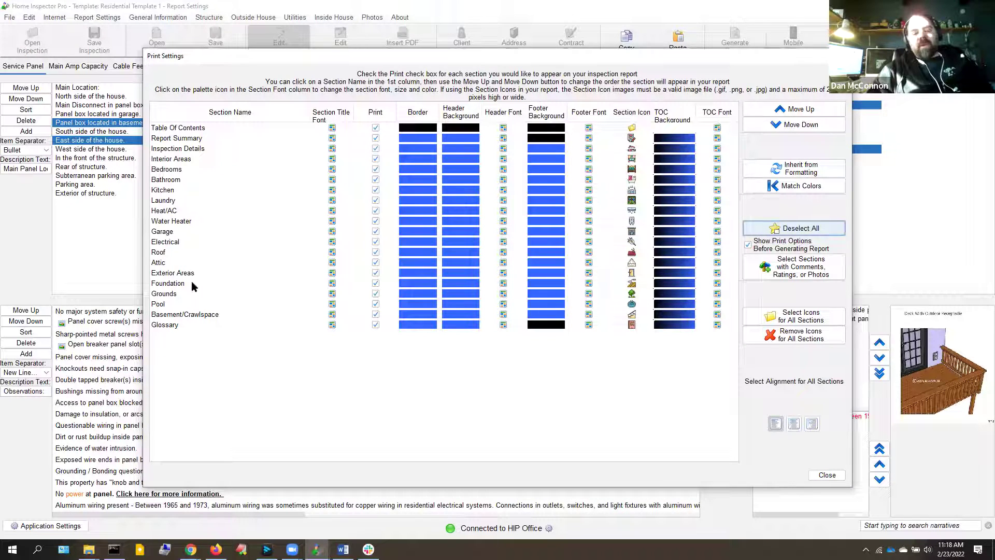
click(161, 304)
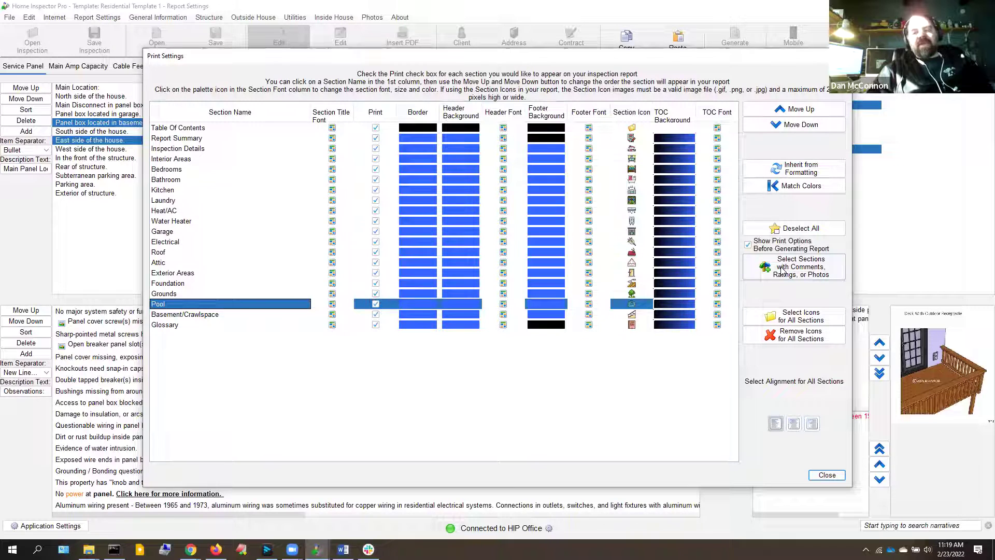
click(782, 270)
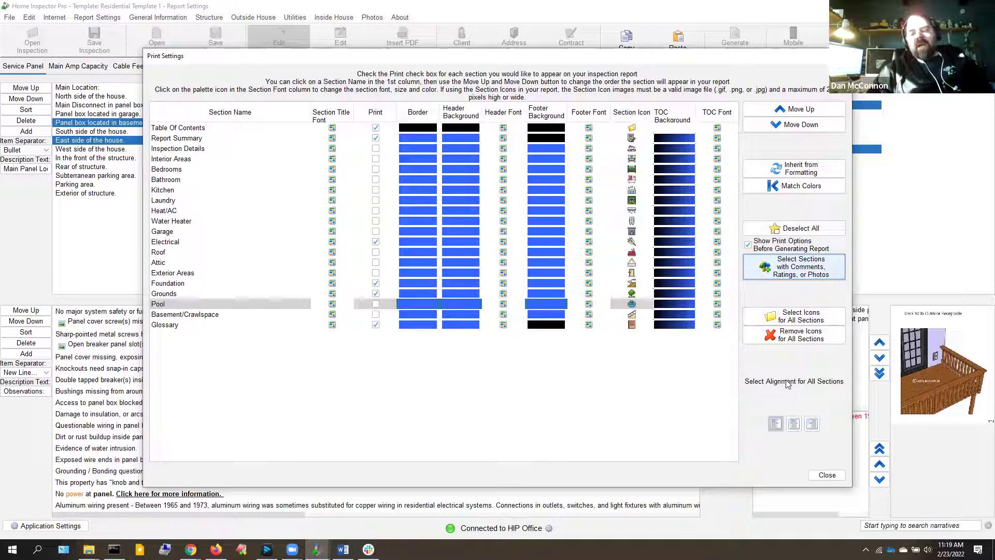
Accept the section print settings and save the report as test.pdf in Client Reports
click(820, 477)
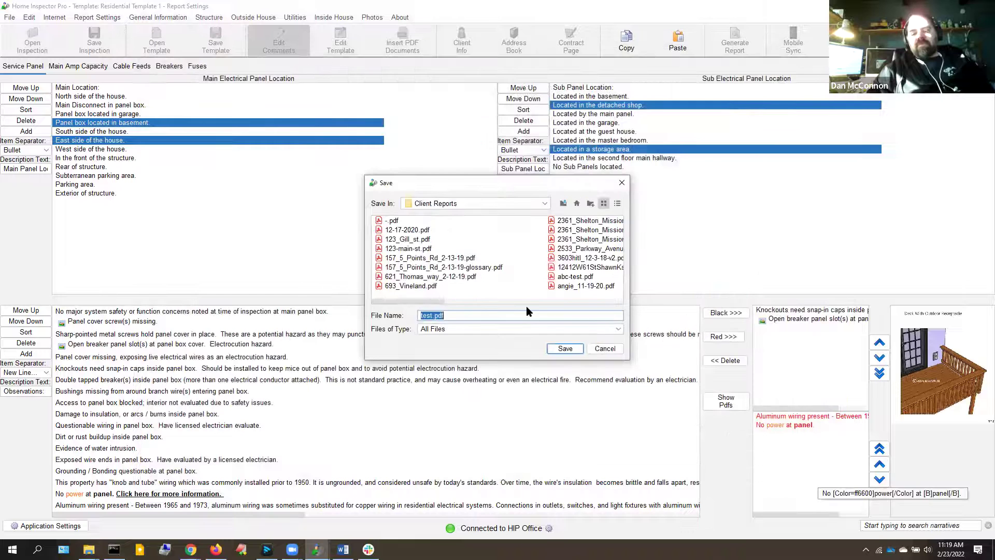
click(565, 349)
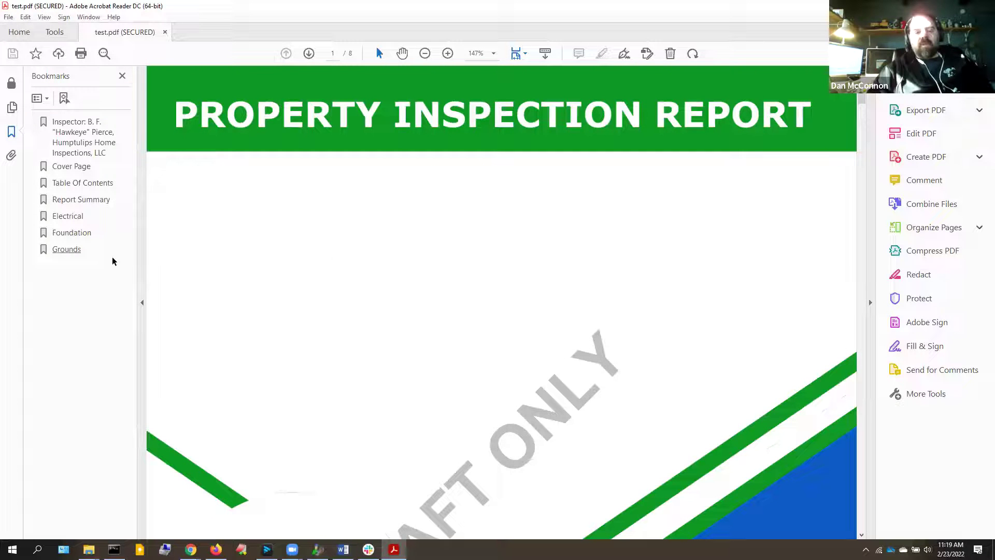
Review the PDF's Electrical section, highlighting 'power' in 'No power at panel.', then return to Home Inspector Pro
click(71, 218)
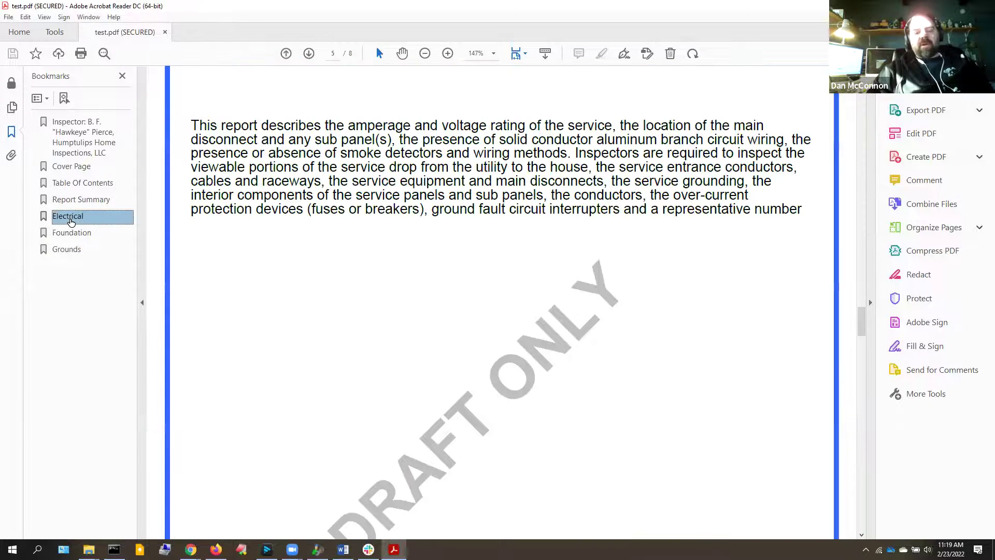
drag(863, 326, 862, 351)
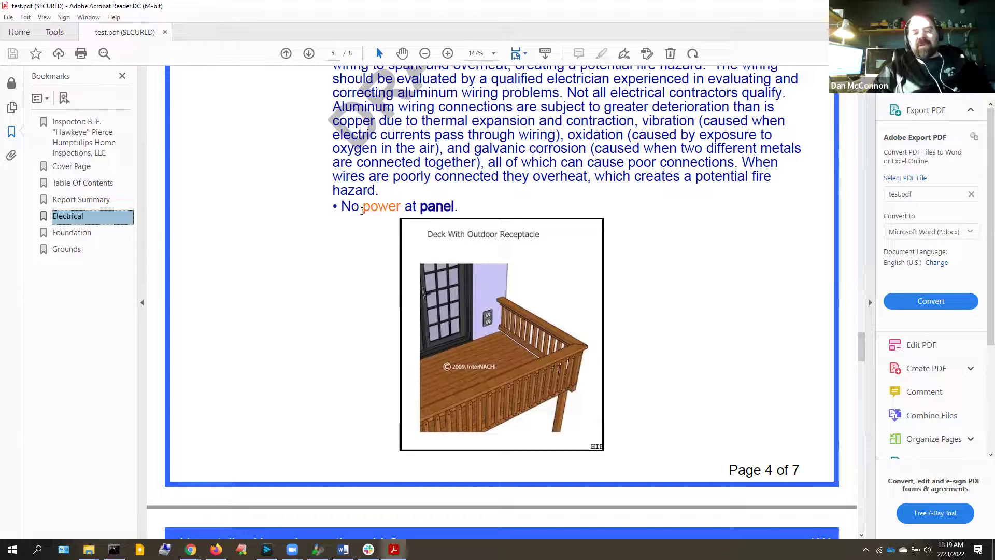
drag(362, 211, 401, 213)
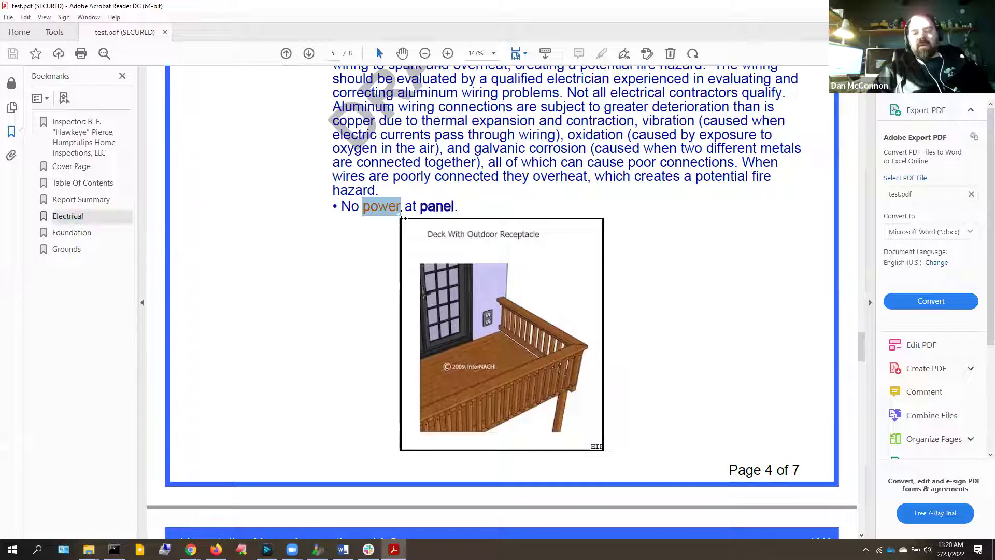
click(859, 407)
click(864, 330)
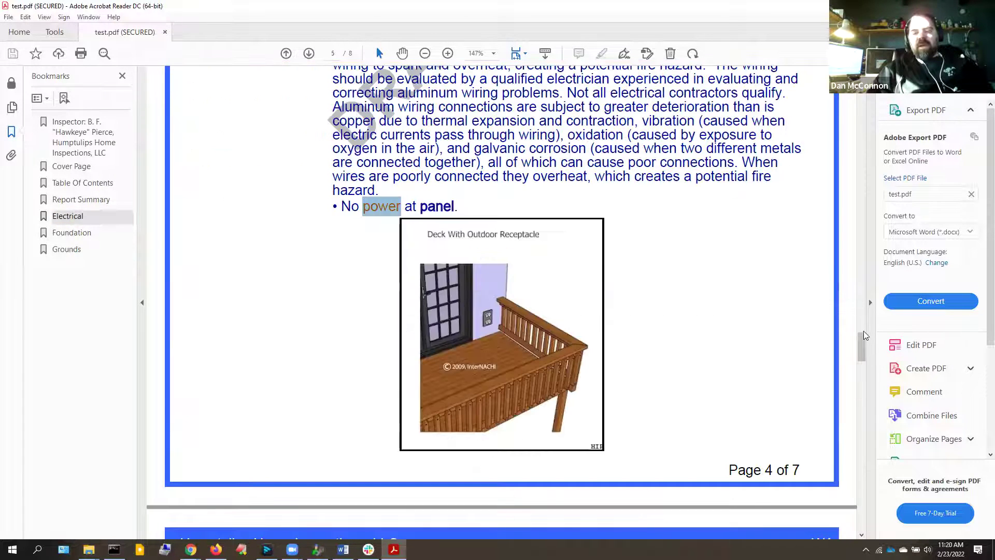
click(863, 331)
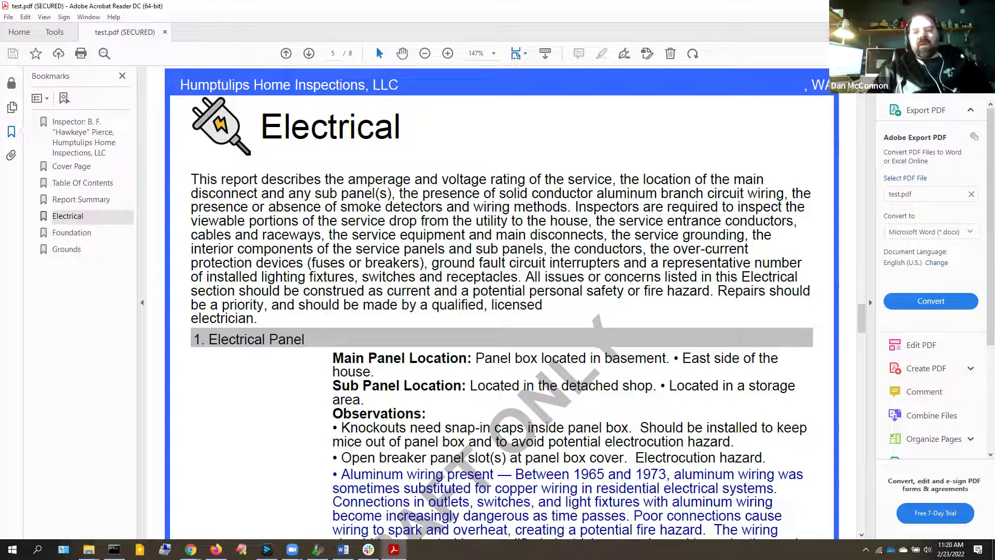
key(alt+Tab)
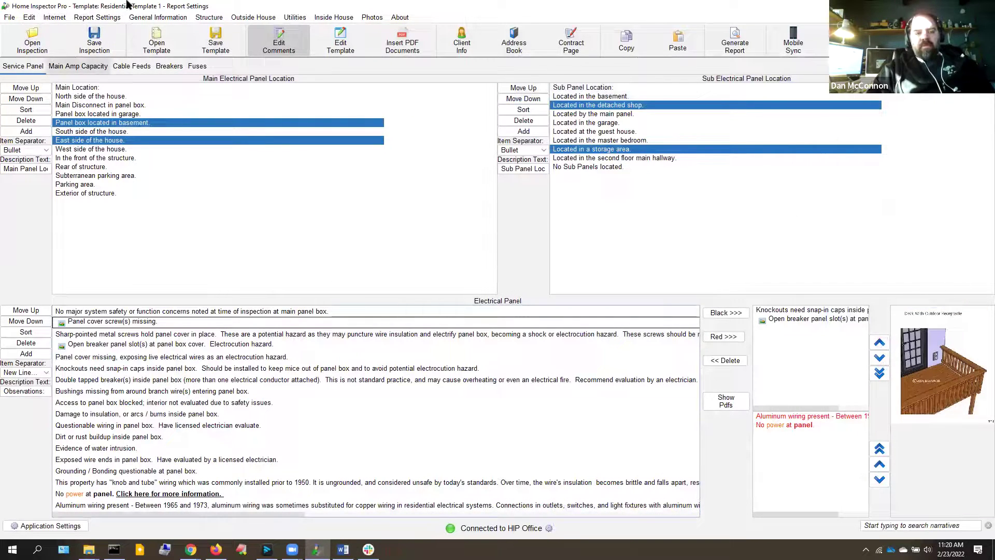
click(89, 19)
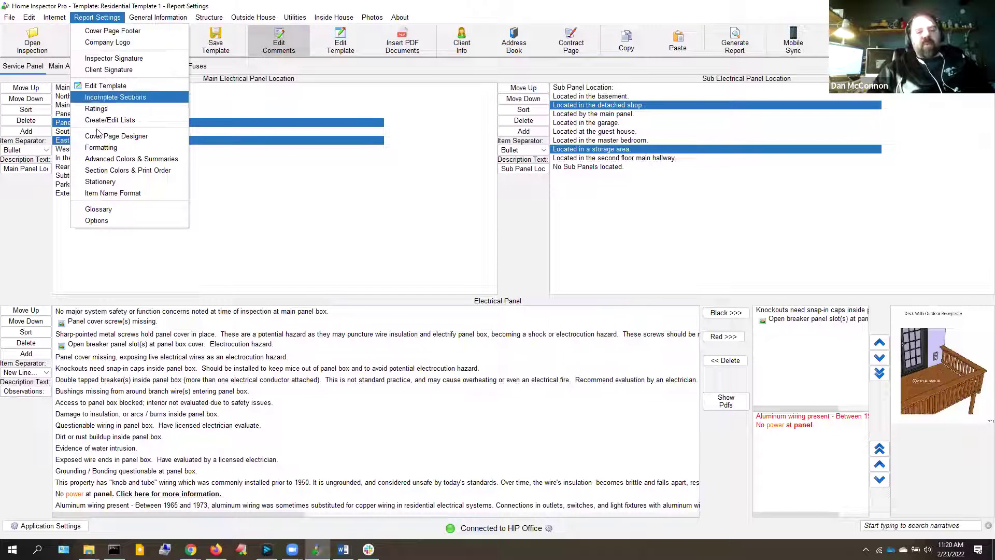
click(107, 171)
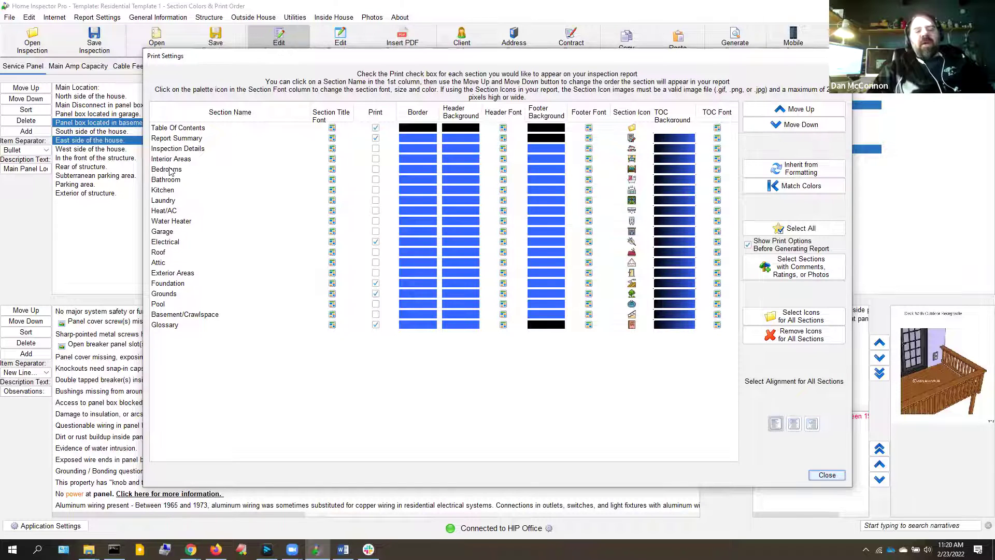
click(171, 170)
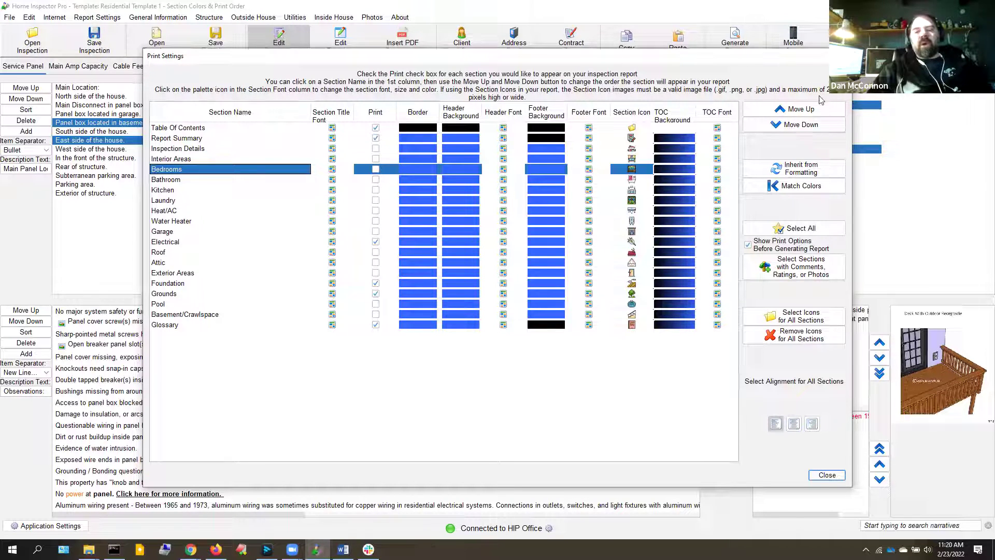
click(801, 125)
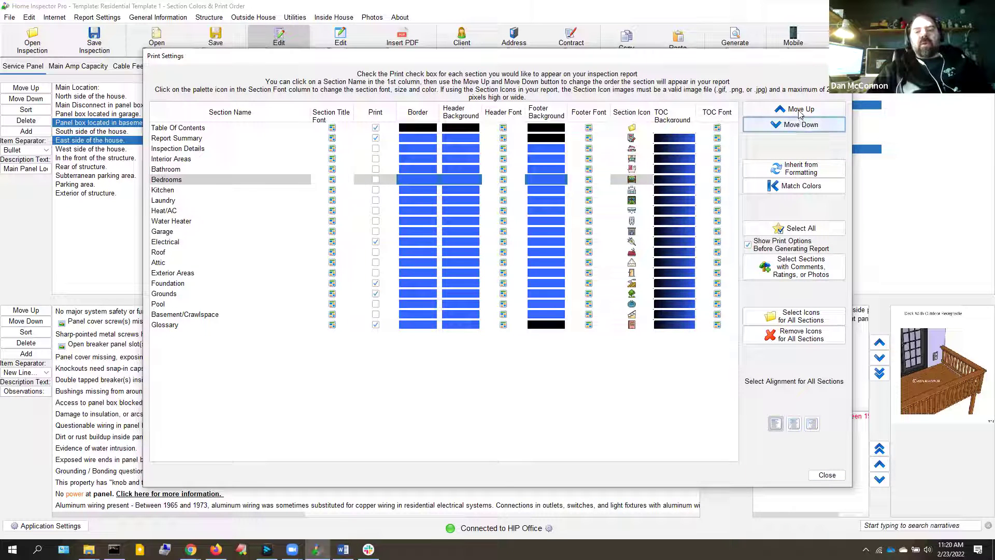
click(801, 110)
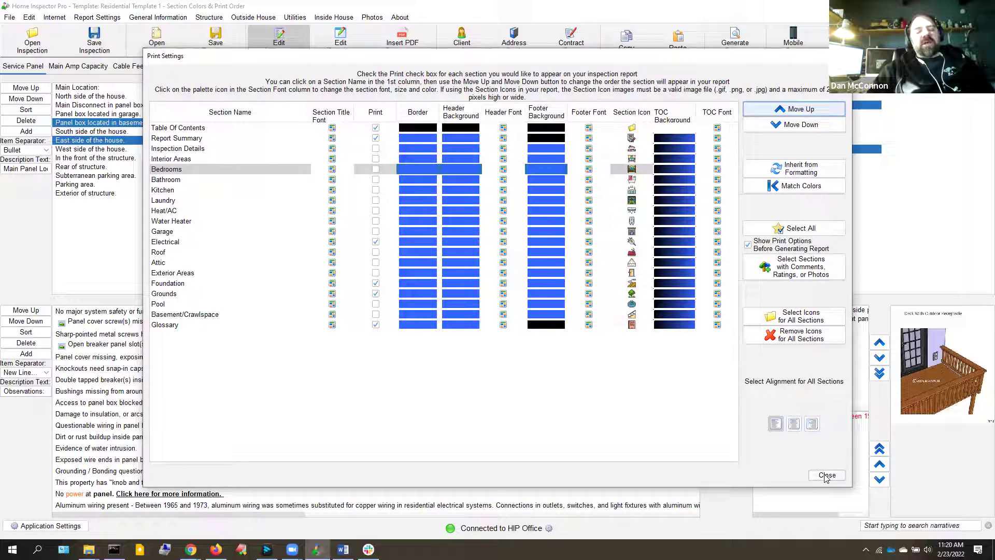
click(827, 475)
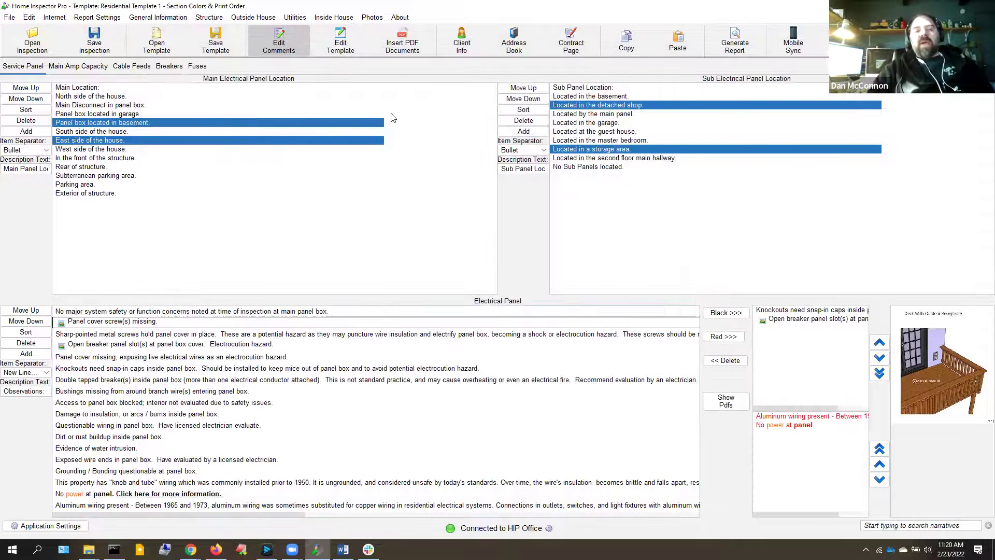
click(343, 44)
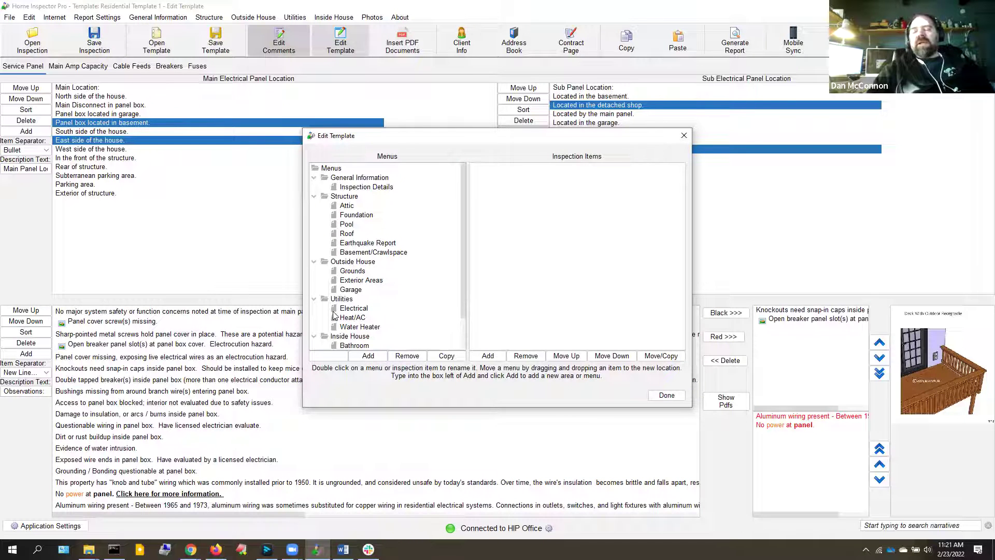
click(665, 396)
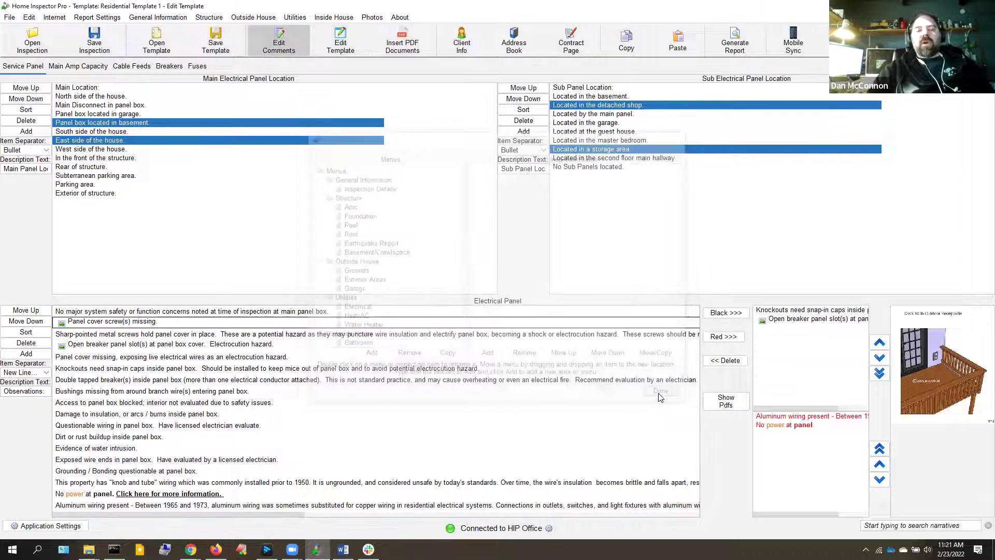
click(108, 18)
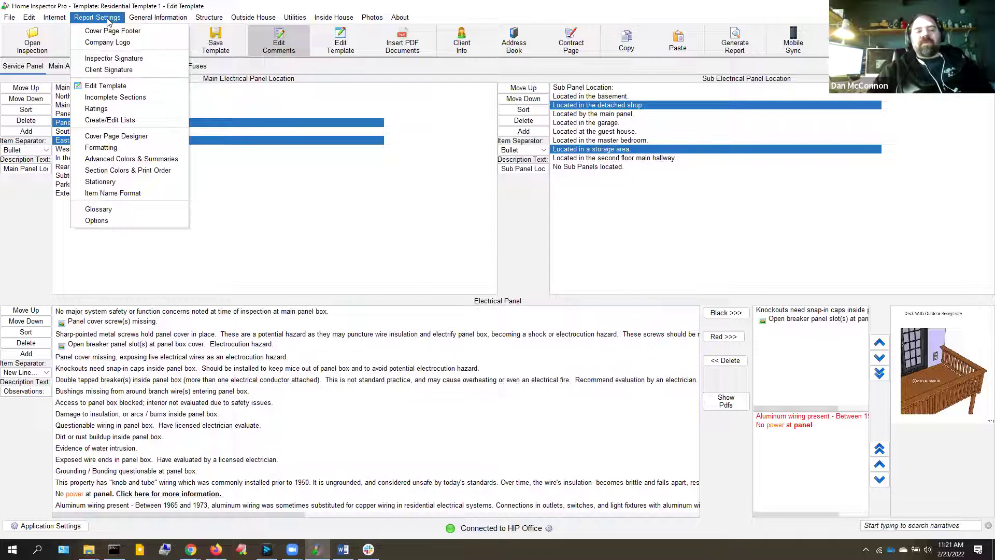
click(138, 173)
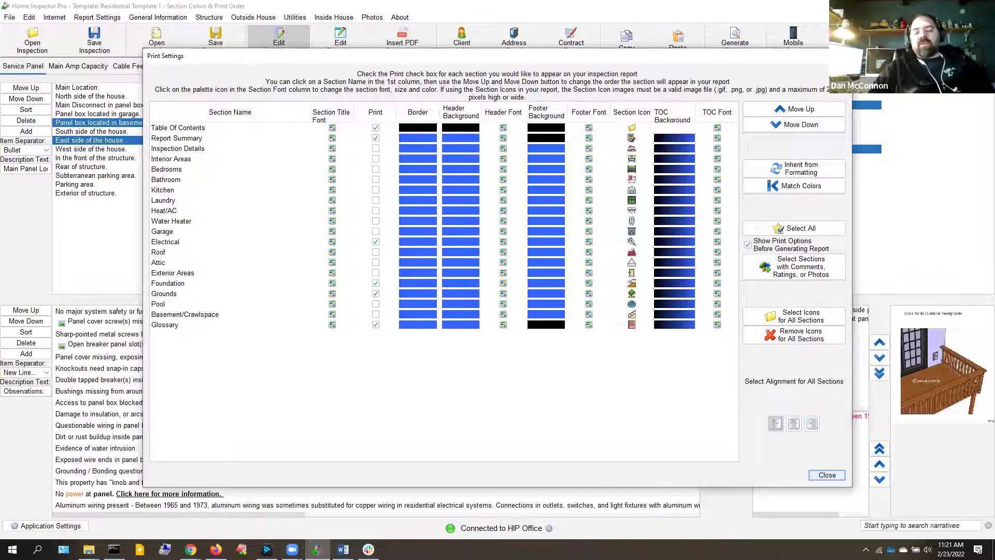
click(827, 476)
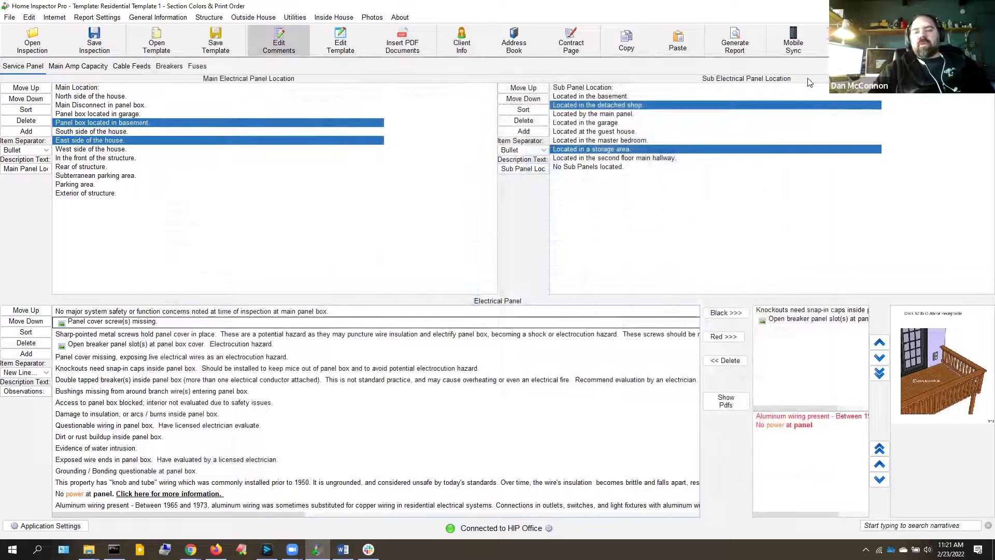
Regenerate the report and view its Electrical section zoomed out to 66.7%
click(732, 40)
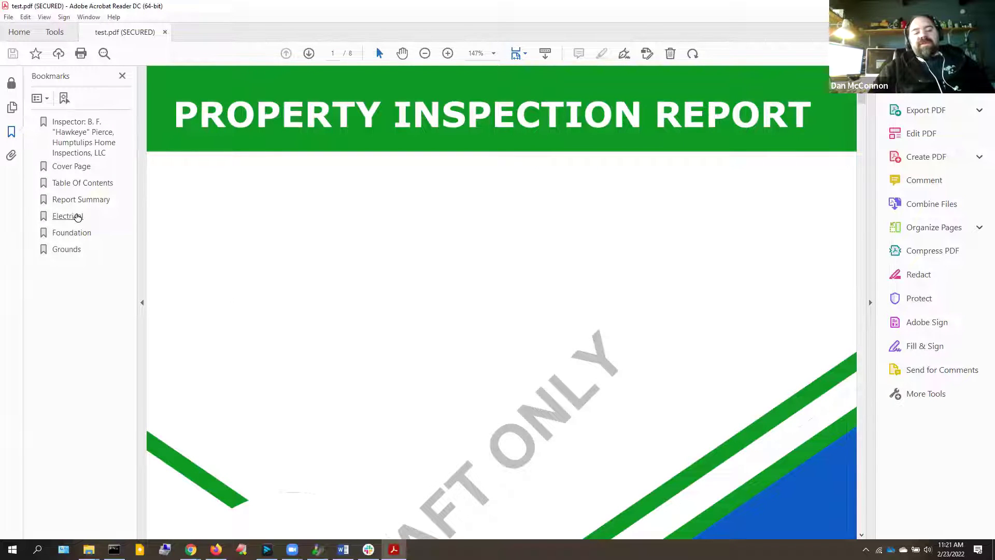
click(78, 217)
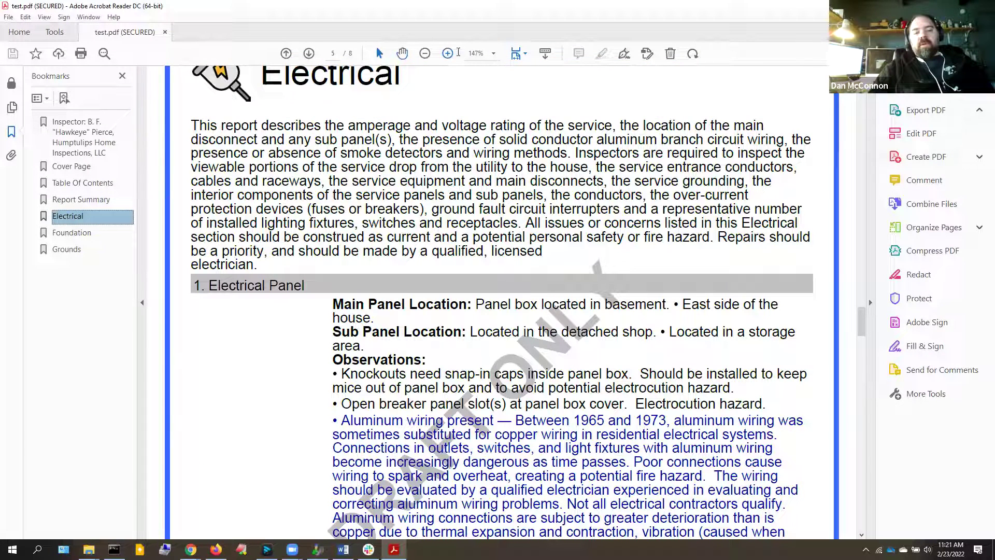
click(426, 53)
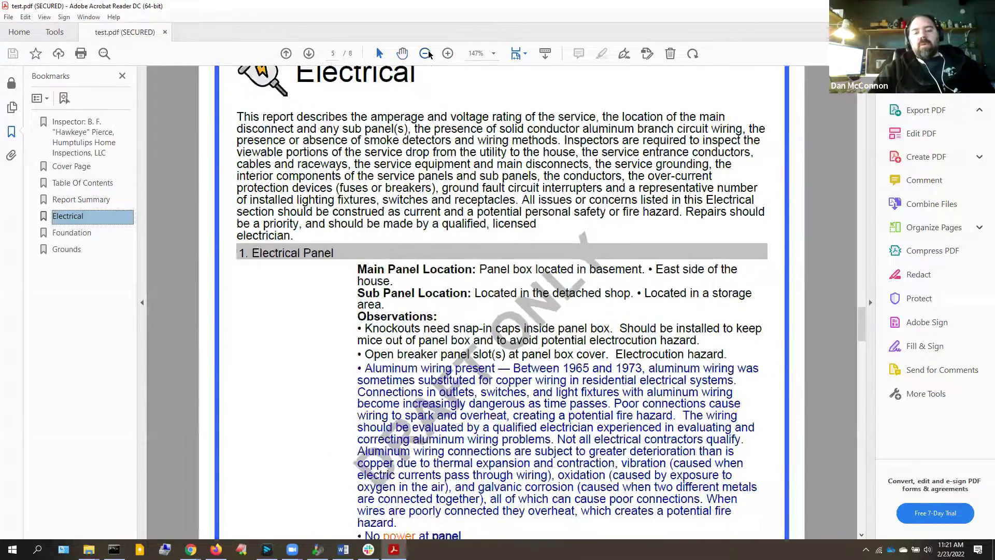
click(426, 53)
Bring the Electrical page's blue header into view, then return to Home Inspector Pro
key(Up)
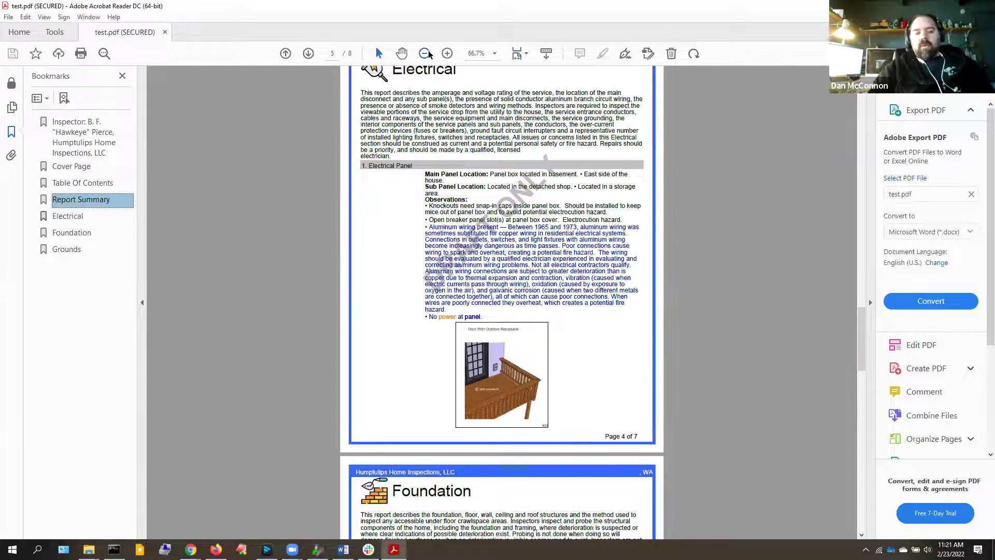
click(503, 178)
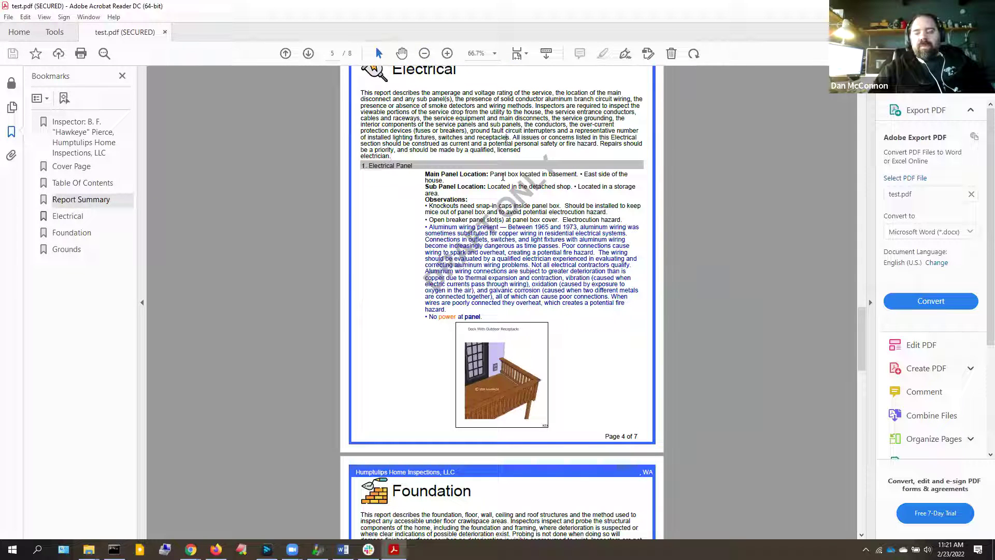
key(Up)
key(Up)
key(Up)
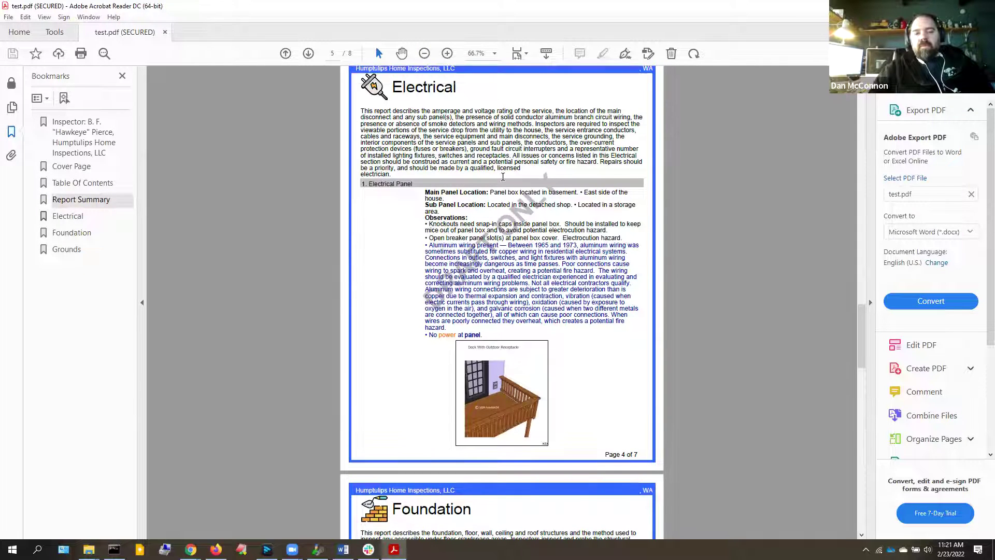
key(Up)
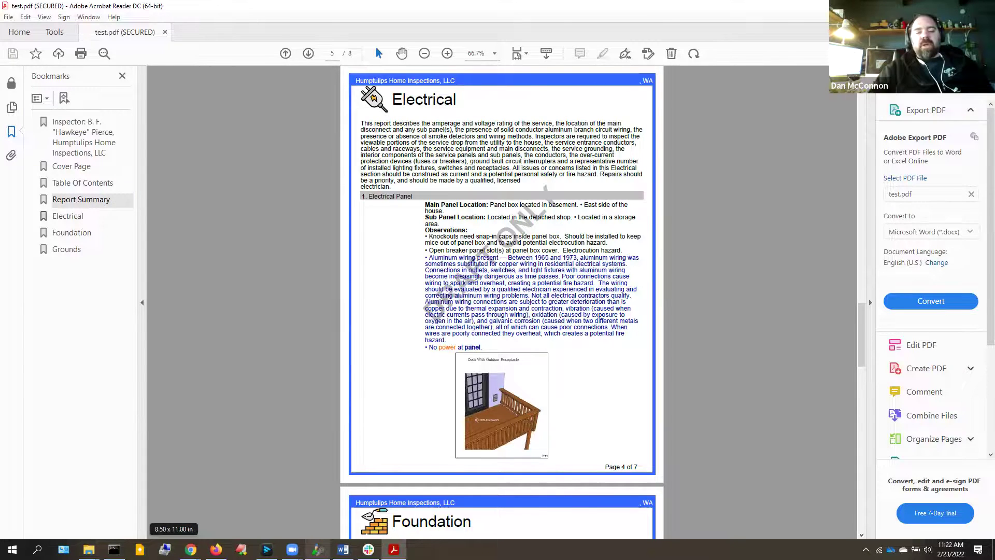
click(317, 549)
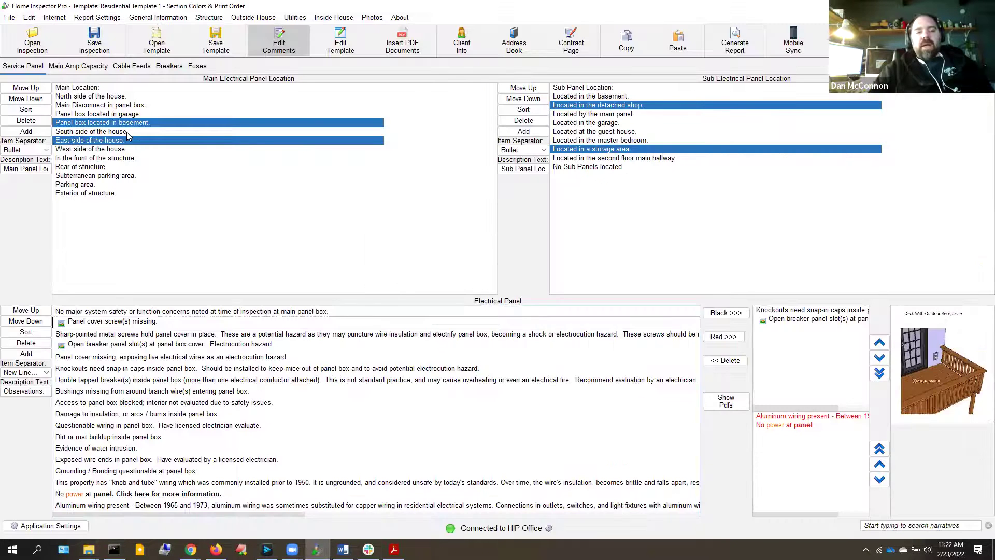
Open Section Colors & Print Order and compare it against the report PDF side by side
click(95, 19)
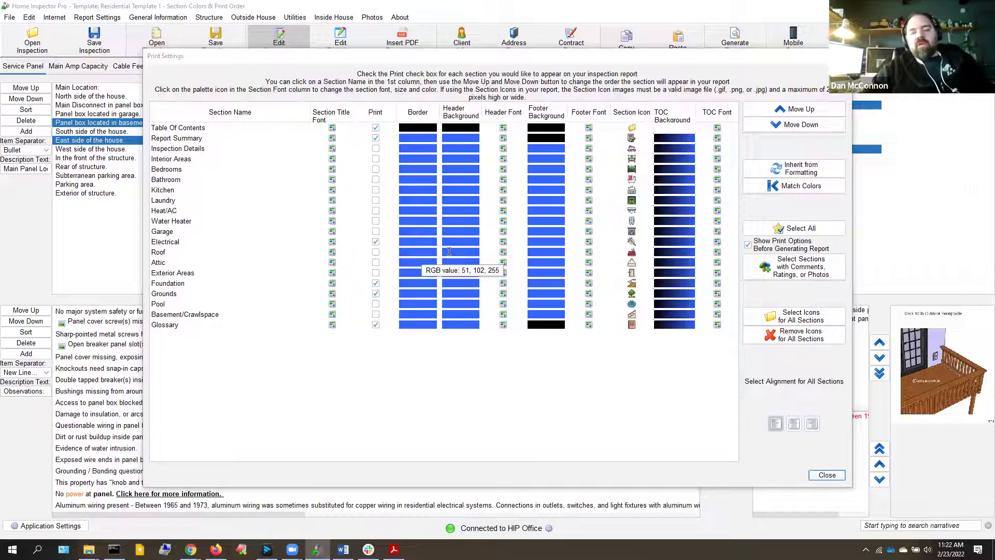
key(alt+Tab)
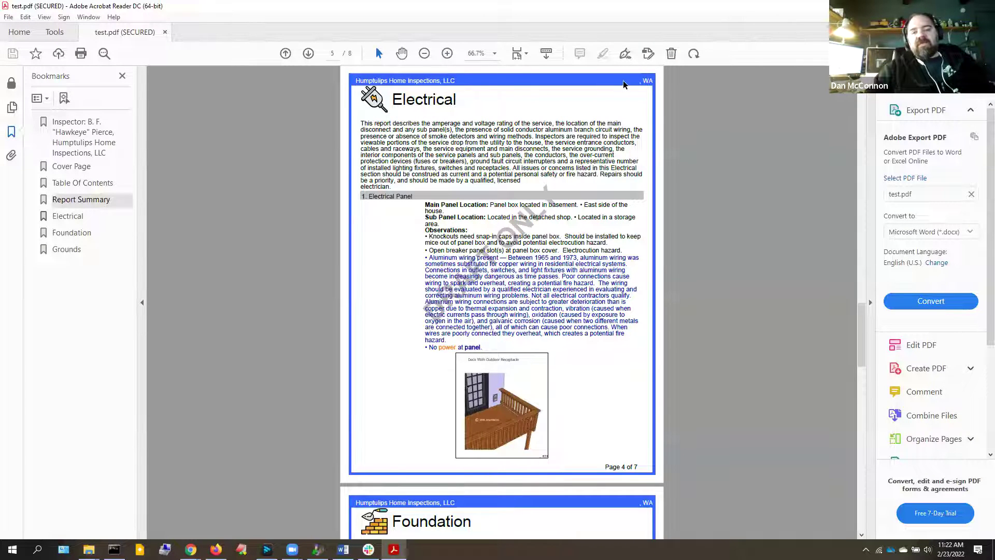
key(alt+Tab)
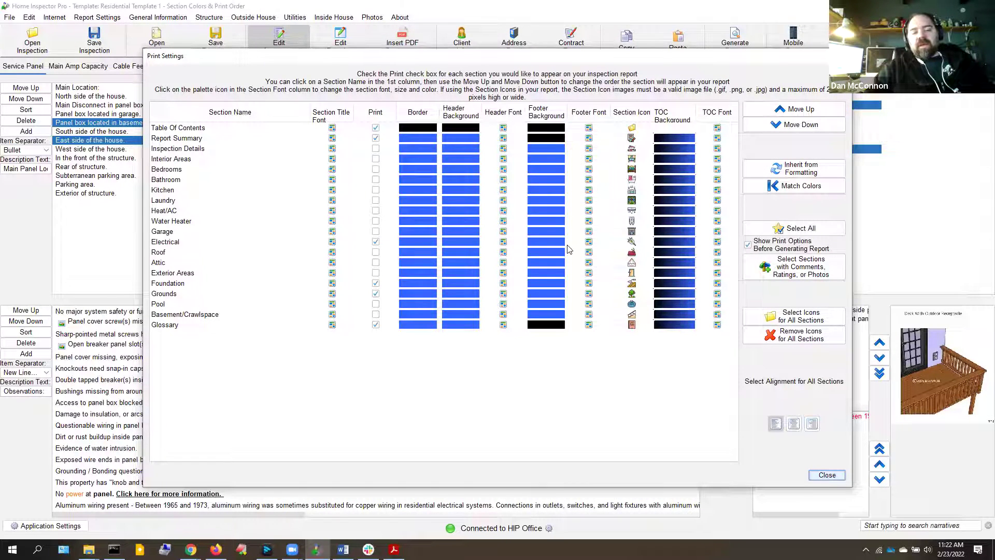
key(alt+Tab)
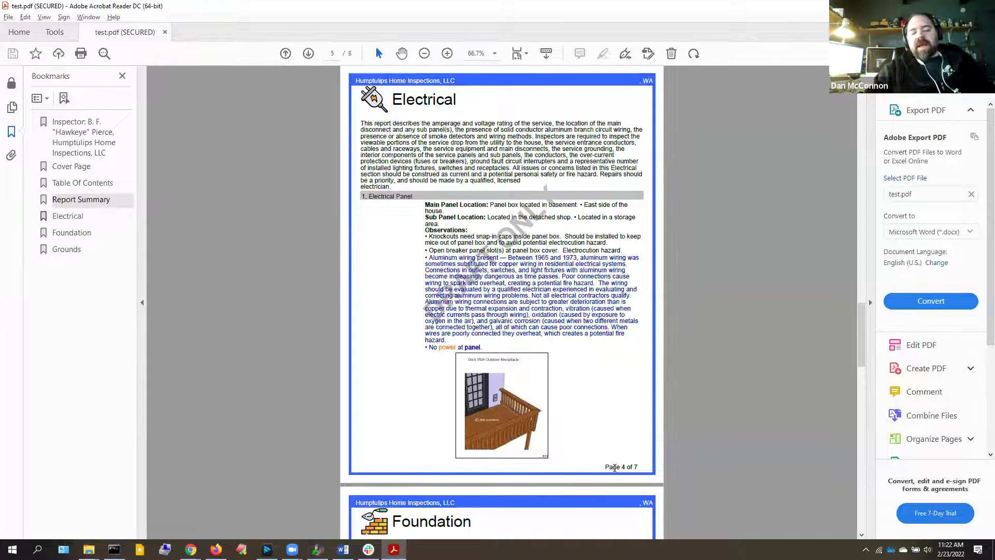
key(alt+Tab)
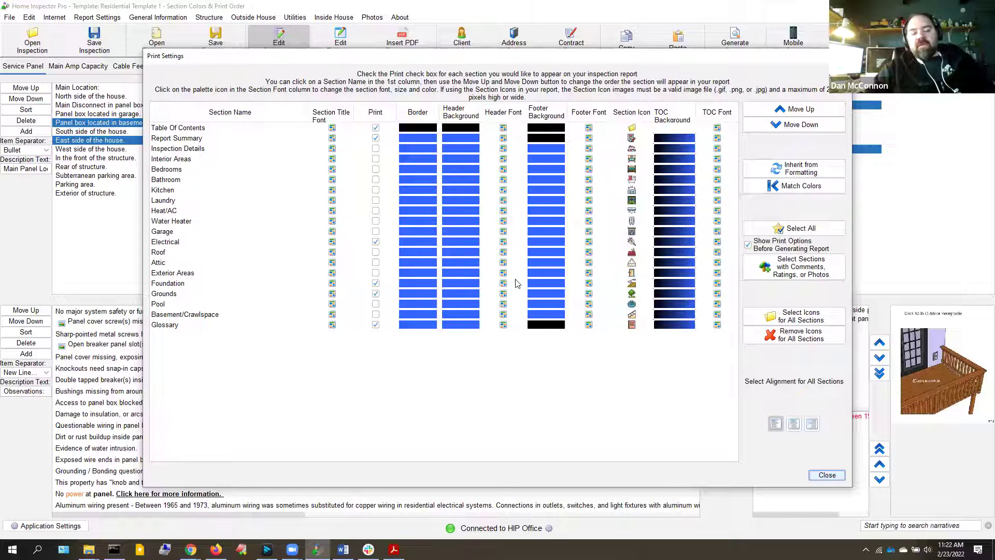
click(502, 252)
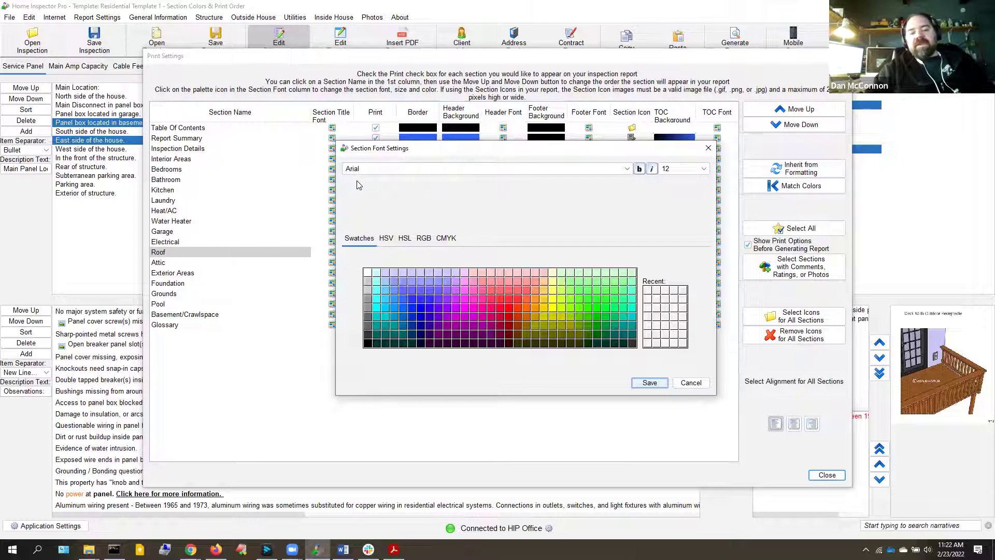
key(alt+Tab)
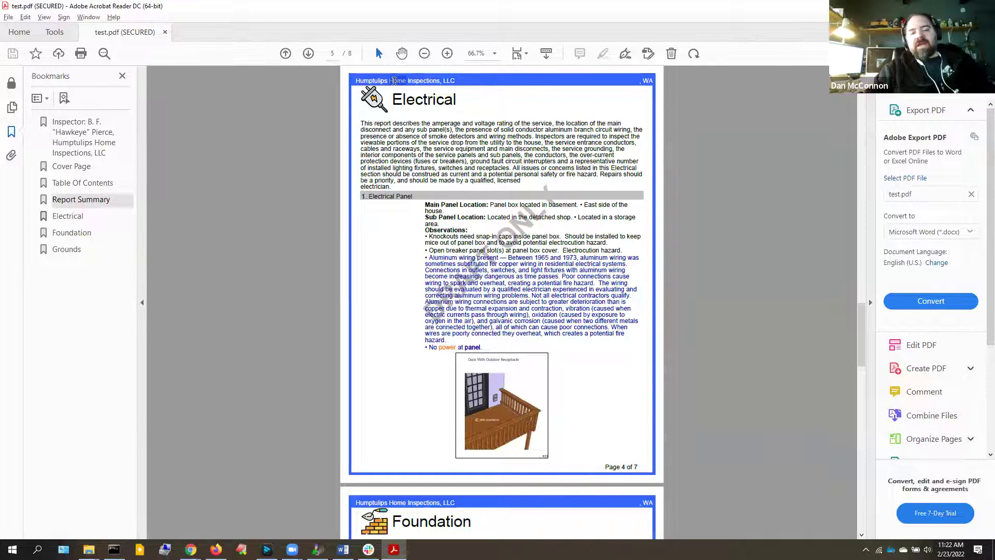
key(alt+Tab)
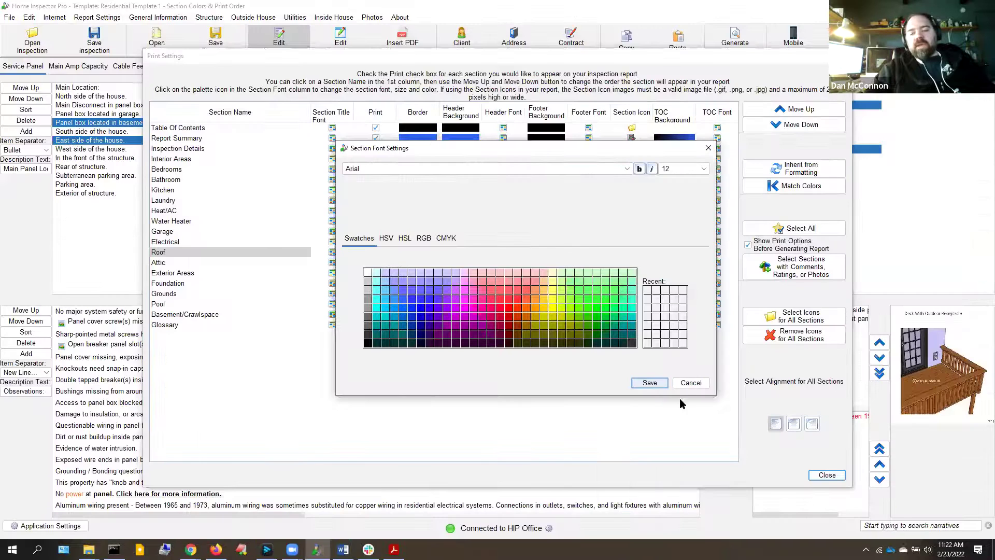
click(690, 383)
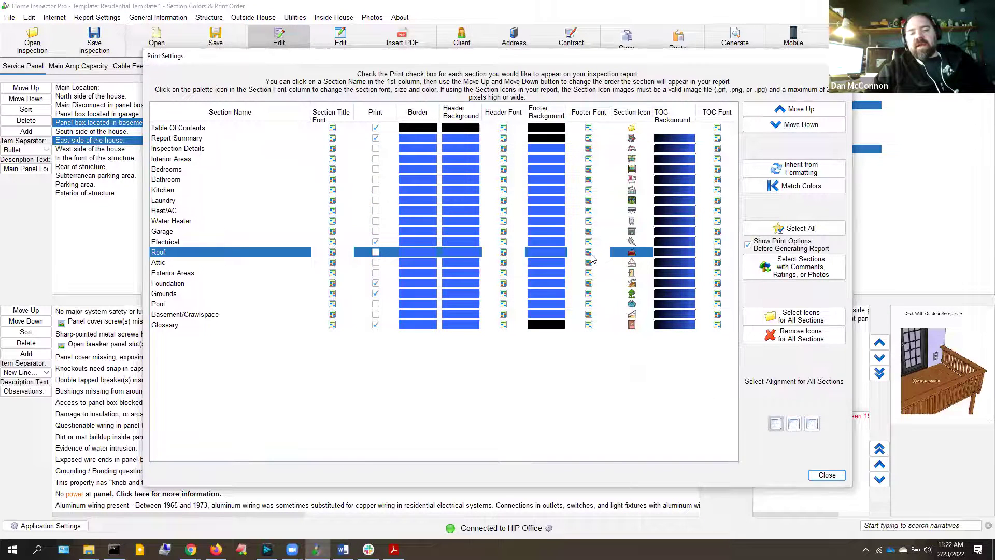
click(588, 254)
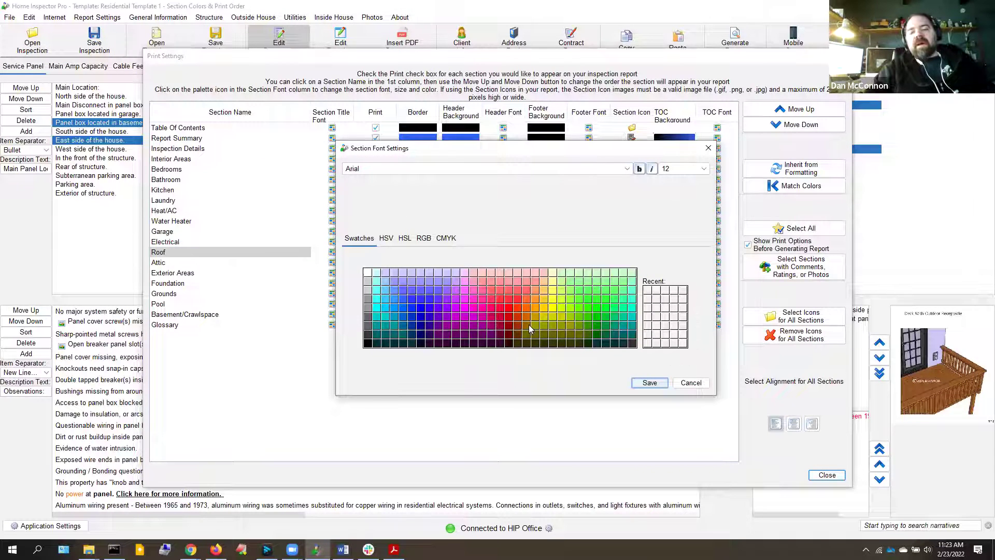
key(Escape)
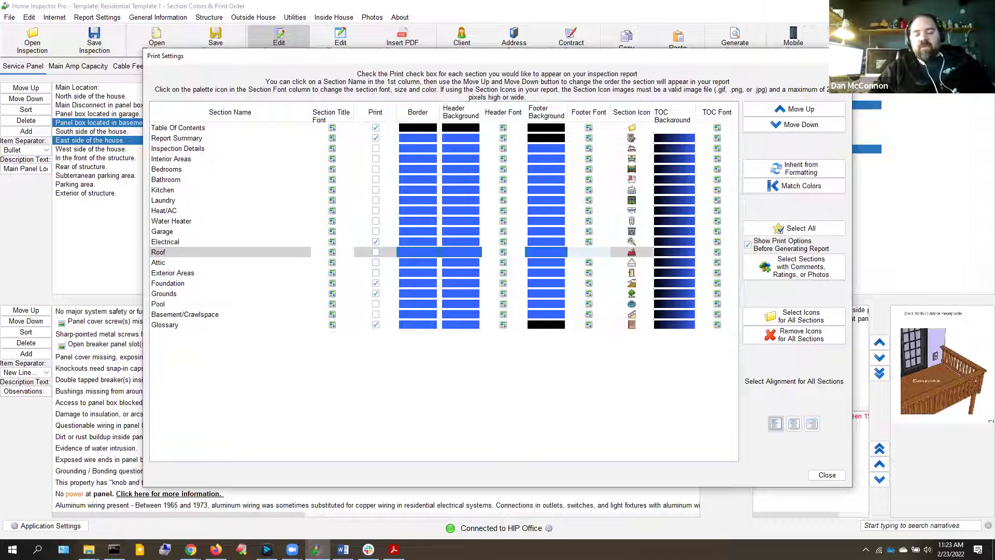
Check test.pdf's Table of Contents bars (Report Summary 3, Electrical 4, Foundation 5, Grounds 6-7), then return to Home Inspector Pro
click(394, 550)
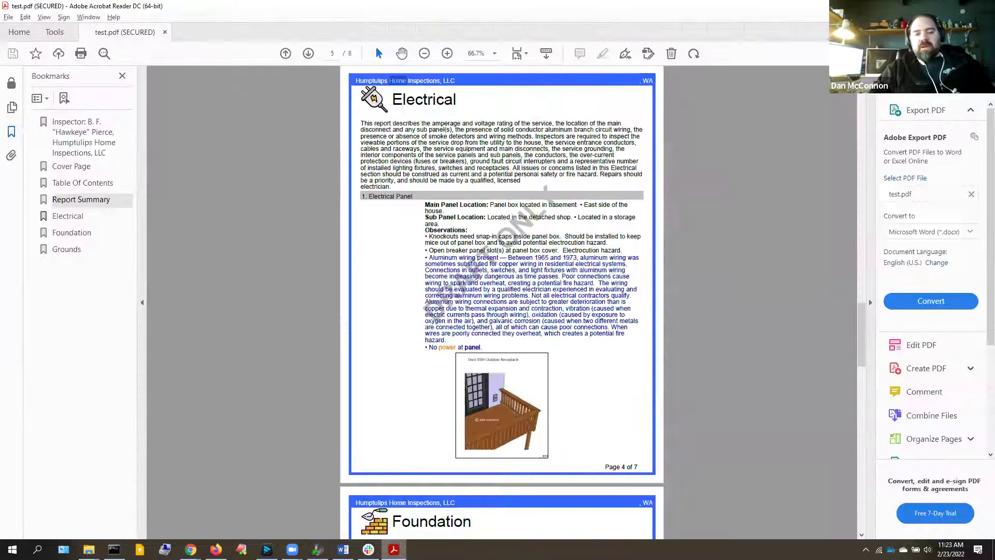
double_click(417, 97)
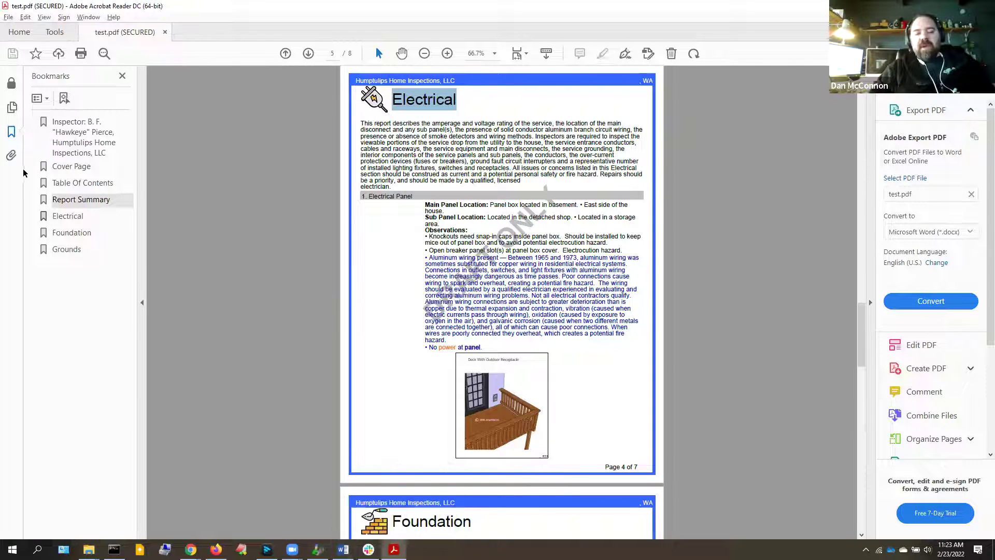
click(62, 185)
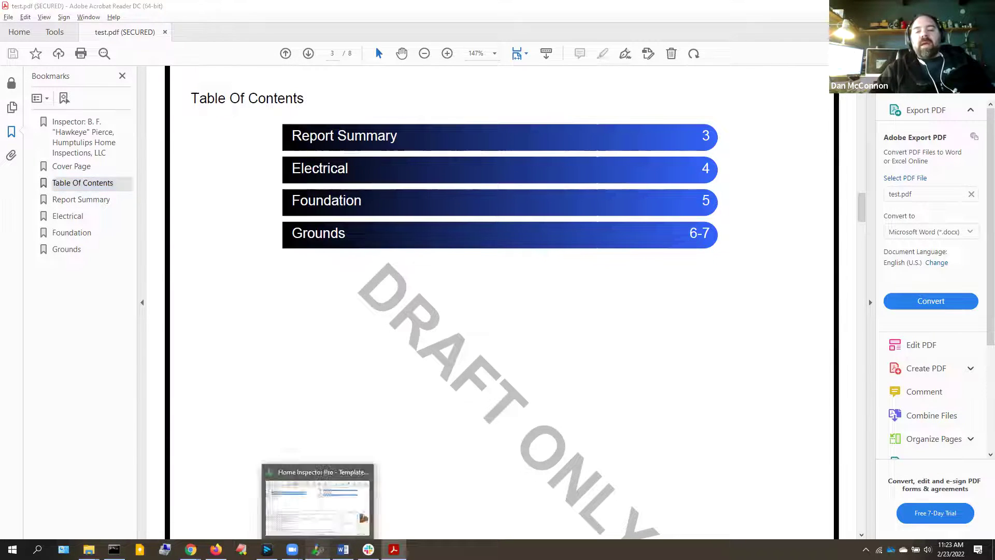
click(318, 549)
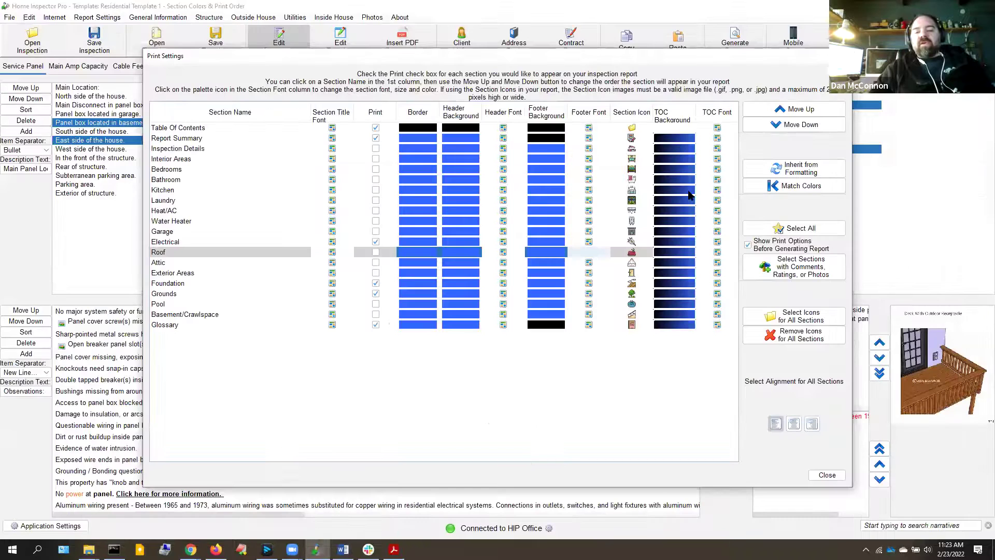
Set the Roof table-of-contents bar shading to black, keep its TOC font, and close the settings
click(668, 255)
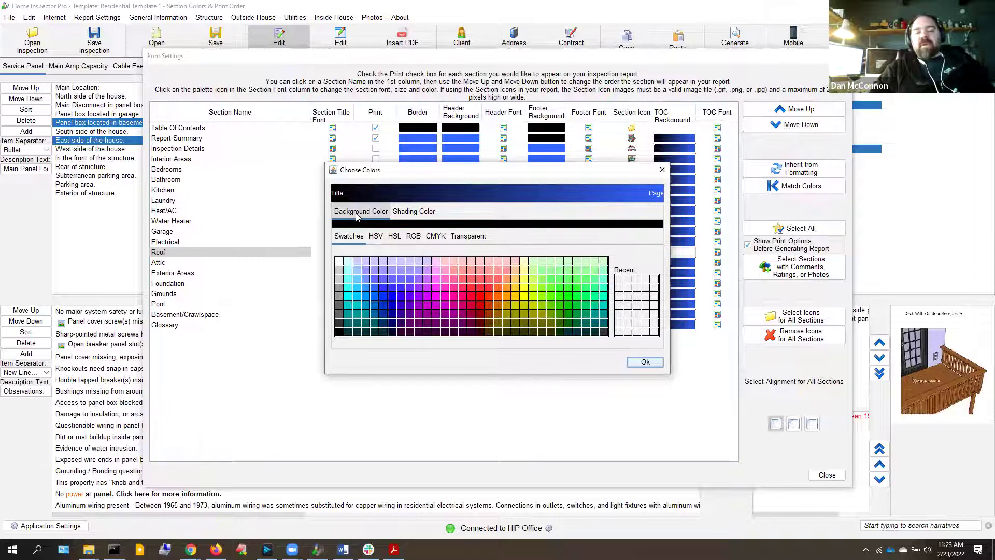
click(414, 212)
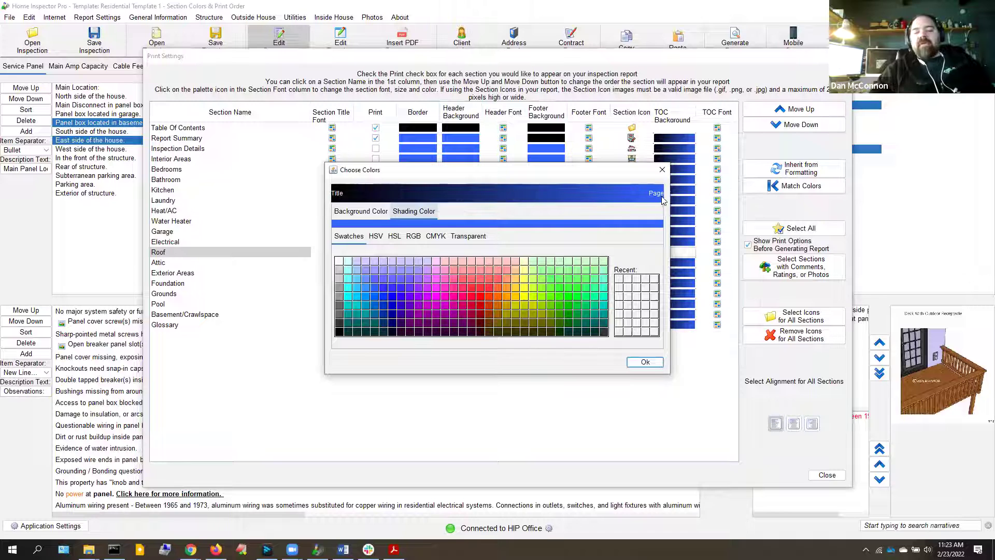
click(340, 332)
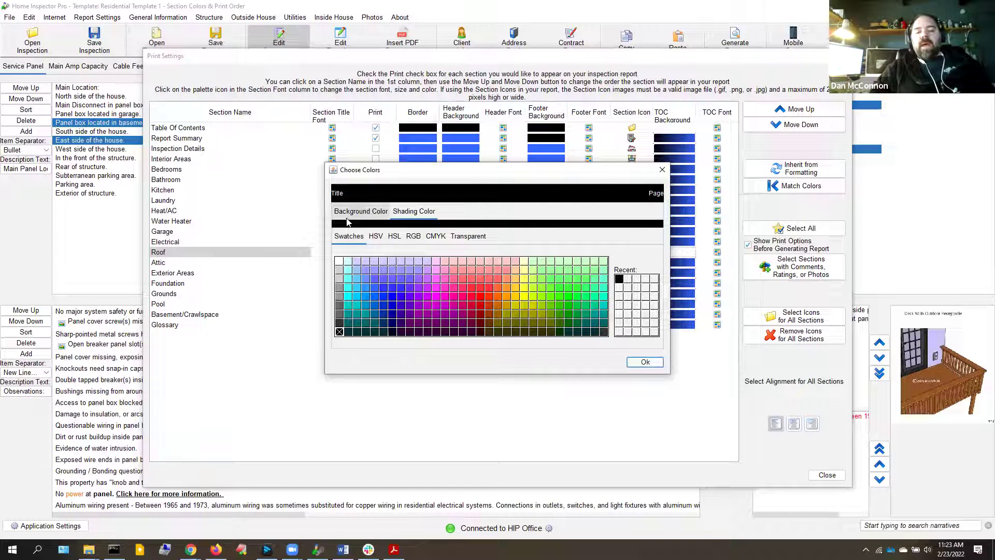
click(645, 362)
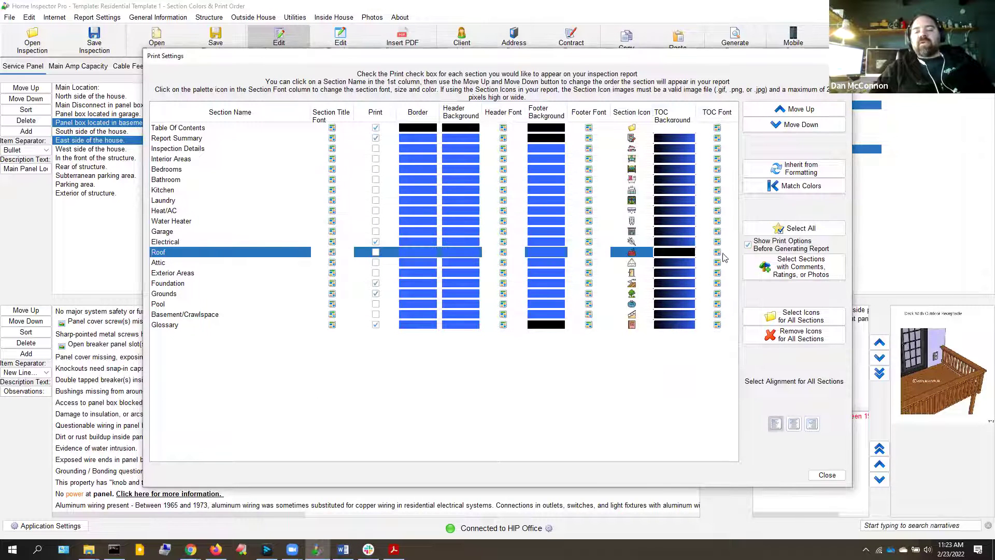
click(718, 252)
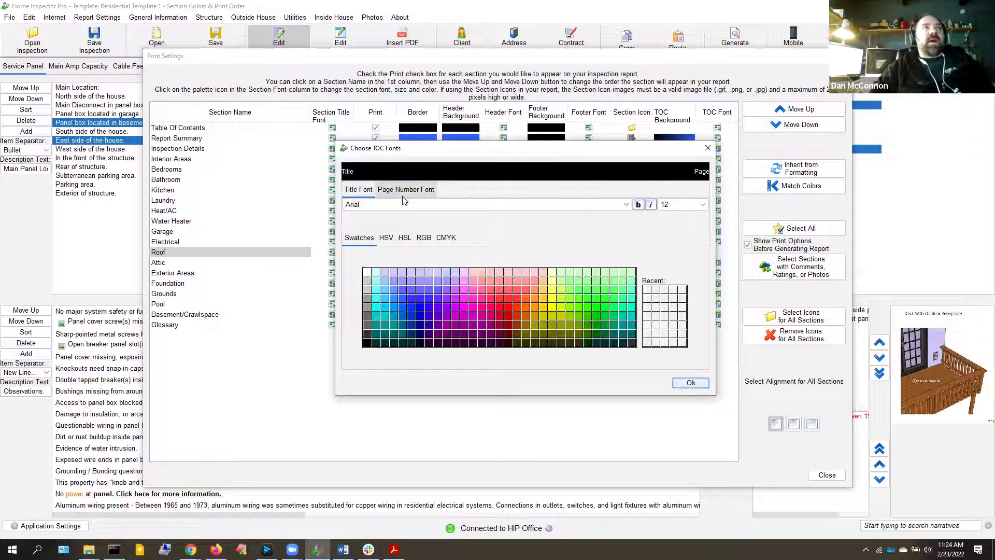
click(692, 384)
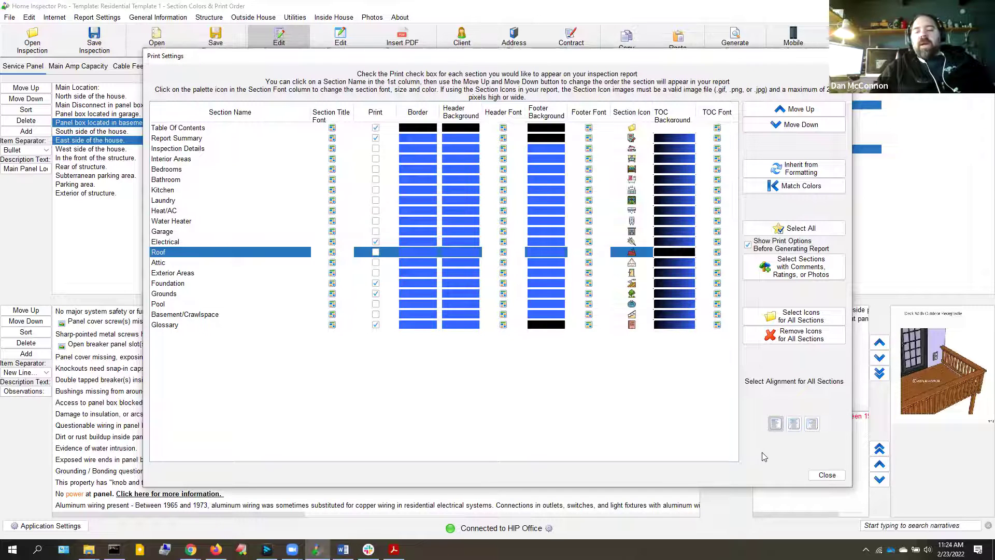
click(826, 476)
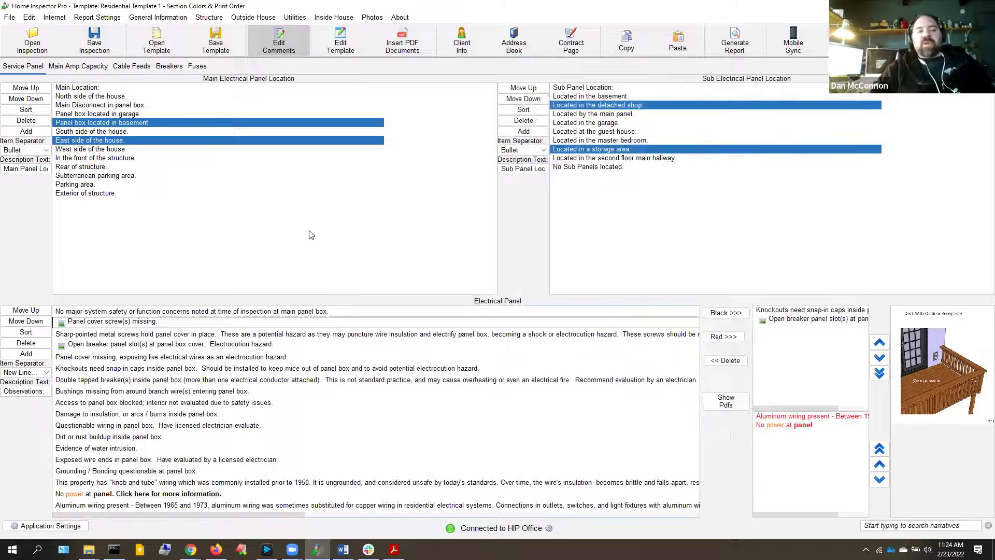
Look through the report formatting settings: footer background colour, header font and footer font
click(89, 20)
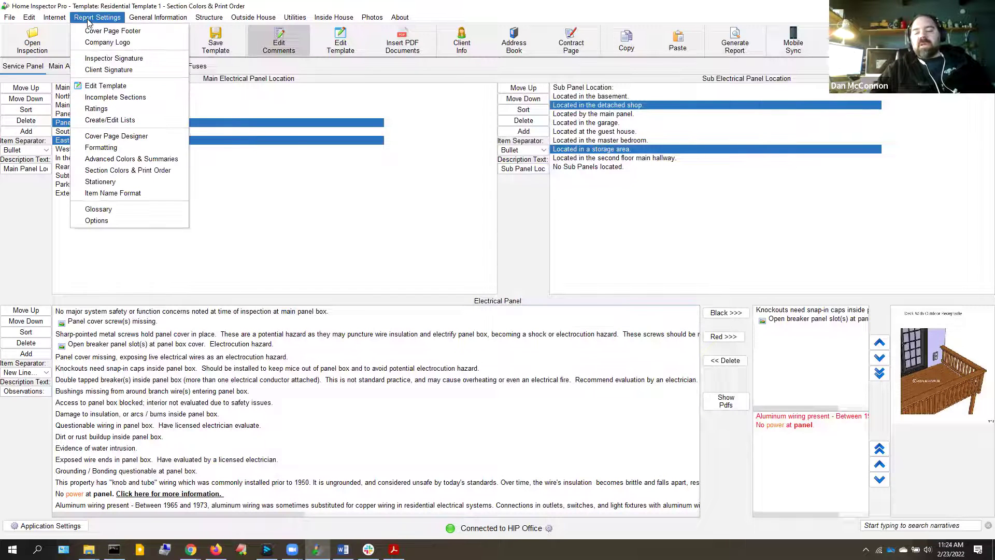
click(104, 149)
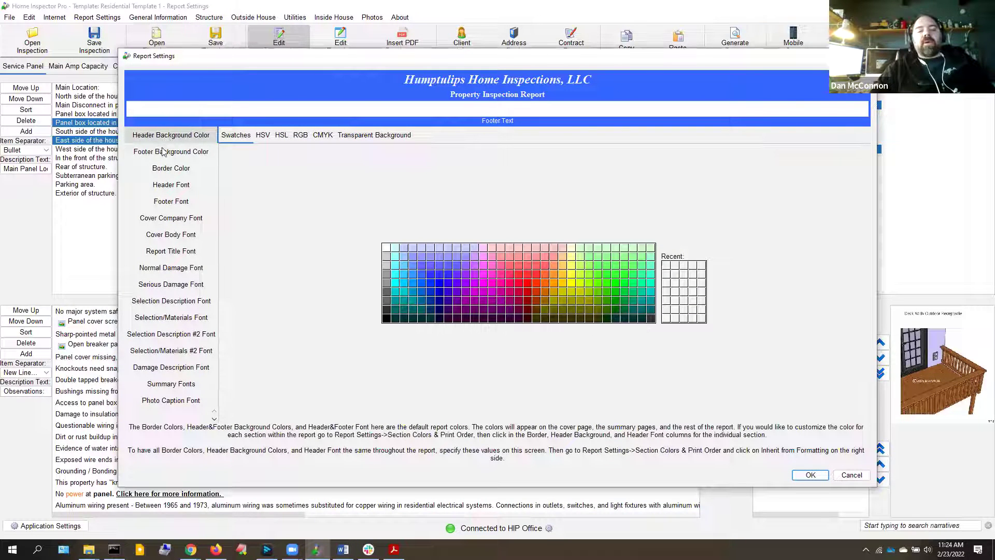
click(164, 155)
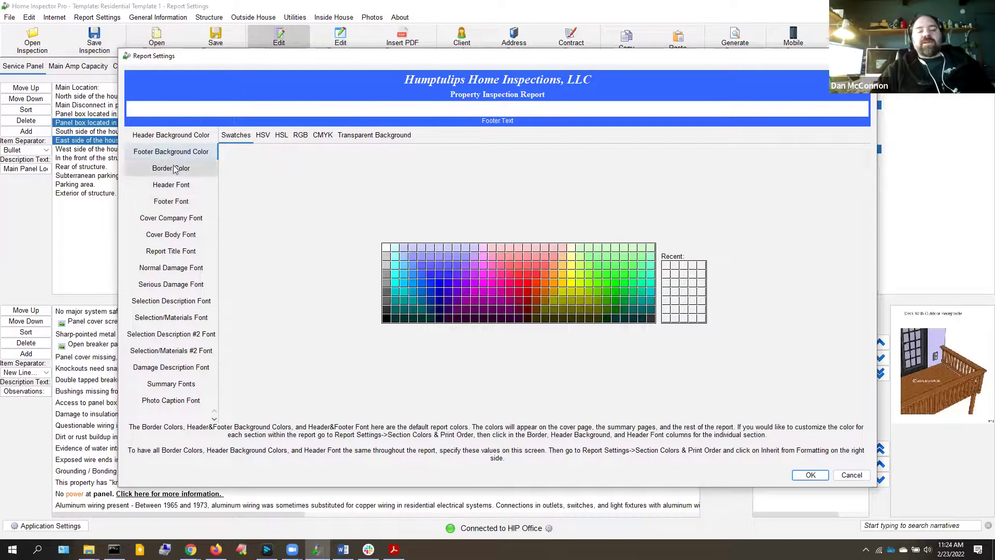
click(179, 192)
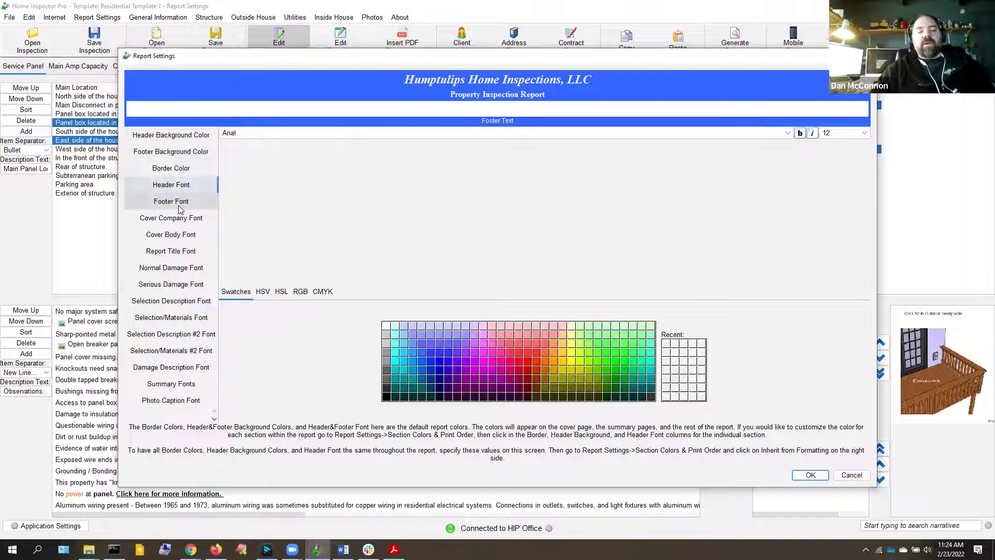
click(180, 208)
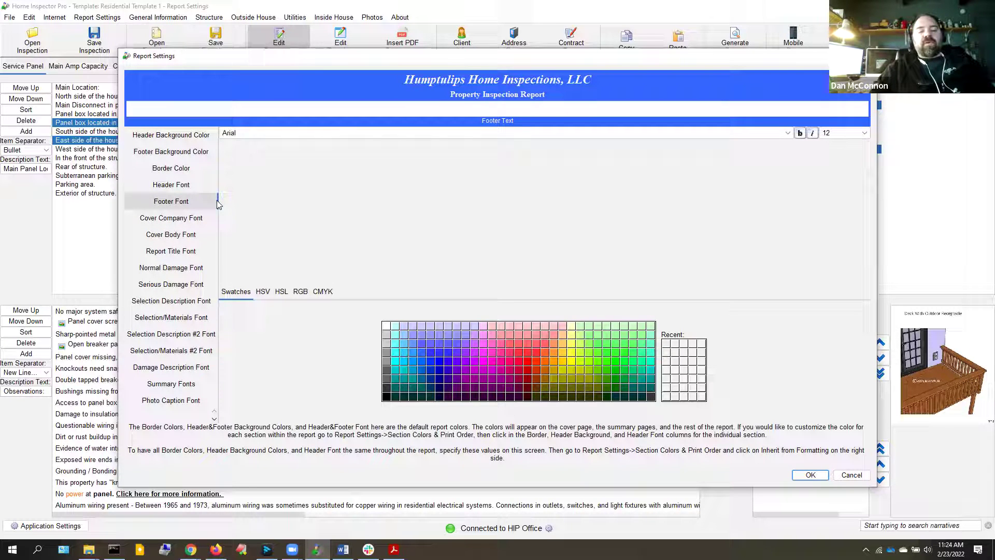
click(215, 419)
click(215, 419)
click(215, 419)
click(214, 419)
click(214, 419)
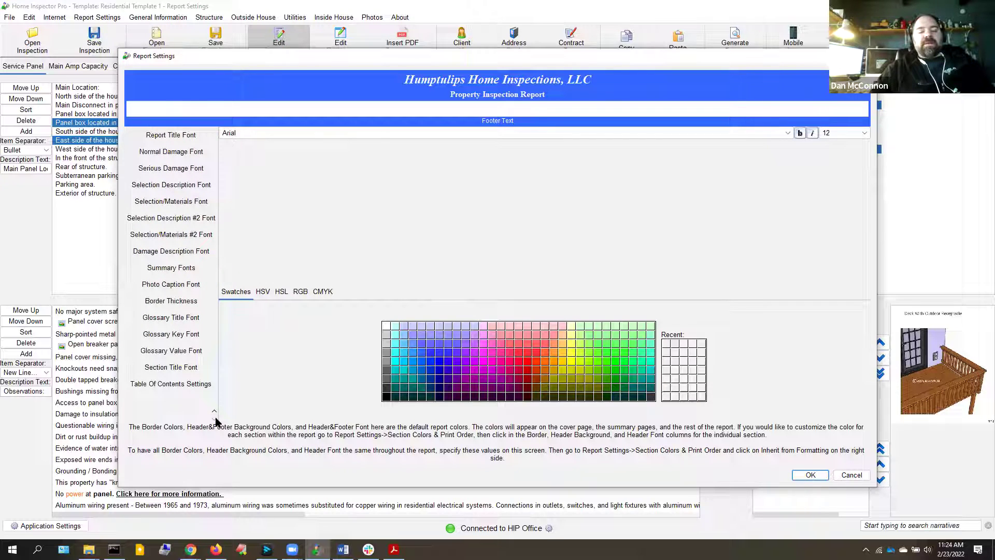
Set the Section Title Font to 16-point bold
click(174, 369)
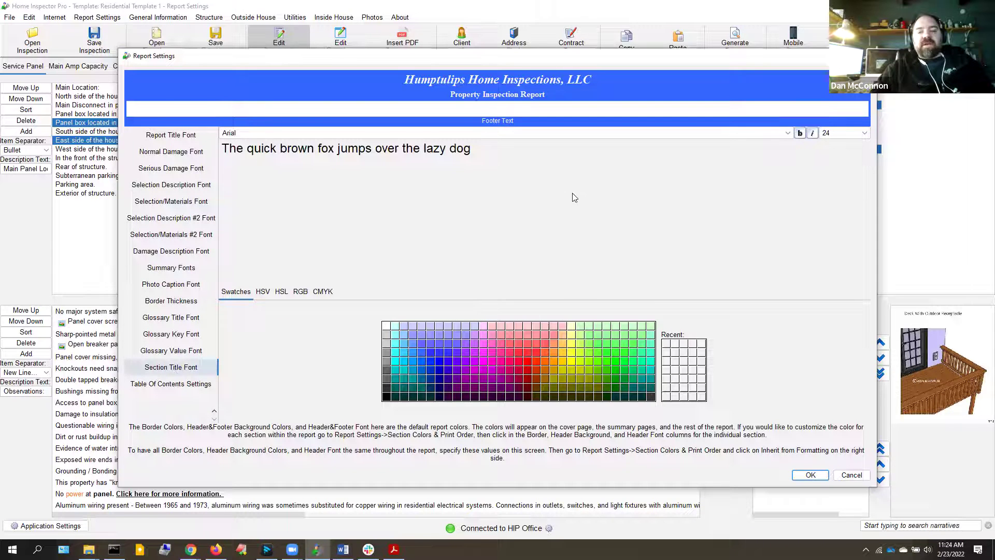
click(843, 133)
click(838, 184)
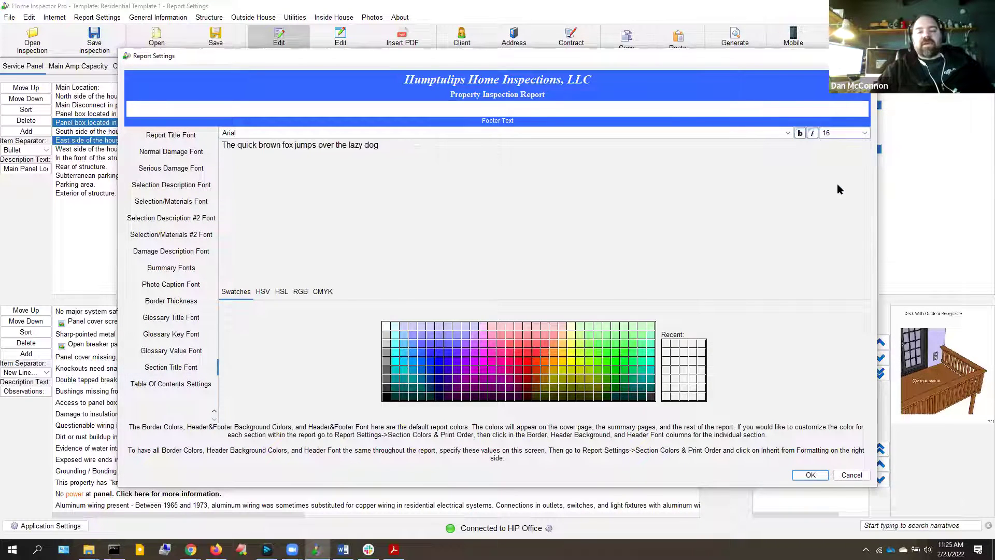
click(801, 133)
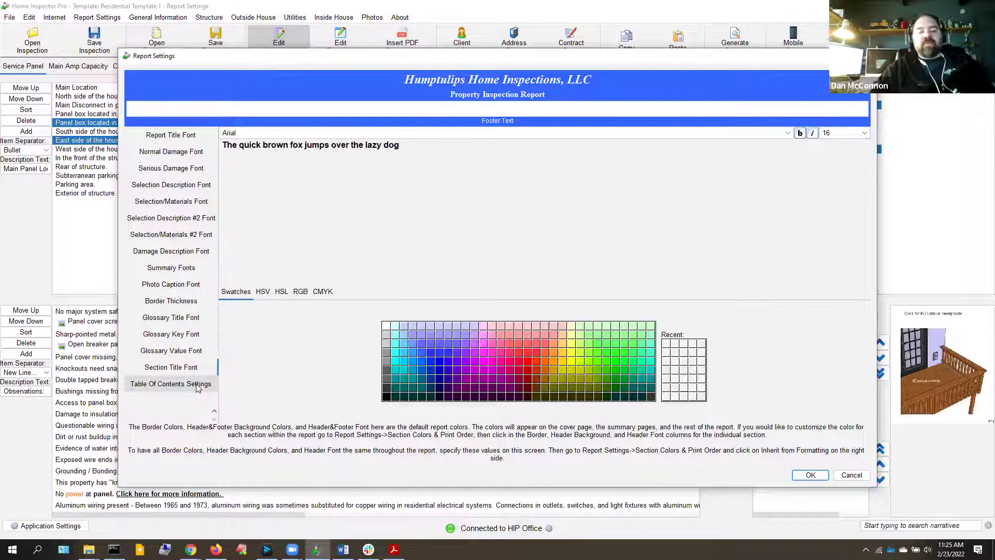
Give table-of-contents bars a dark purple background shading to olive gold, and apply the settings
click(169, 385)
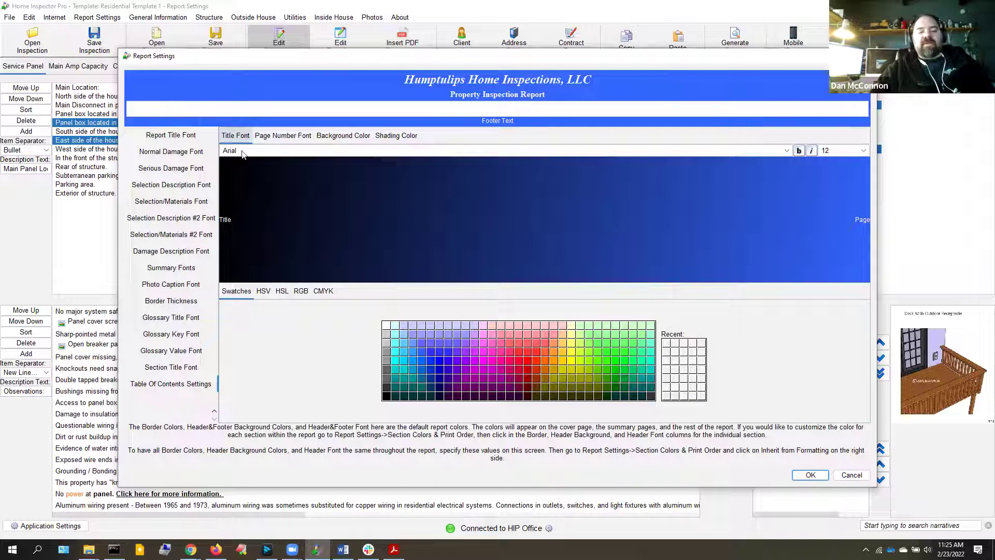
click(338, 135)
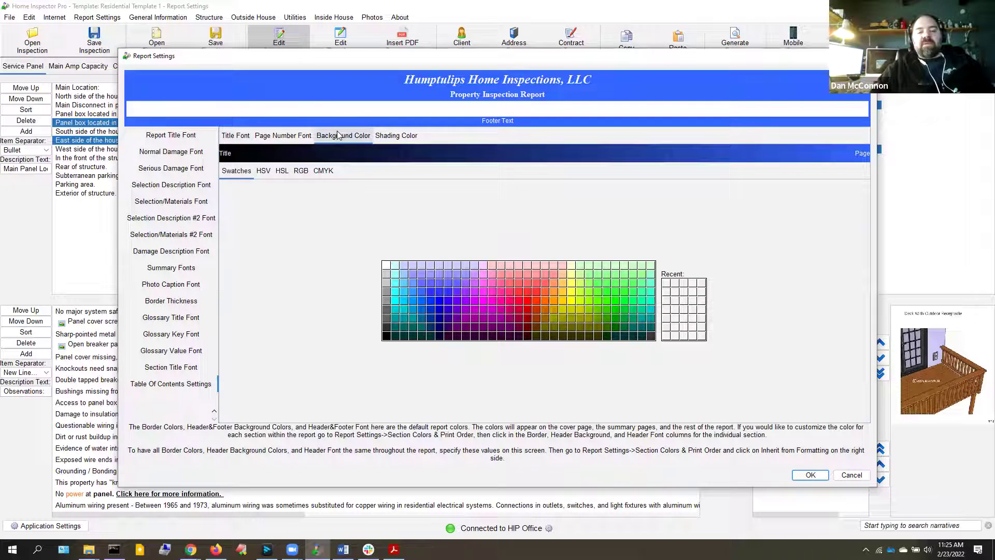
click(493, 327)
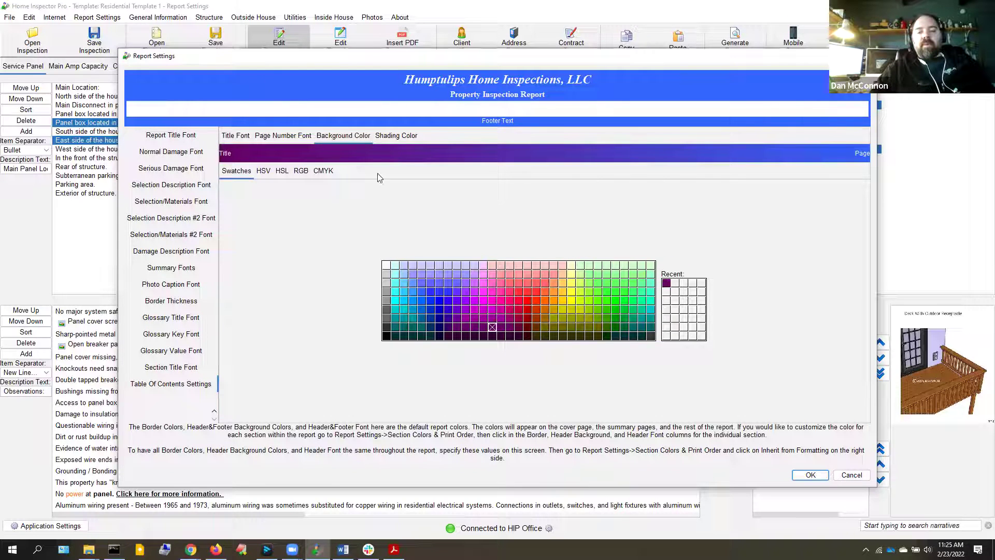
click(388, 135)
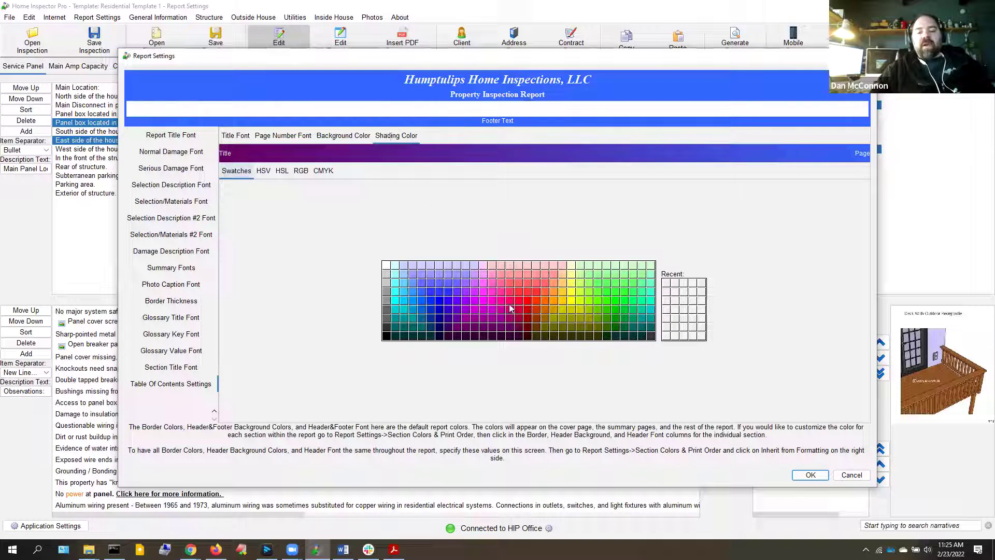
click(591, 318)
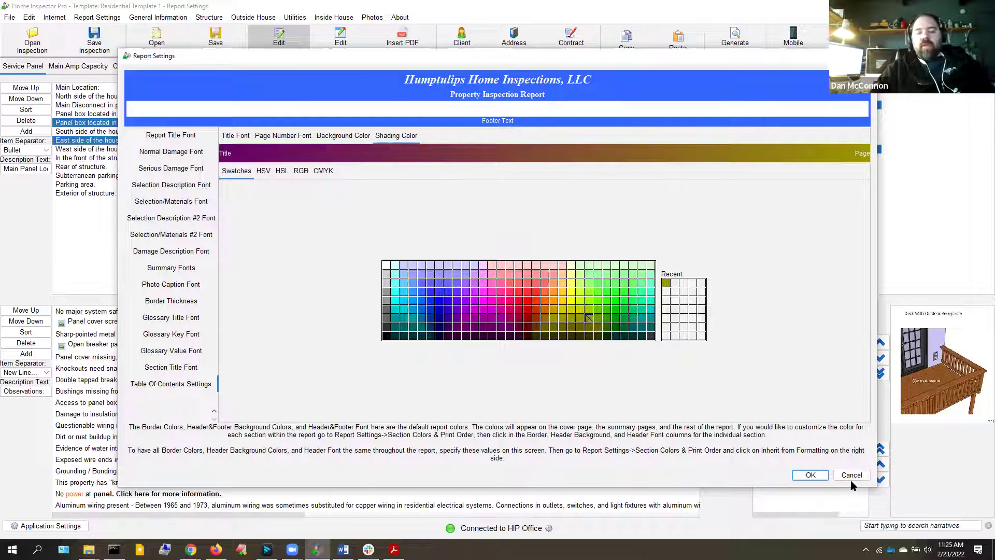
click(810, 475)
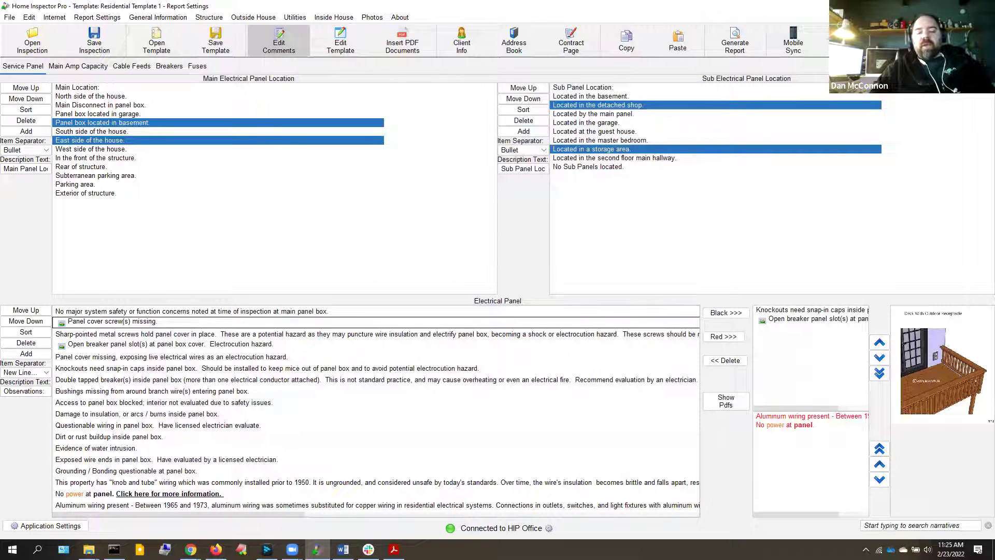
Close the old test.pdf in Acrobat and regenerate the report, saving it as test.pdf again
click(394, 550)
click(984, 7)
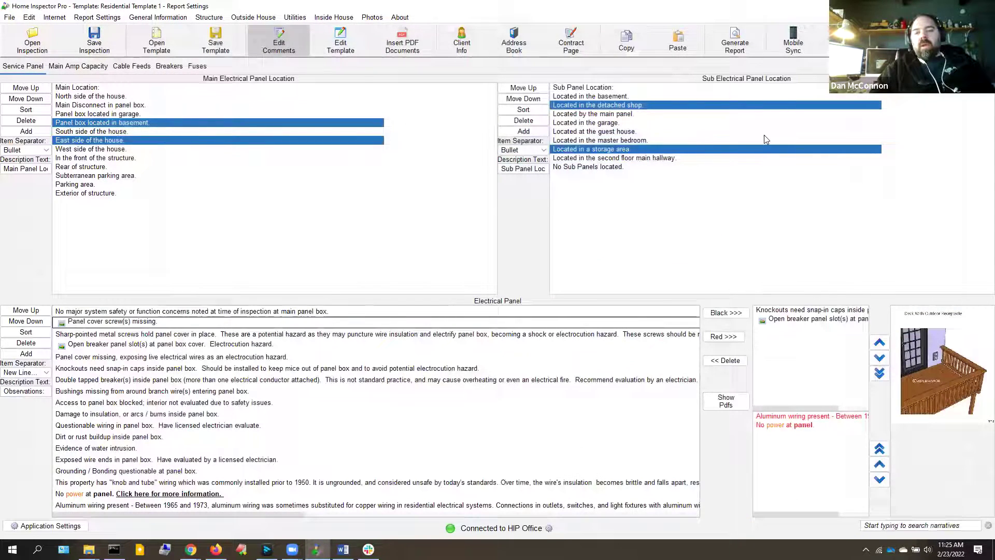
click(739, 47)
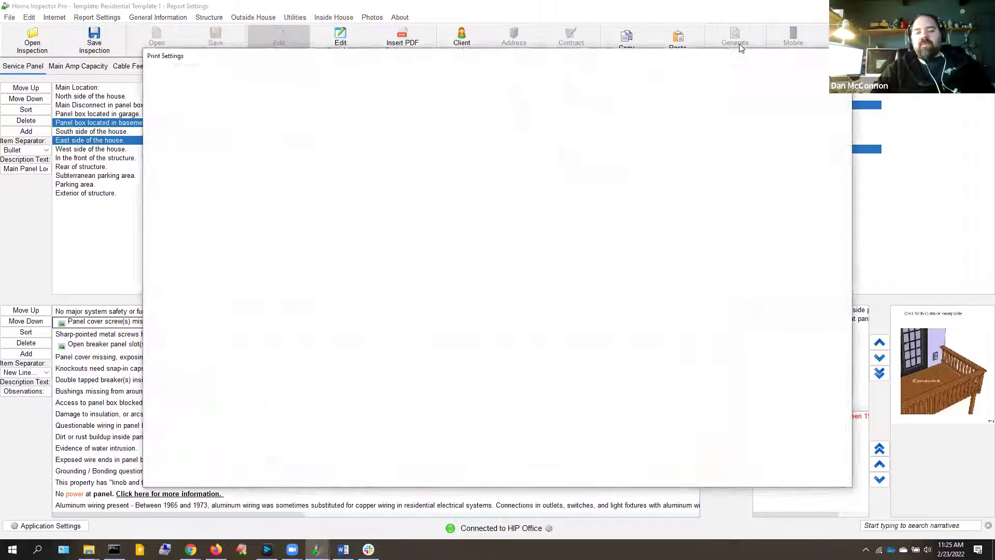
key(Return)
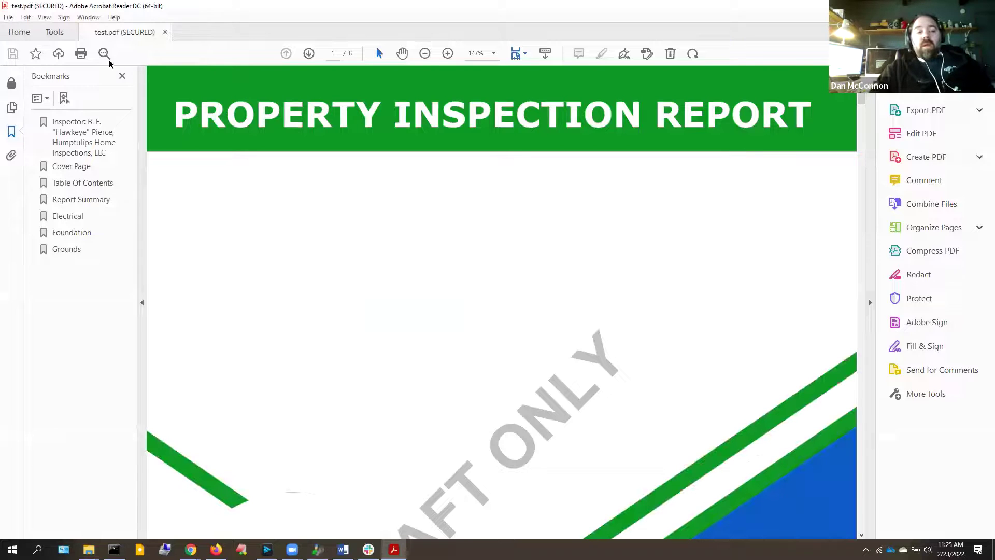
Review the report's still-blue Table Of Contents and Electrical pages, then return to Home Inspector Pro
click(89, 185)
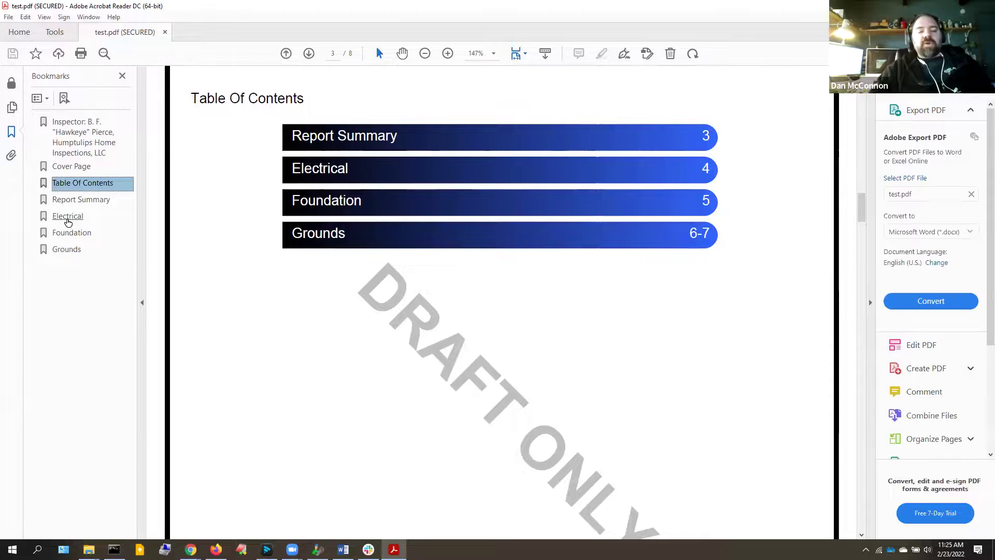
click(67, 218)
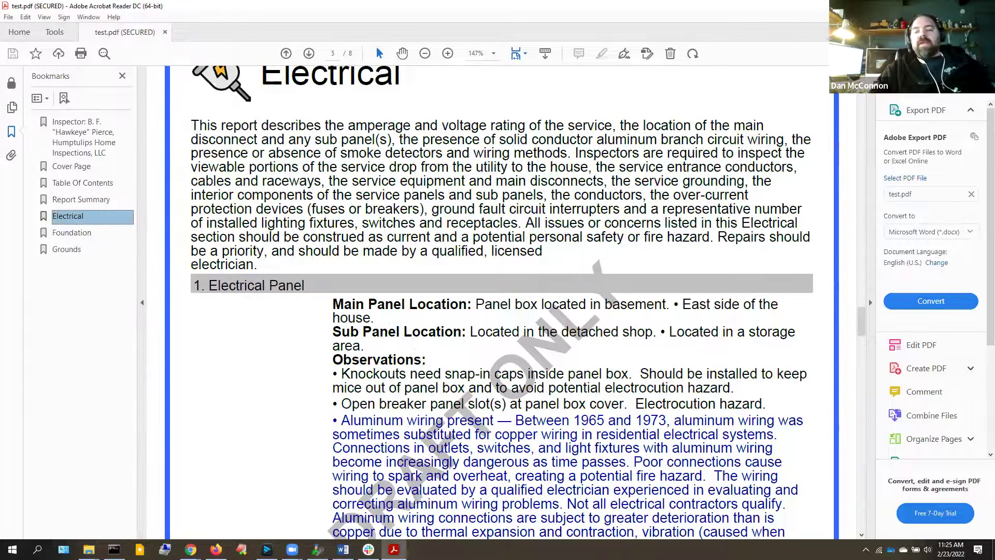
key(alt+Tab)
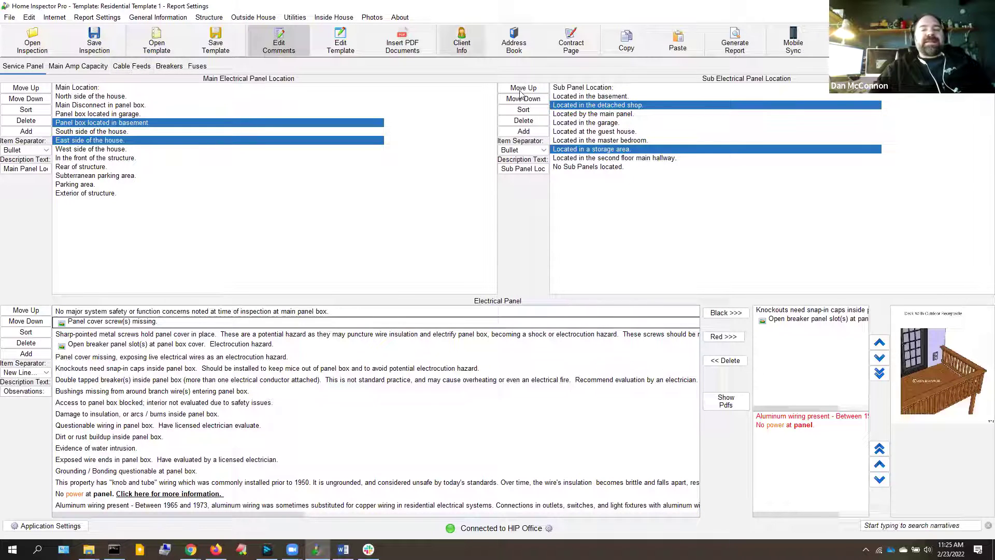
Apply Inherit from Formatting to all sections in Print Settings and continue to the Save dialog
click(722, 41)
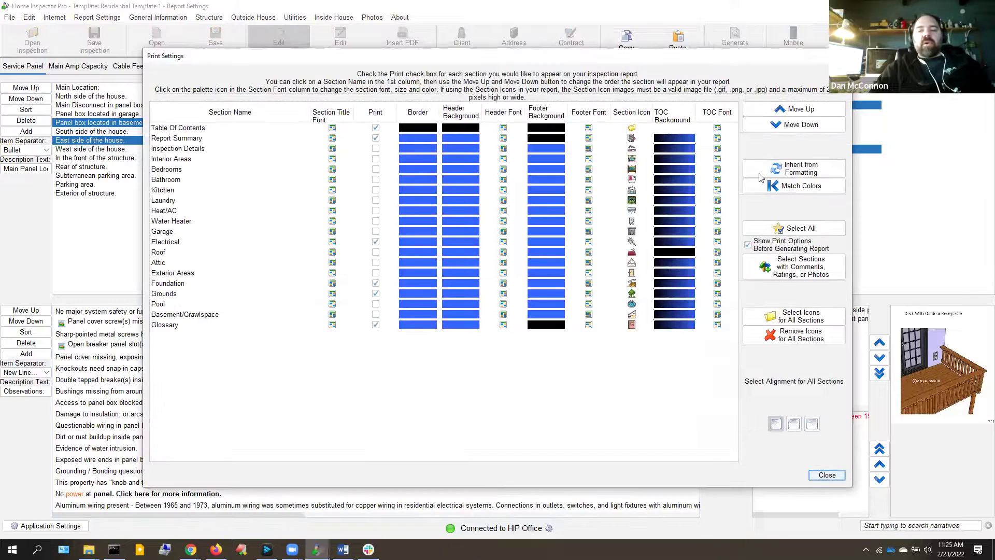
click(788, 174)
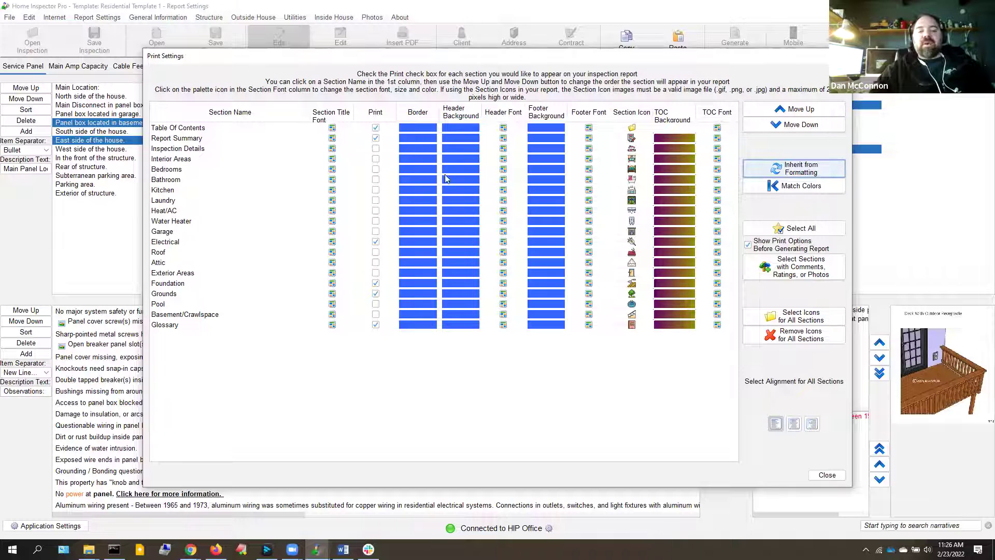
mouse_move(436, 240)
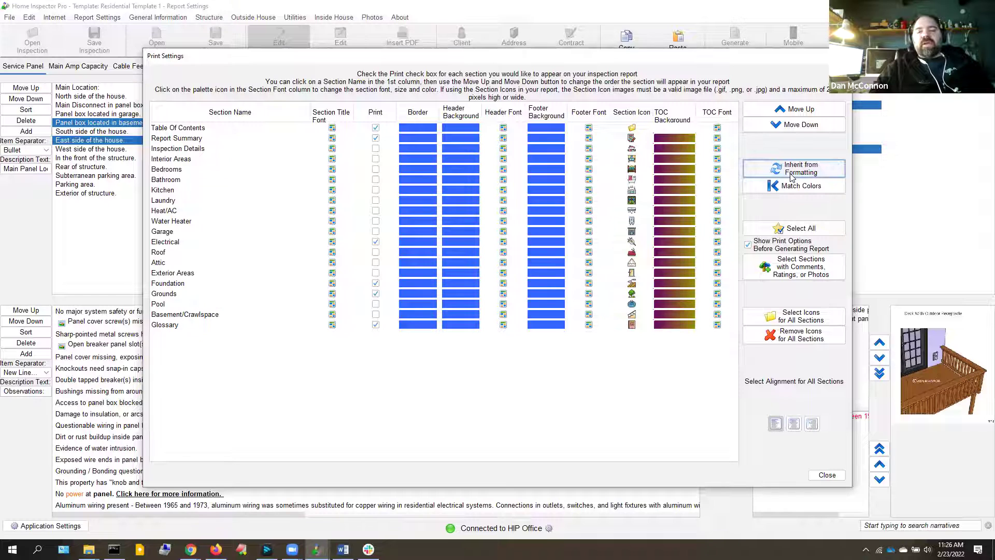
click(826, 475)
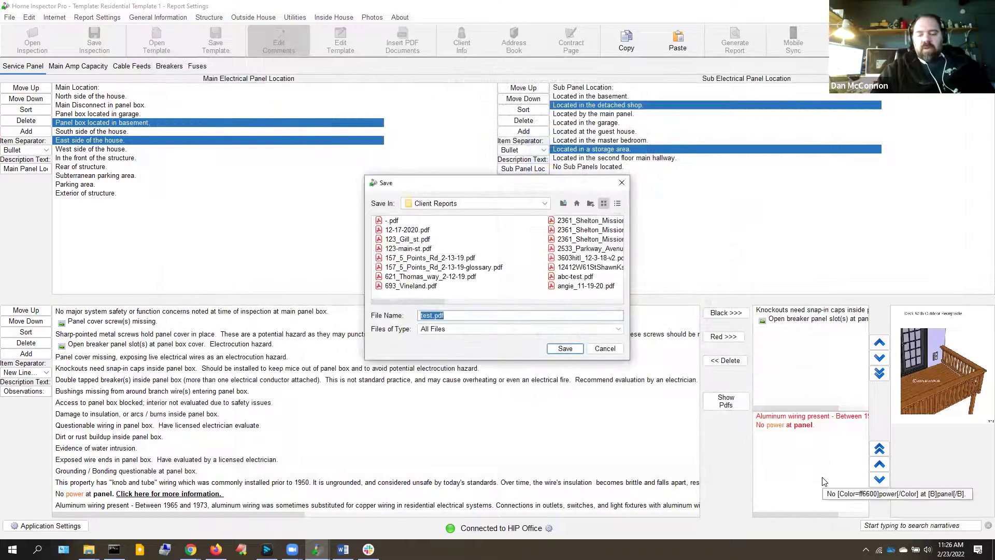
Save the regenerated report as test.pdf in the Client Reports folder
key(Return)
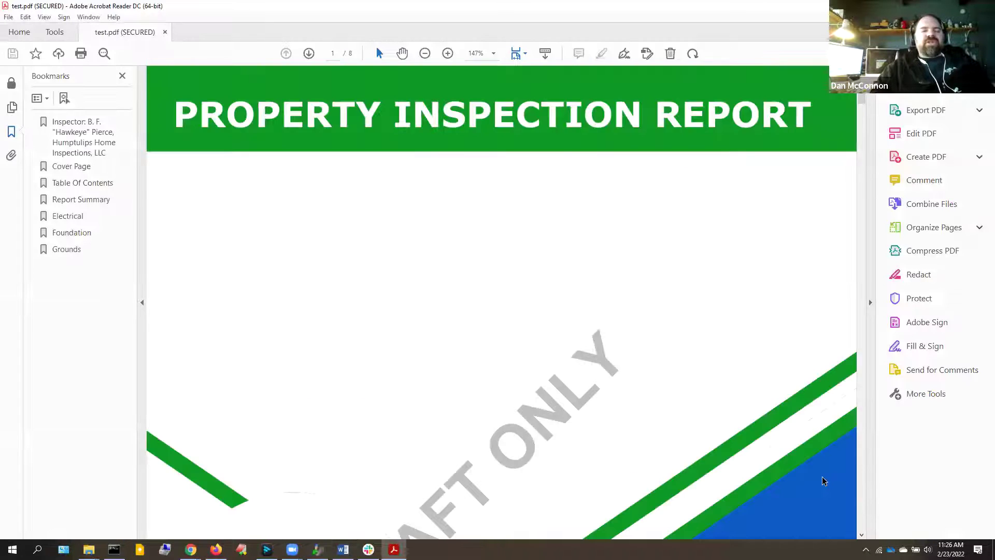
Check the purple-to-gold Table Of Contents bars, then jump to the Electrical section
click(82, 184)
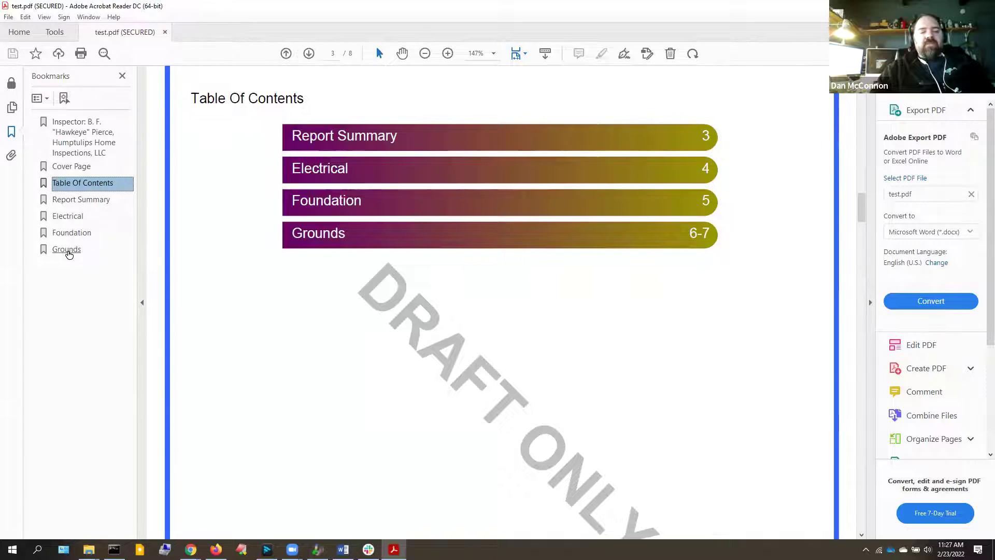
click(67, 216)
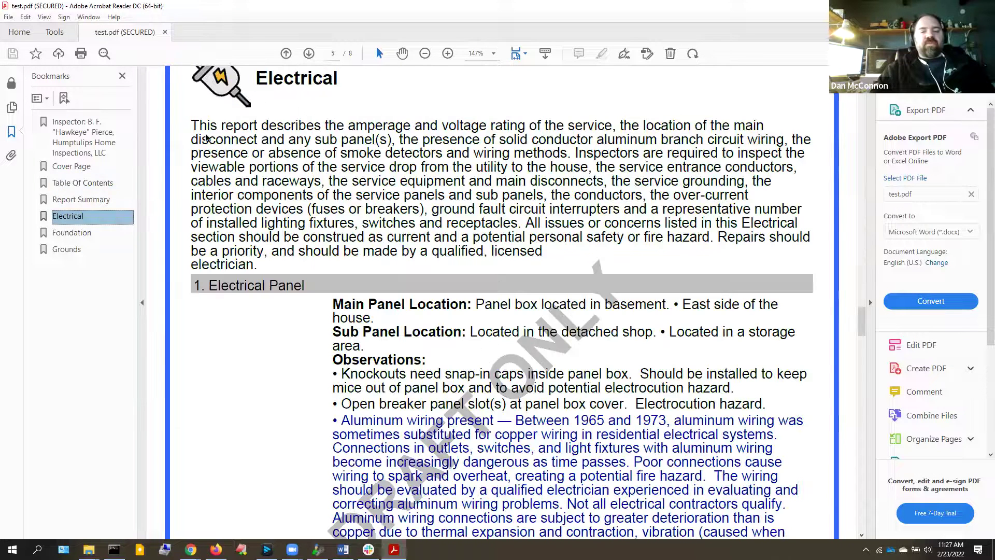
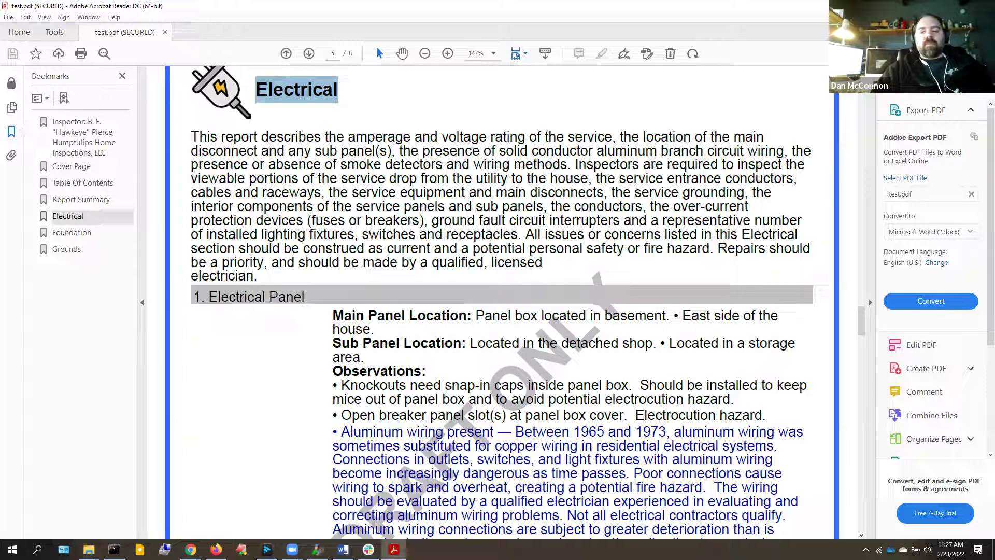
Close test.pdf in Acrobat Reader to return to Home Inspector Pro
click(983, 6)
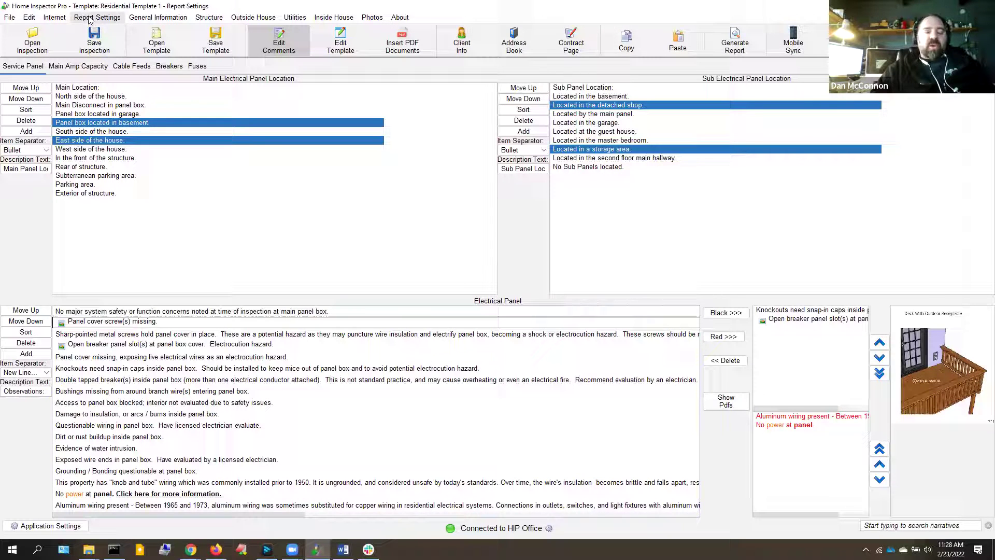
Enable advanced colors and add a red advanced color named 'Urgent Issues'
click(89, 19)
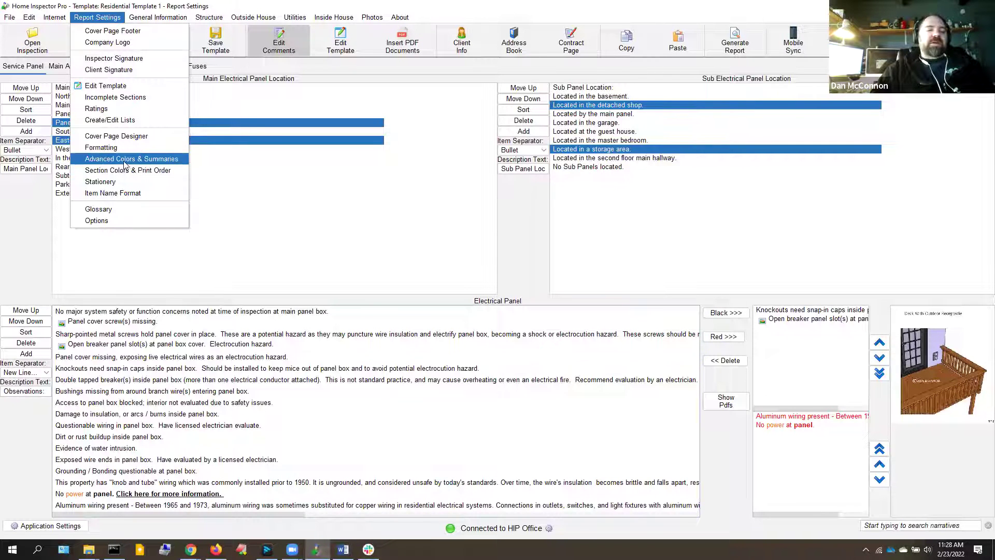
click(125, 160)
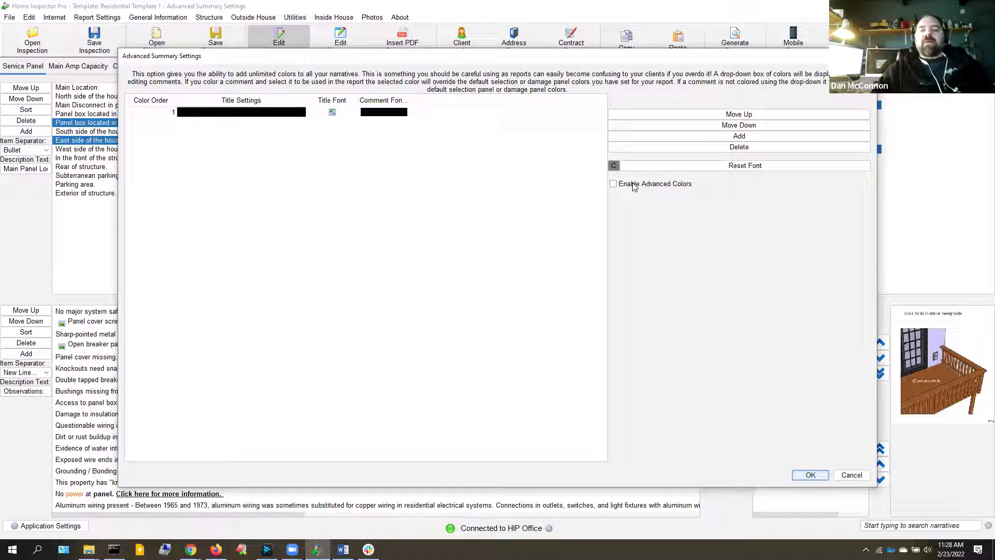
click(634, 185)
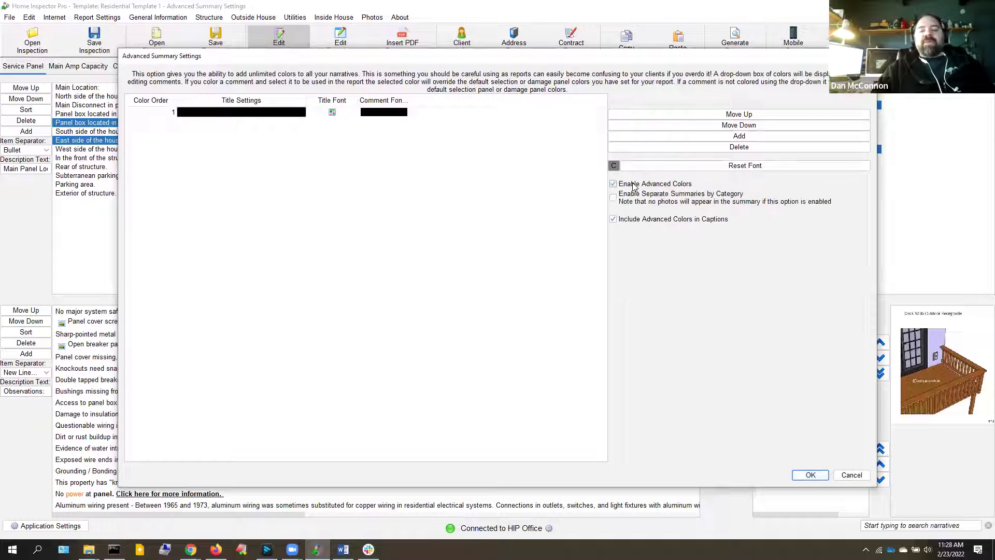
click(720, 136)
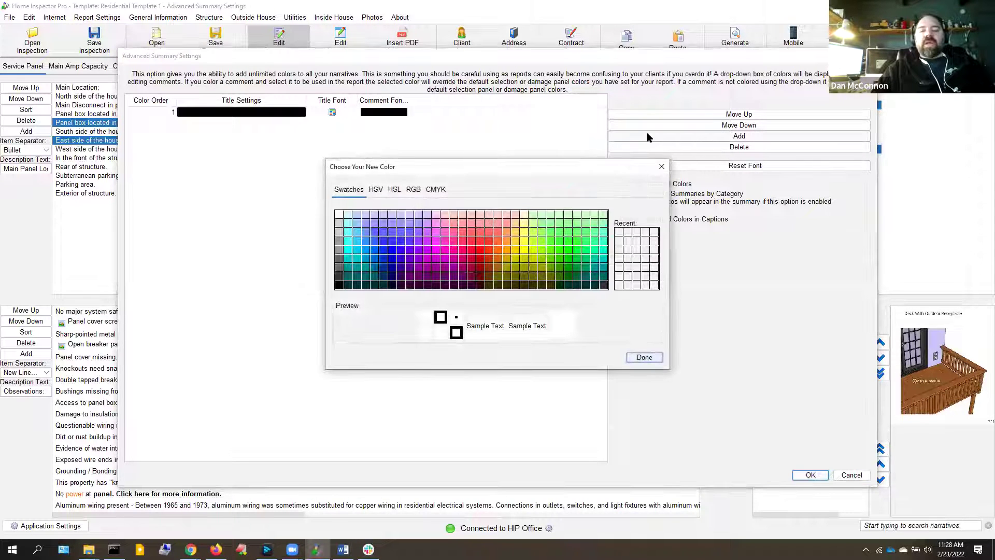
click(479, 259)
click(642, 358)
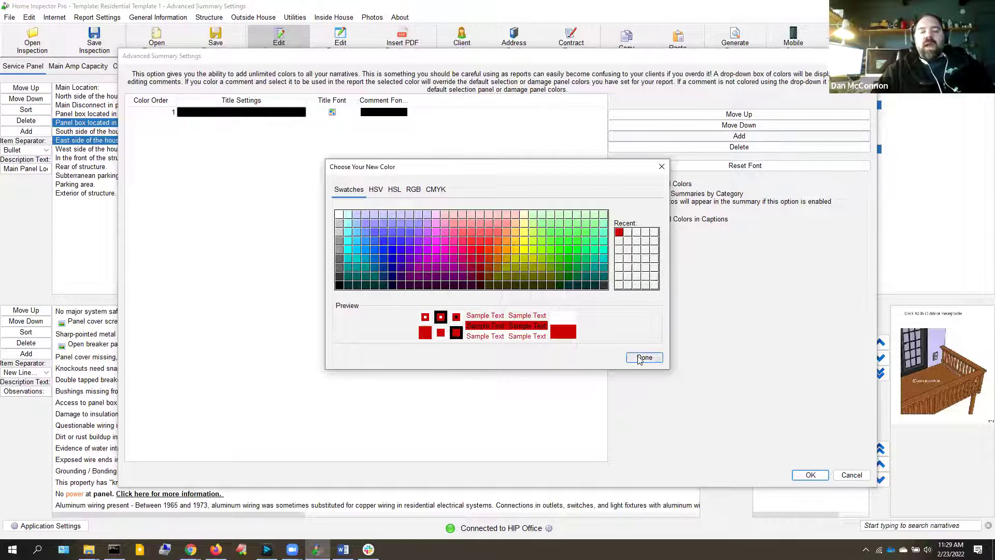
text(Urgent)
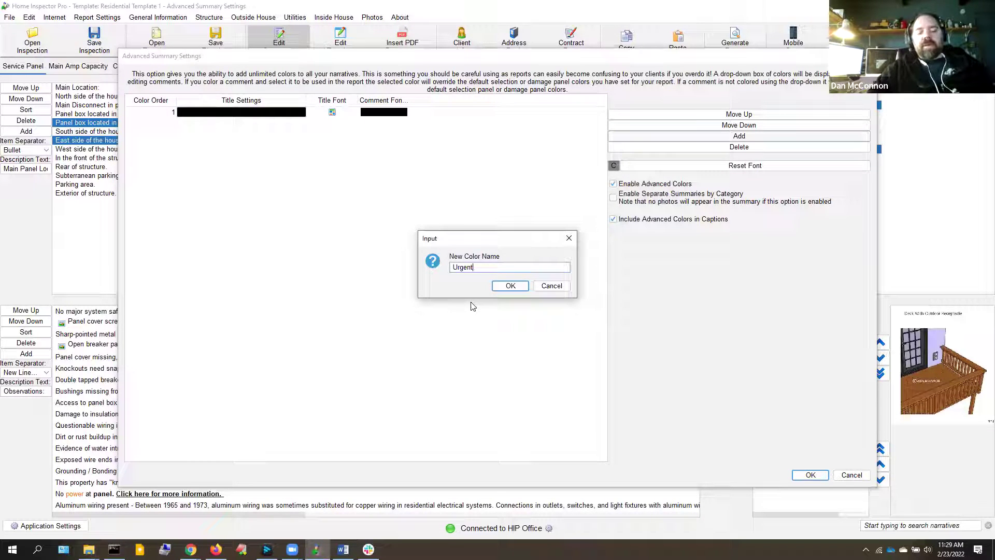
text( Issues)
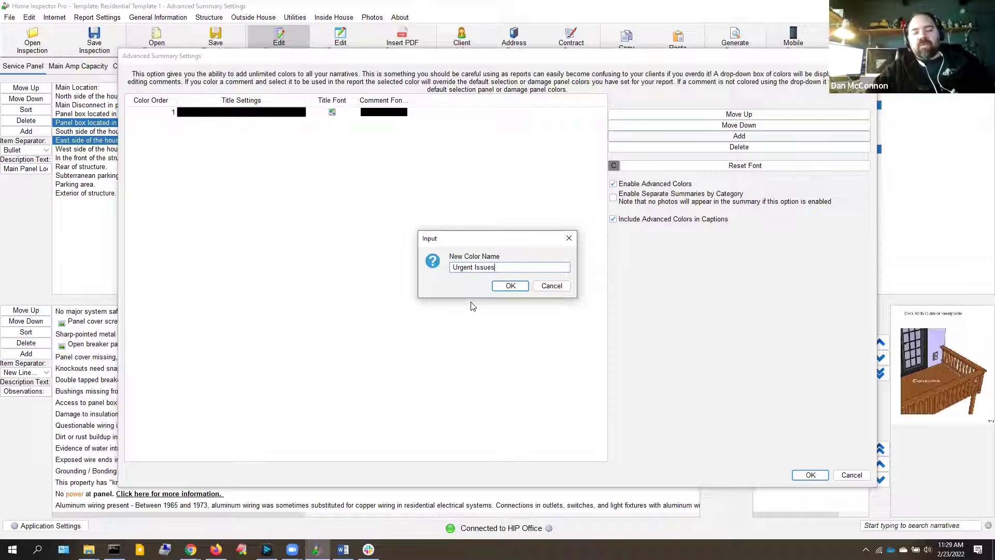
key(Return)
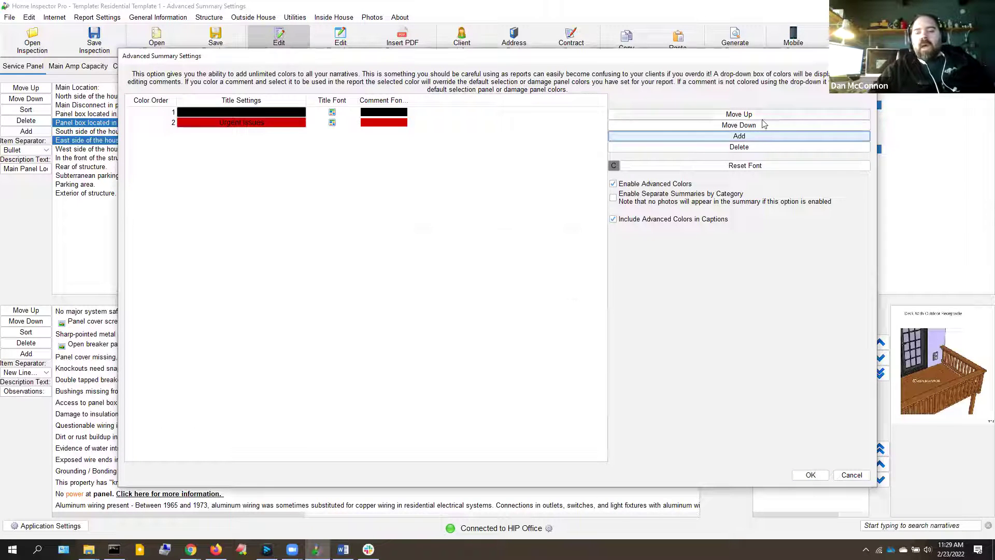
Add a dark green advanced color named 'Environmental'
click(738, 137)
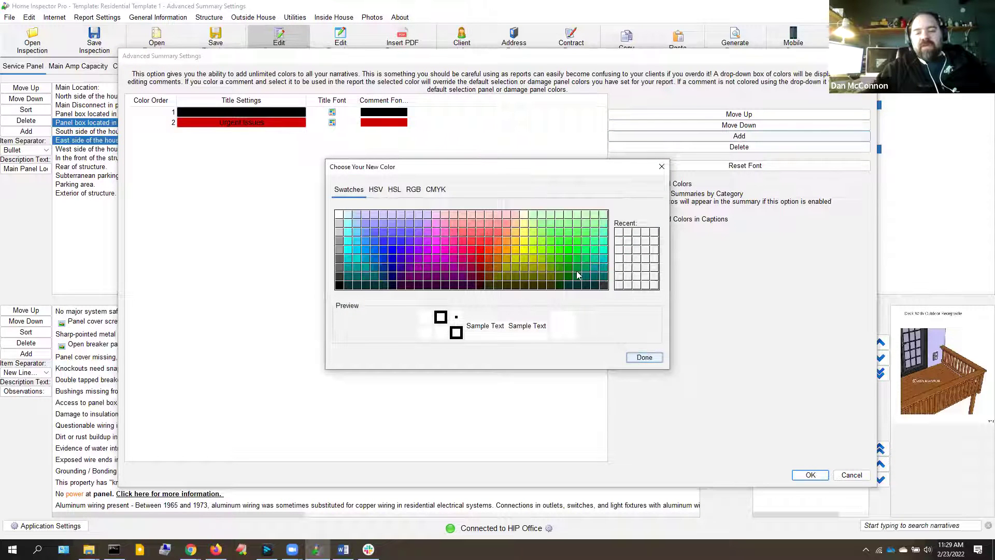
click(577, 277)
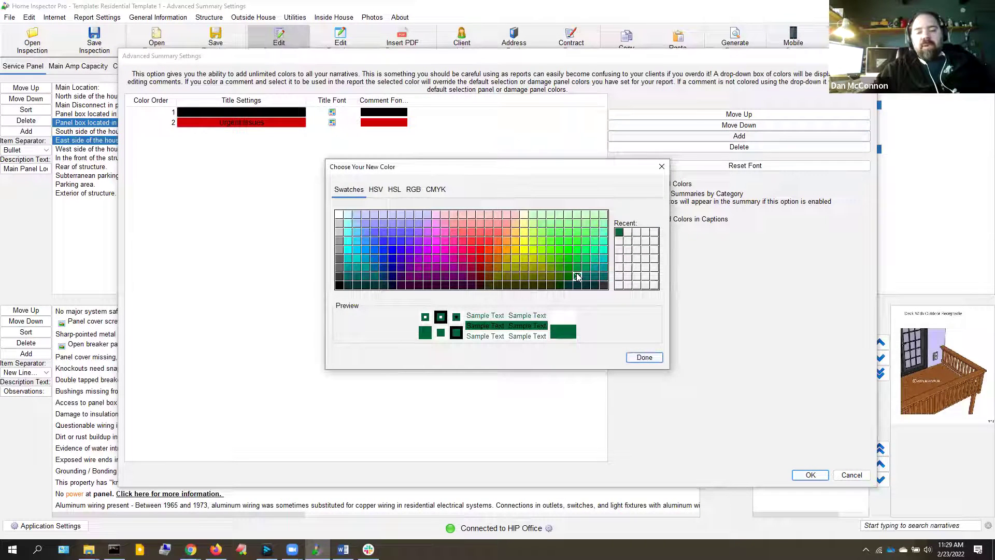
click(646, 361)
text(Environmental)
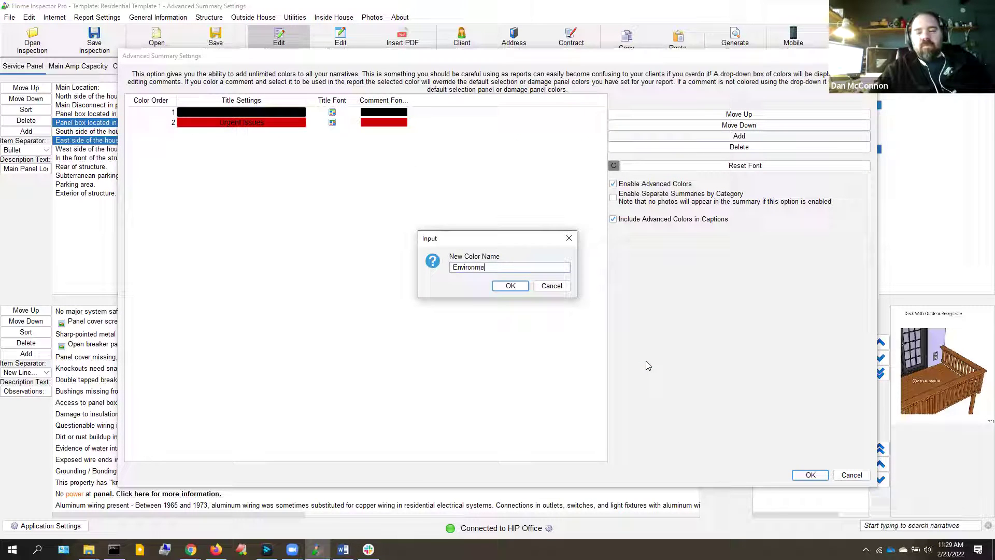
click(508, 286)
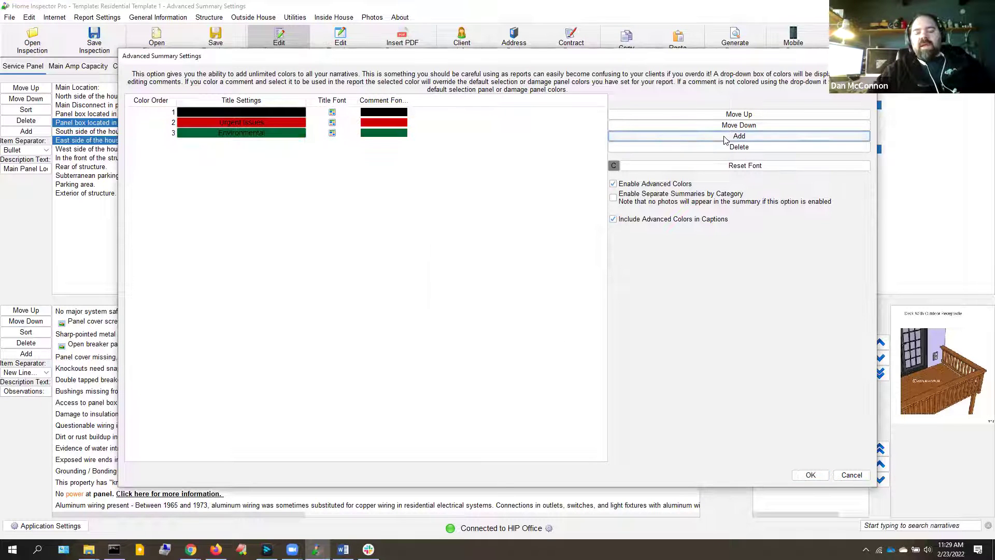
Add an orange advanced color named 'Fire Hazards'
click(739, 136)
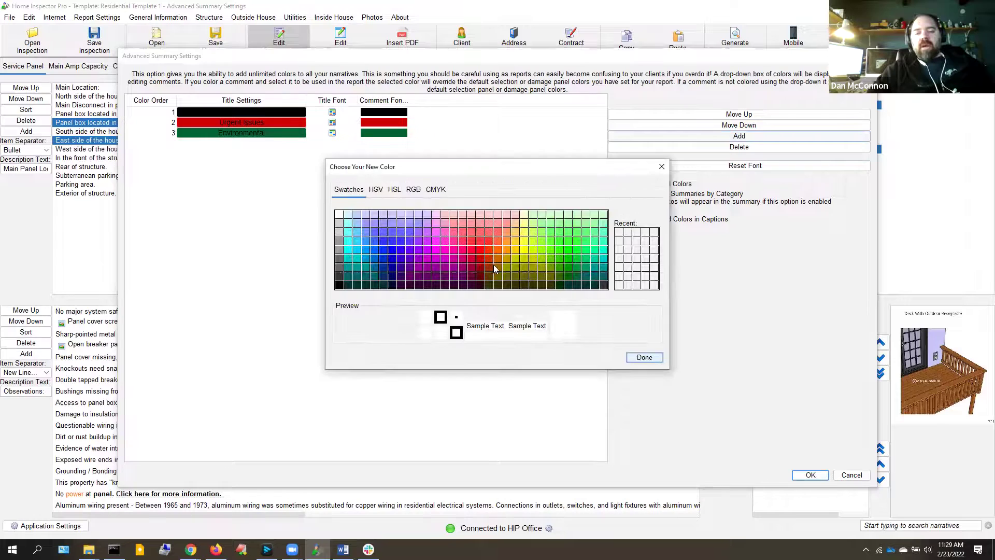
click(497, 265)
click(499, 254)
click(644, 358)
text(Fire Hazards)
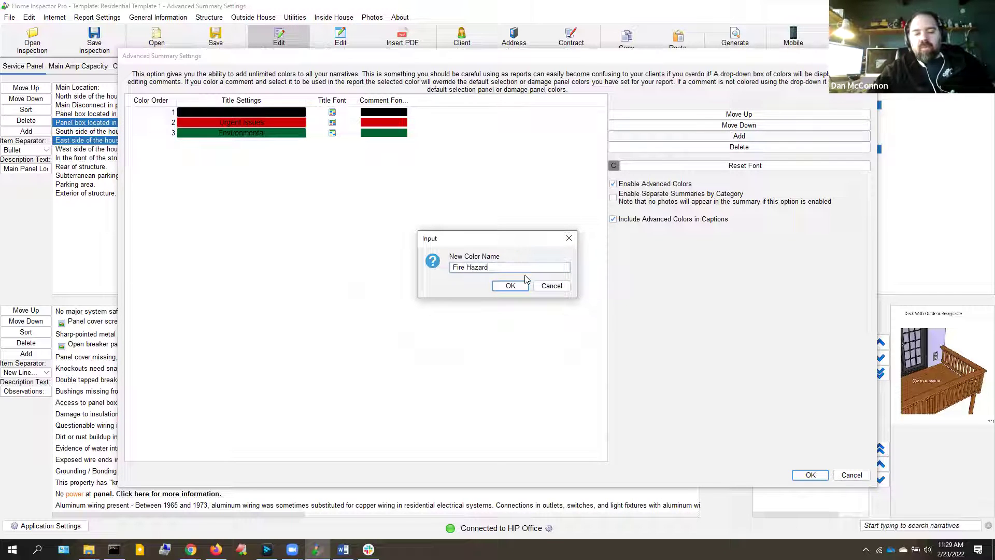
key(Return)
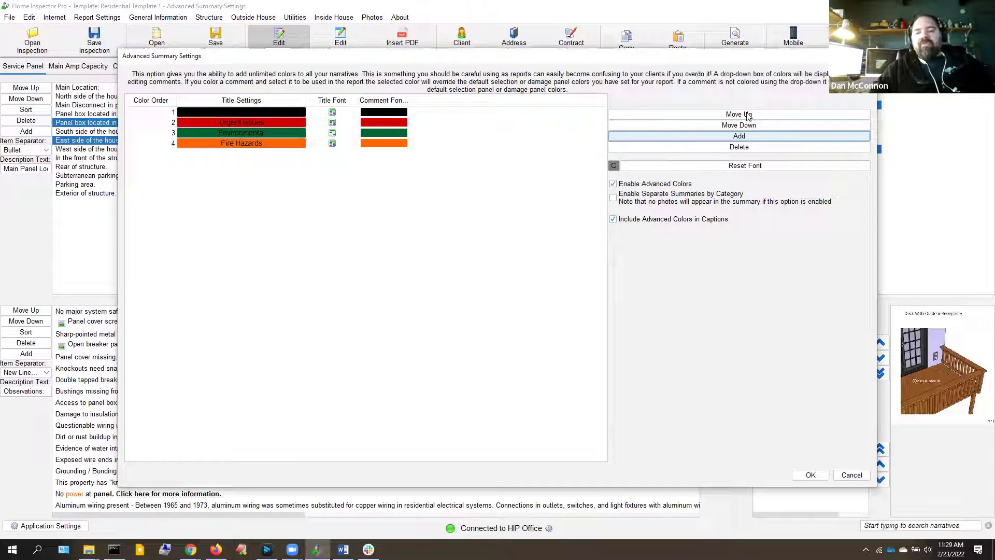
click(724, 136)
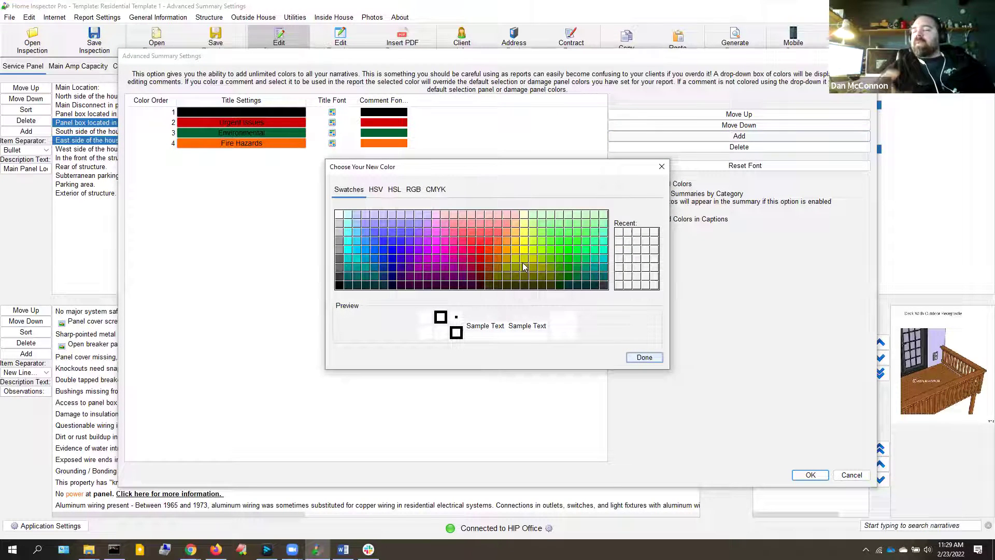
Inspect the HSV, RGB and hex code views, cancel the extra color, and close settings
click(375, 190)
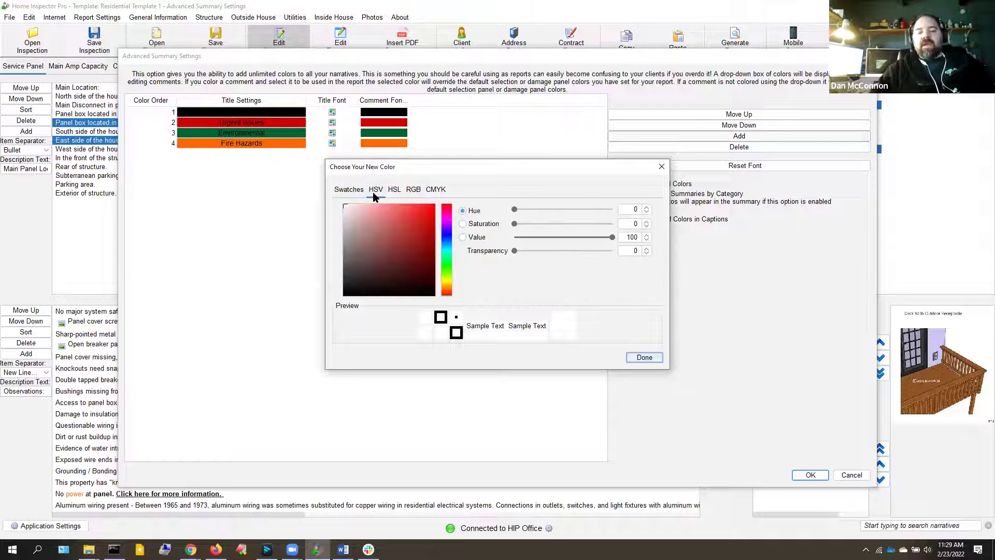
click(413, 190)
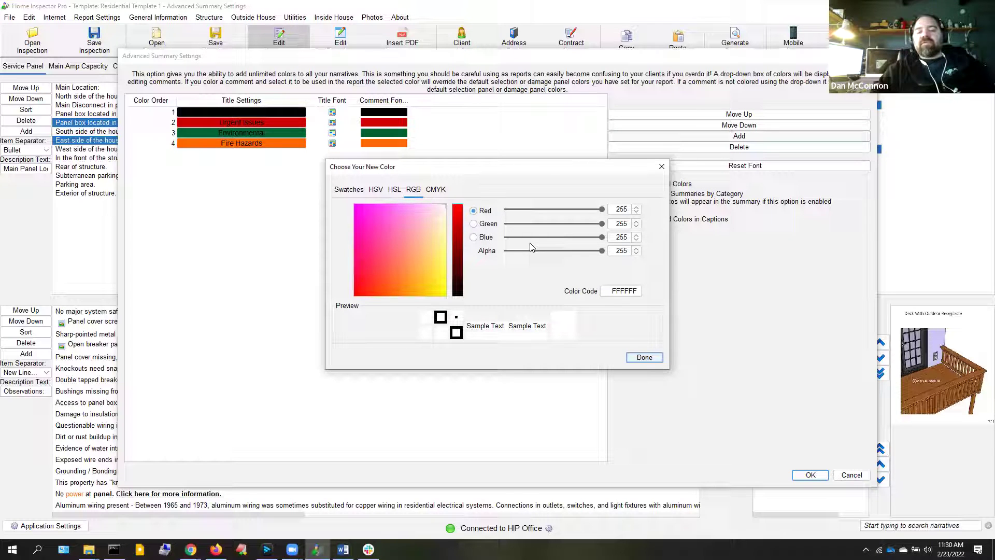
double_click(621, 292)
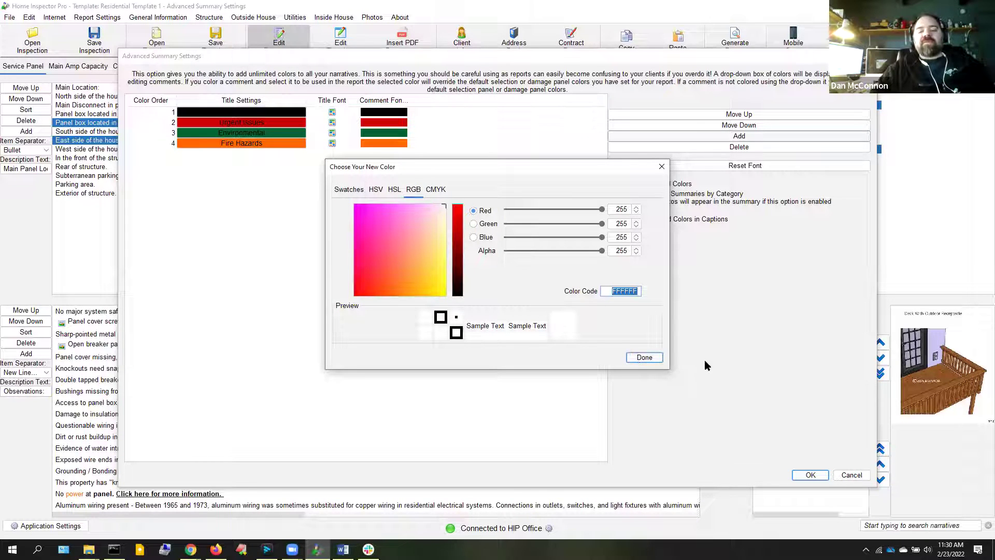
click(644, 357)
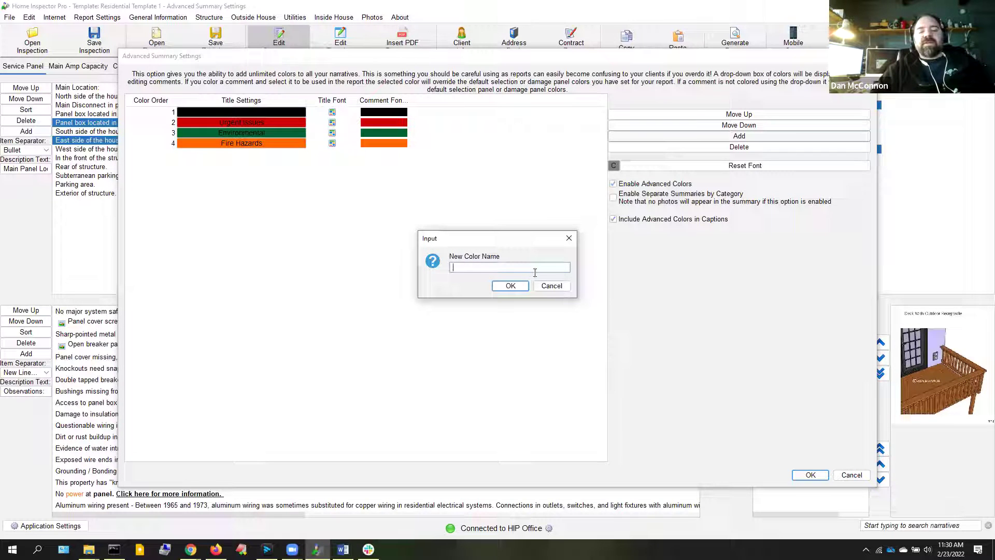
click(551, 286)
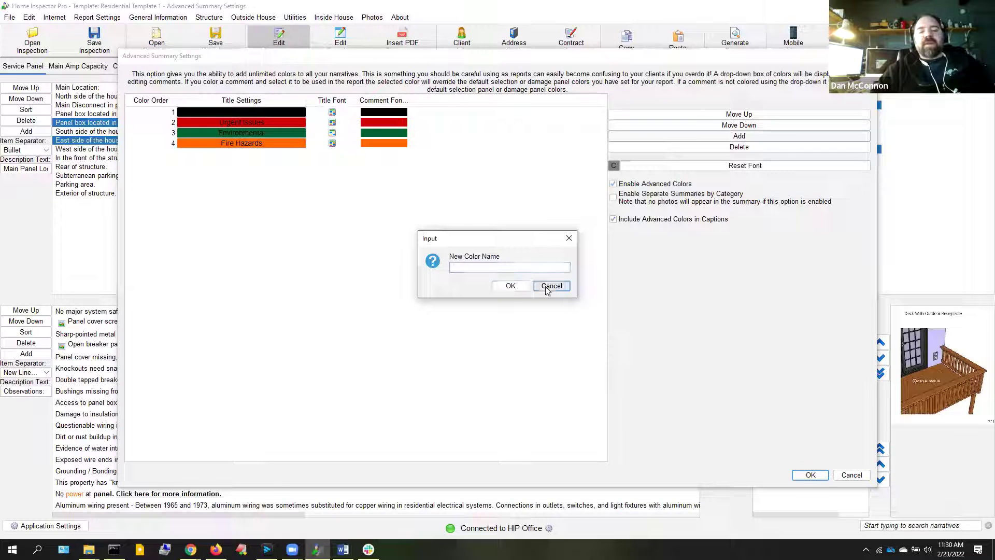
click(810, 475)
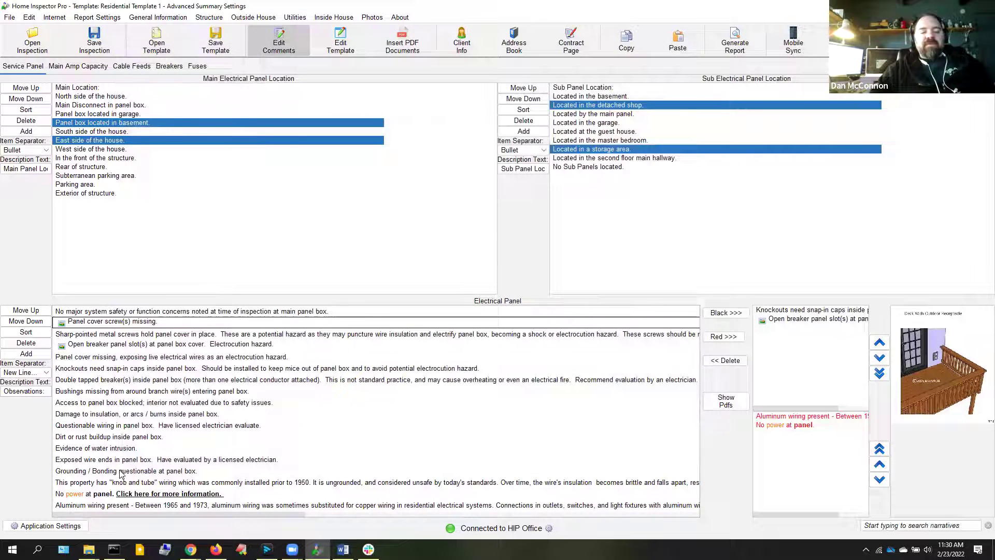
Color the 'Double tapped breaker(s)' comment orange and add it to the chosen panel observations
double_click(82, 384)
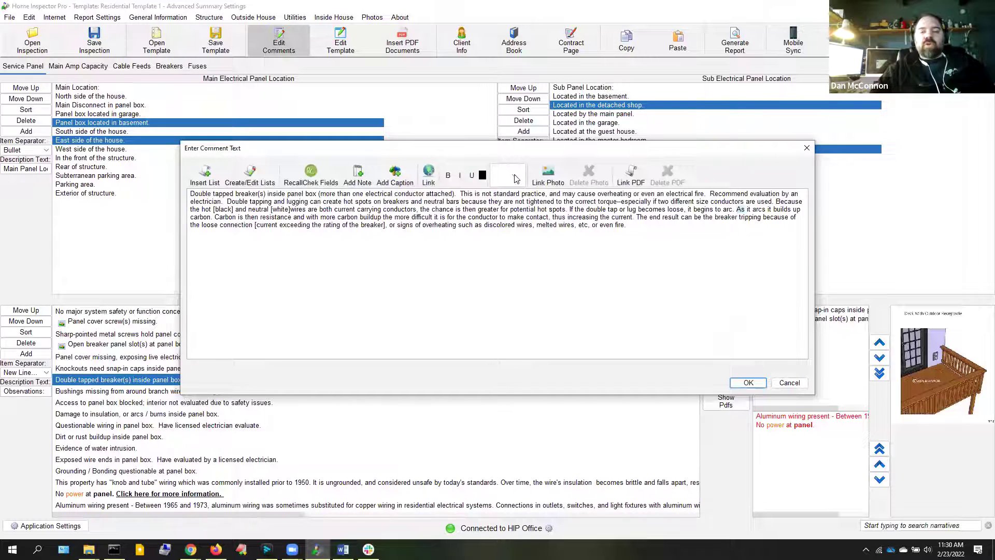
click(516, 178)
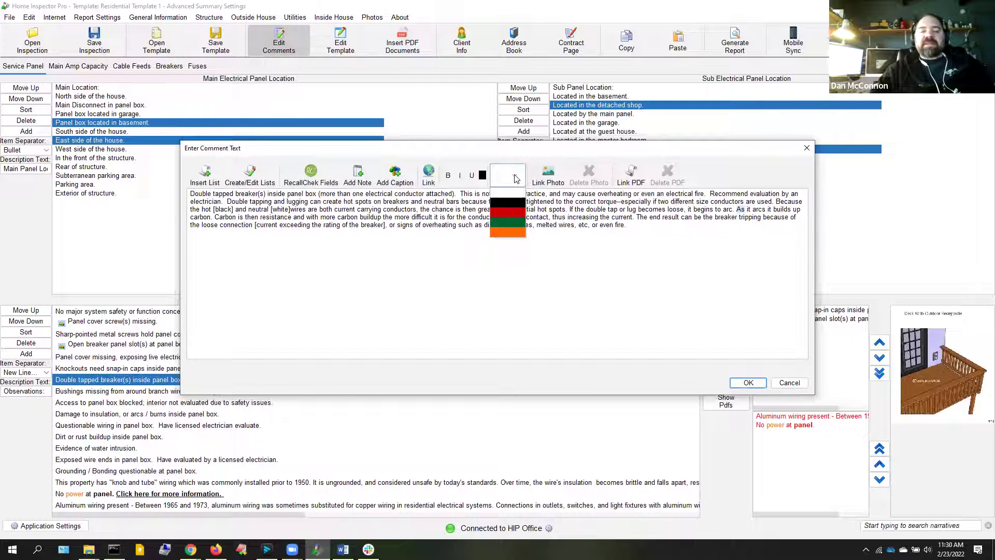
click(508, 232)
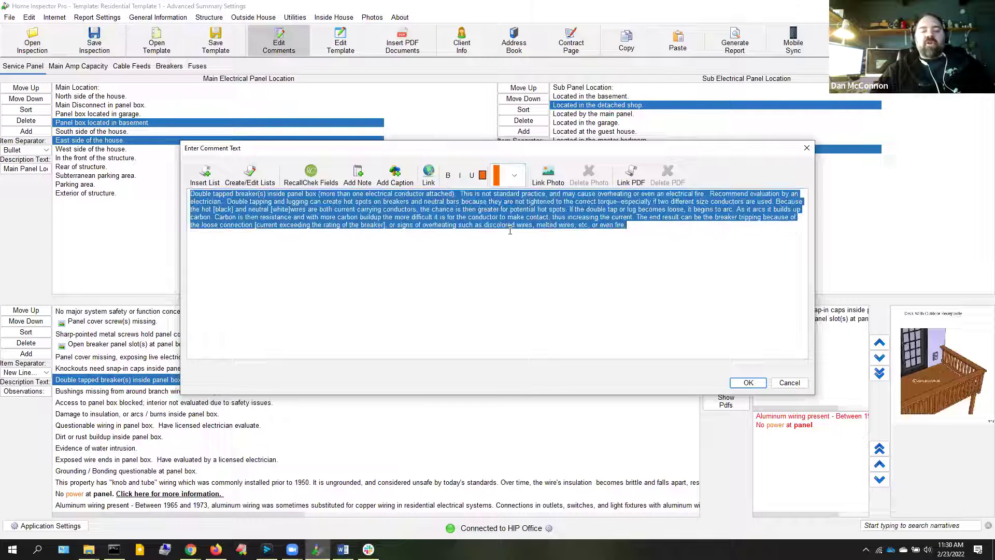
click(534, 269)
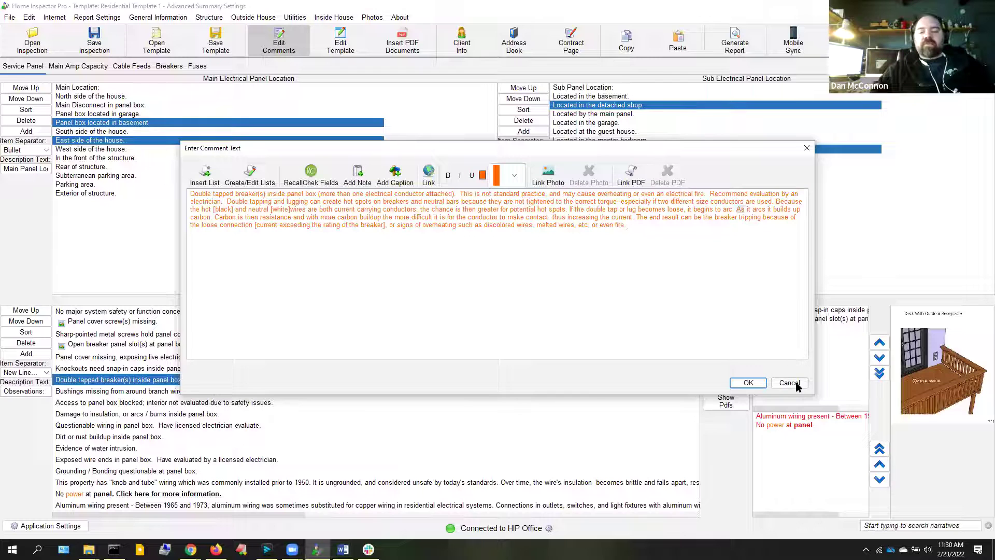
click(749, 383)
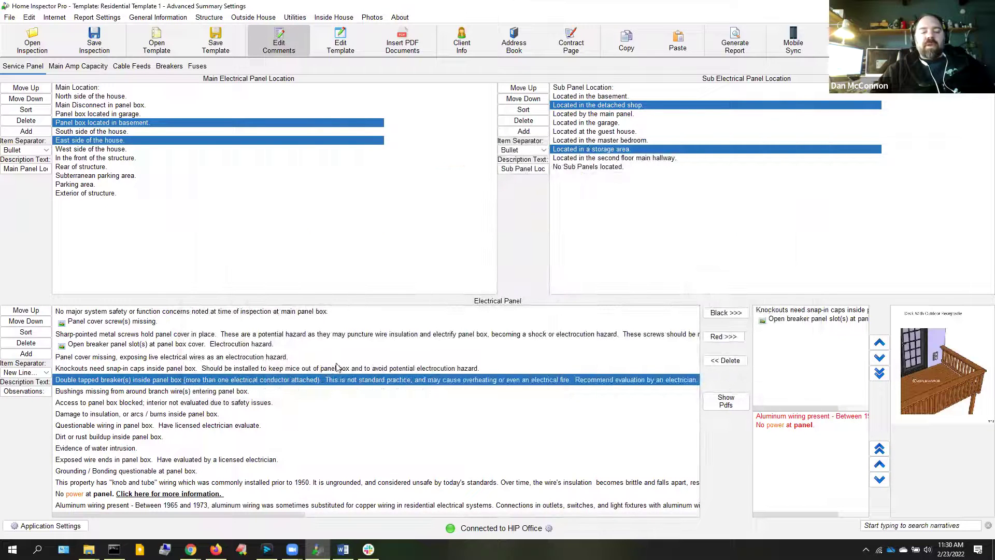
click(300, 384)
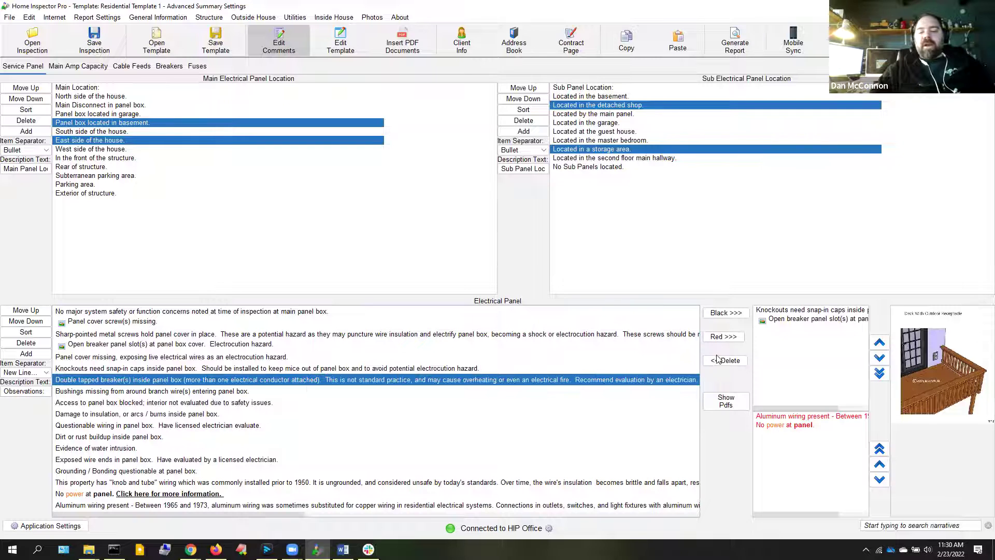
click(719, 338)
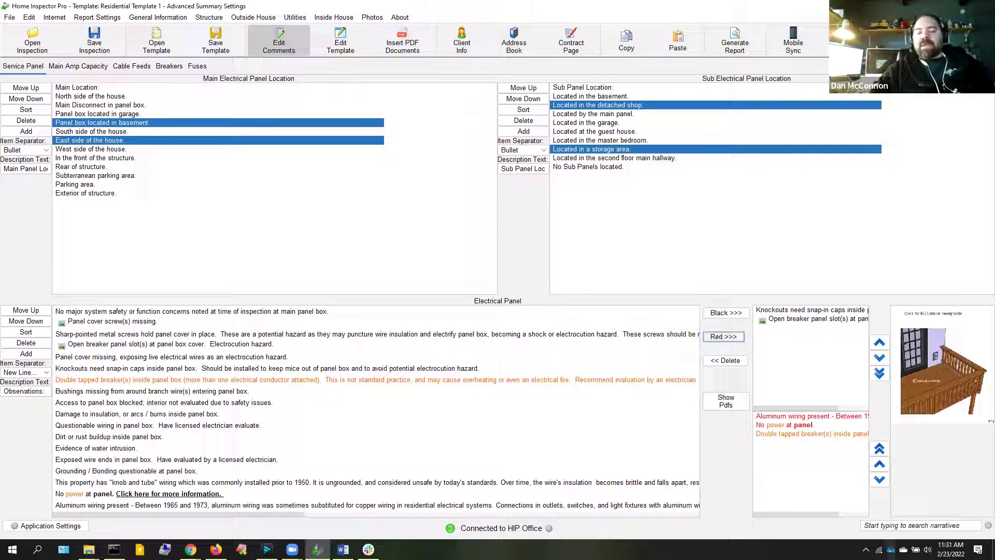
Add 'Dirt or rust buildup inside panel box.' in black and open its comment text
click(816, 434)
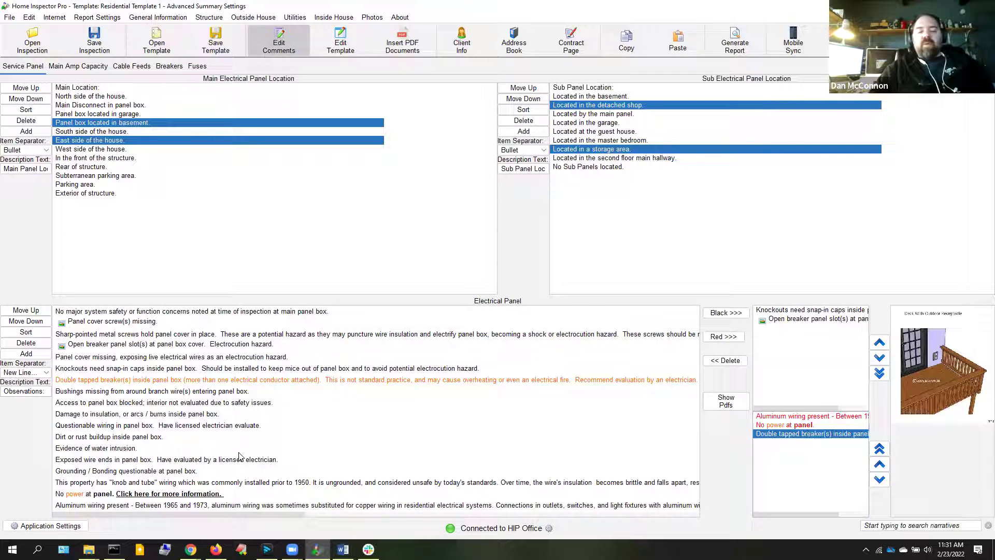
click(114, 438)
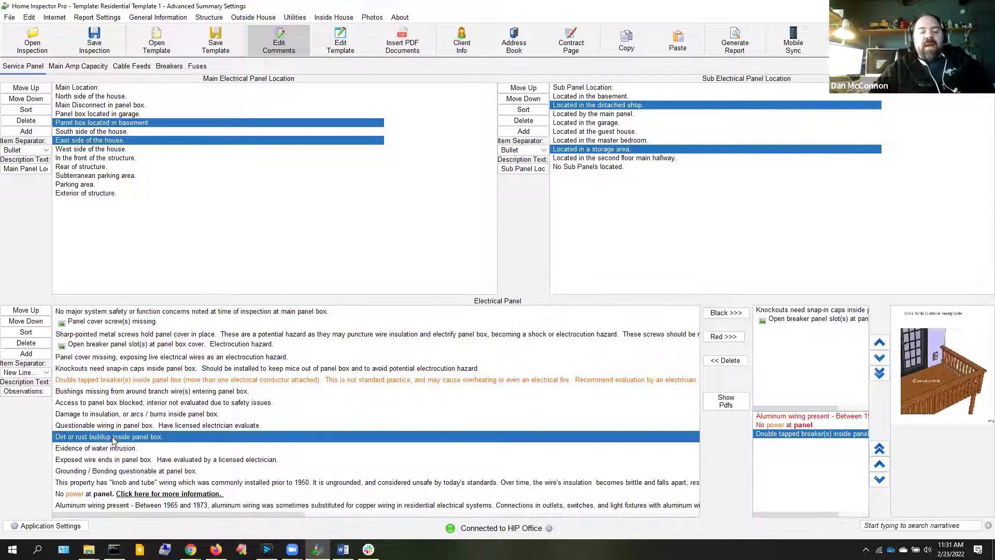
click(736, 314)
double_click(843, 331)
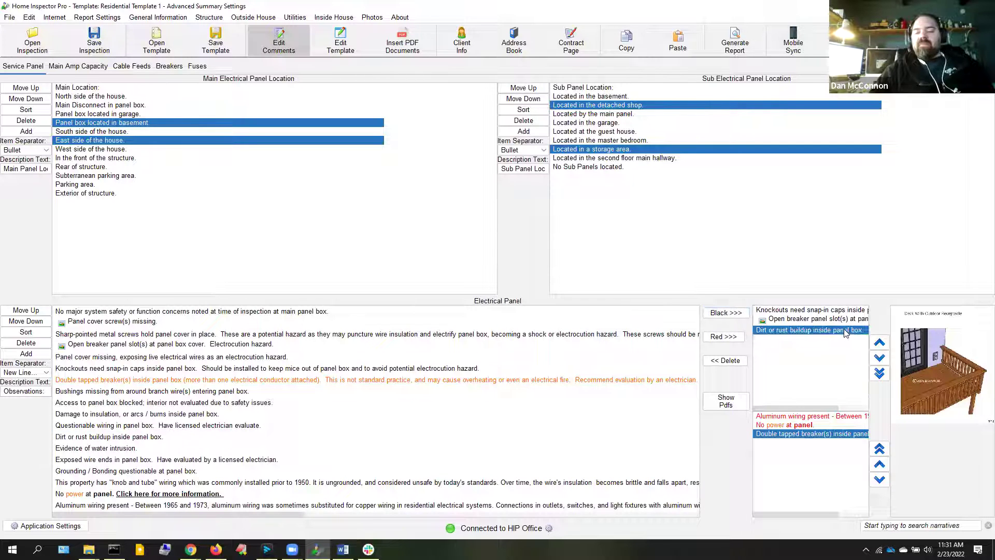
Check the color list twice for the dirt-or-rust comment, cancelling both times to keep it black
click(506, 164)
click(542, 150)
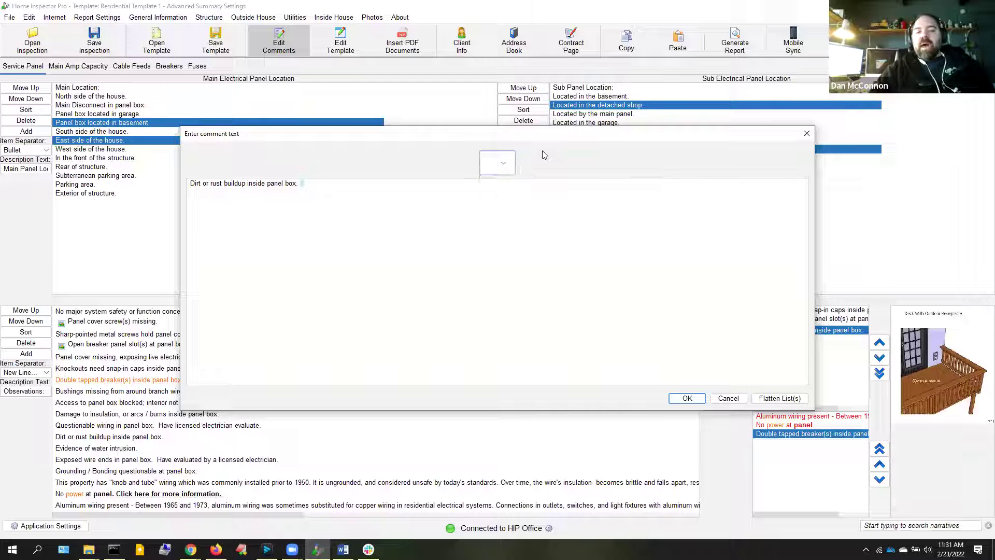
click(728, 399)
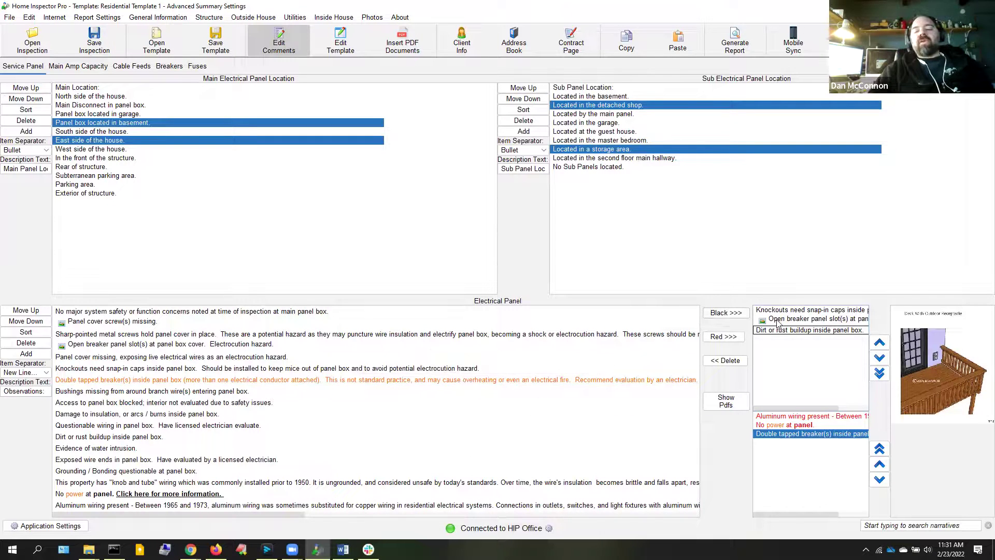
double_click(789, 331)
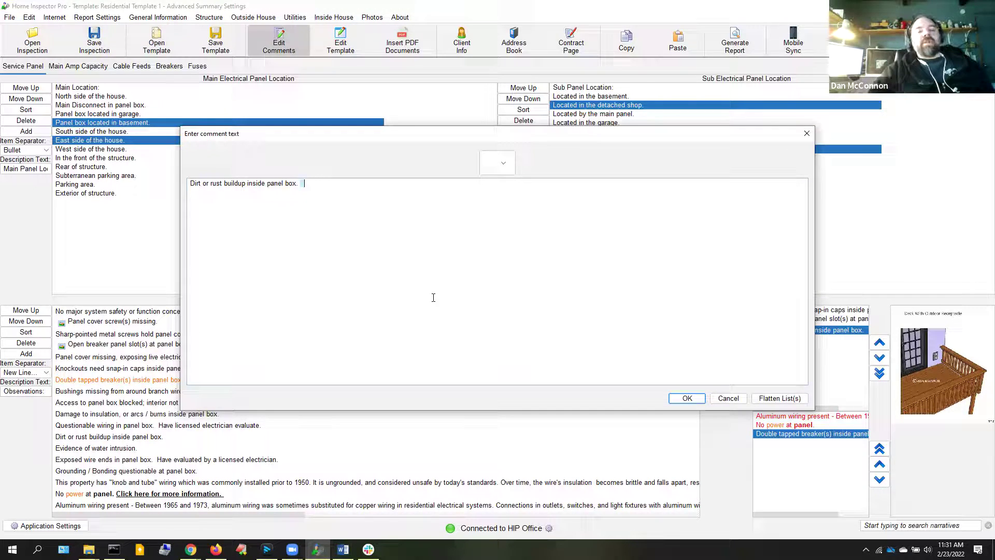
click(508, 167)
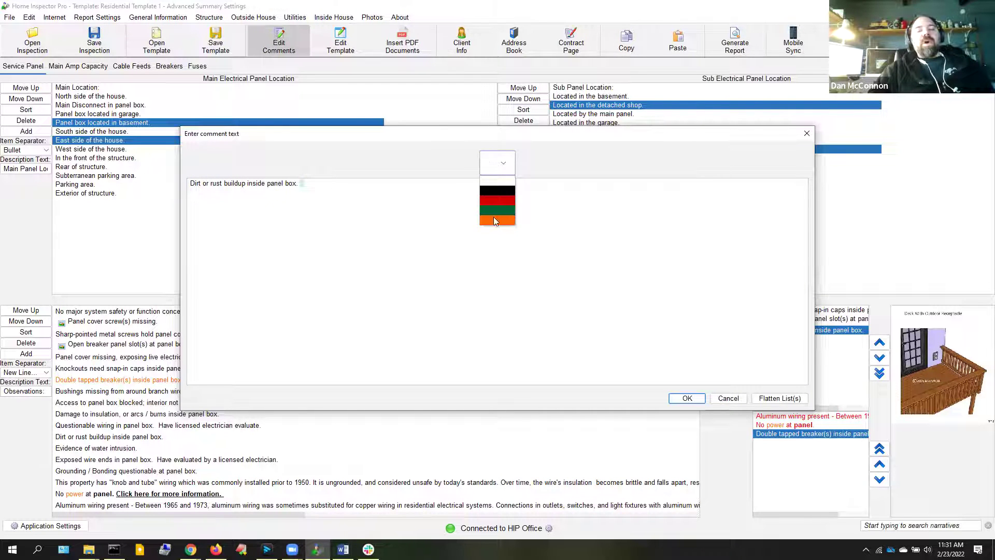
click(556, 161)
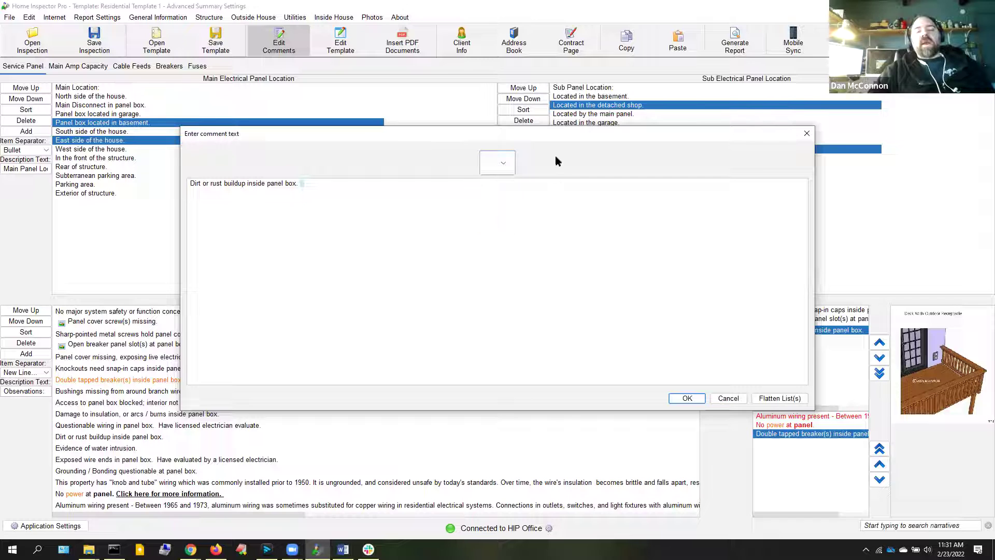
click(728, 398)
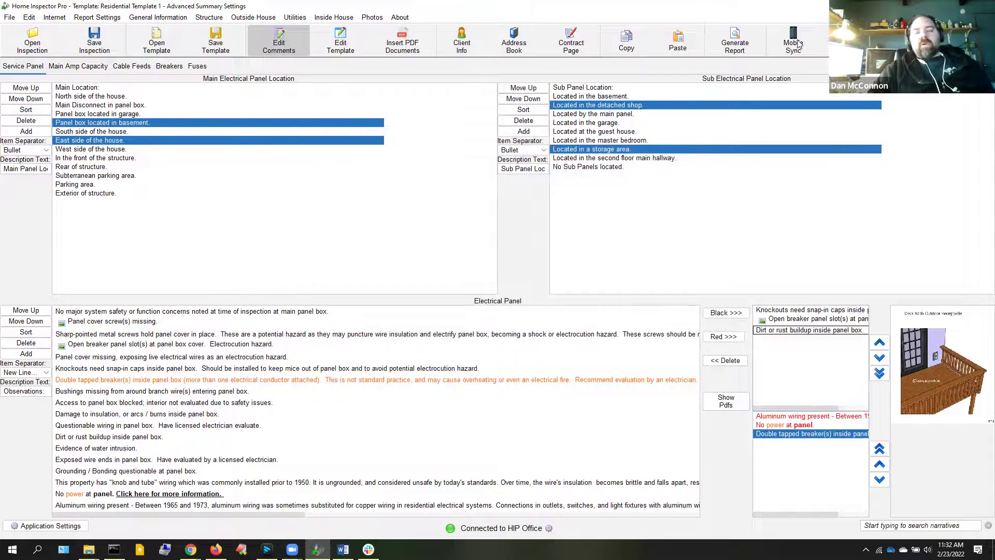
Generate the report as test.pdf, accepting the default print settings
click(730, 49)
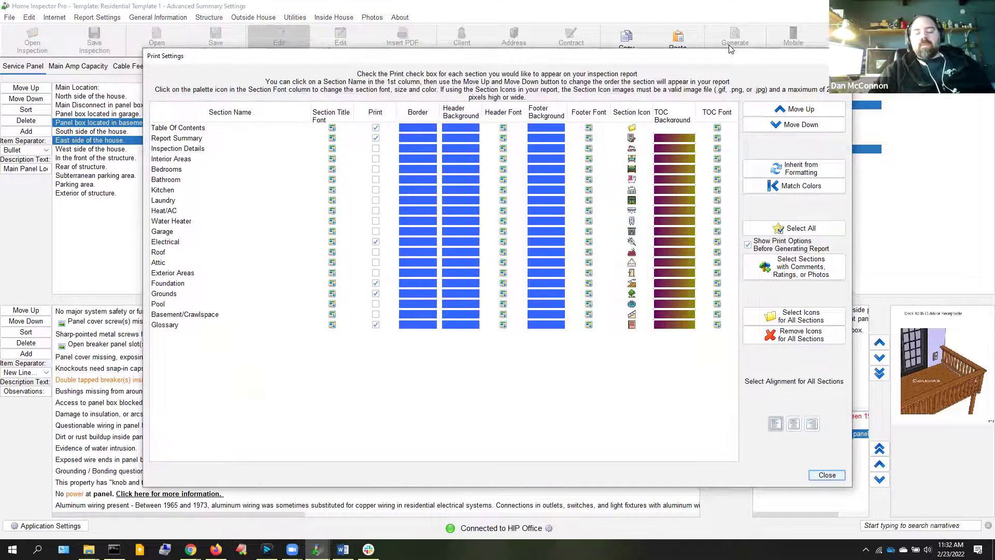
key(Return)
key(Return)
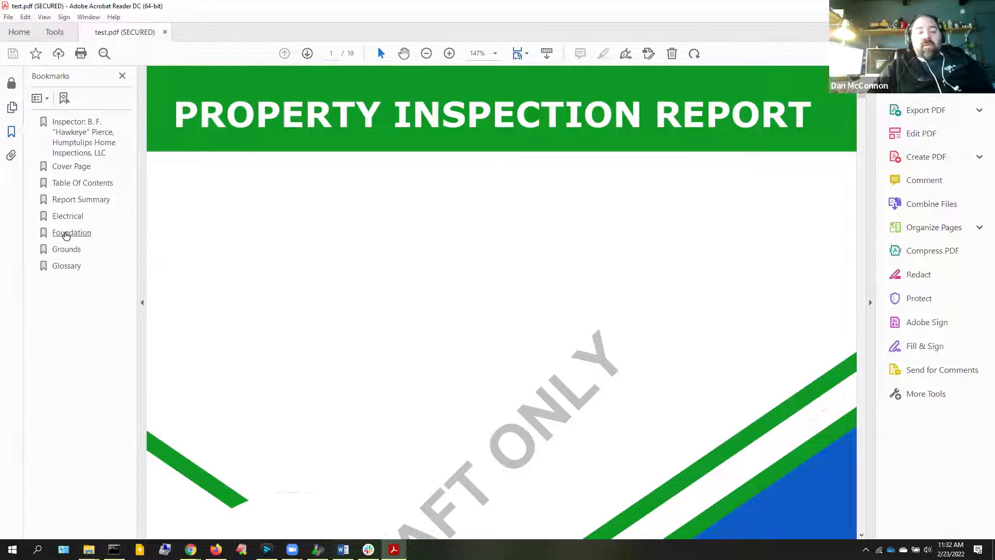
Review the Report Summary and Electrical pages via bookmarks, then close Acrobat Reader
click(67, 221)
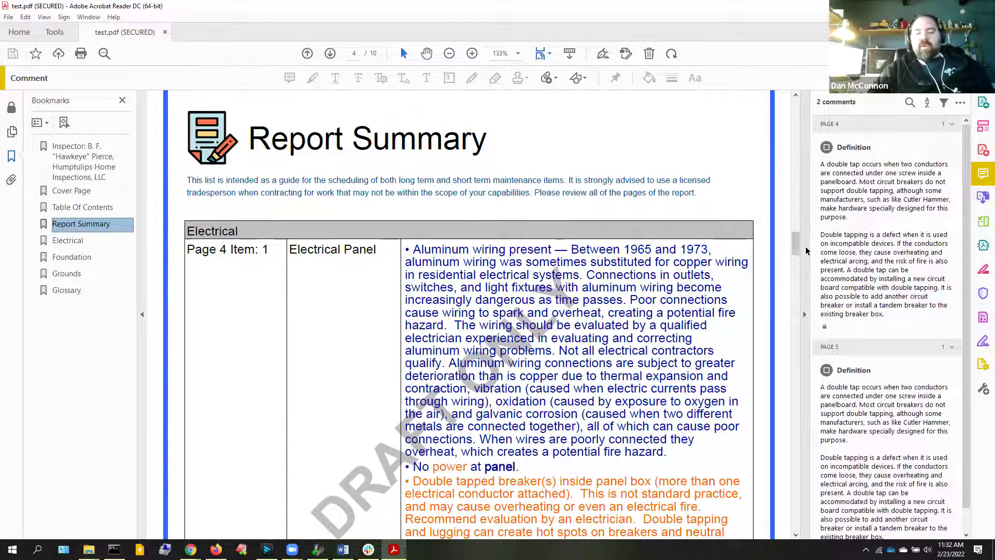
mouse_move(796, 247)
mouse_down()
mouse_move(797, 267)
mouse_move(797, 247)
mouse_move(797, 256)
mouse_up()
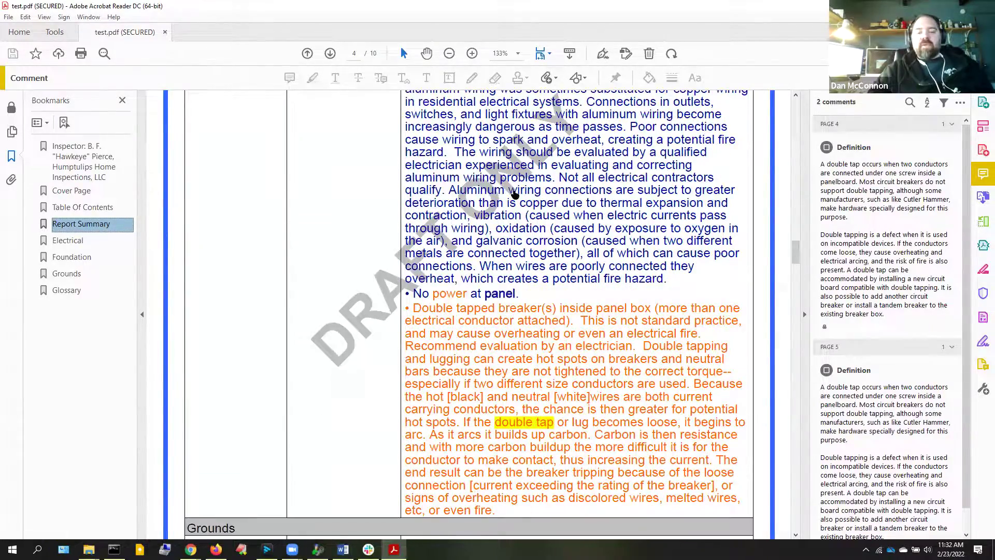
click(514, 190)
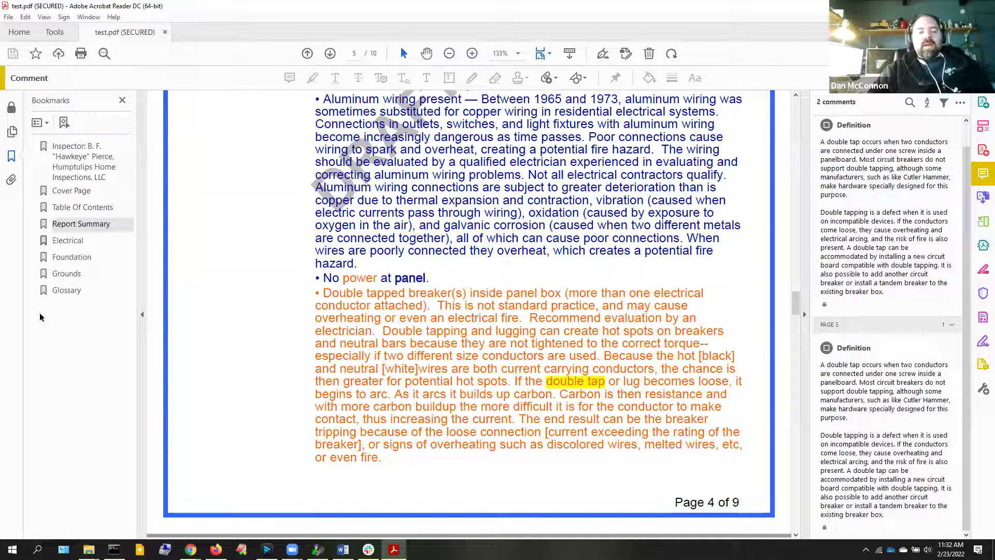
click(70, 238)
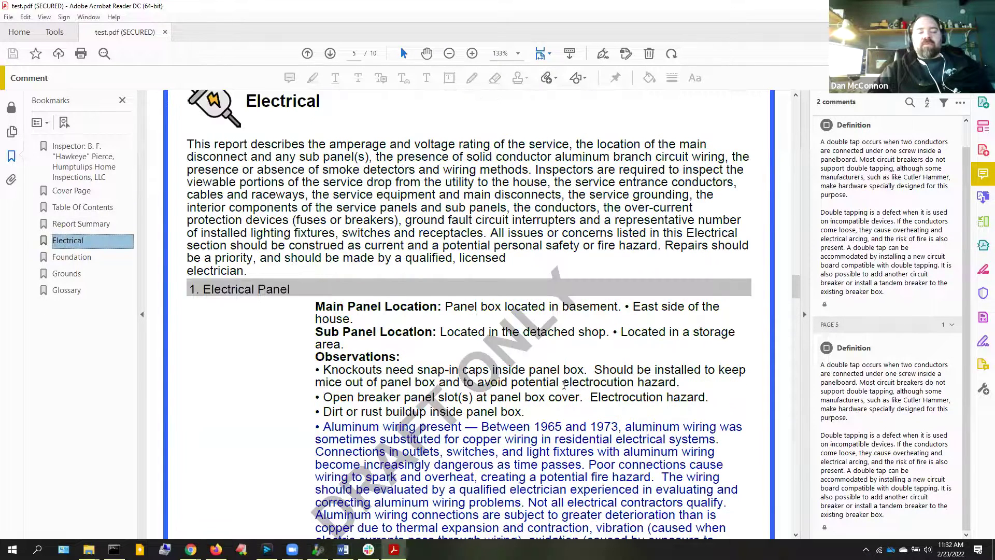
click(797, 490)
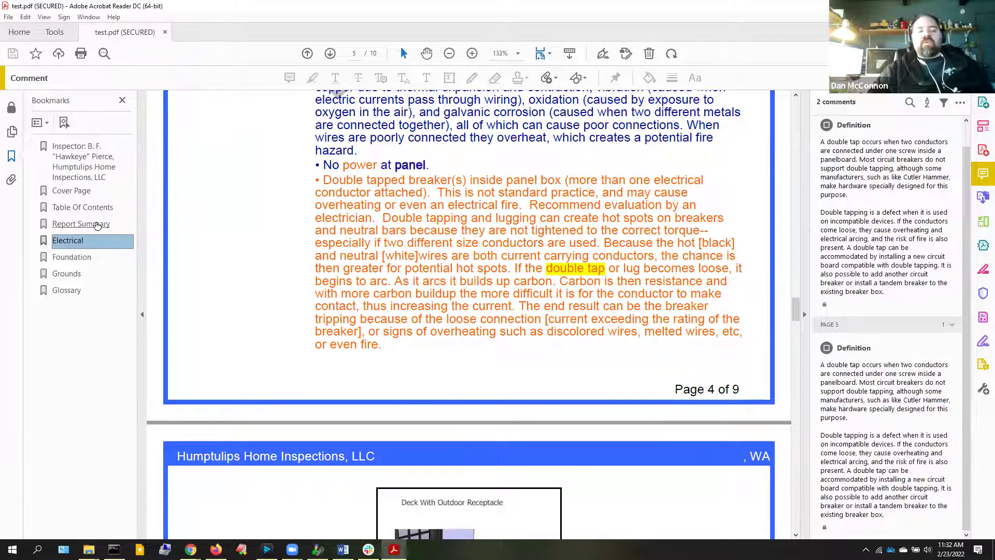
click(97, 225)
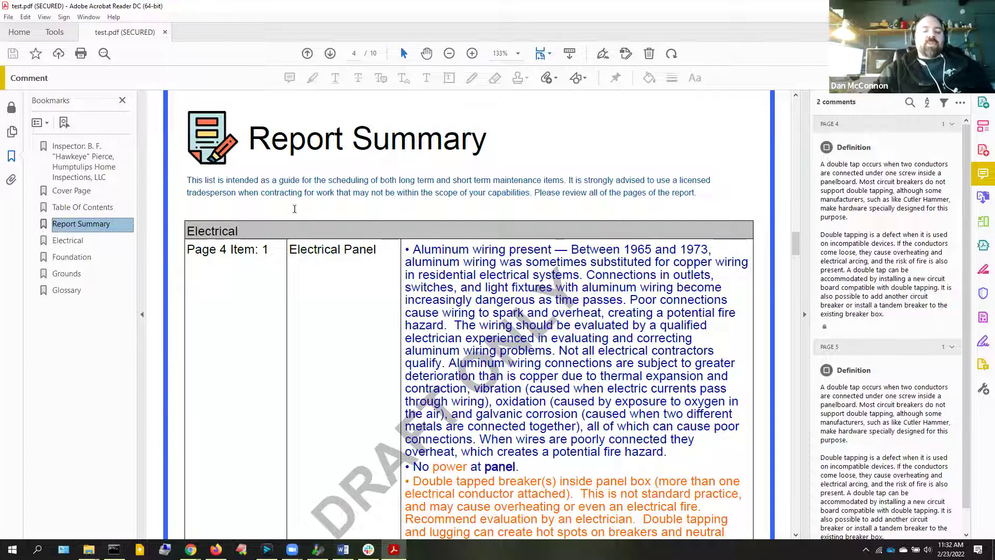
double_click(9, 7)
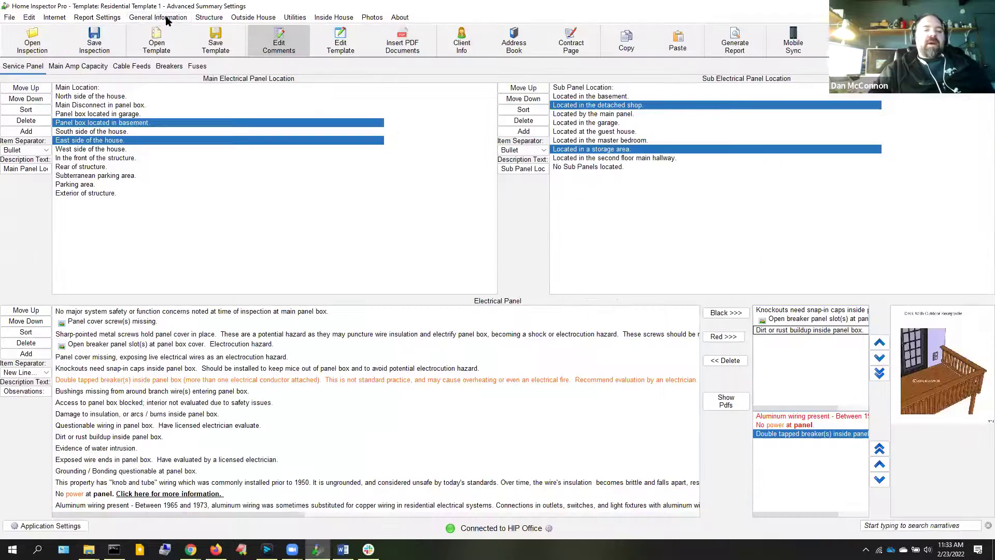
Enable separate summaries by category with default title 'General Items', then regenerate the report
click(104, 20)
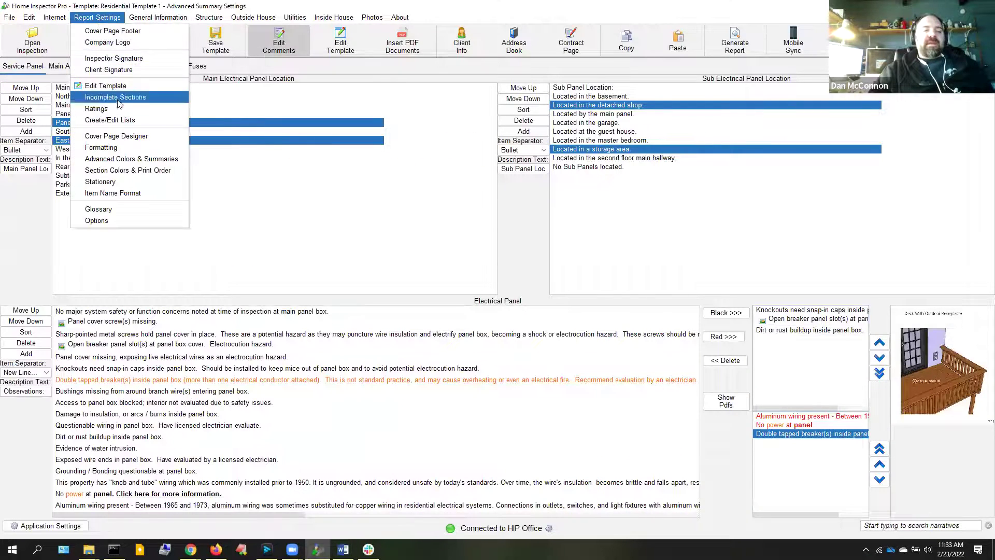
click(147, 164)
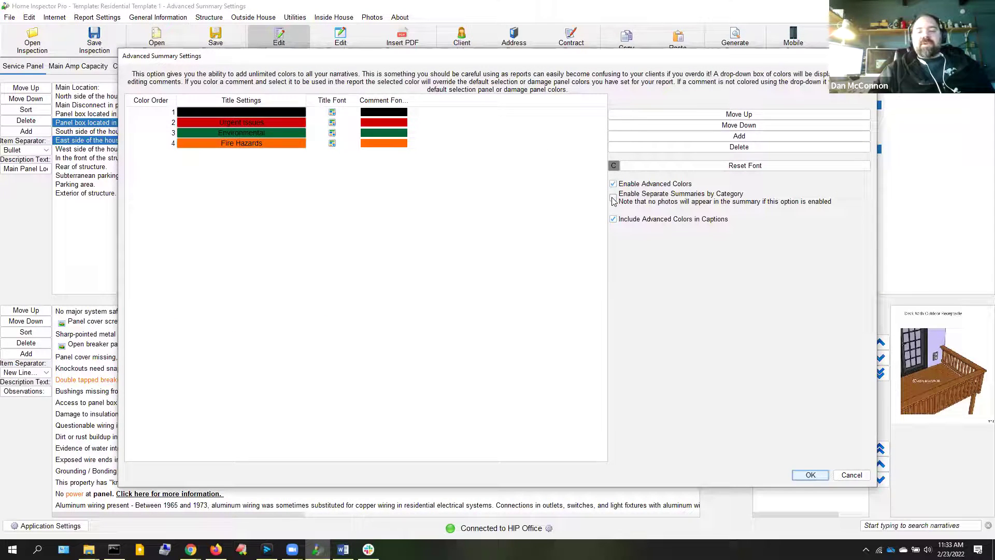
click(614, 199)
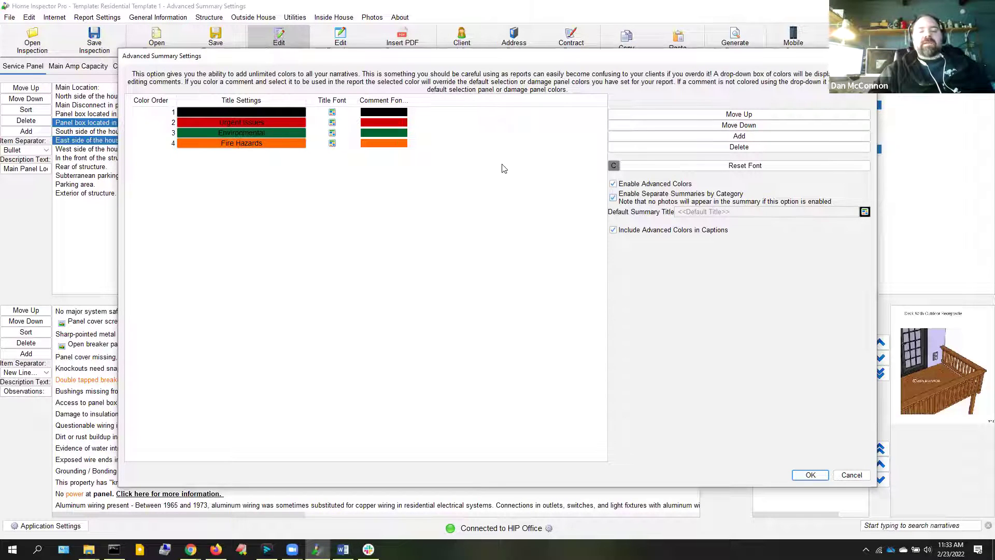
click(700, 211)
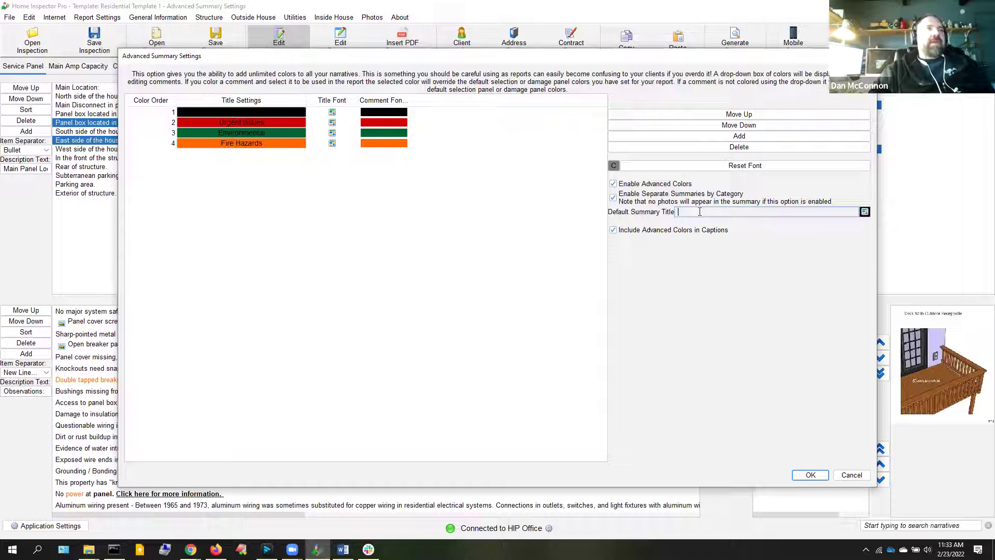
text(General Items)
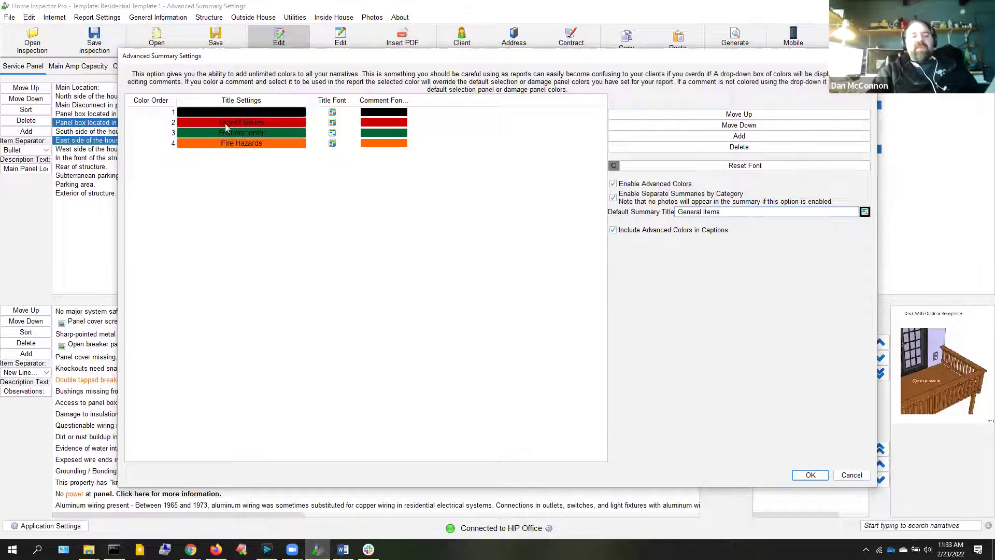
click(811, 476)
click(734, 46)
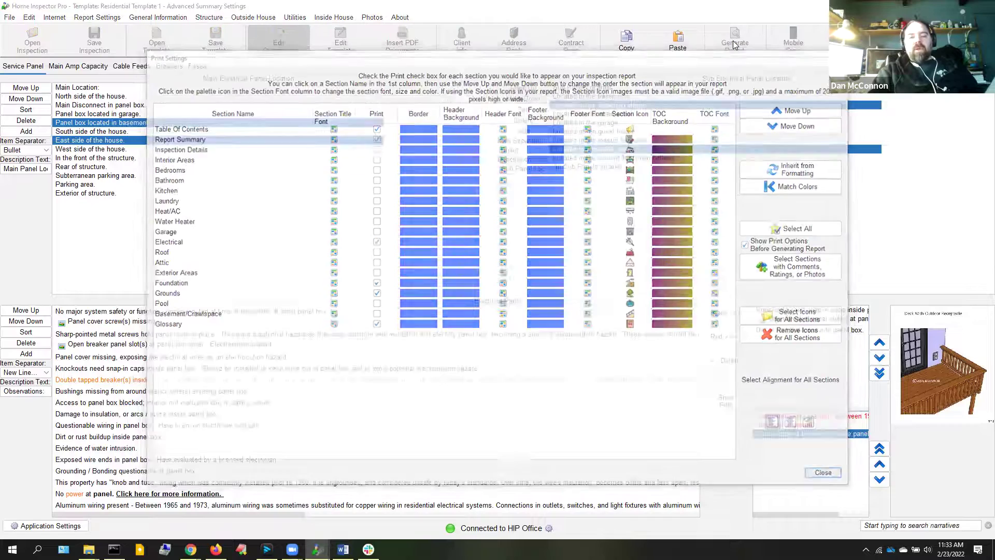
key(Return)
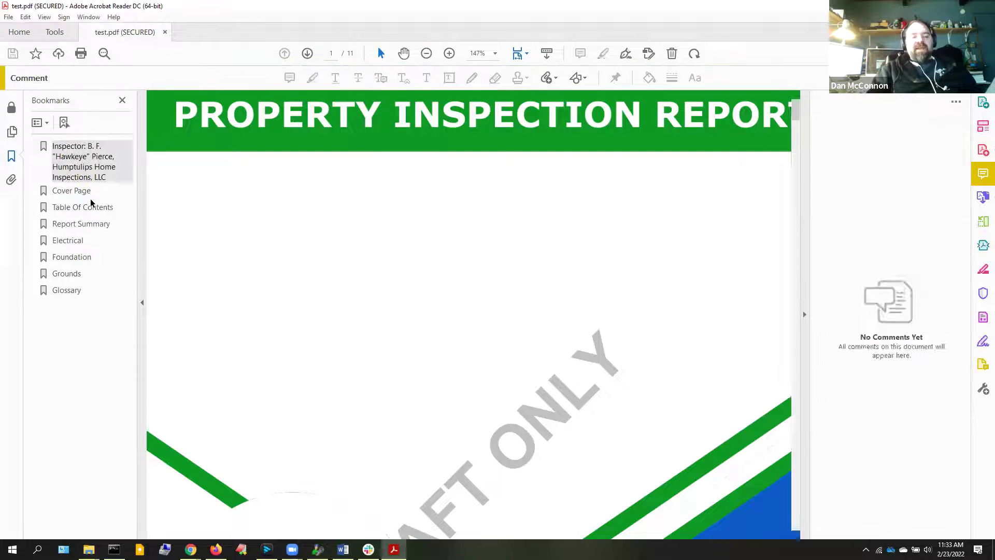
Jump to the Report Summary at page-level zoom and scroll its General Items and Fire Hazards tables
click(86, 225)
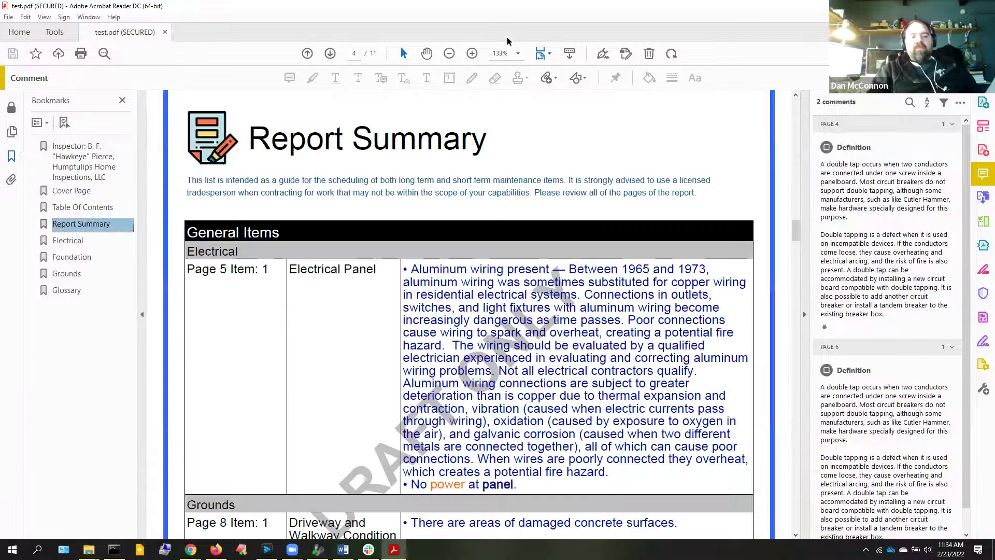
click(518, 51)
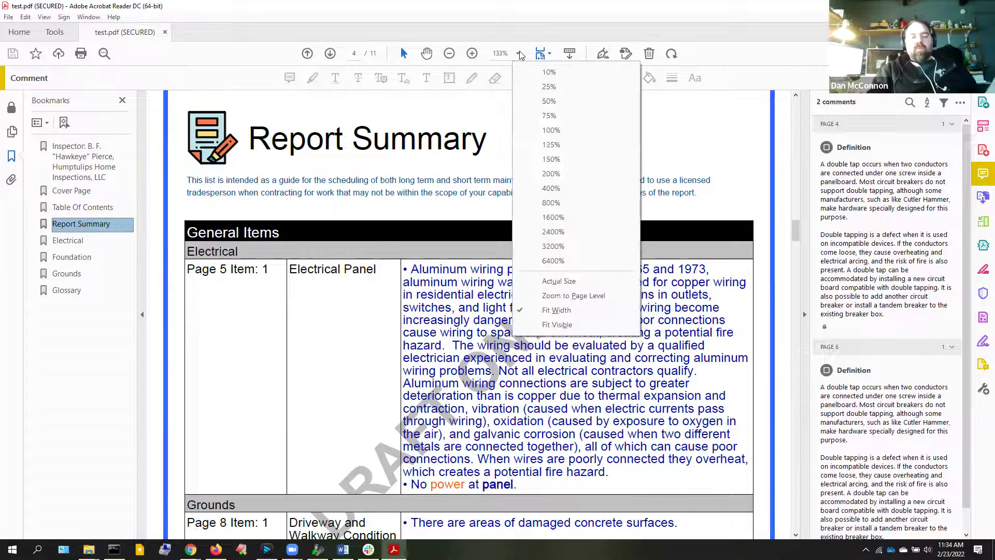
click(569, 297)
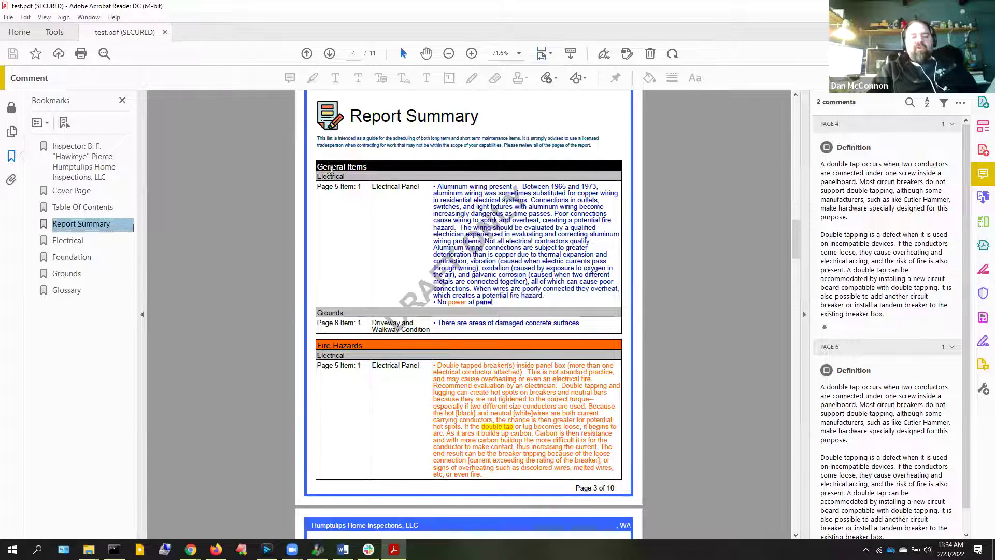
triple_click(357, 168)
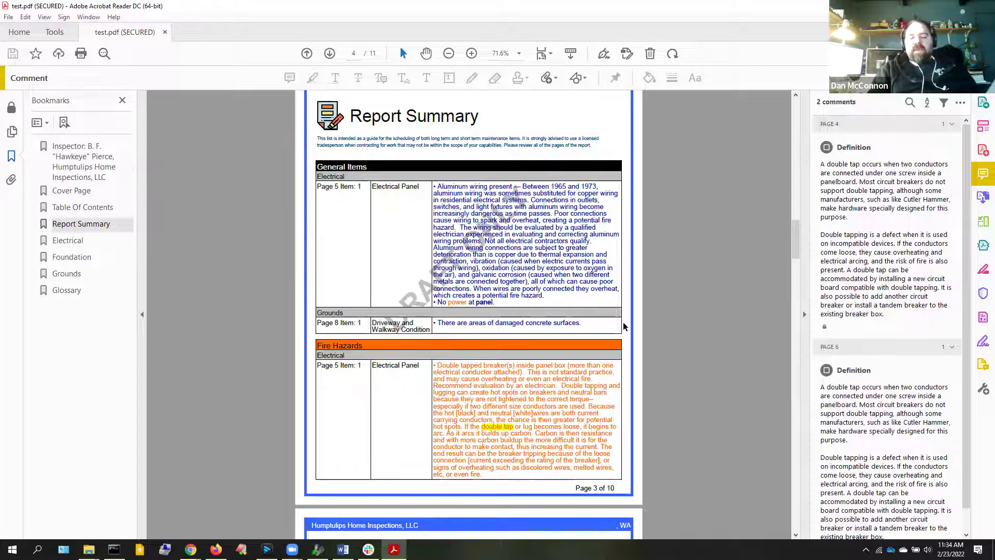
scroll(624, 325, down, 5)
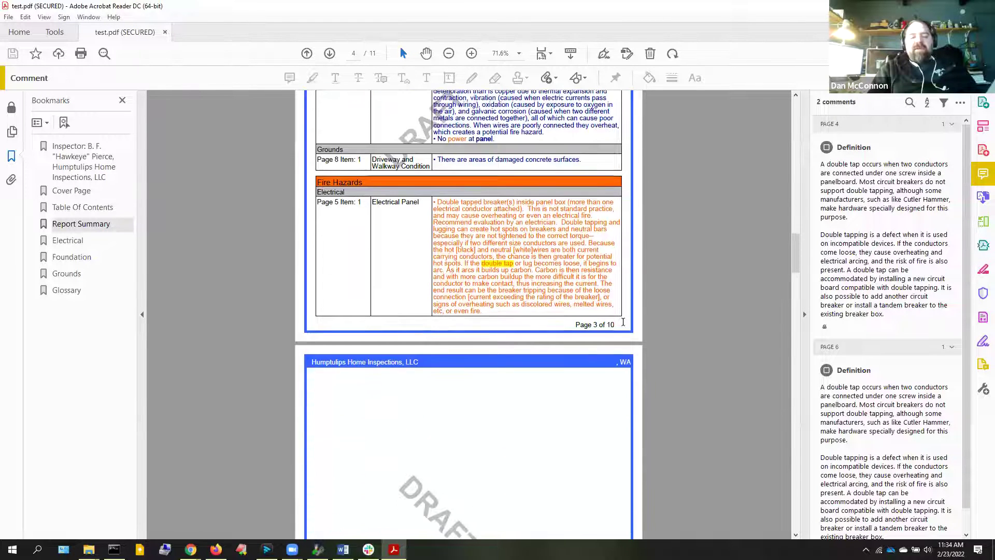
scroll(623, 321, up, 2)
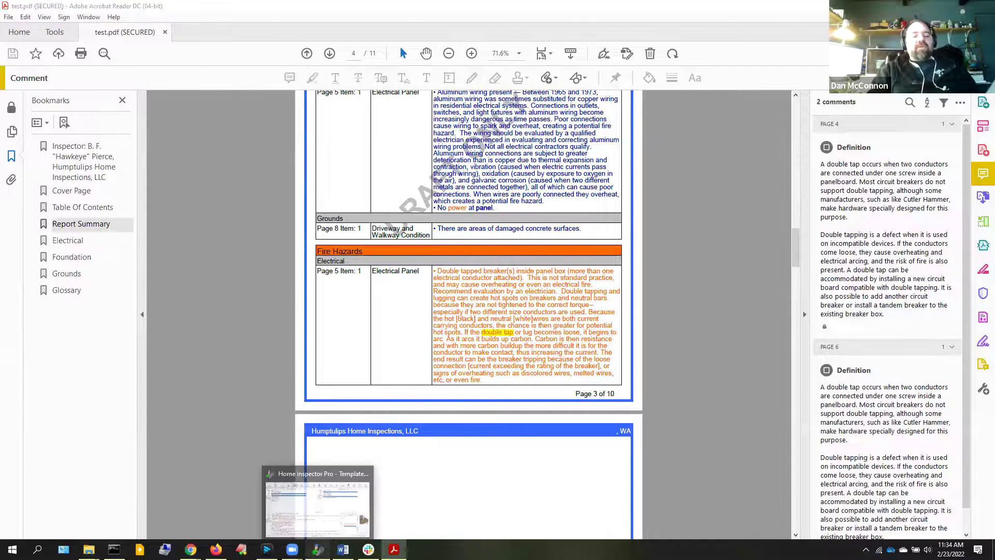
Back in Home Inspector Pro, tick the Monitor rating for the Electrical Panel comments
click(317, 549)
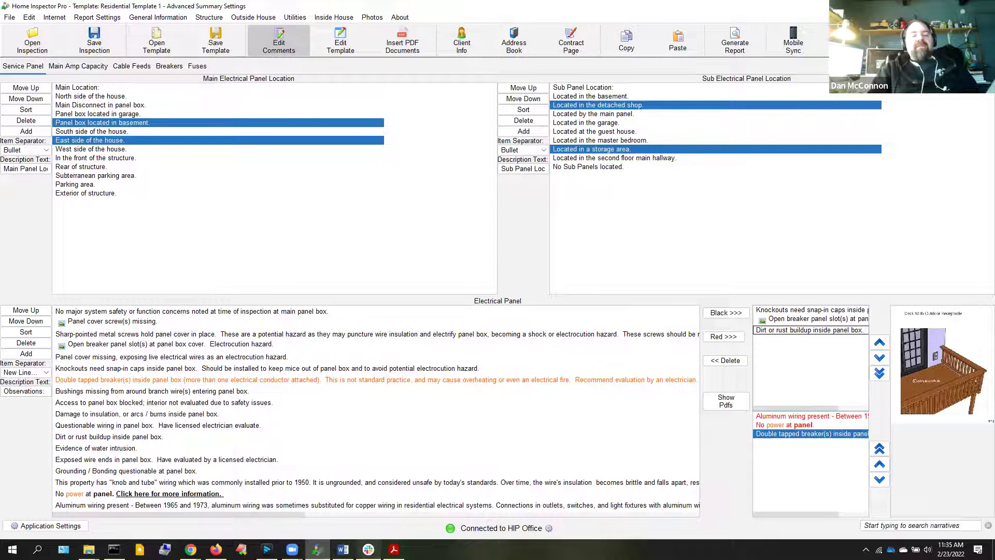
mouse_move(368, 548)
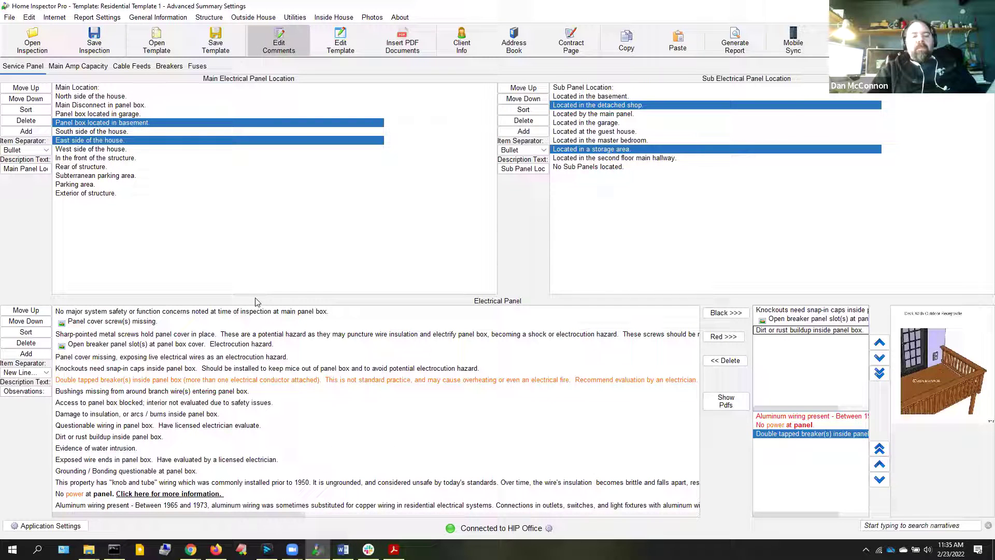
click(279, 39)
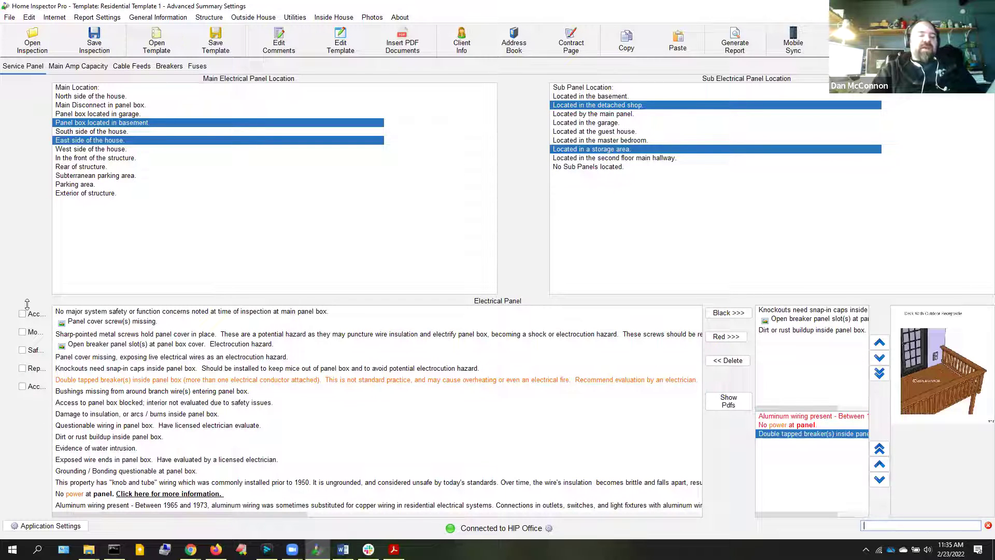
click(23, 332)
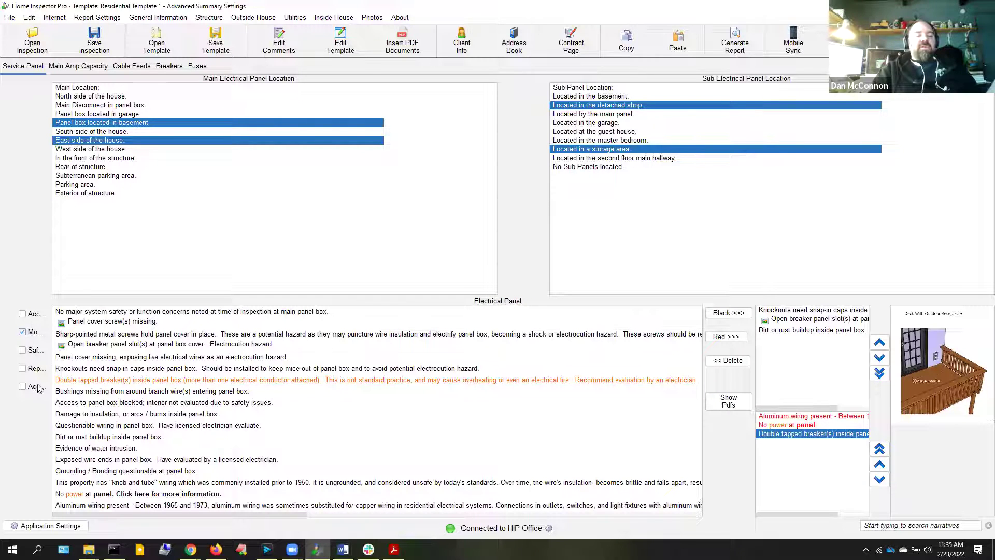
click(98, 18)
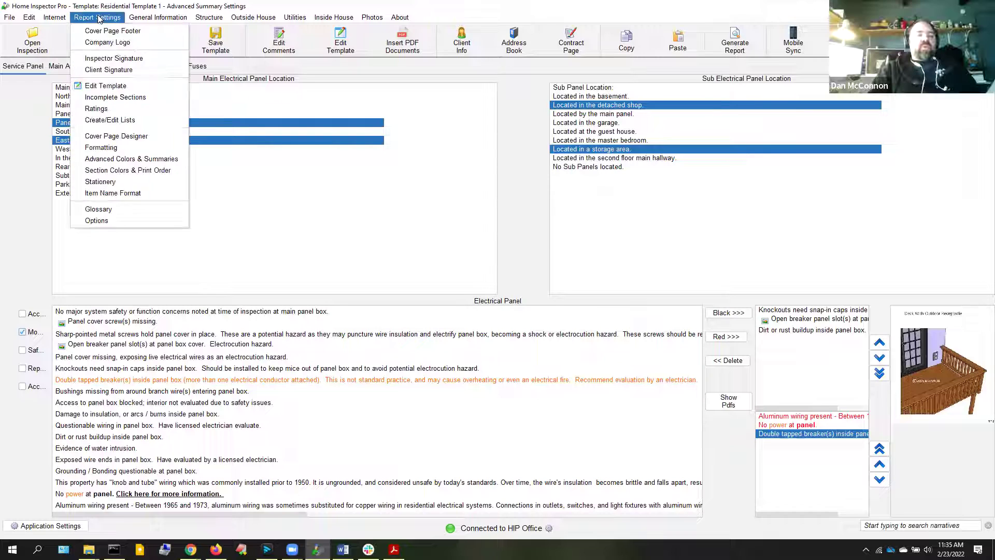
Review the Ratings settings, then close the Acrobat window showing the old report
click(118, 111)
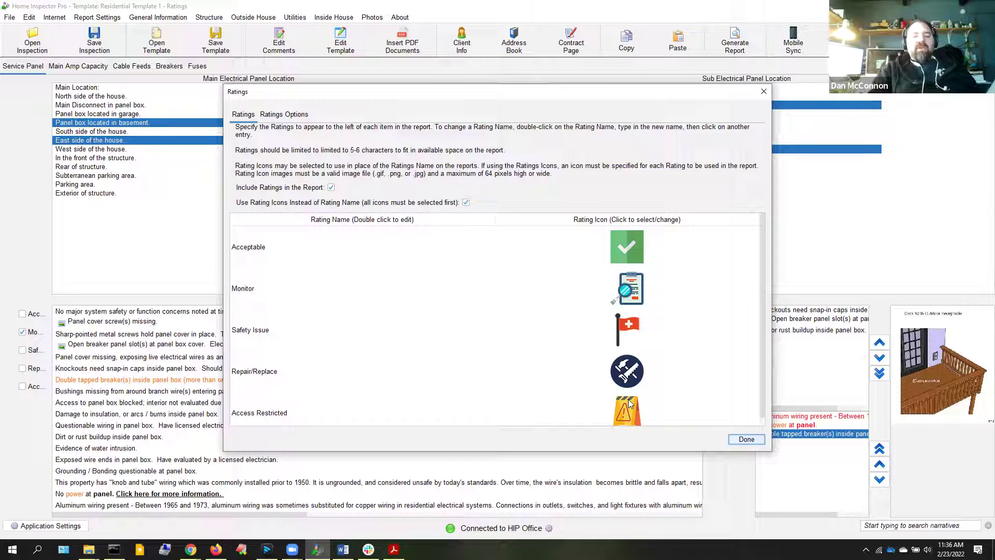
click(746, 439)
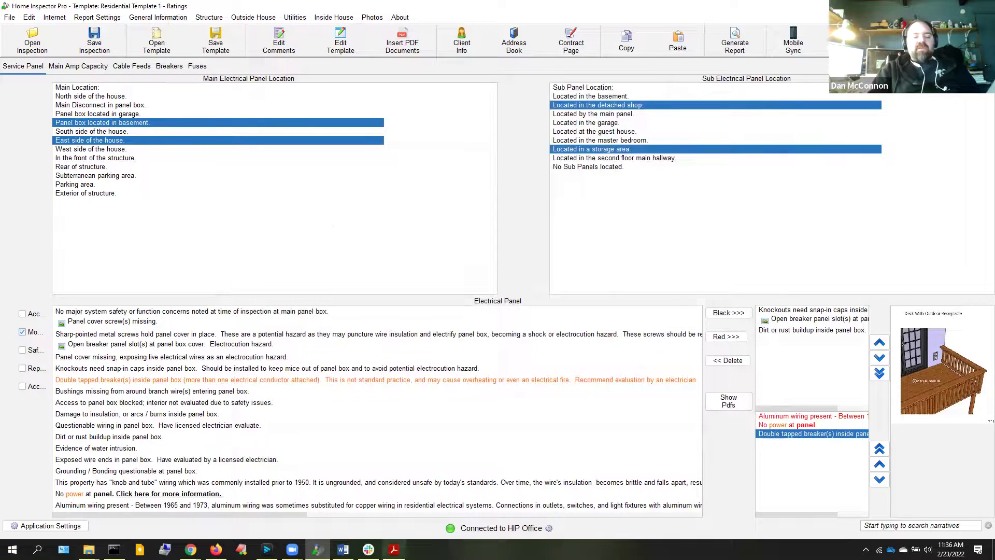
mouse_move(394, 549)
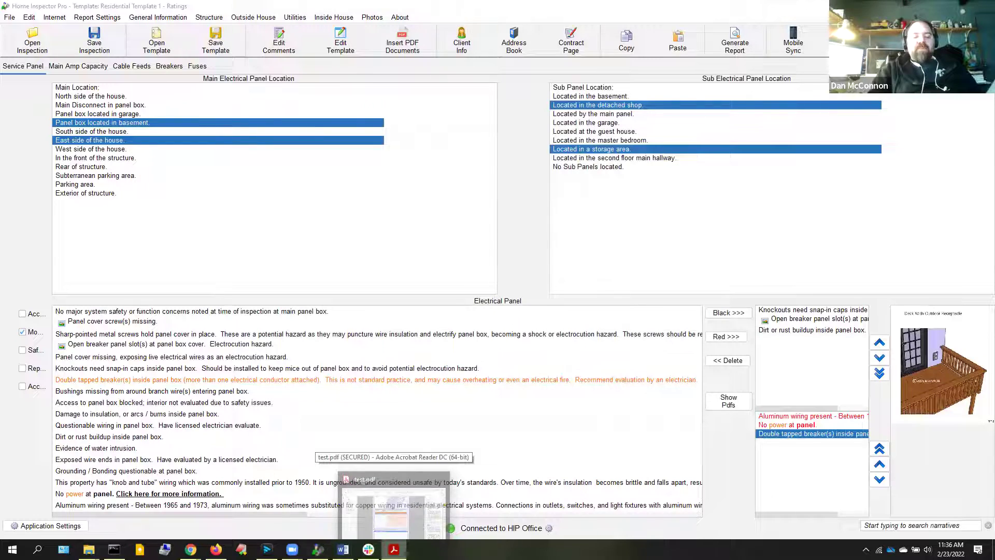
right_click(394, 549)
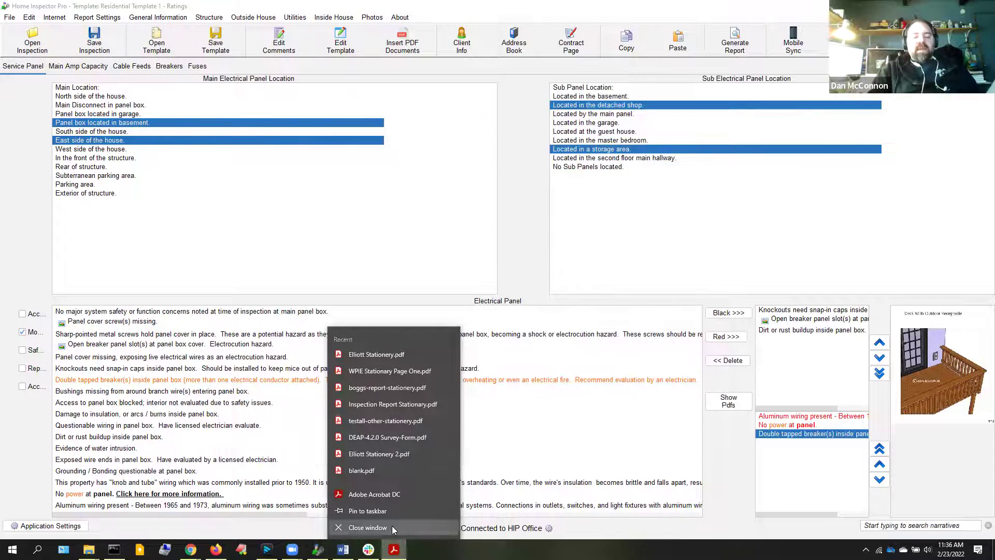
click(393, 527)
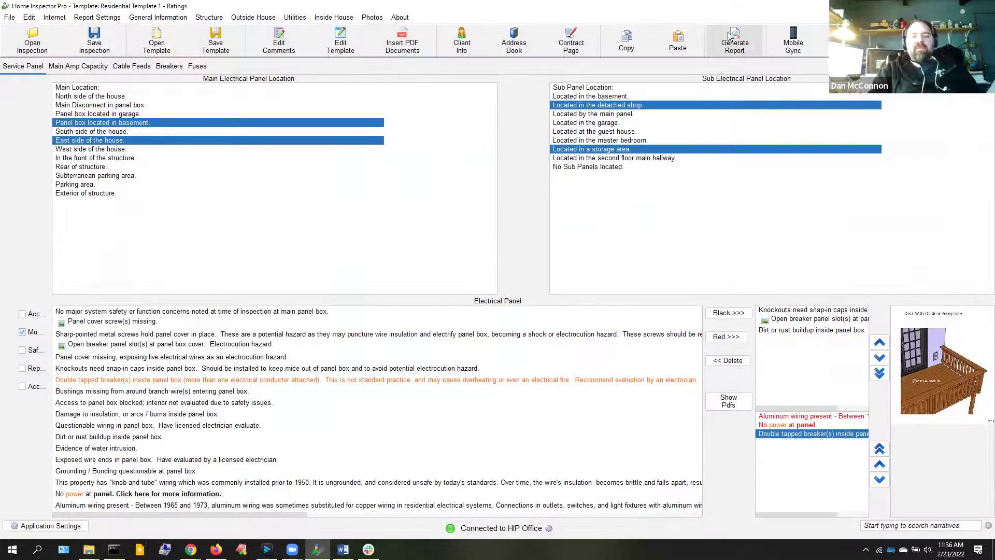
Generate the inspection report, saving it as test.pdf
click(729, 35)
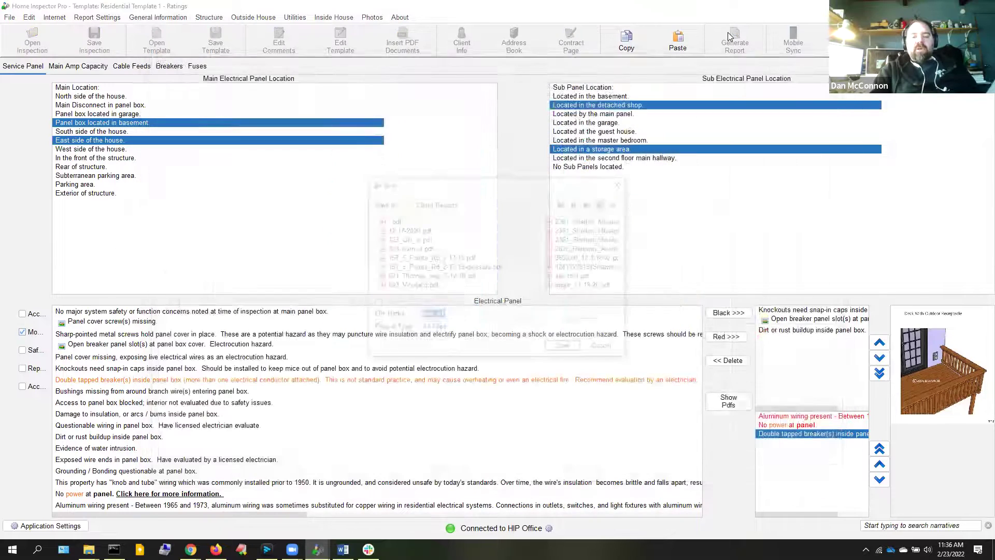
key(Return)
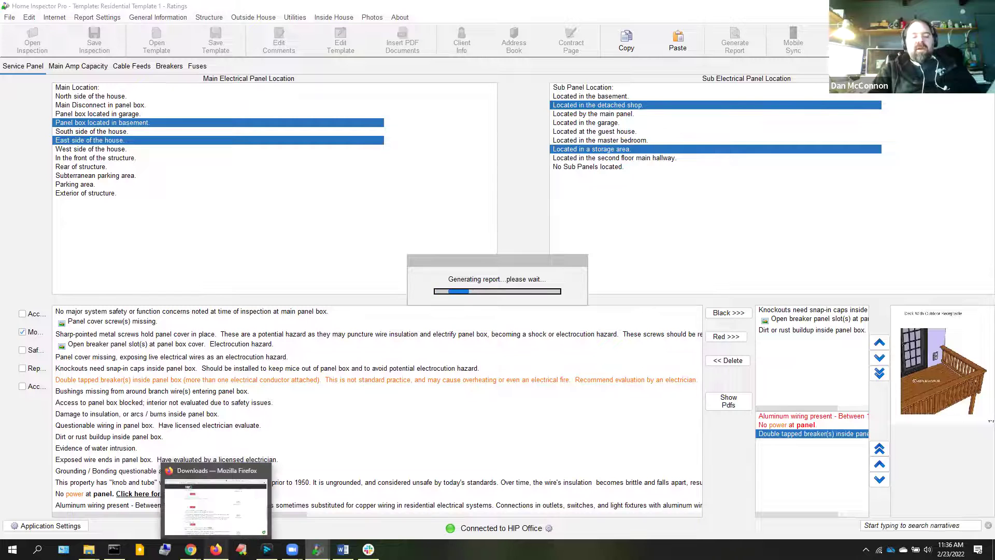
click(216, 549)
Open flaticon.com in a new Firefox tab
key(ctrl+t)
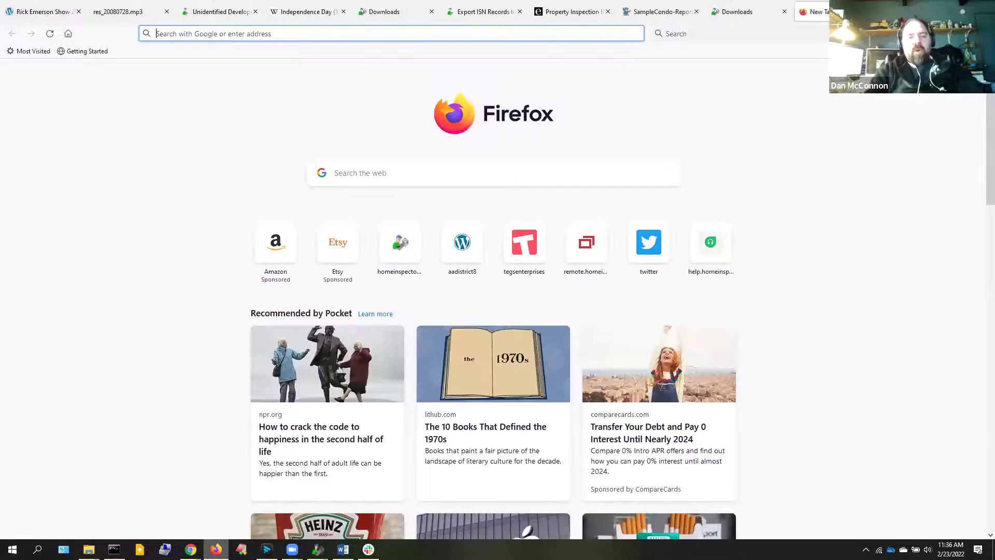
text(fla)
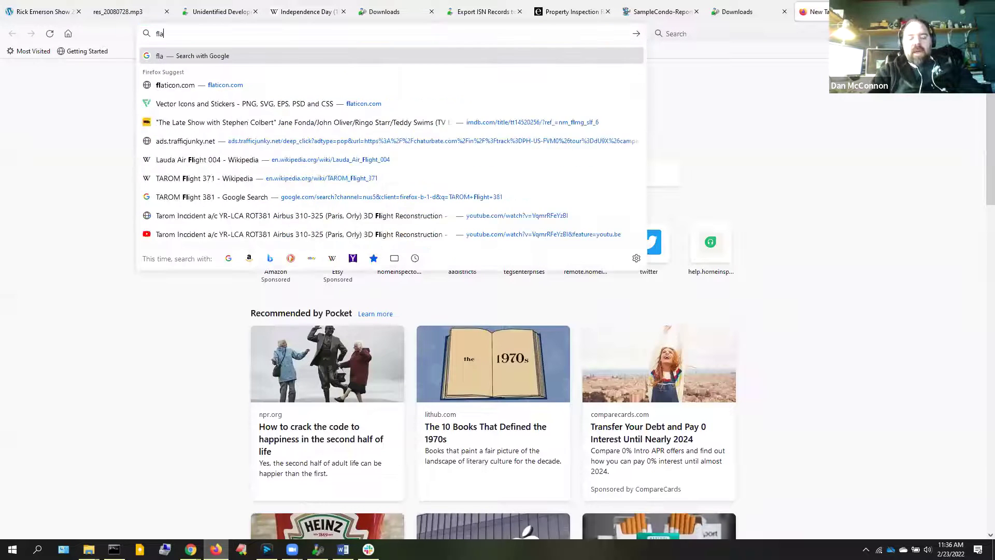
text(t)
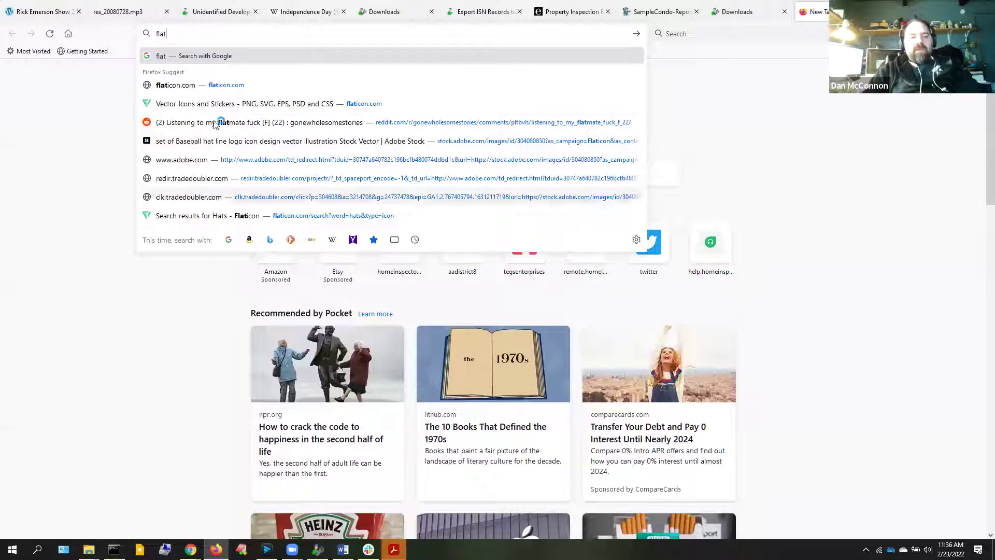
click(248, 105)
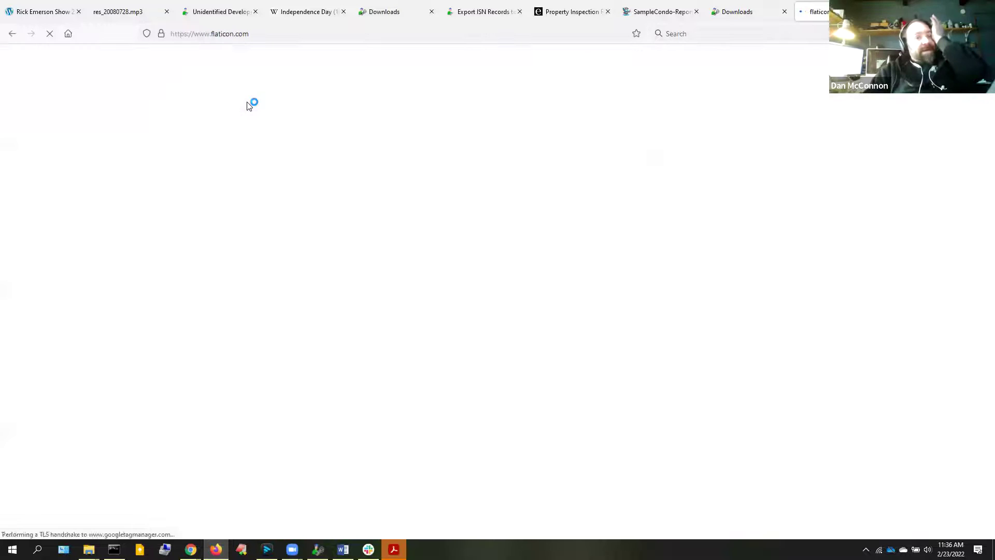
click(224, 32)
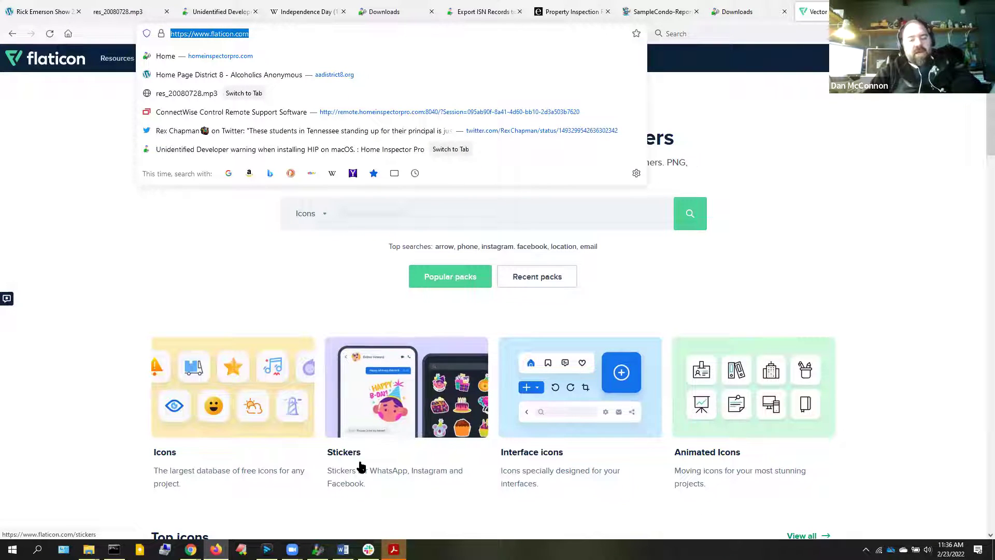
click(652, 525)
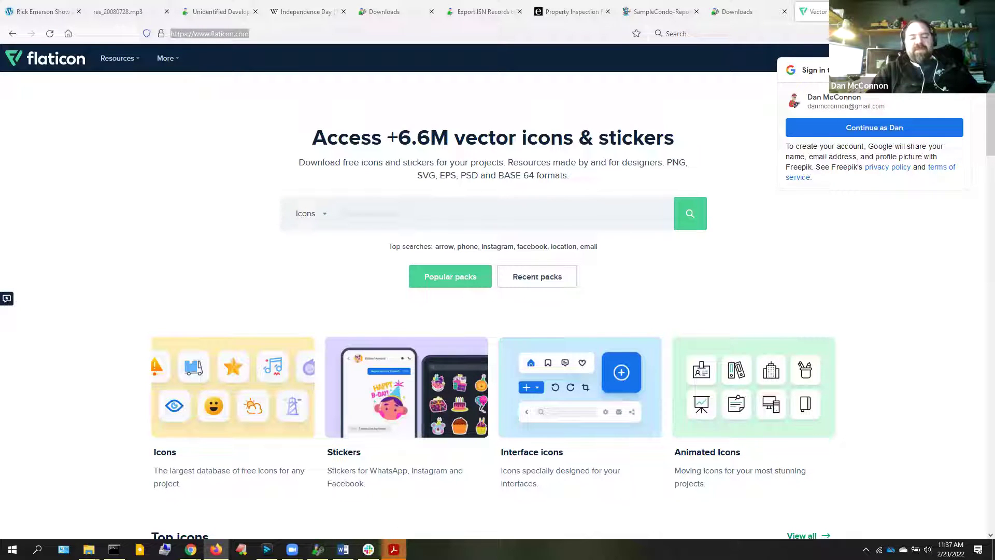
mouse_move(394, 549)
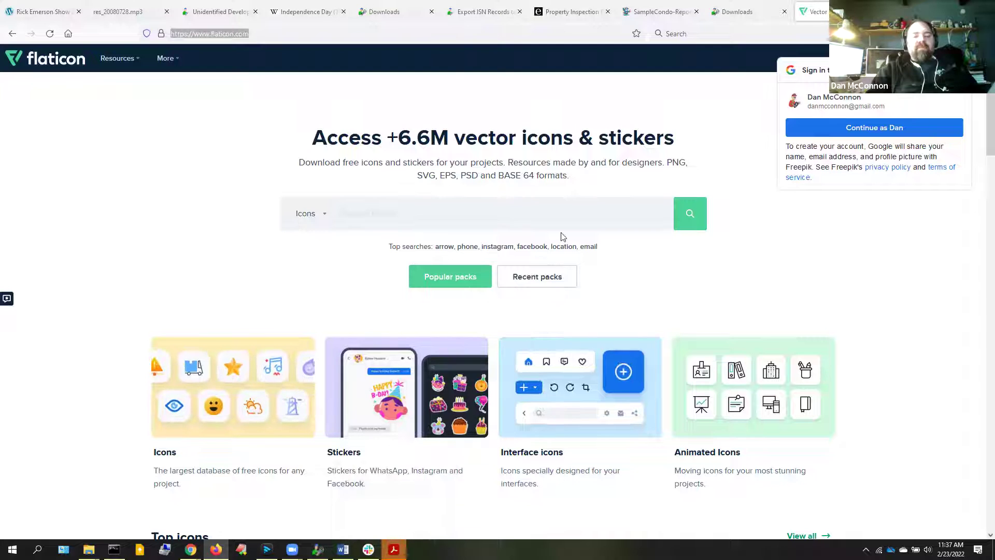
Open the recent Network and Technology pack and view its Web Cam icon details
click(525, 282)
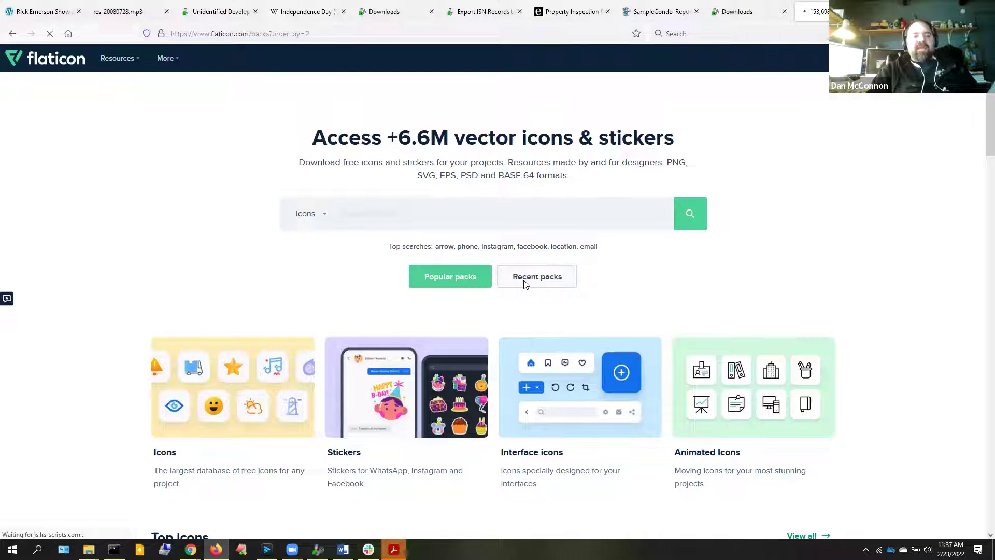
click(437, 307)
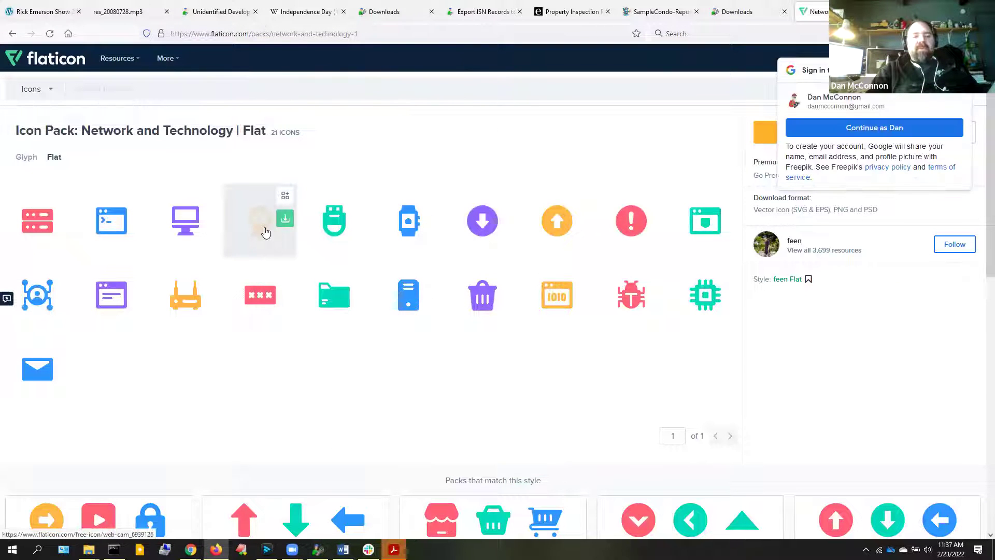
click(262, 228)
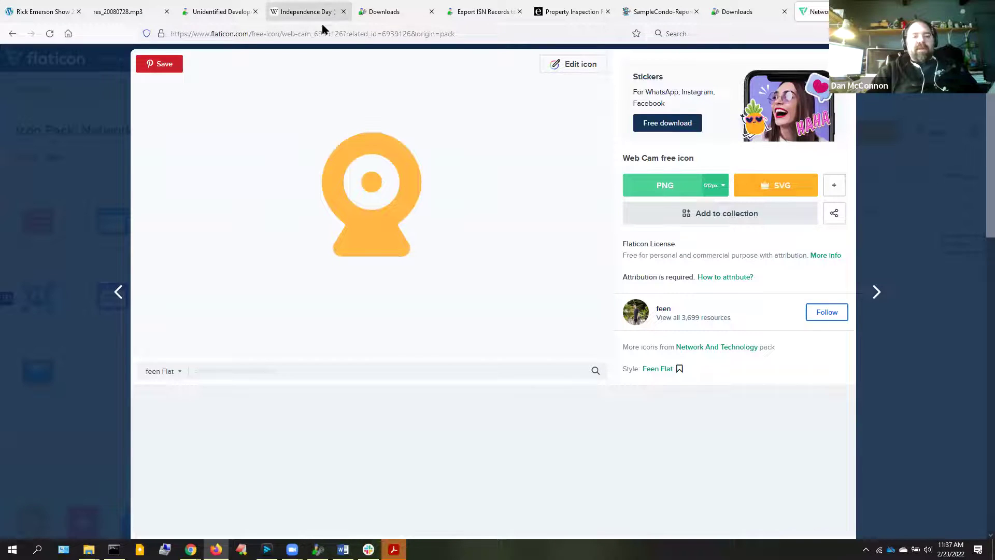
click(321, 32)
right_click(322, 35)
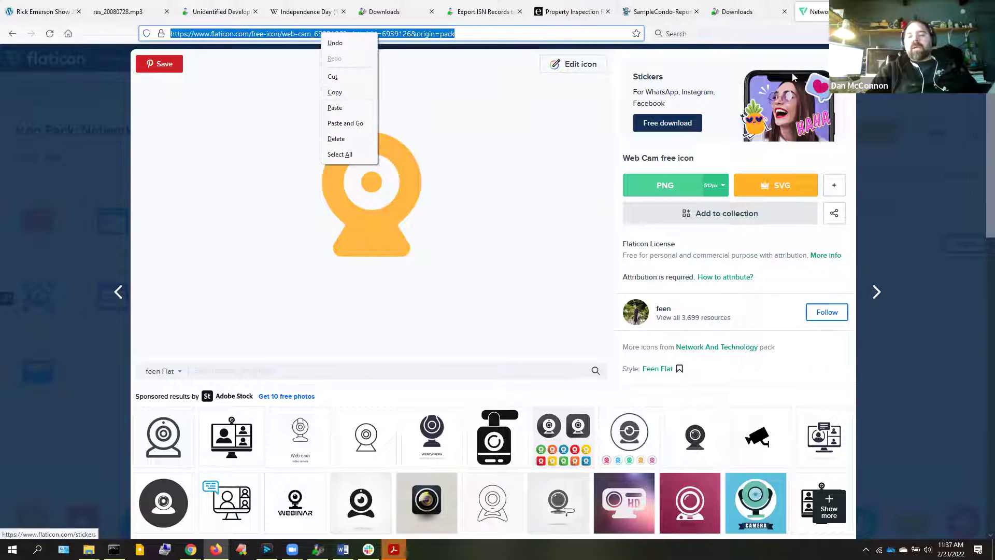
click(335, 92)
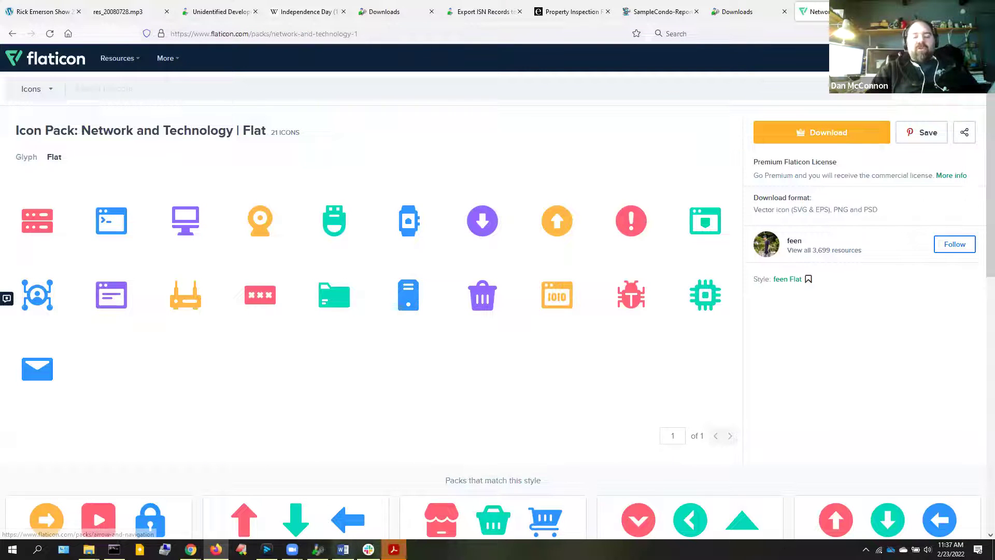
click(394, 549)
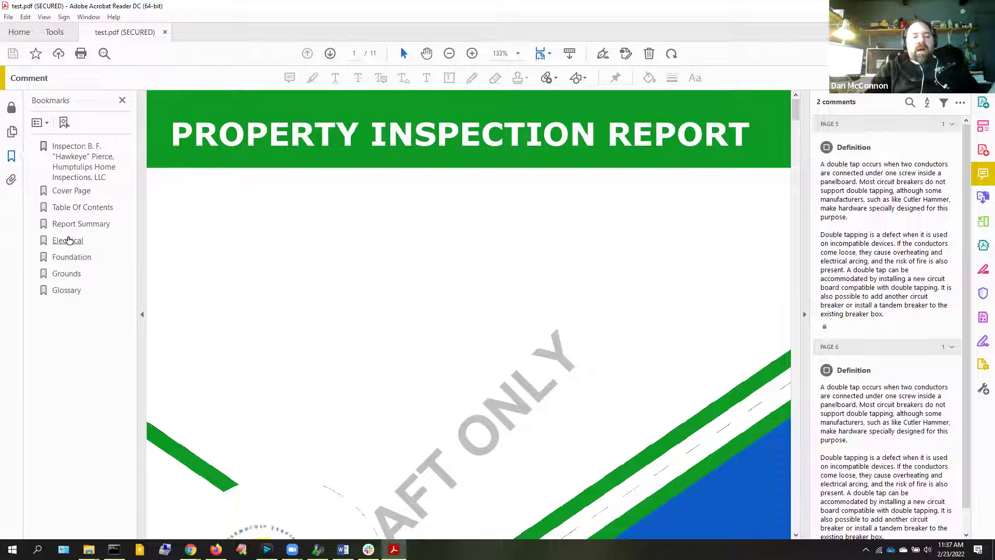
Inspect the regenerated report's Electrical and Grounds sections via the bookmarks
click(69, 240)
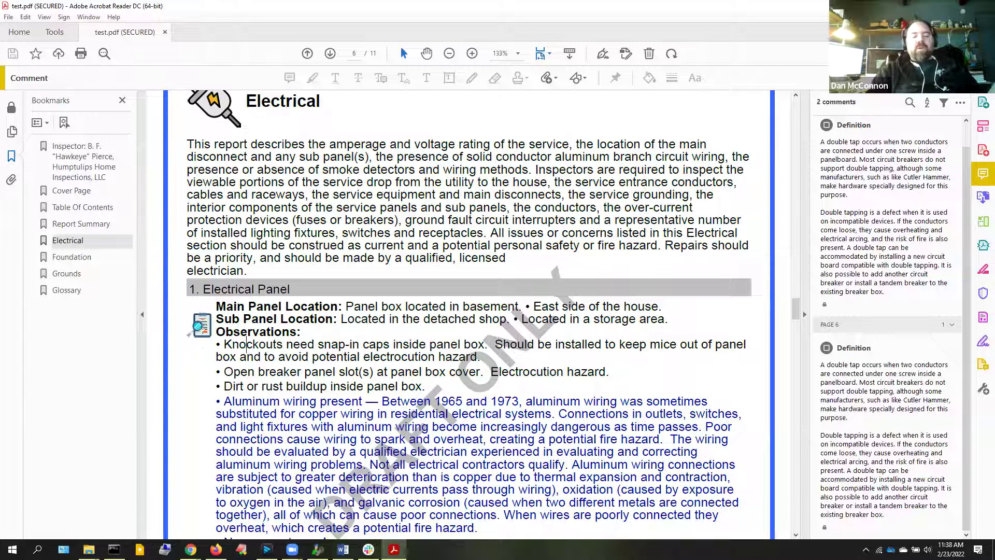
click(199, 325)
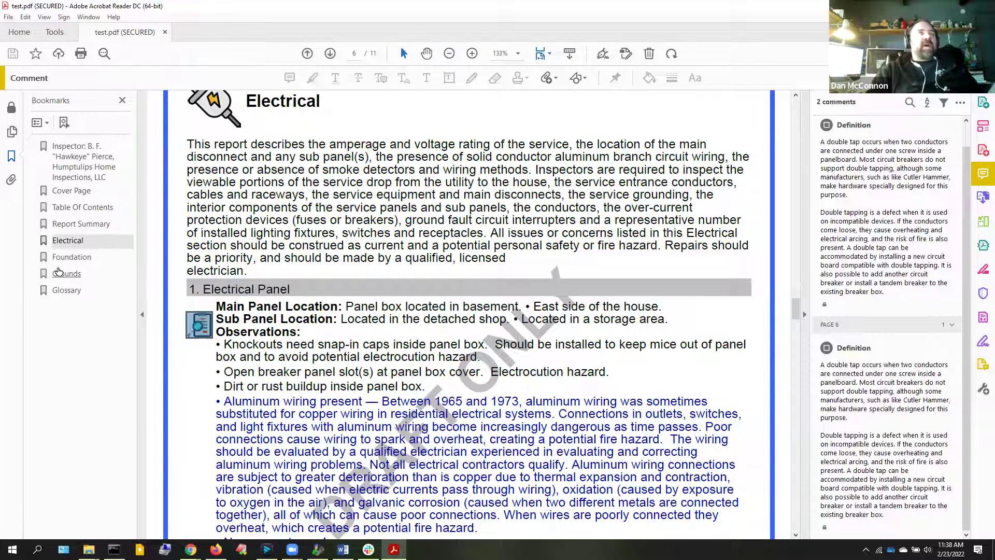
click(61, 273)
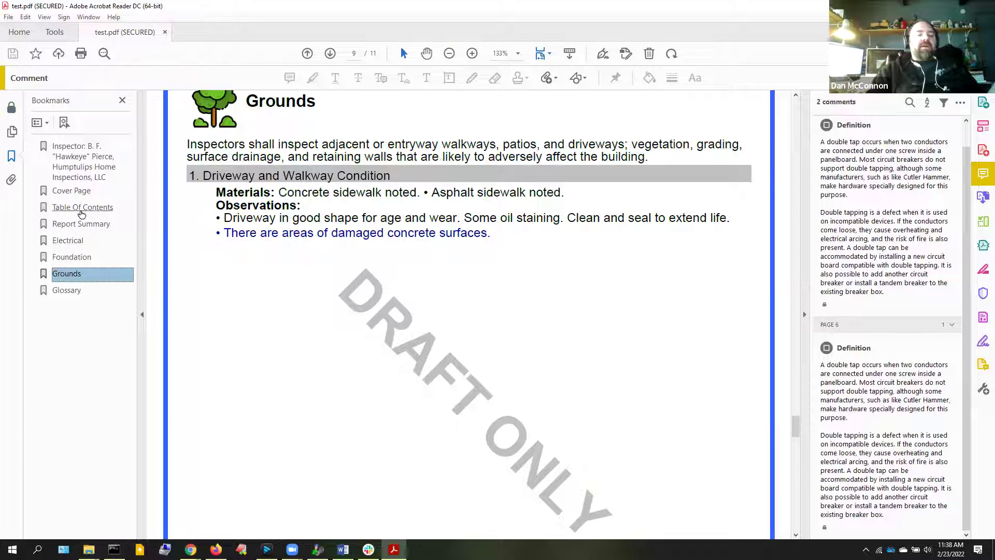
Return to the cover page, scroll to the page-2 rating icon legend, then close Acrobat
click(78, 196)
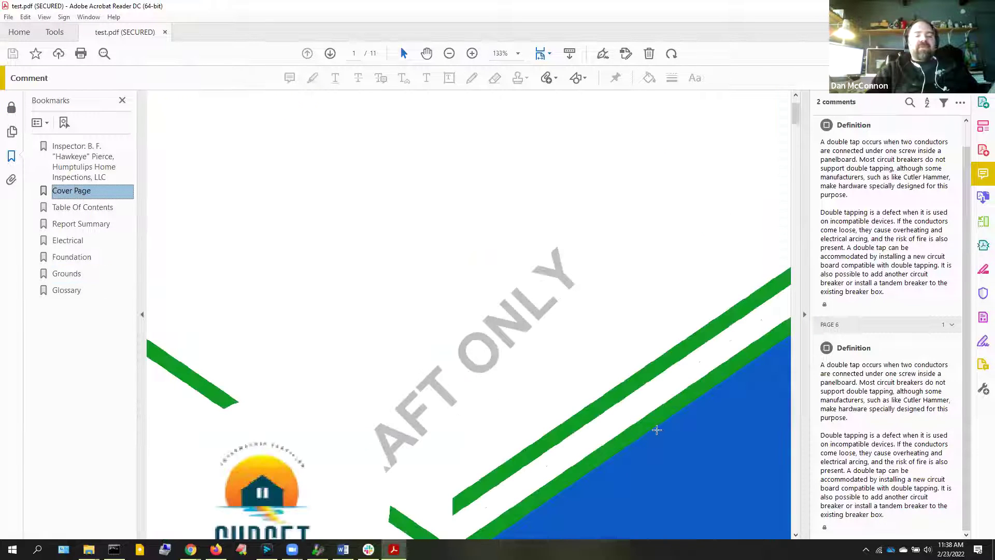
scroll(795, 435, down, 5)
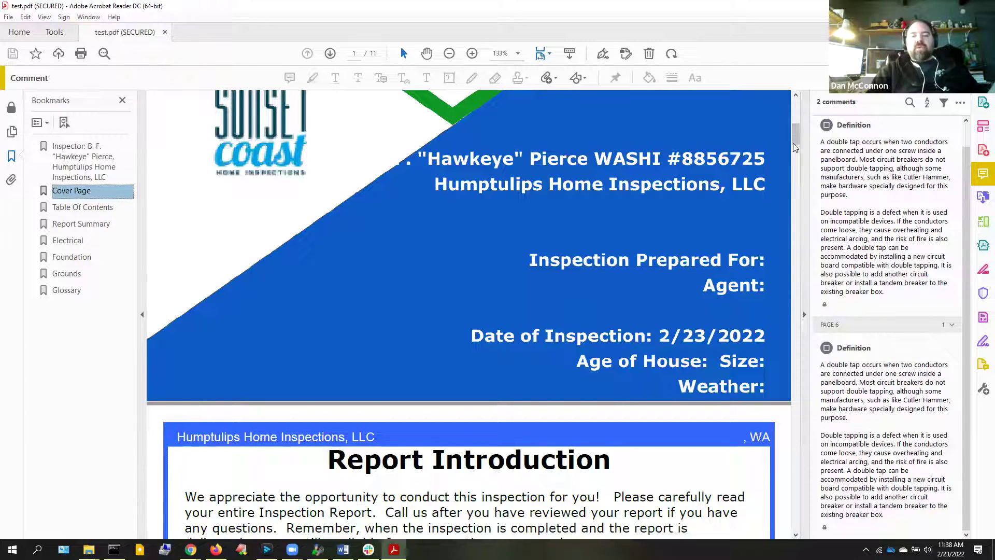
drag(794, 136, 801, 167)
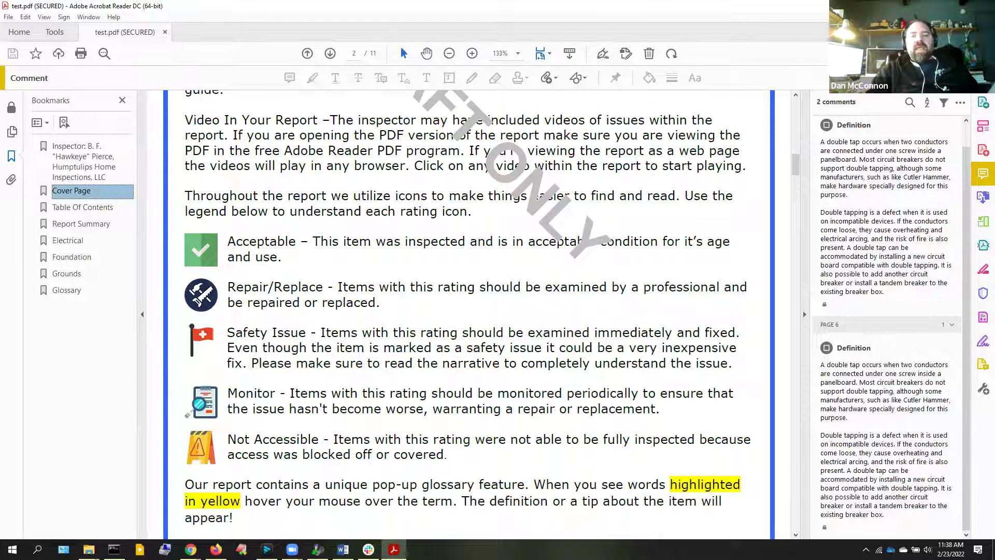
click(983, 5)
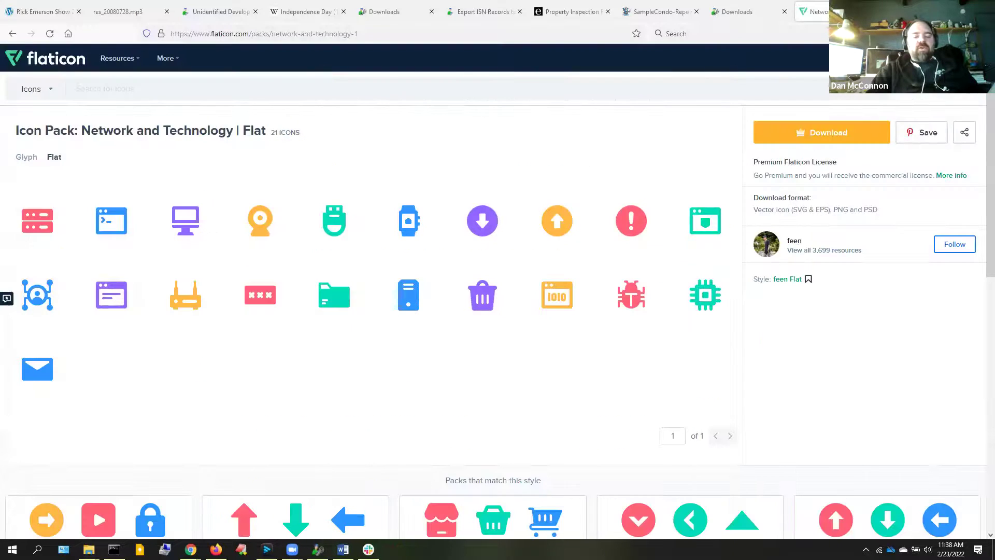
click(316, 549)
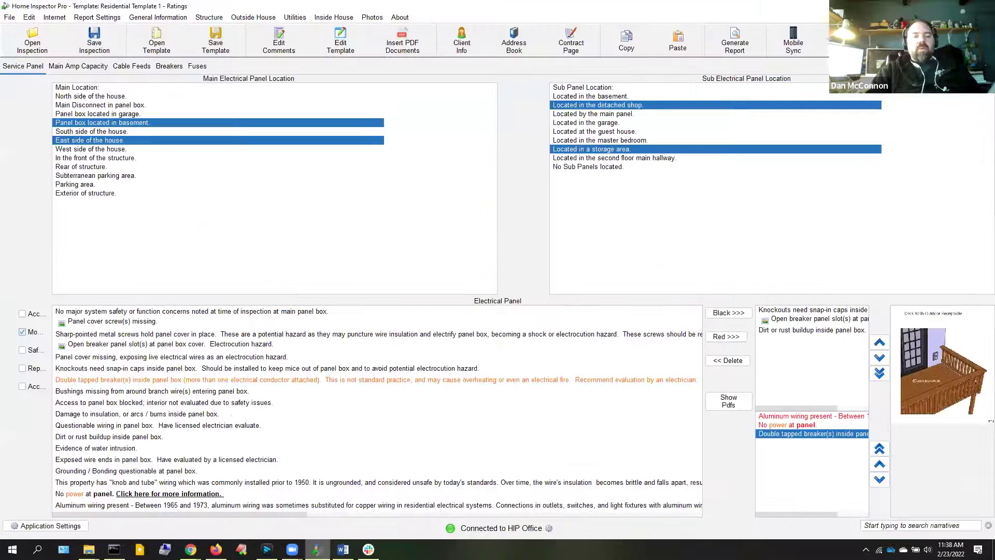
Uncheck Use Rating Icons in the Report Settings Ratings dialog
click(104, 23)
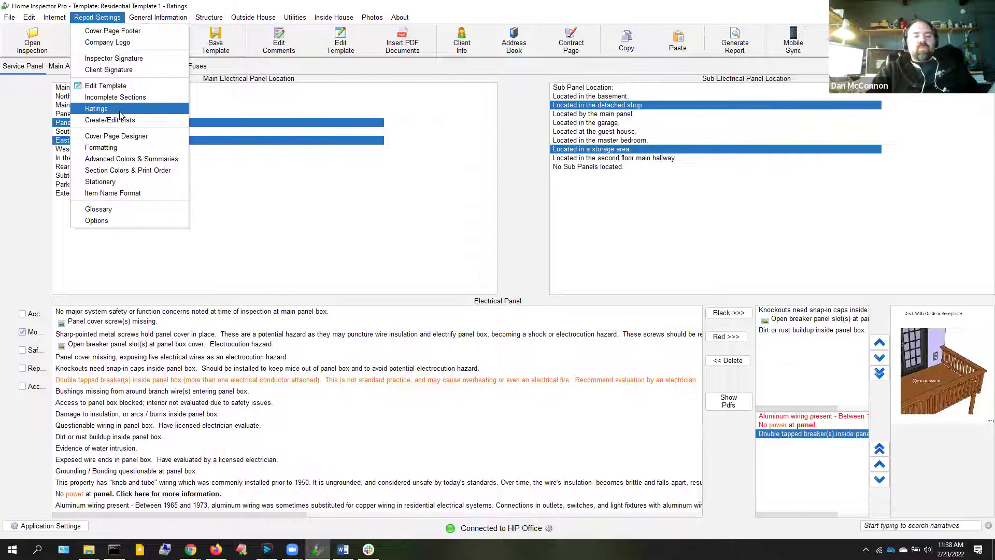
click(98, 108)
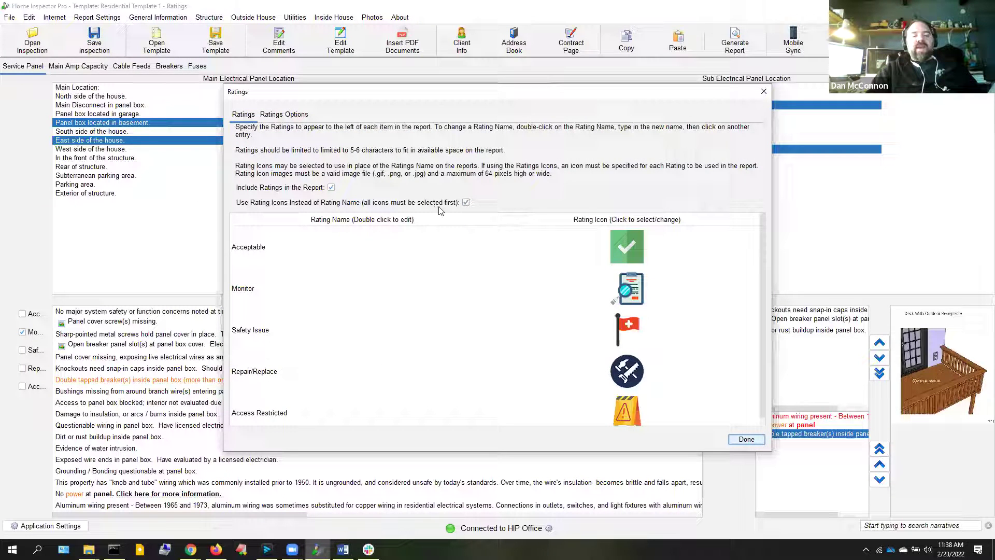
click(465, 202)
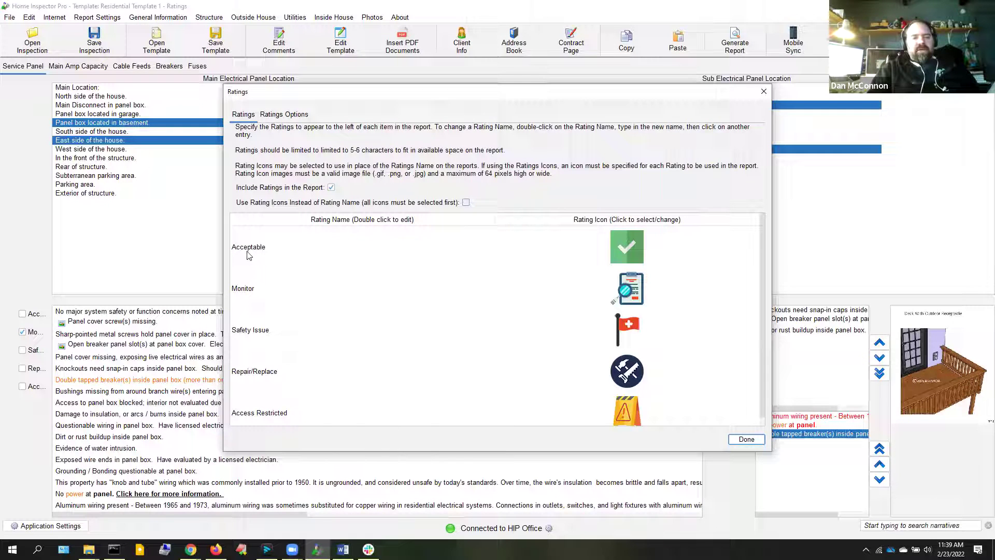
Rename Acceptable to ACC, Monitor to M and Safety Issue to SI, then click Done
double_click(249, 248)
key(BackSpace)
key(BackSpace)
key(BackSpace)
key(BackSpace)
key(BackSpace)
key(shift+End)
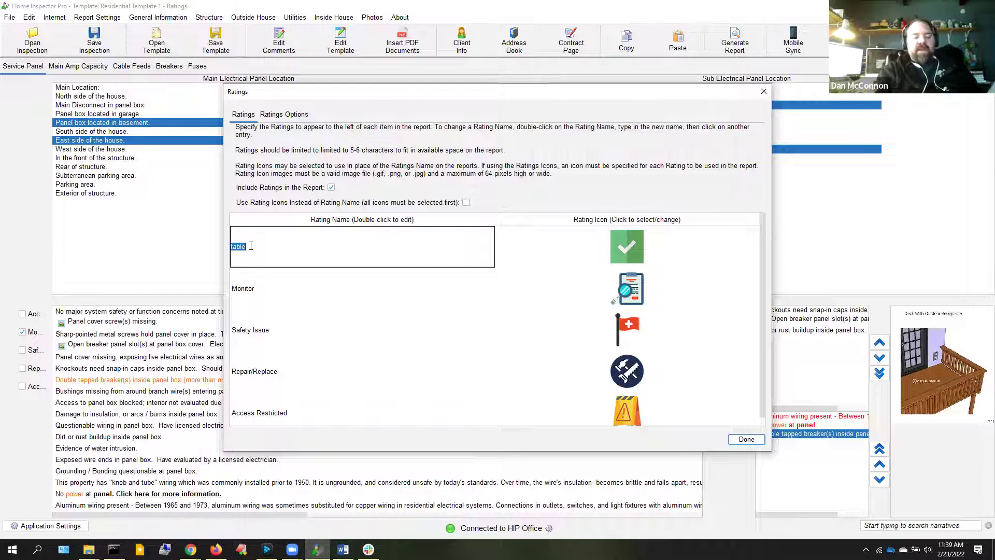
text(ACC)
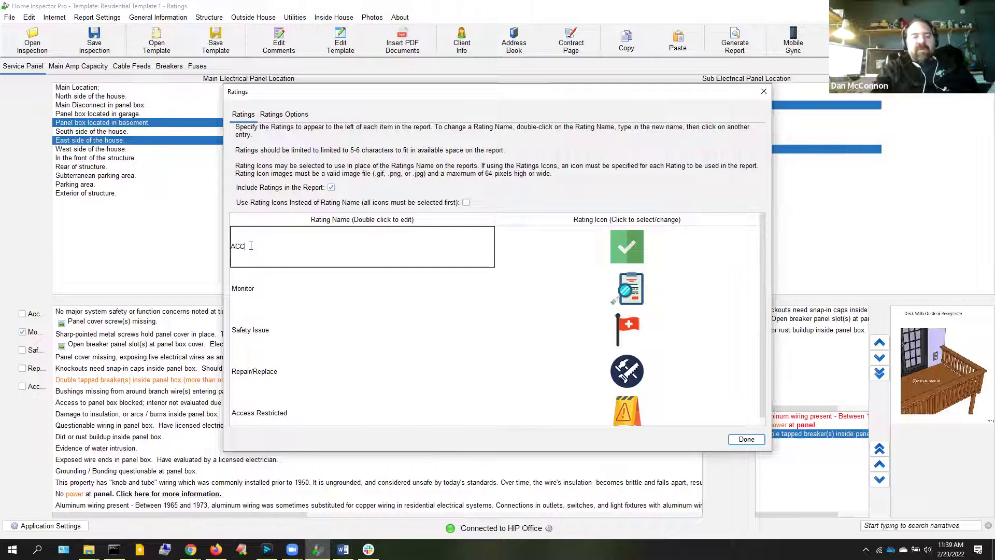
click(294, 293)
double_click(292, 290)
text(M)
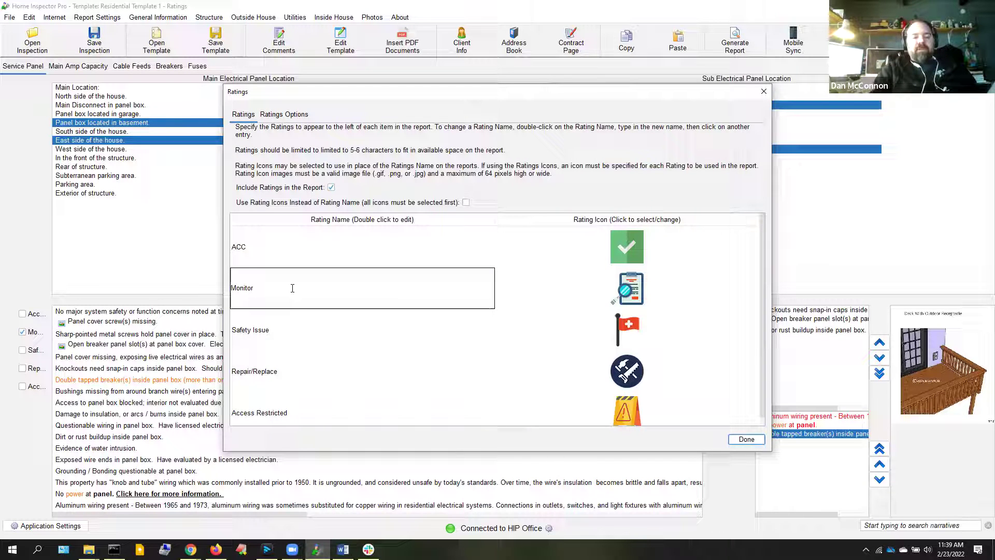
key(BackSpace)
key(BackSpace)
key(BackSpace)
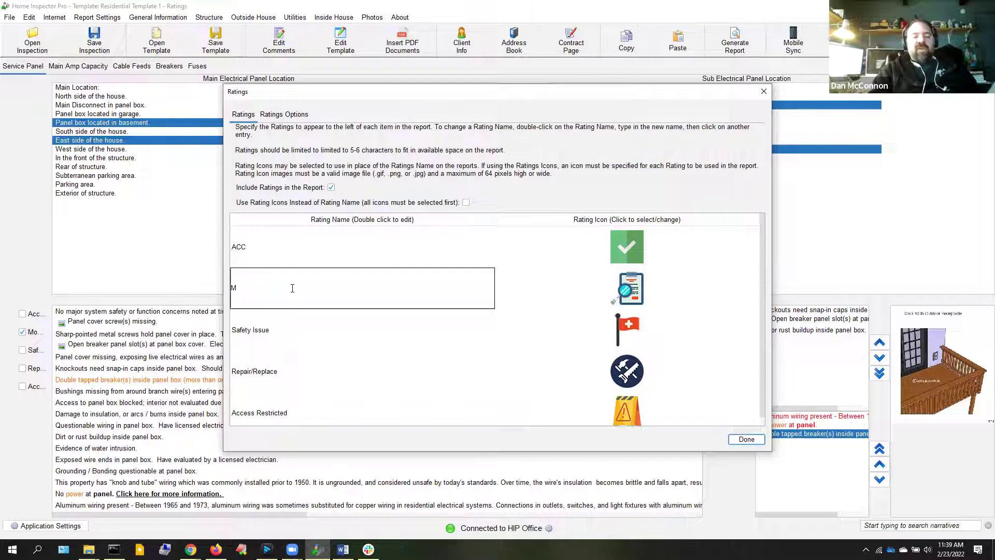
click(258, 336)
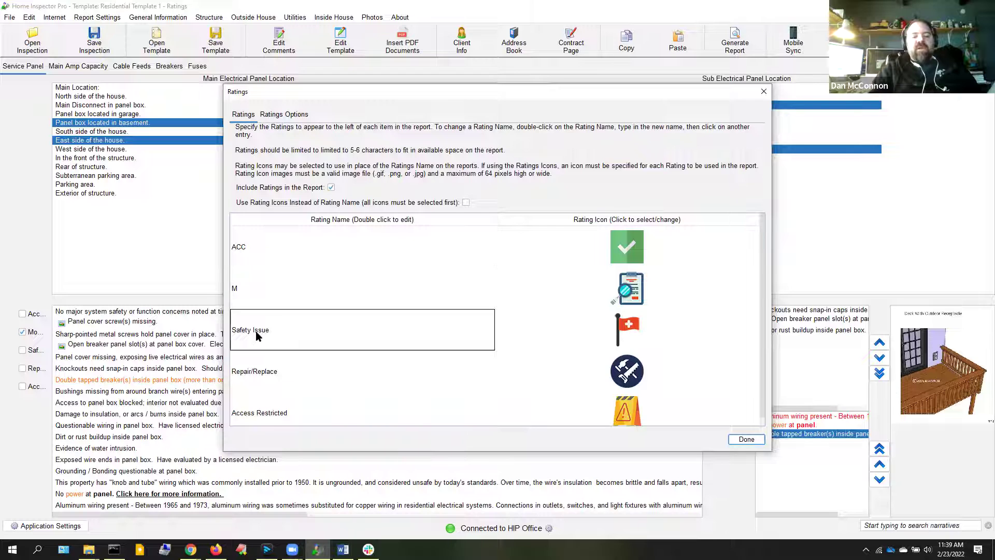
double_click(284, 329)
key(BackSpace)
key(BackSpace)
key(BackSpace)
key(BackSpace)
key(BackSpace)
key(BackSpace)
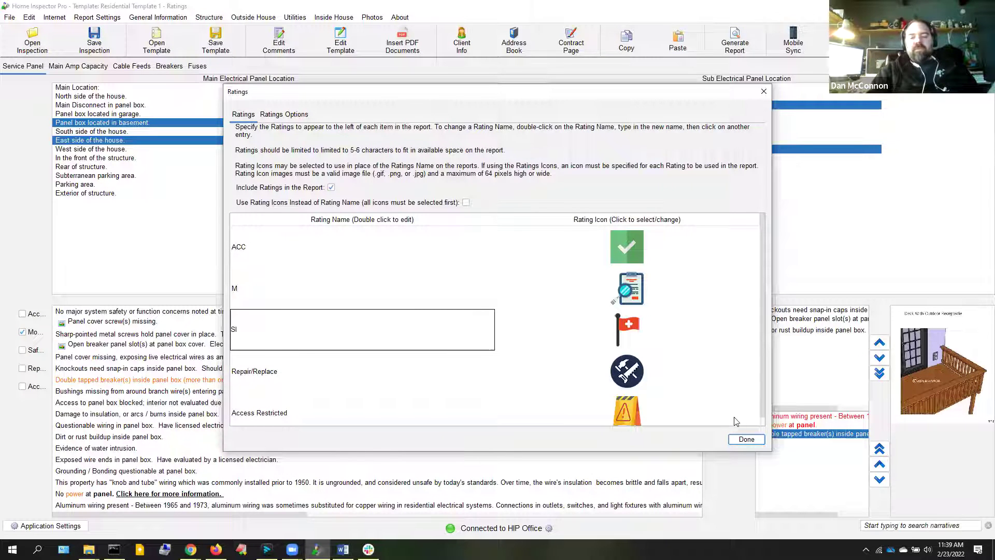
click(746, 440)
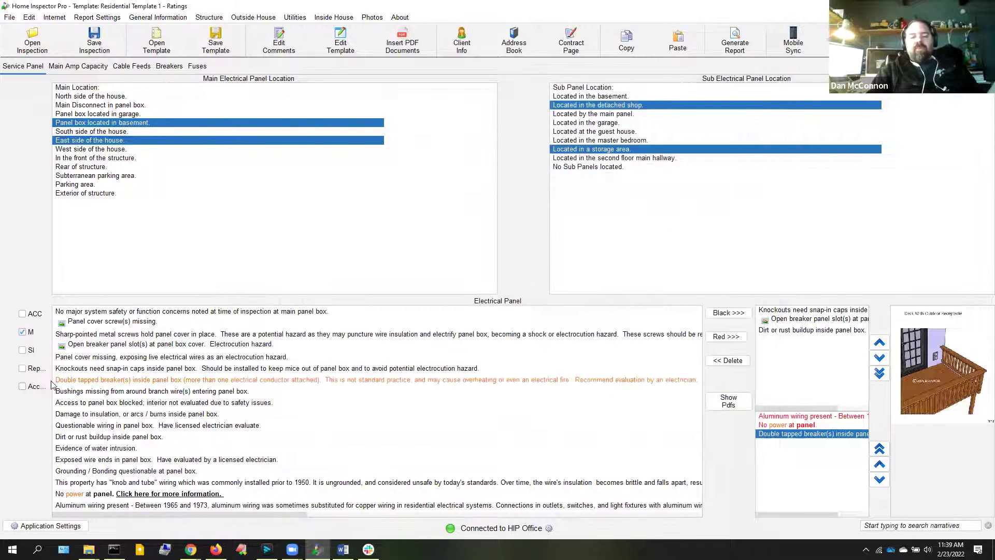
Regenerate test.pdf and view its Electrical section, where ratings read ACC, M and SI
click(735, 42)
key(Return)
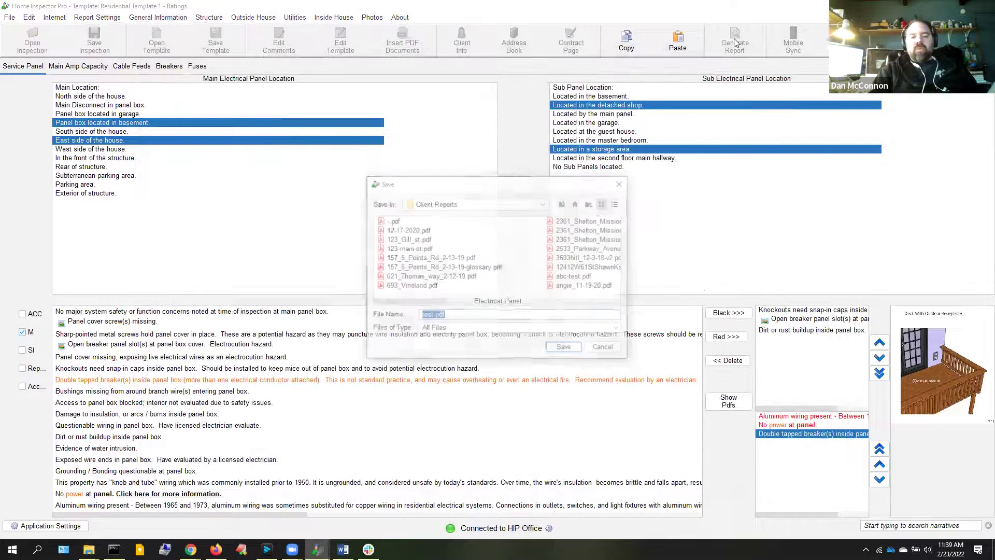
key(Return)
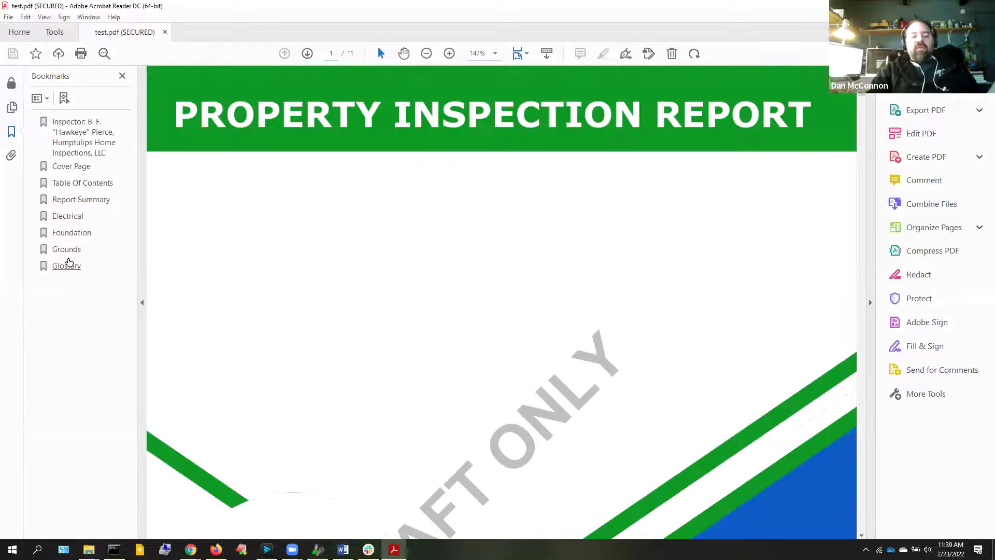
click(63, 216)
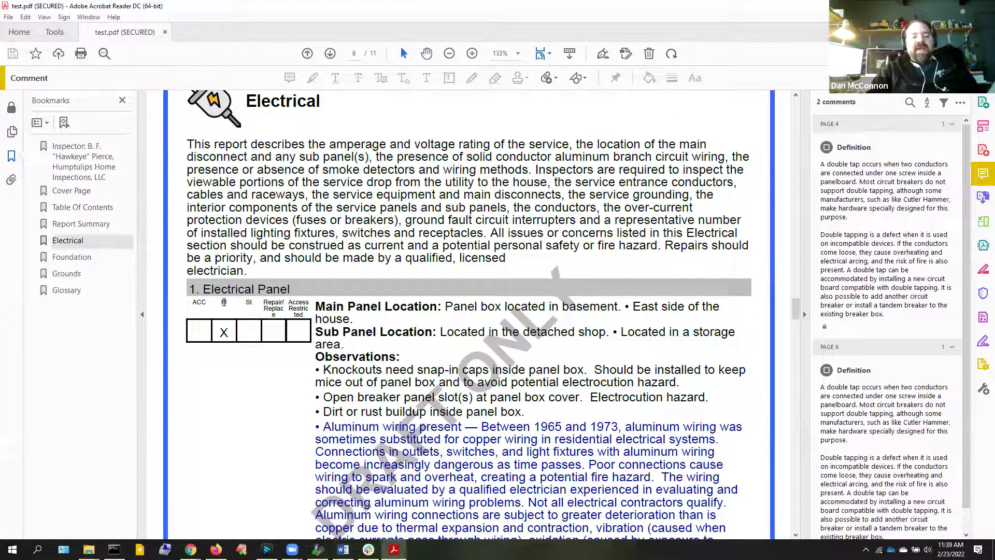
double_click(224, 303)
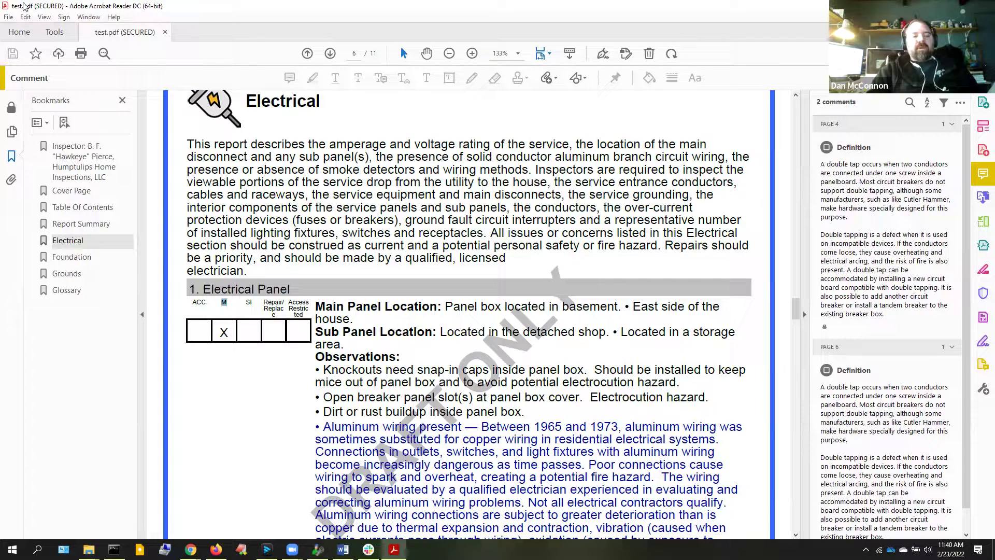
Close the report viewer and recheck the Ratings settings, keeping ratings in the report
double_click(6, 9)
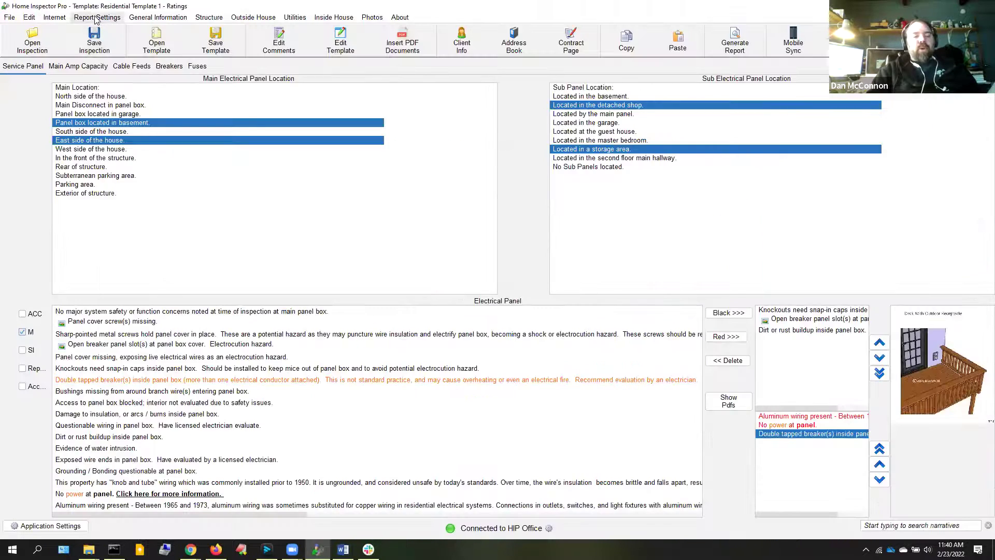
click(95, 19)
click(120, 110)
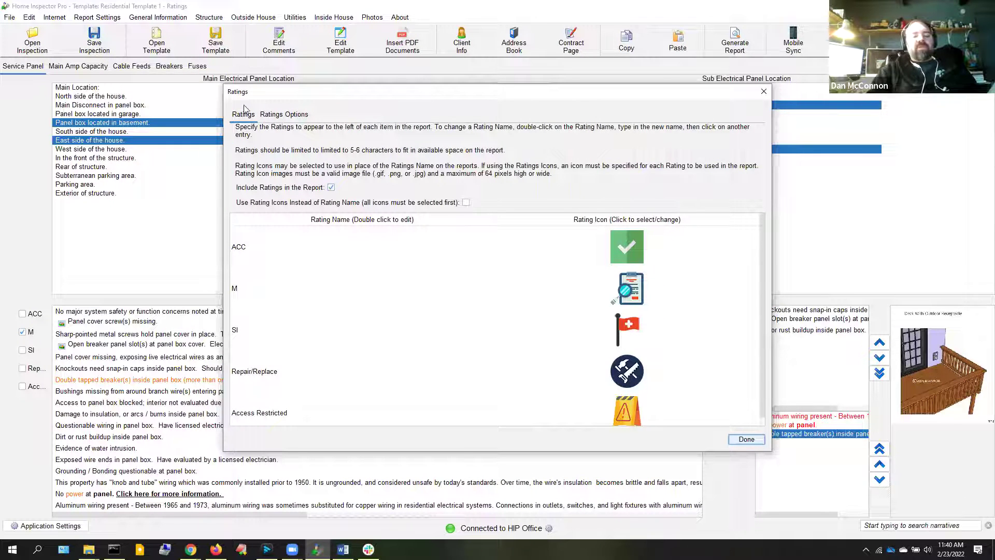
click(745, 440)
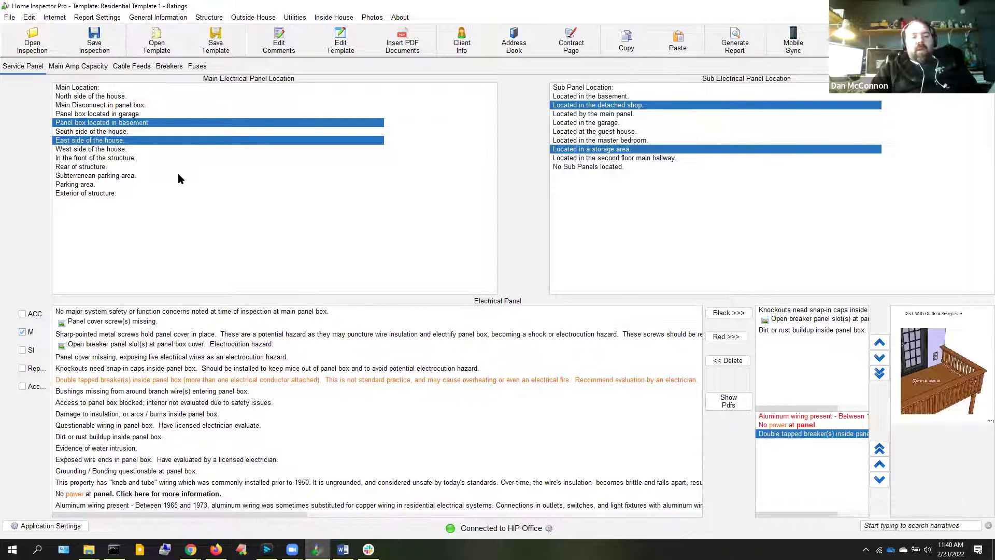
click(88, 19)
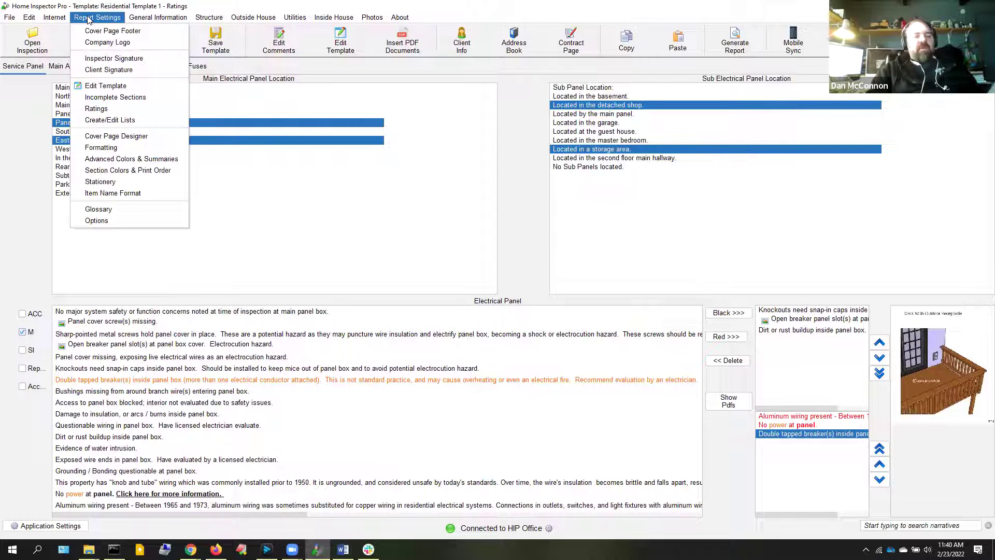
Open Report Settings > Section Colors & Print Order to show the Print Settings dialog
click(144, 173)
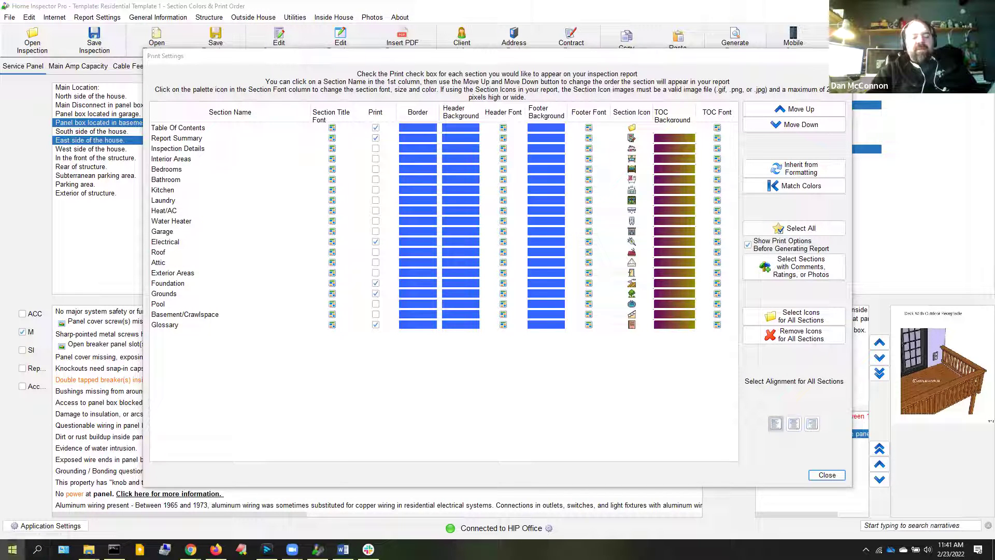
click(12, 549)
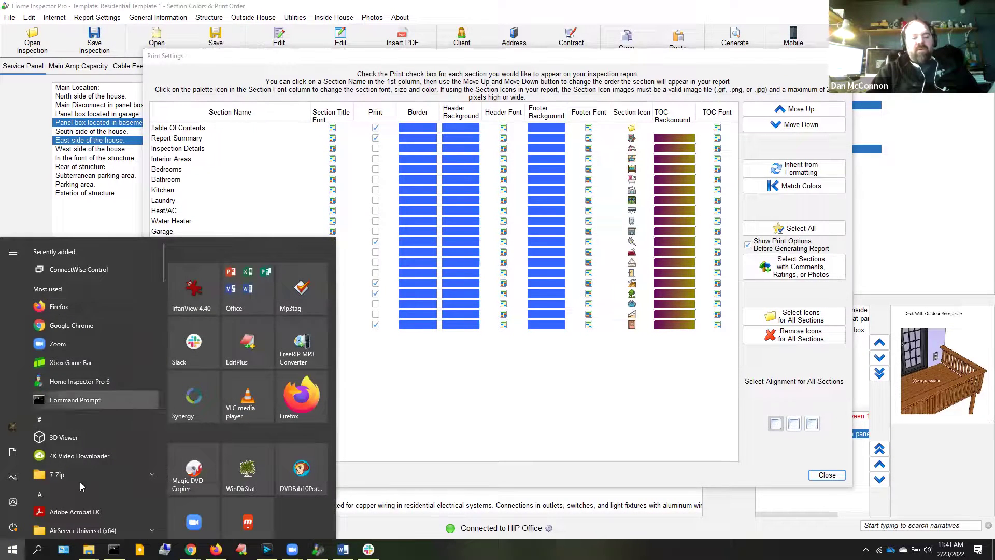
click(86, 511)
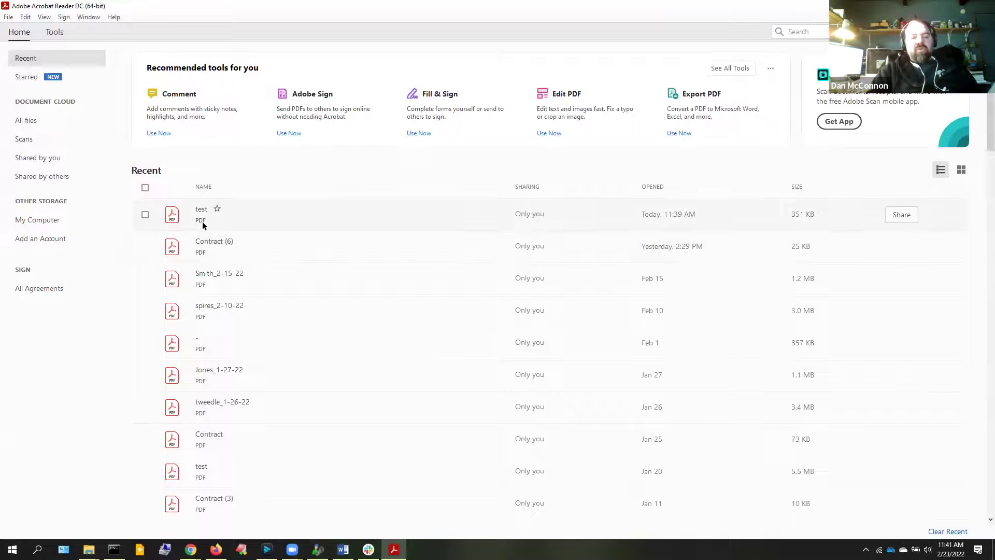
double_click(202, 222)
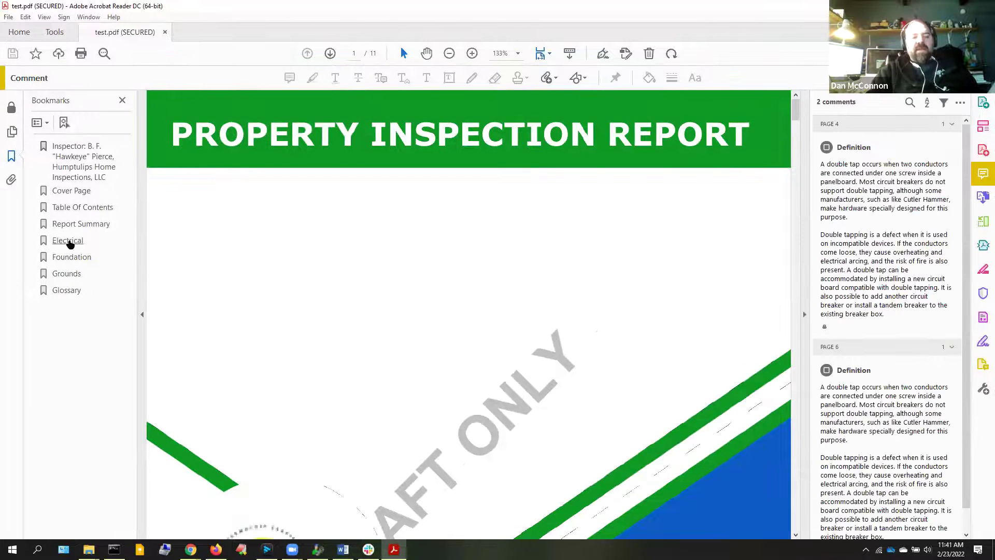
click(70, 241)
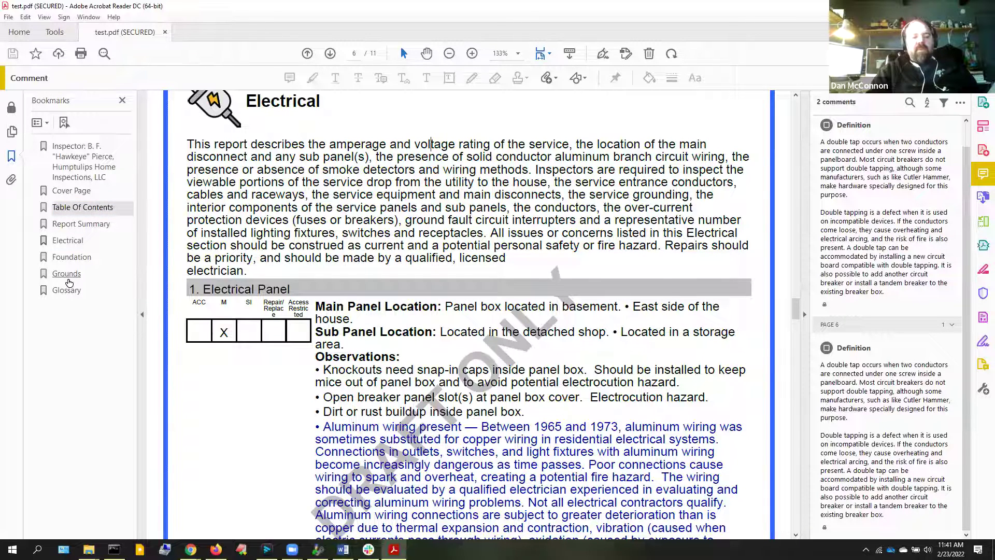
click(66, 273)
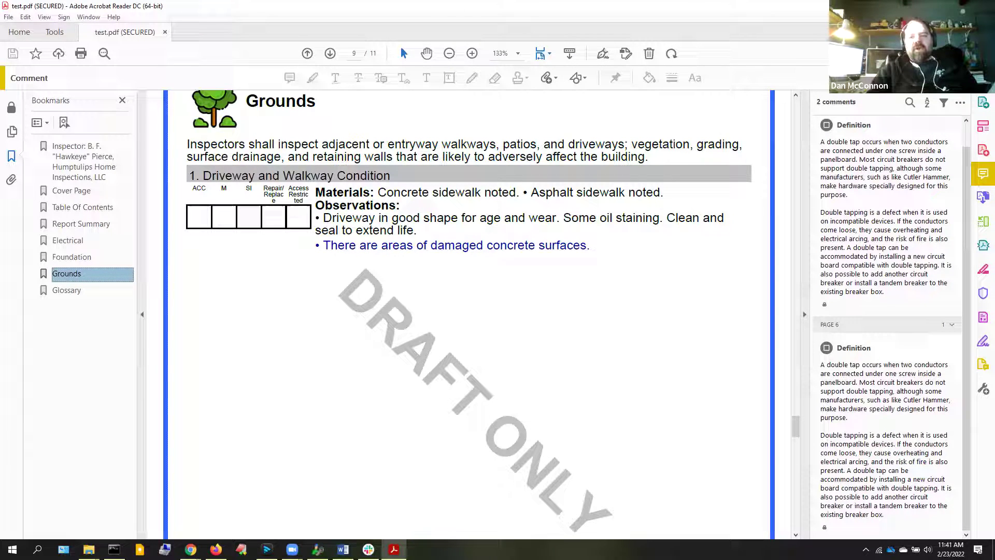
click(983, 6)
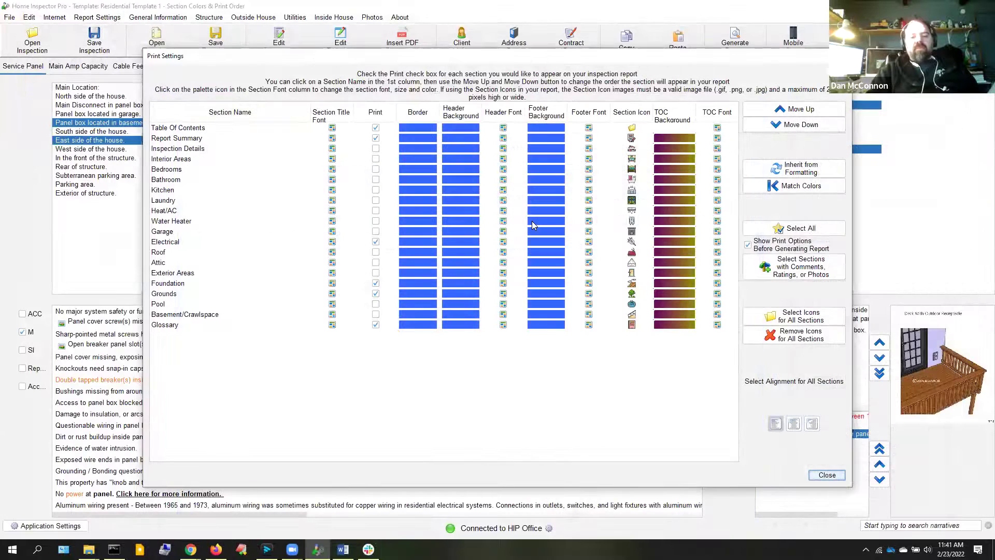
Browse Section Headers Set 2 icons for Table Of Contents, cancel, and close Print Settings
click(632, 129)
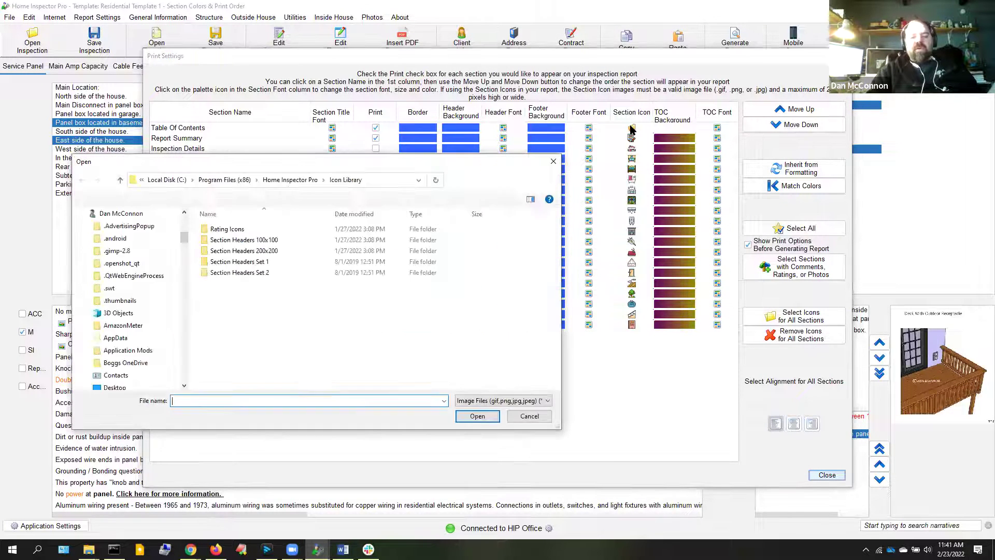
click(243, 274)
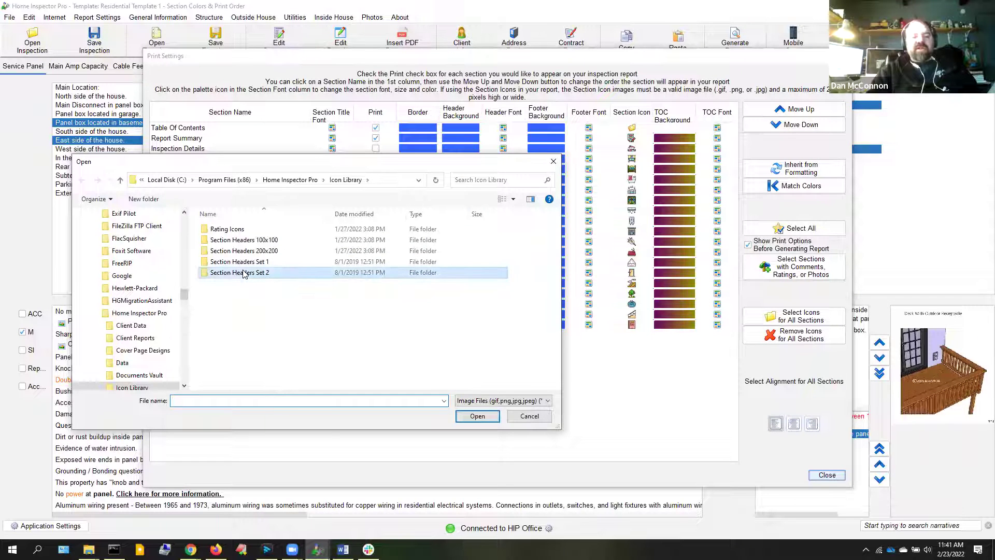
double_click(243, 274)
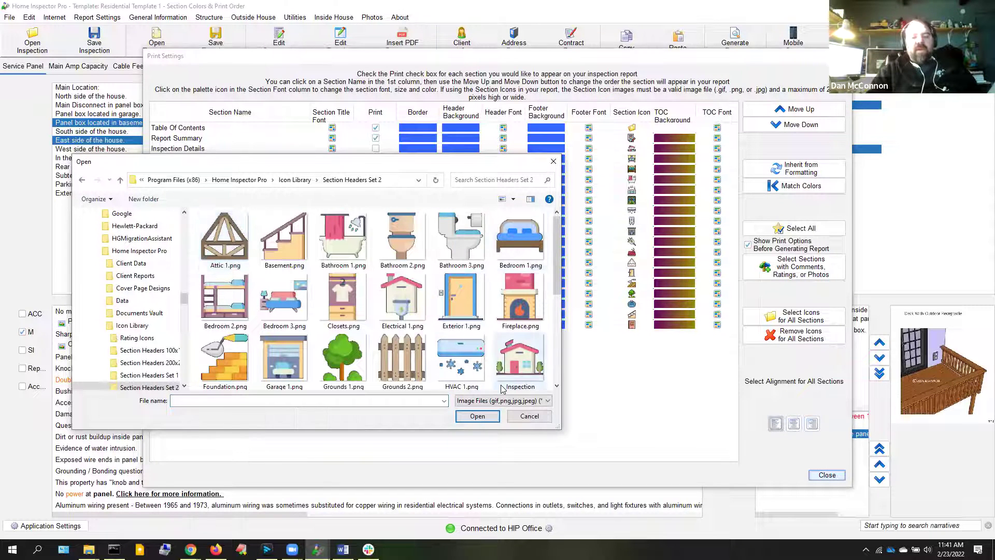
click(530, 416)
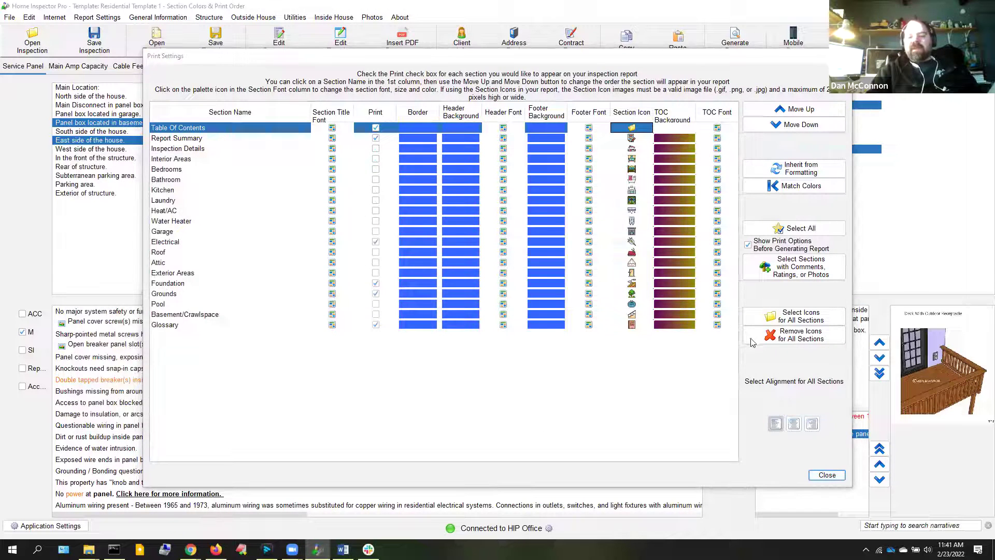
click(772, 320)
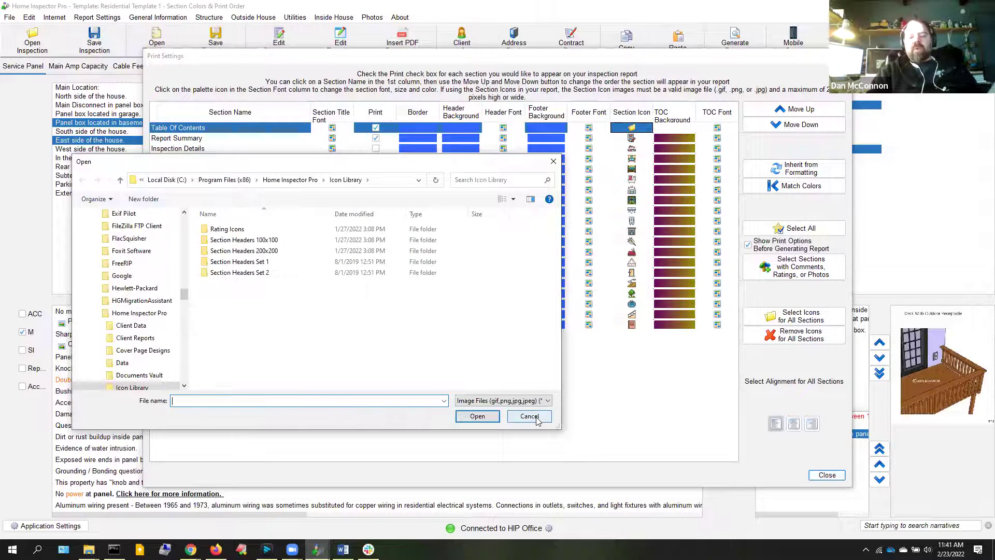
click(529, 416)
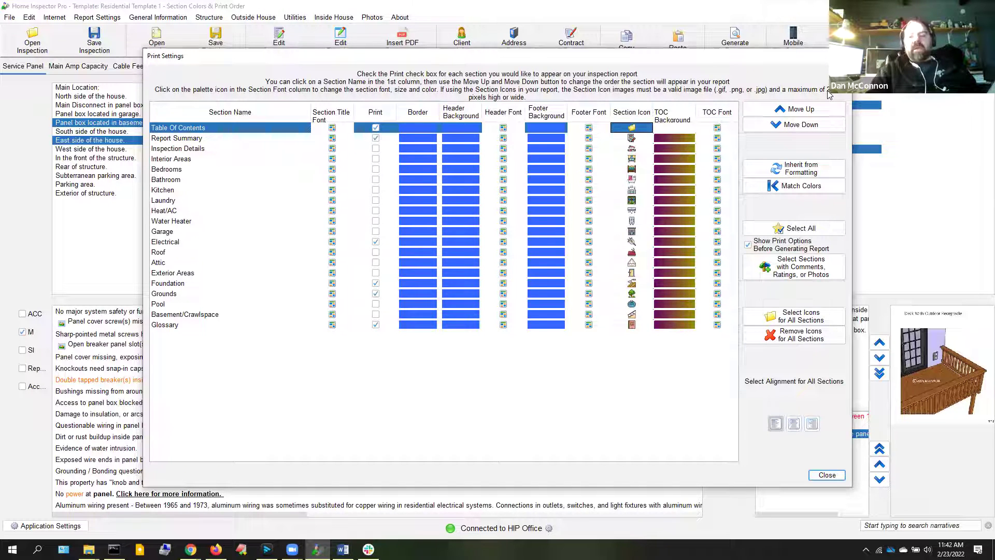
click(827, 476)
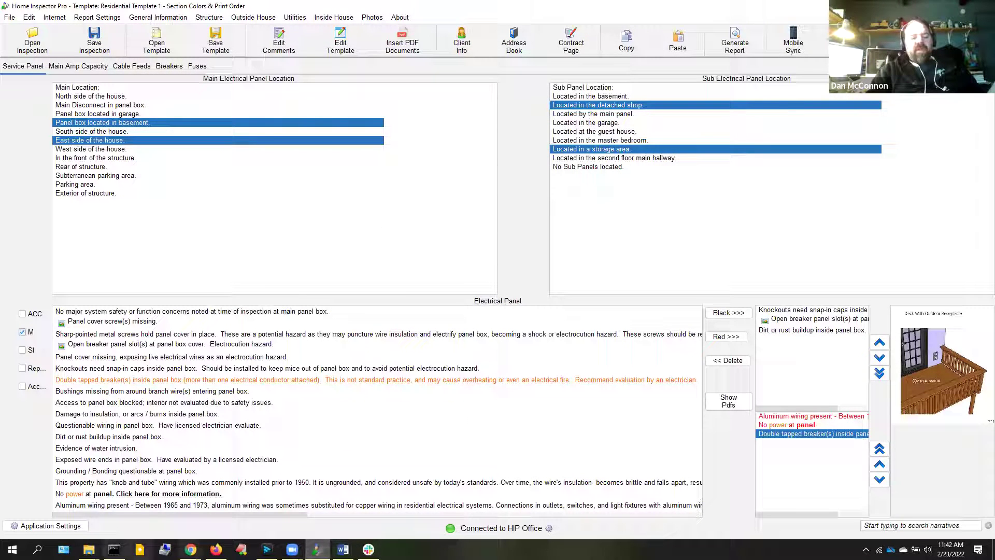
Open test.pdf in Acrobat Reader, view the Electrical double tap paragraph and its definition, then close Acrobat
click(11, 548)
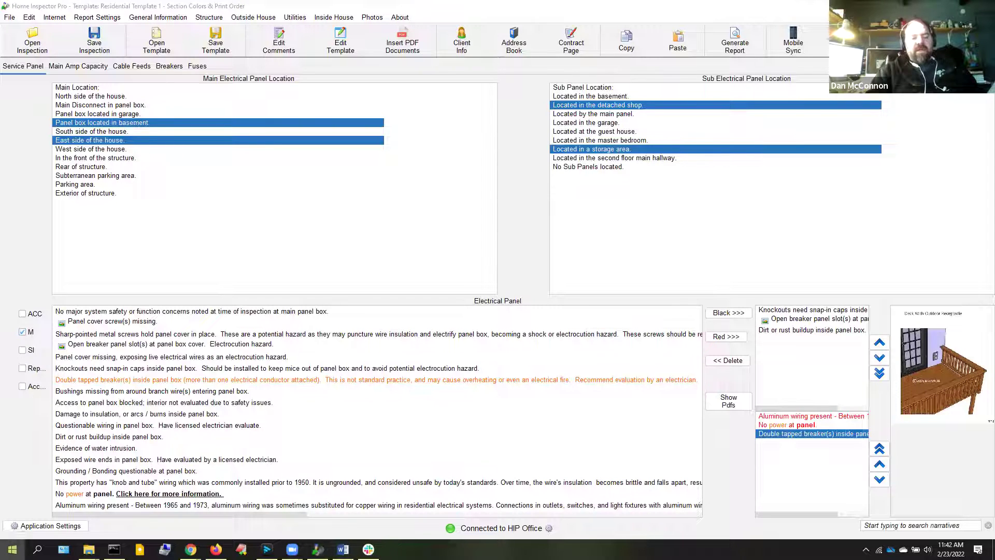
click(61, 515)
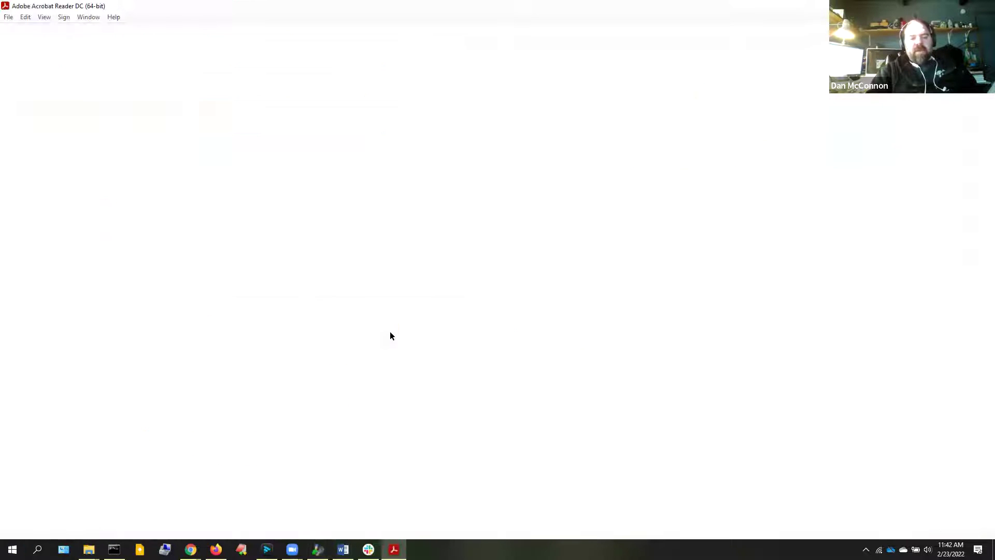
click(275, 214)
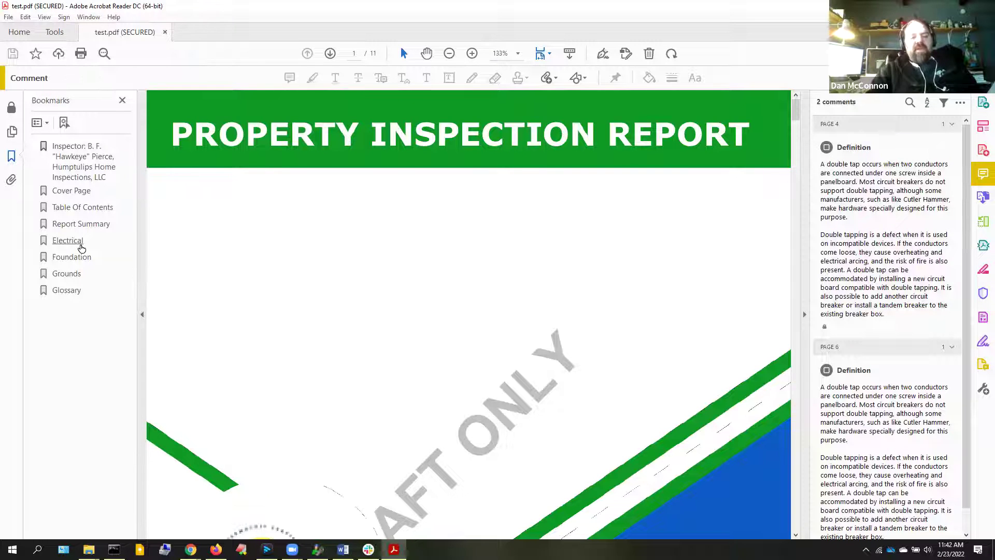
click(81, 245)
drag(796, 308, 796, 333)
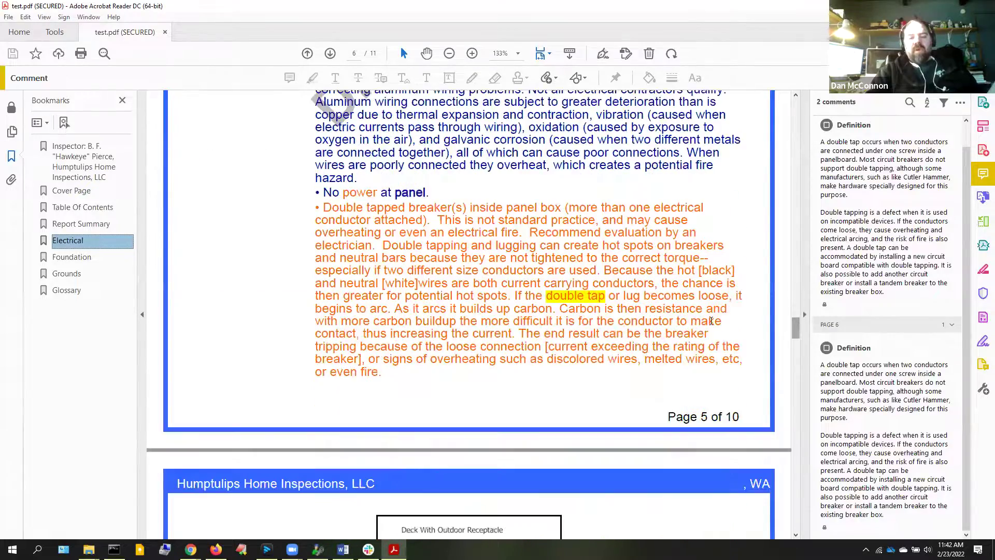
mouse_move(579, 295)
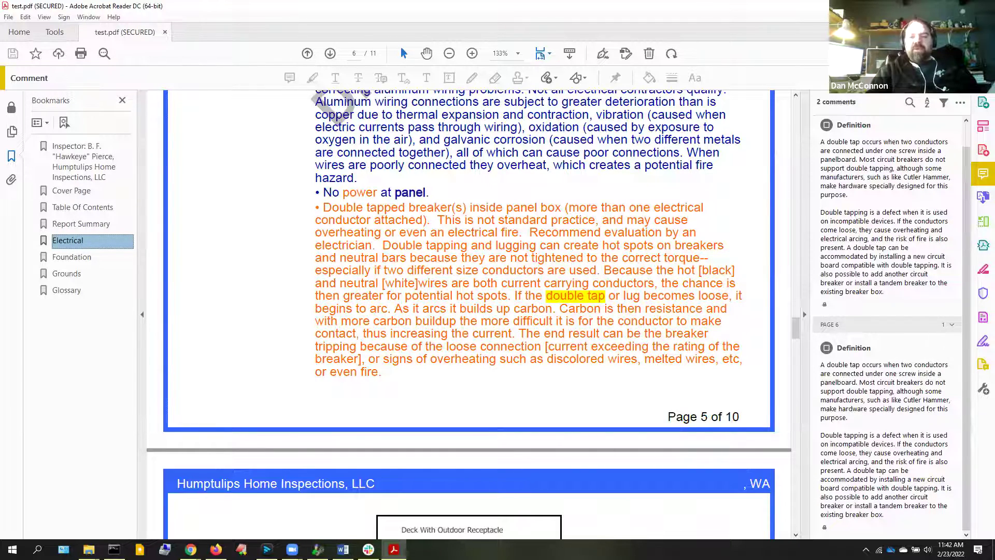
click(983, 5)
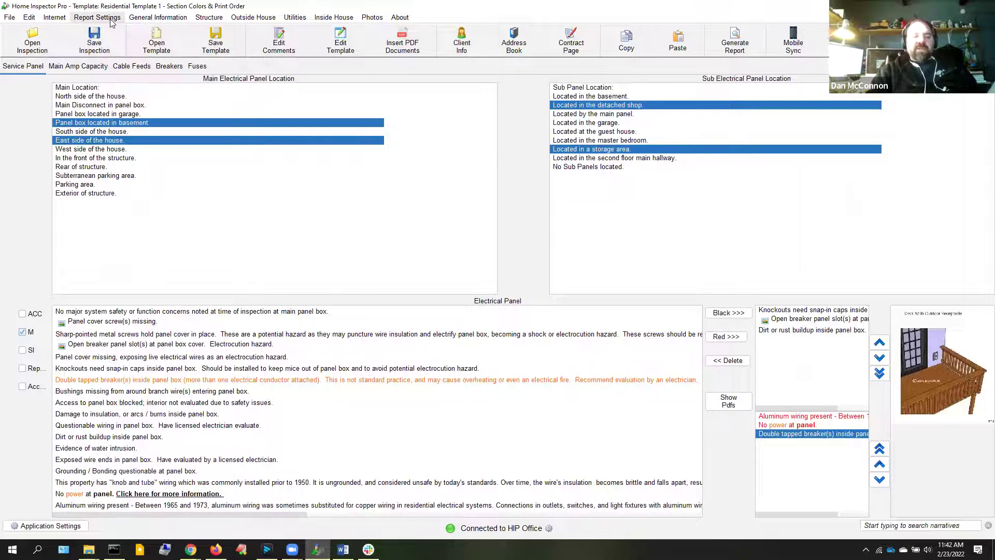
Open the Glossary page from the Report Settings menu
click(110, 19)
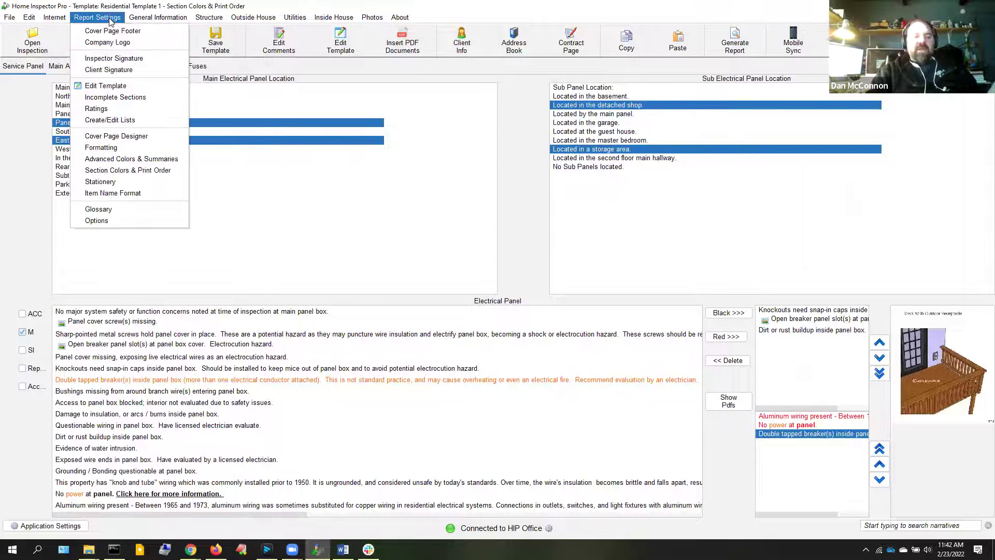
click(136, 210)
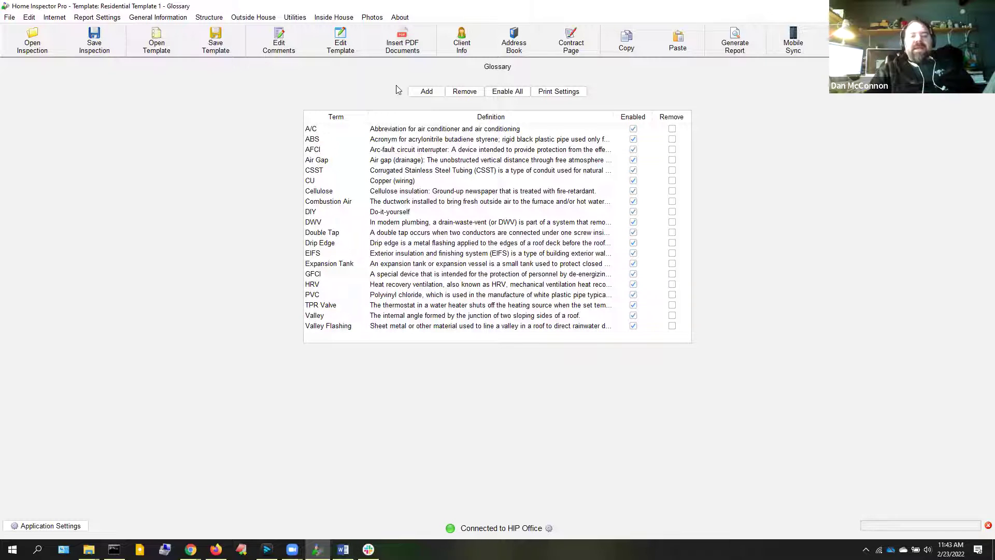
click(425, 94)
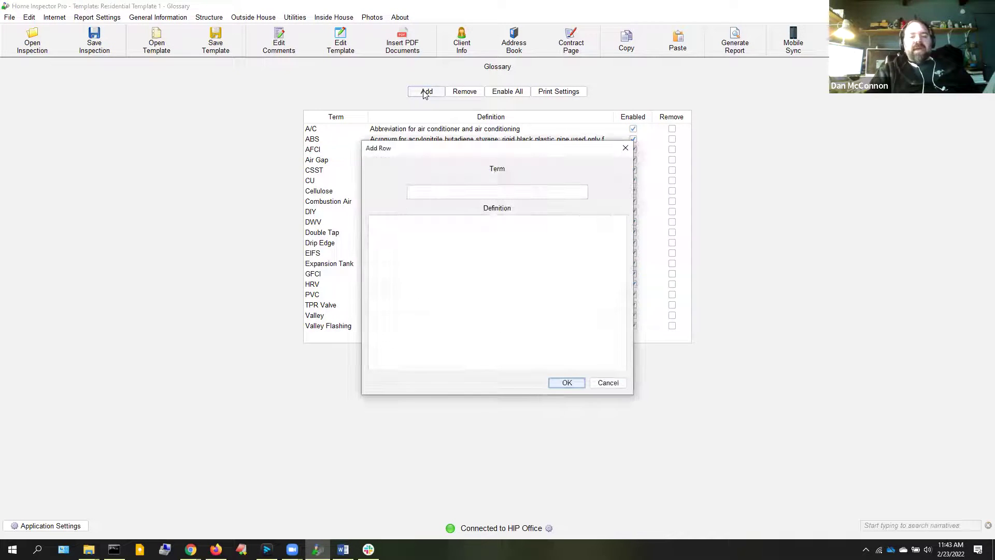
click(496, 192)
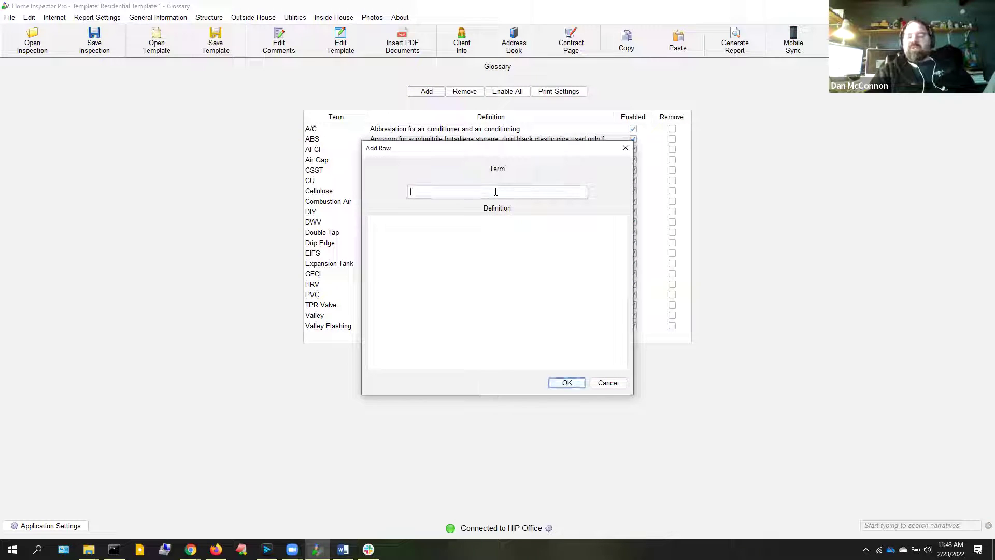
click(492, 290)
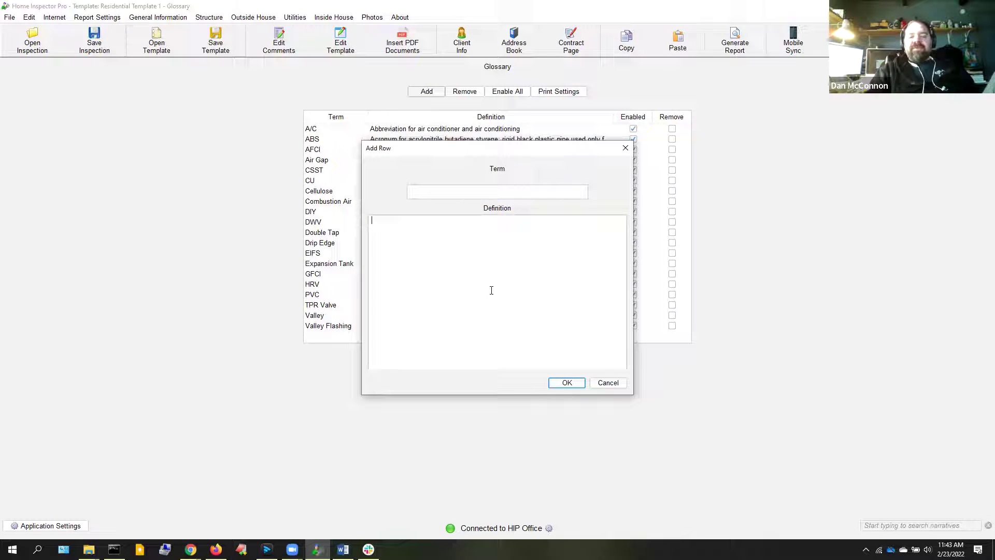
click(607, 385)
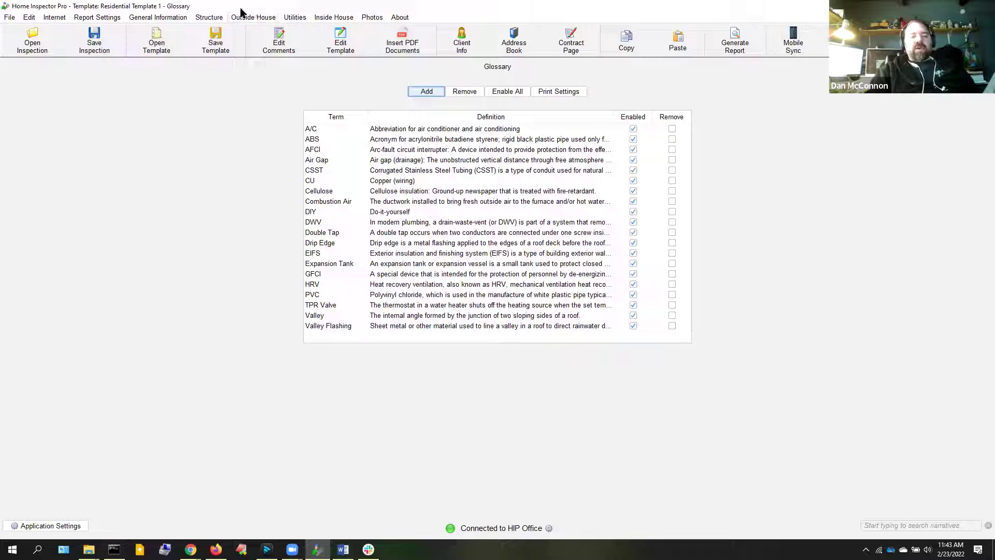
Add the GFCI protection comment to the Bathroom page's Electrical narrative
click(332, 17)
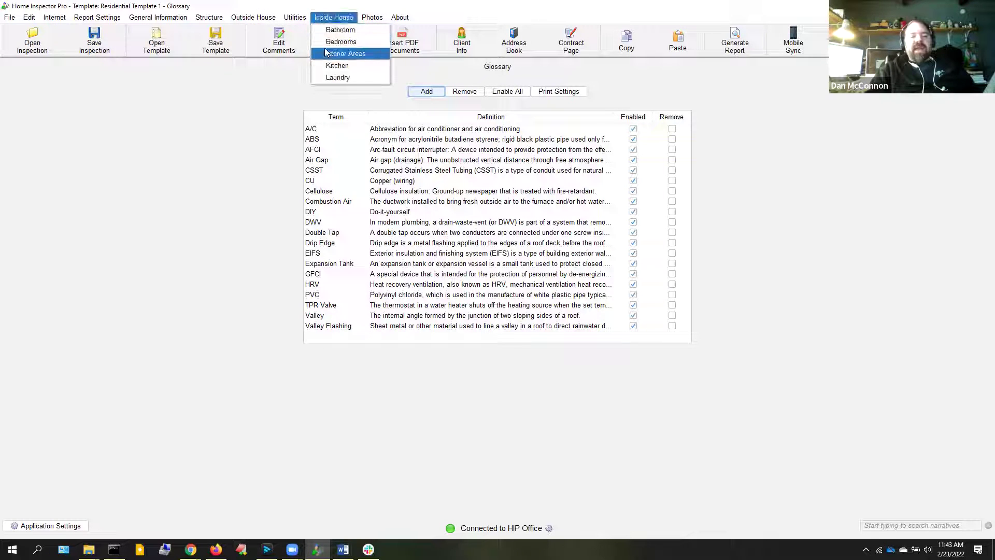
click(338, 29)
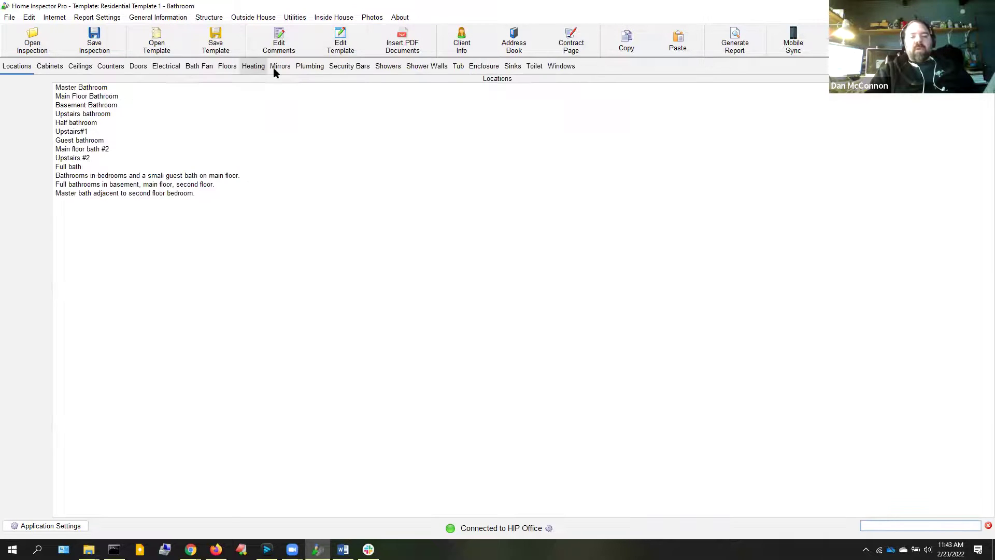
click(159, 67)
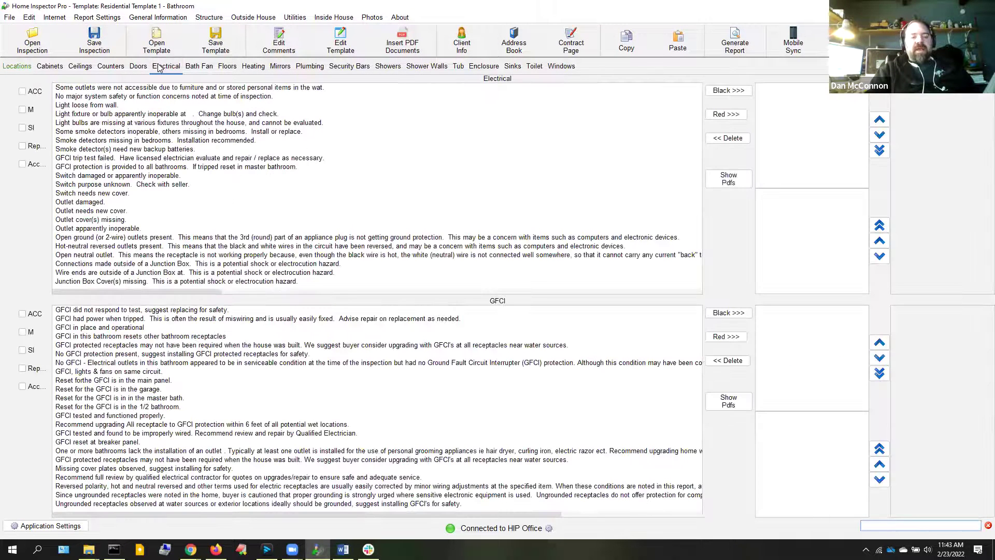
click(106, 167)
click(728, 91)
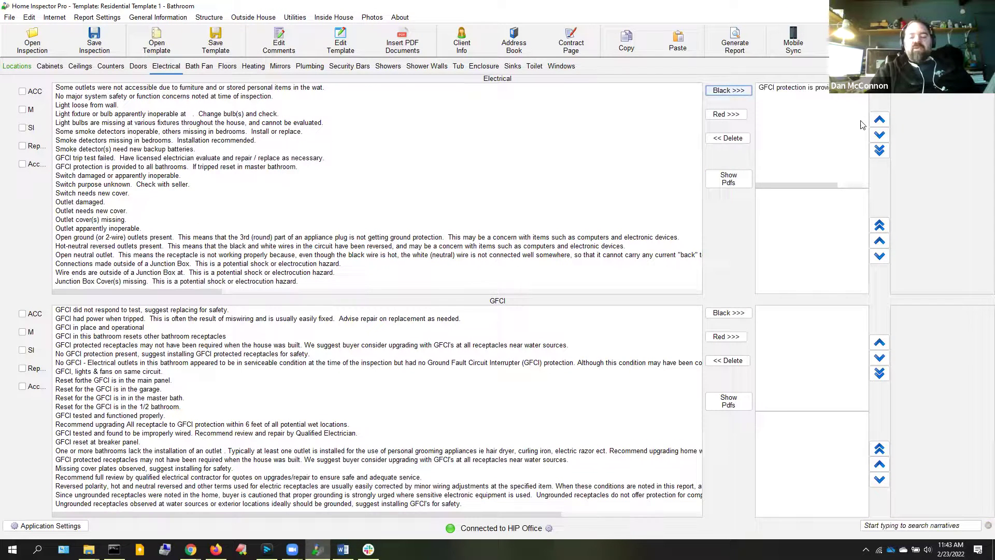
Generate the report including only sections with comments, ratings or photos
click(735, 39)
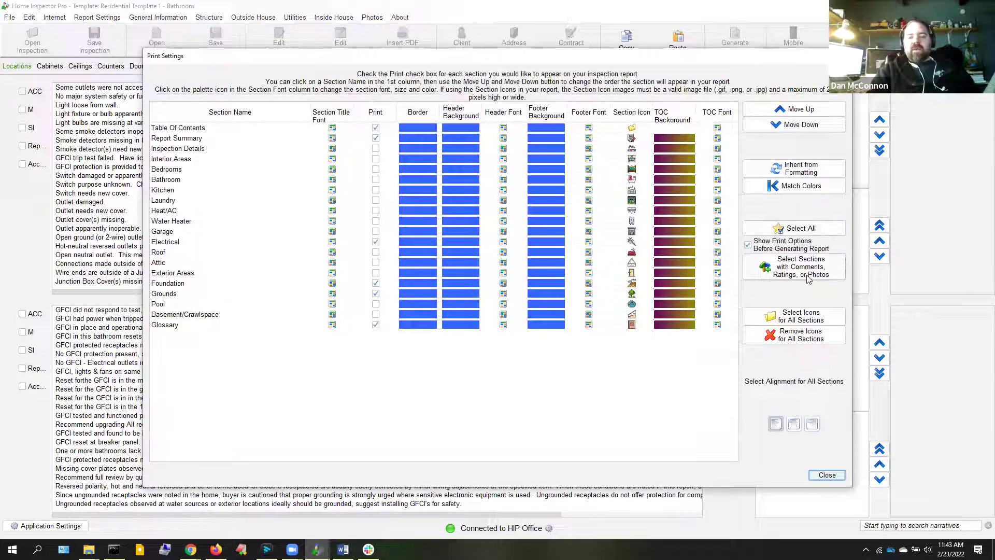
click(807, 275)
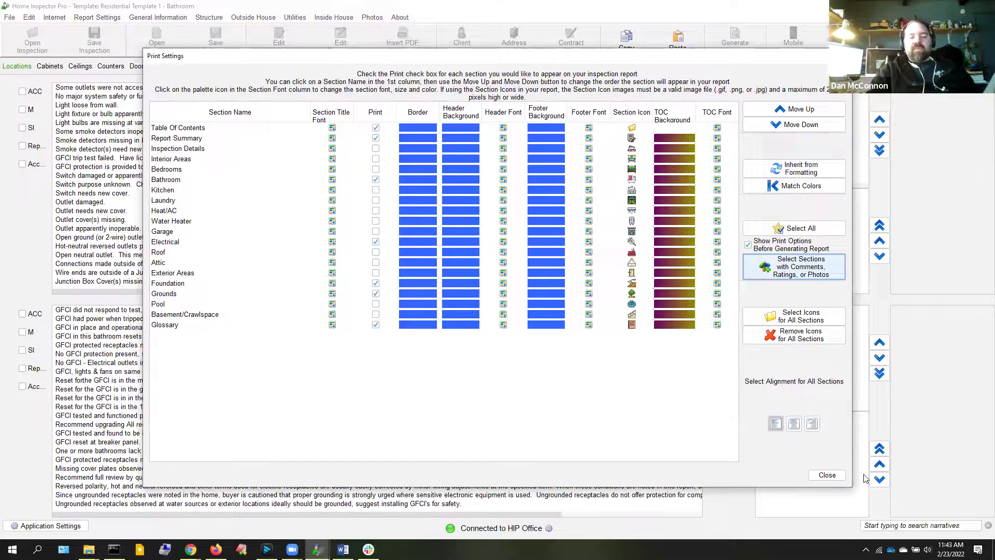
click(828, 475)
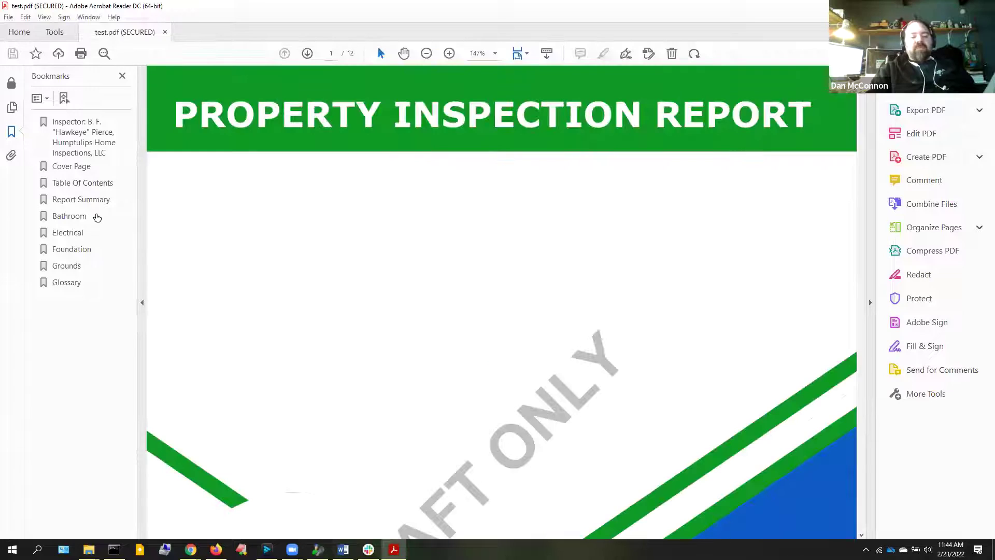
Review the Bathroom GFCI note and the Glossary page in the PDF, then return to Home Inspector Pro
click(72, 218)
click(924, 180)
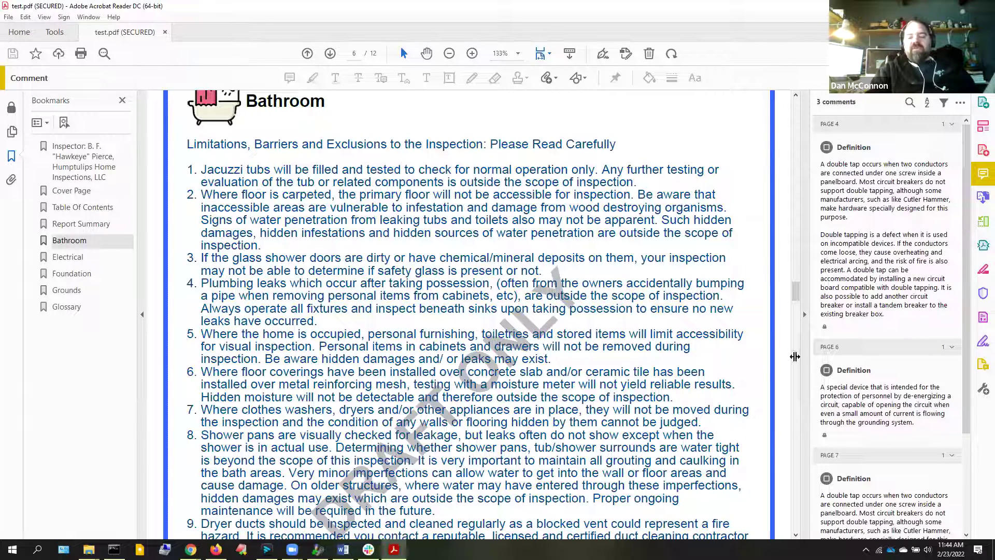
scroll(797, 360, down, 10)
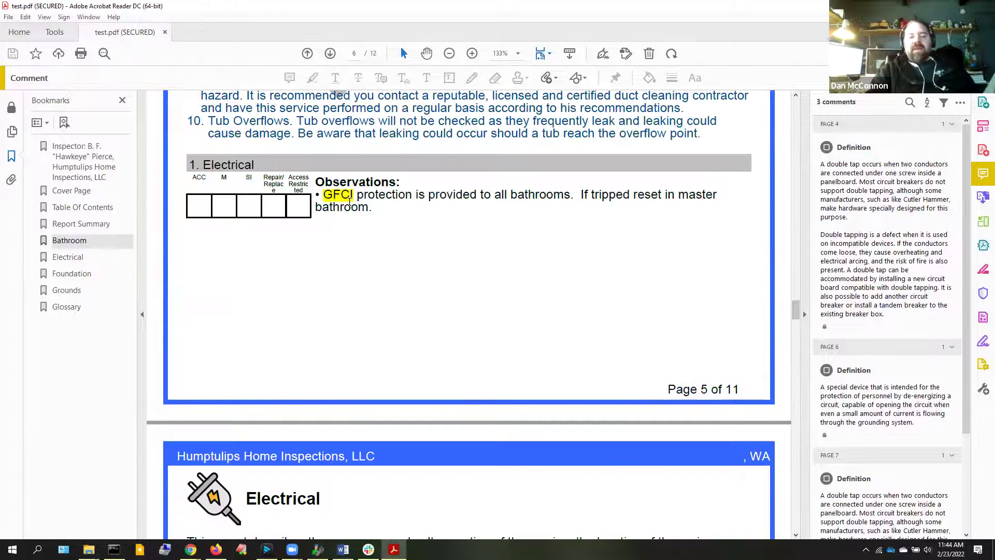
mouse_move(347, 201)
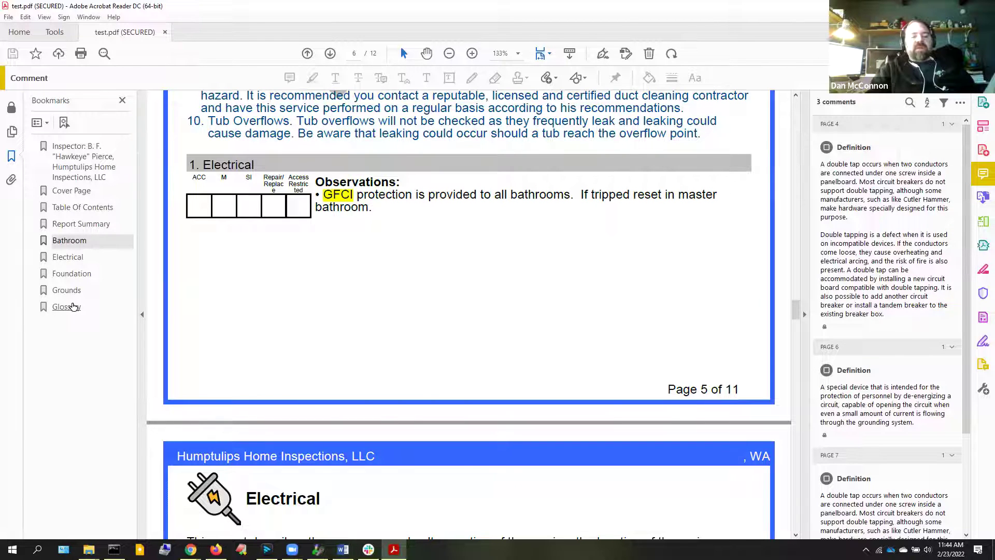
click(67, 306)
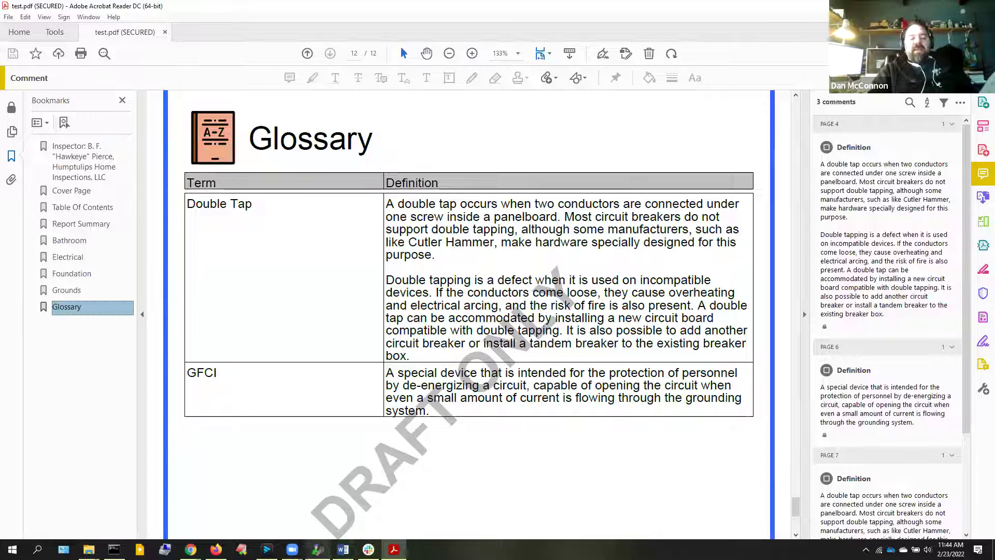
click(318, 549)
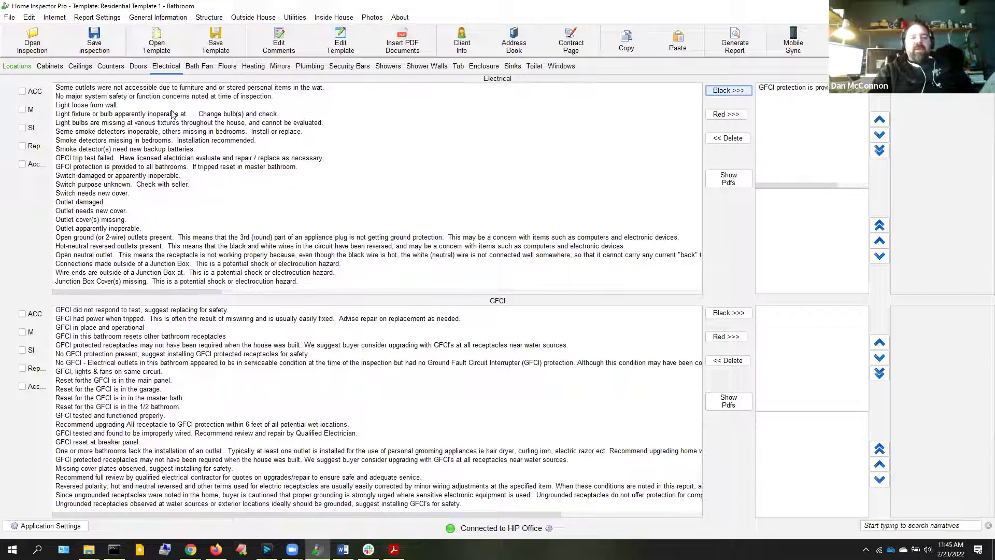
Open the Glossary and cancel out of its Print Settings unchanged
click(86, 19)
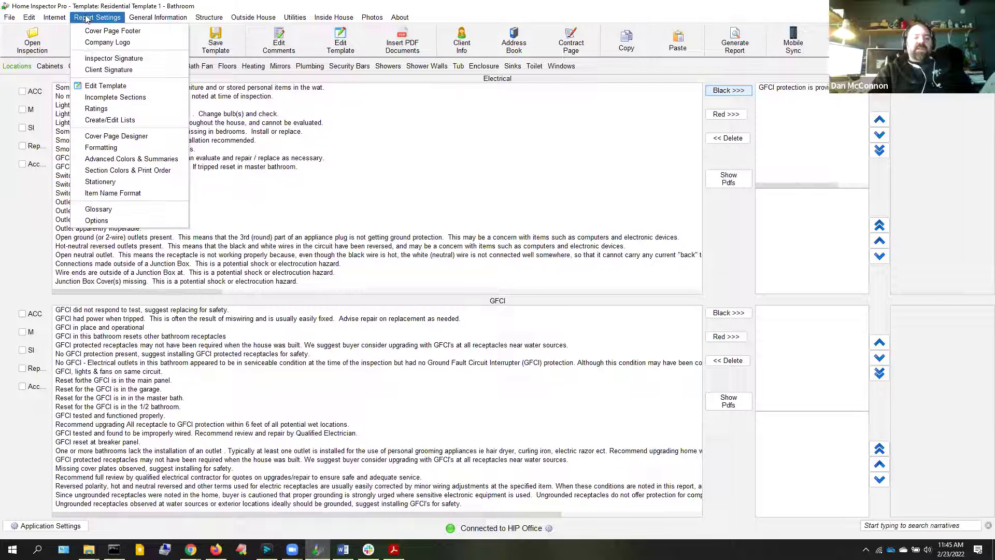
click(130, 209)
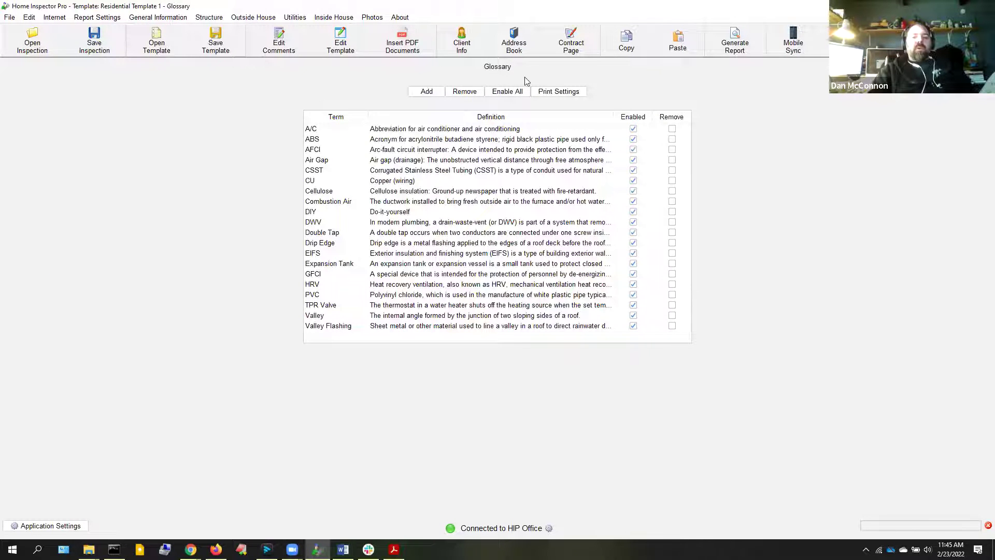
click(541, 91)
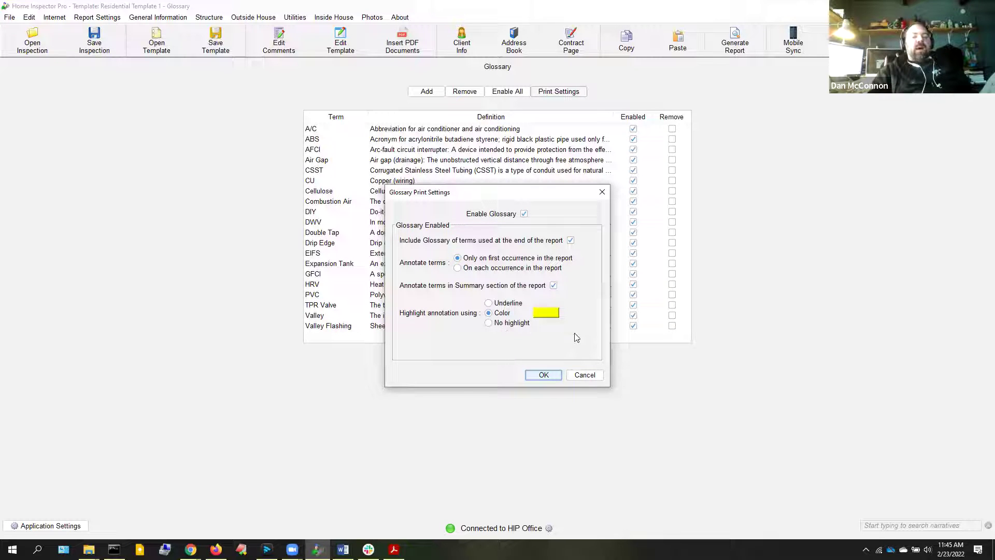
click(583, 376)
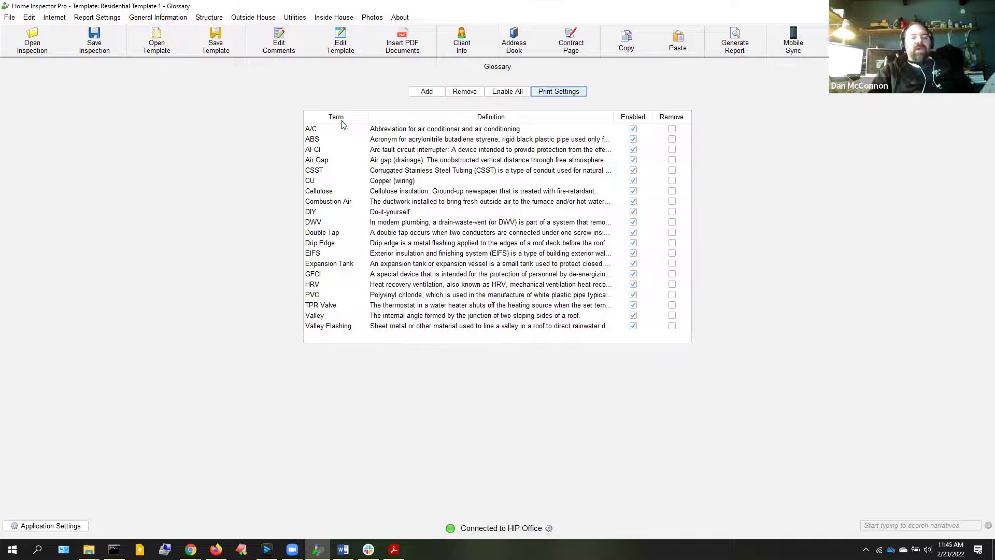
Open the Air Gap definition for editing and cancel without changes
click(371, 159)
double_click(372, 159)
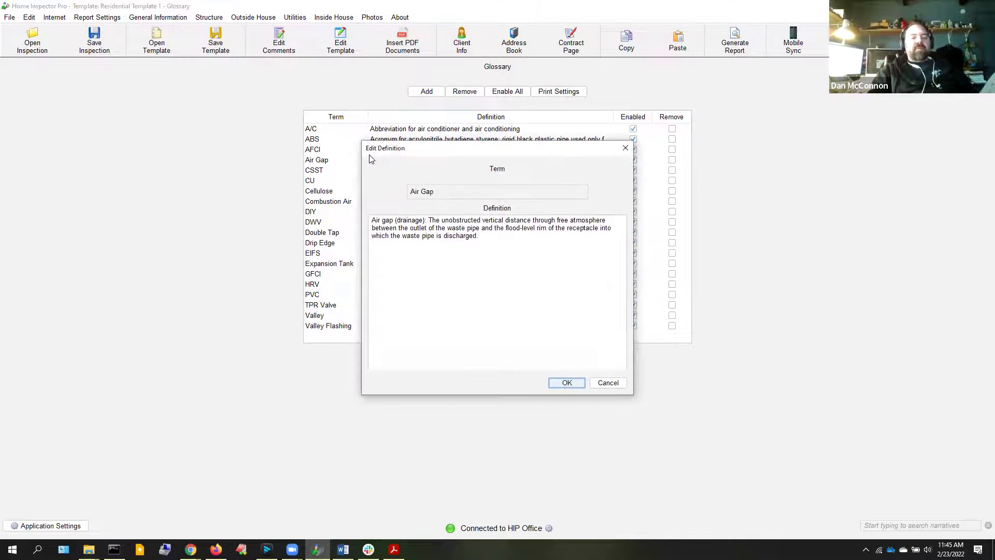
click(608, 382)
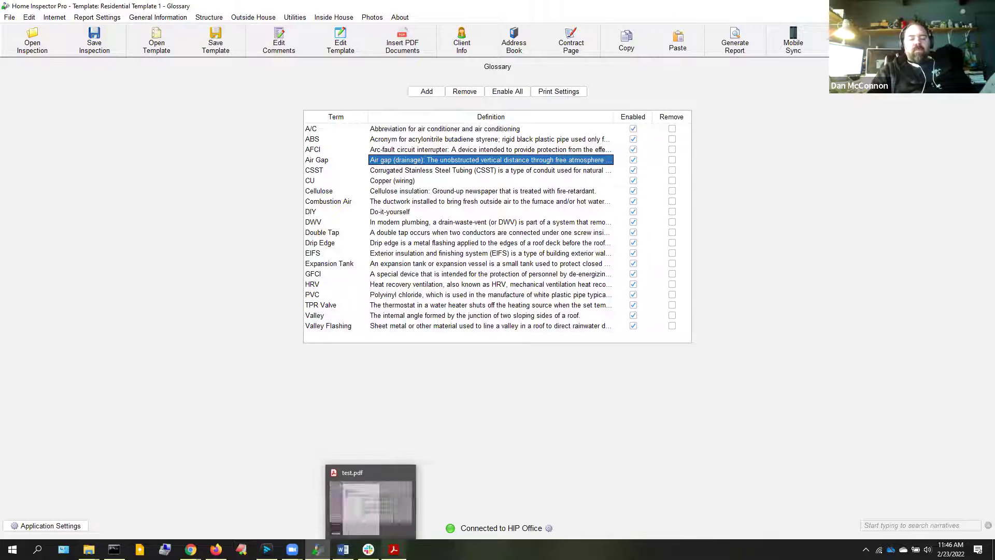
View the report's cover page zoomed to fit the whole page
click(393, 550)
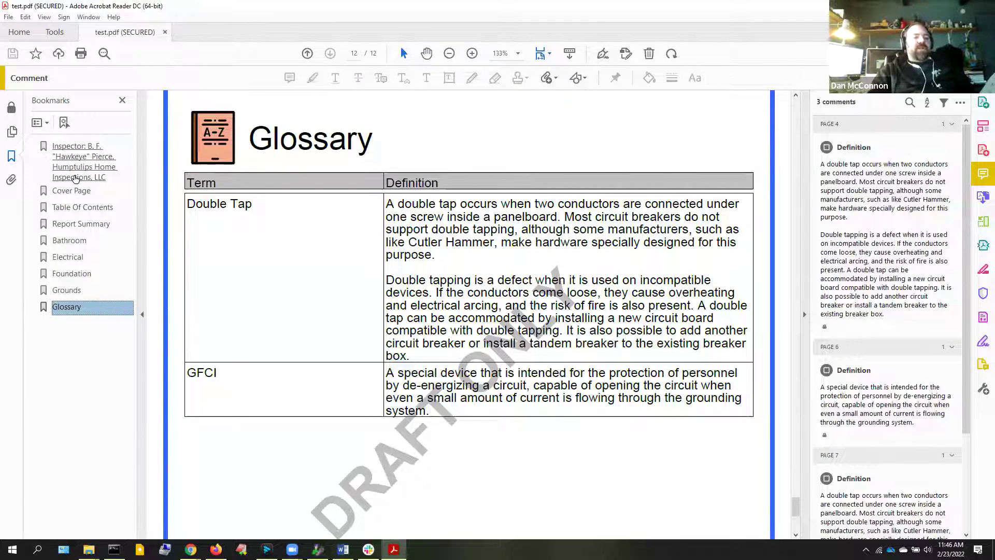
click(77, 191)
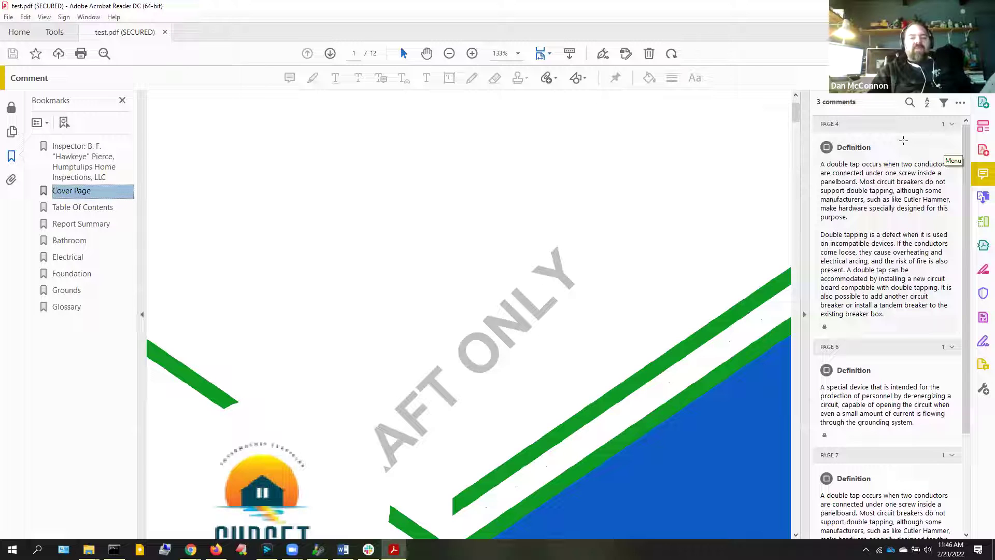
click(518, 53)
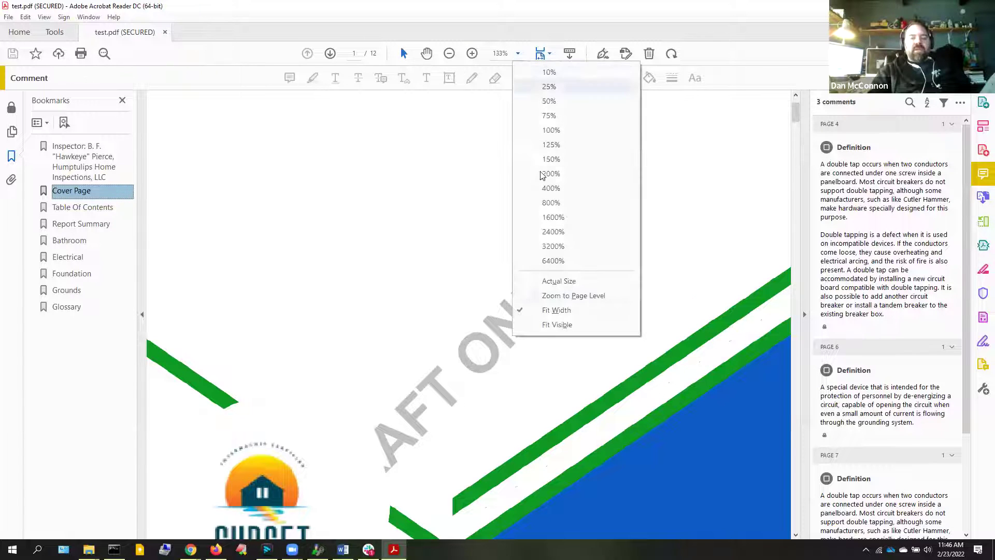
click(565, 296)
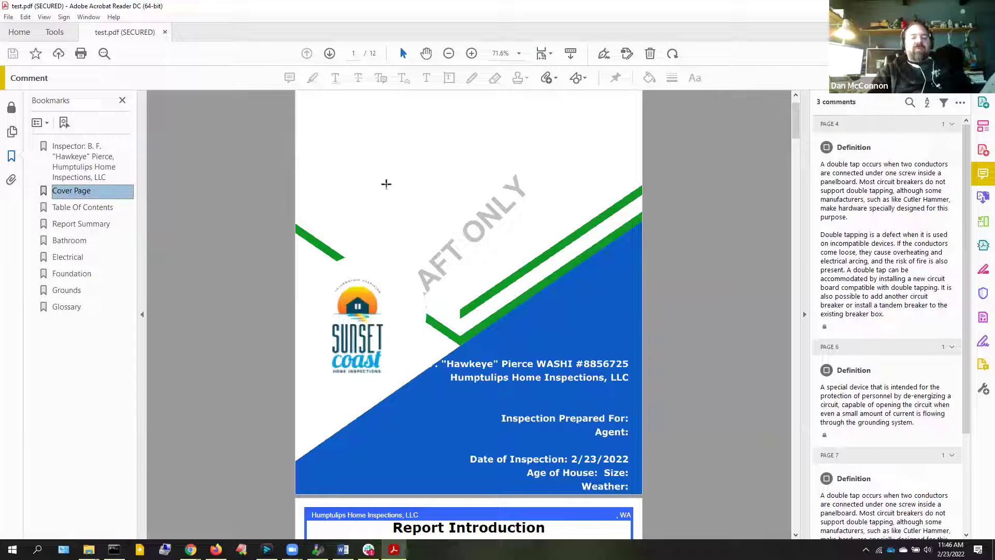
Close test.pdf and bring Home Inspector Pro back with Report Settings open
click(165, 33)
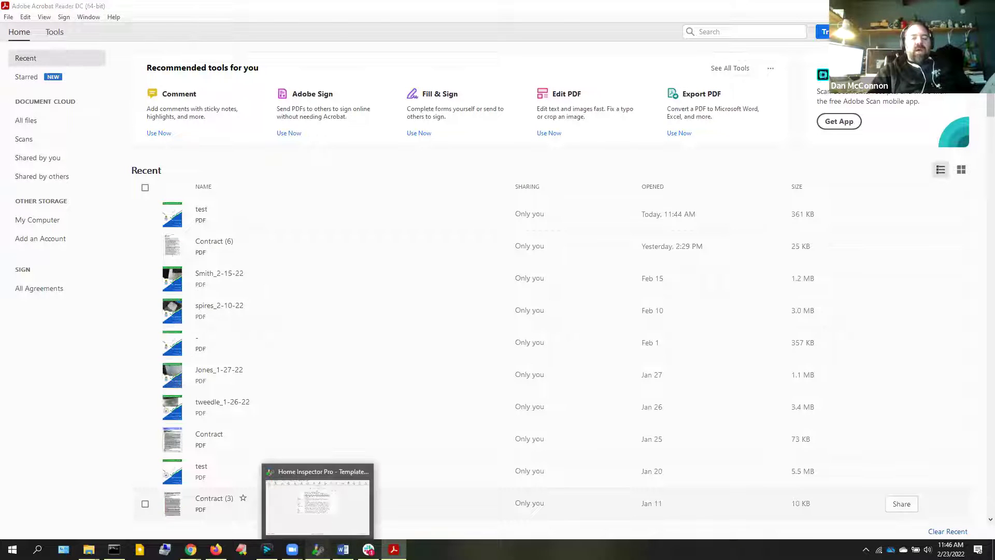
click(318, 549)
click(98, 18)
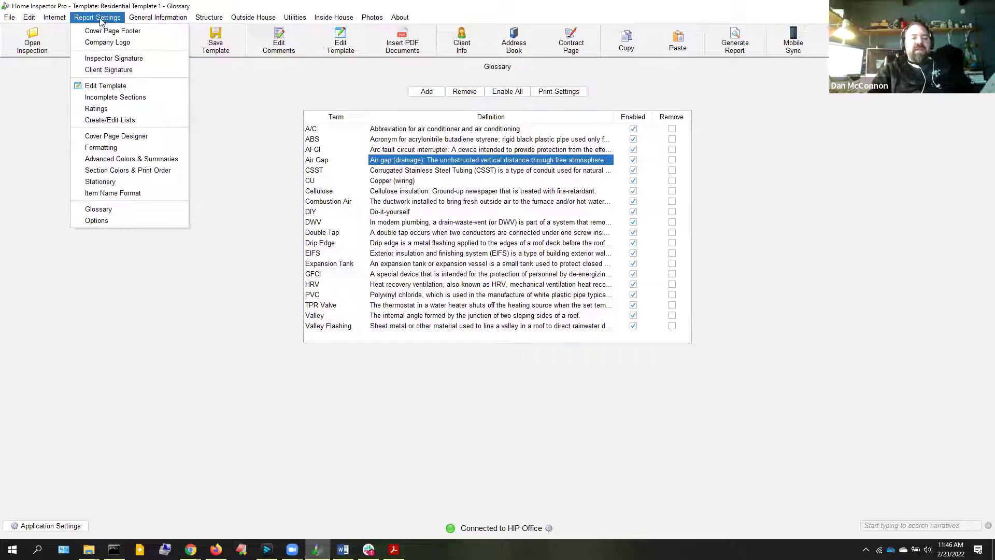
Open the Cover Page Designer and select the details text, company logo and title text layers
click(129, 138)
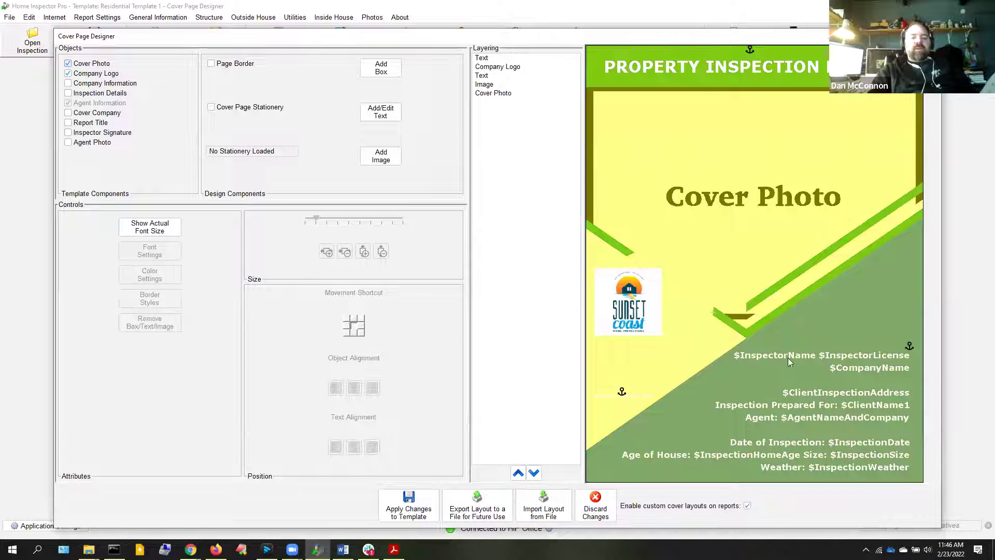
click(809, 449)
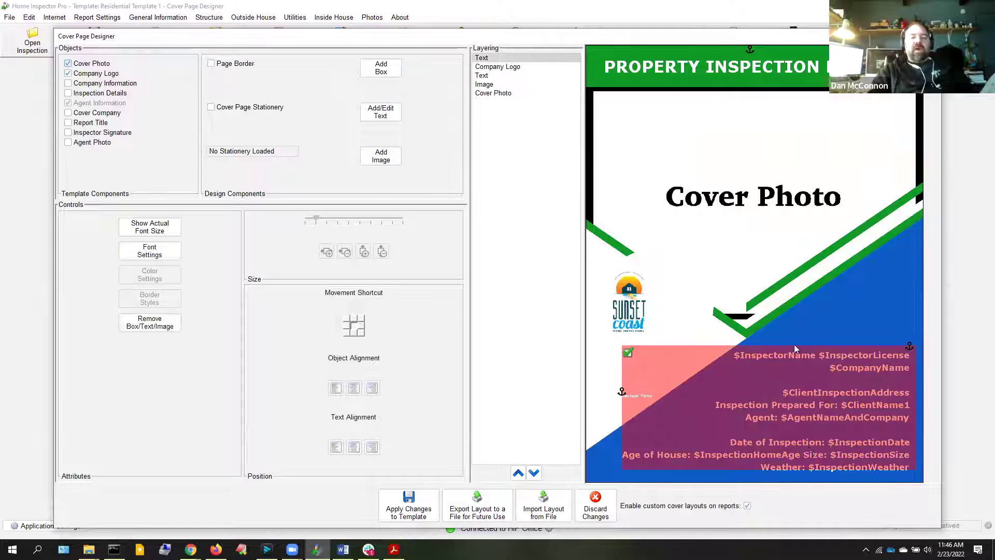
click(491, 68)
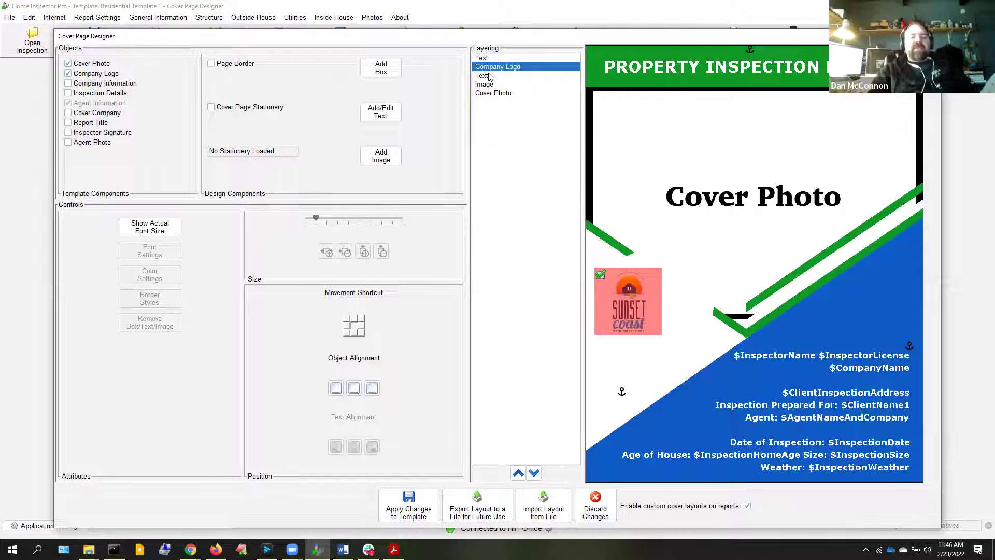
click(490, 77)
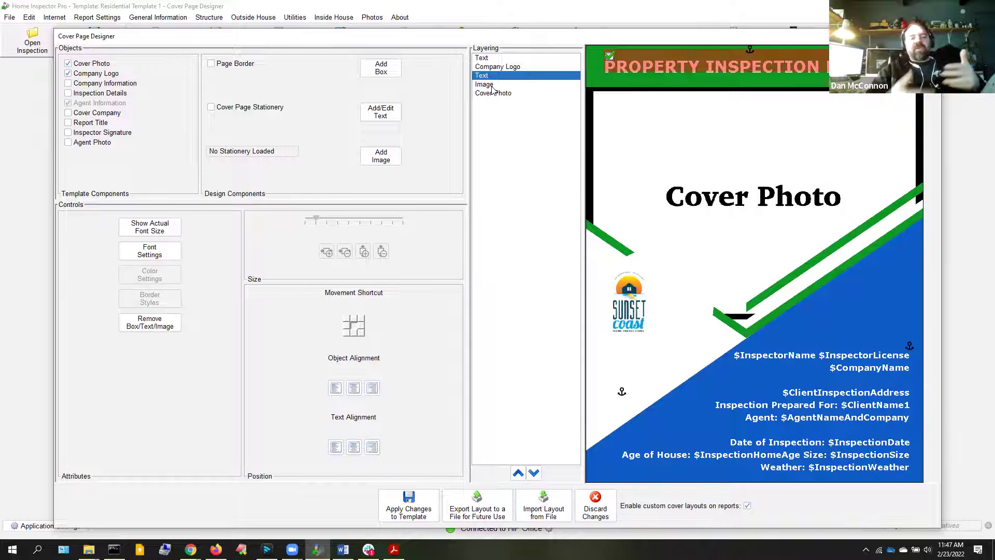
click(486, 59)
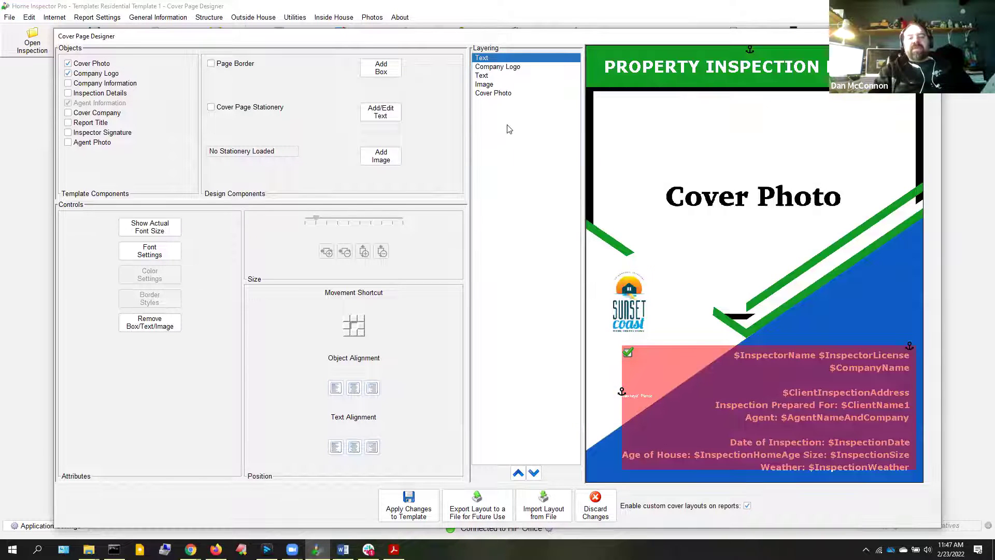
Select the background image, cover photo, title, logo and details layers, then choose Import Layout from File
click(483, 85)
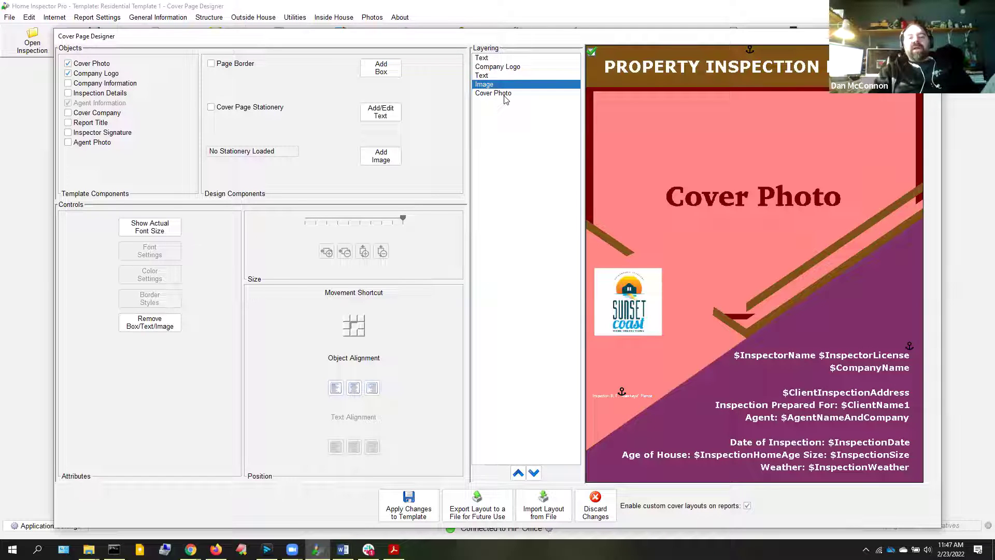
click(504, 94)
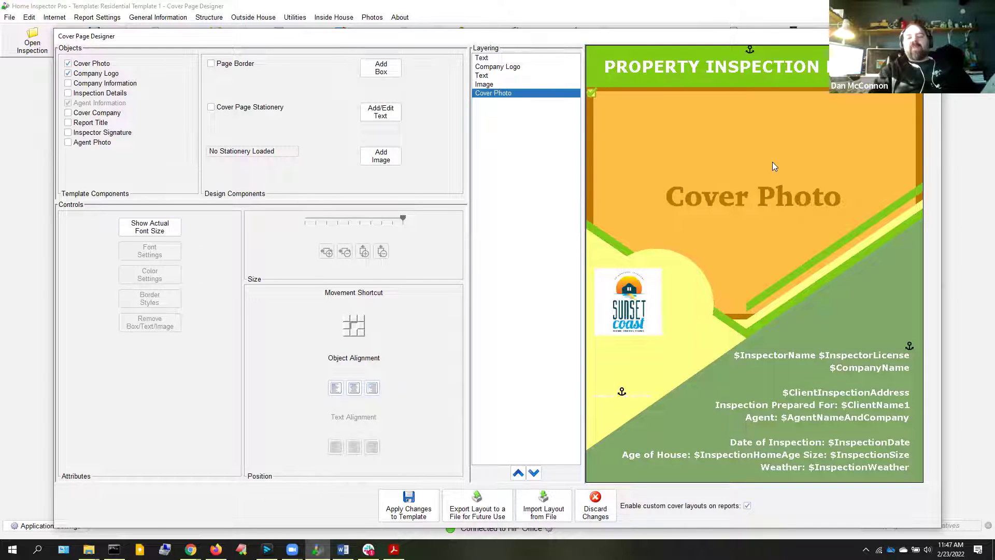
click(487, 76)
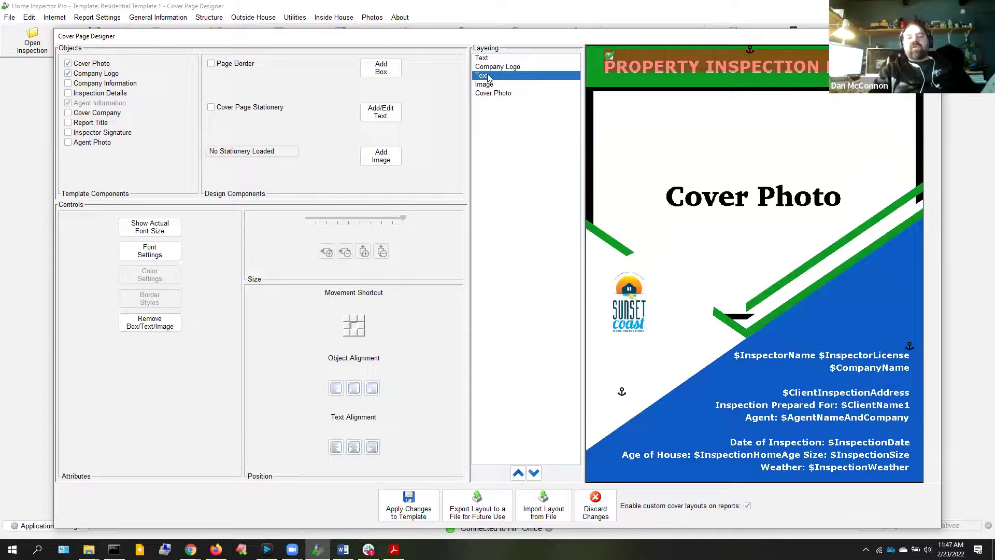
click(489, 68)
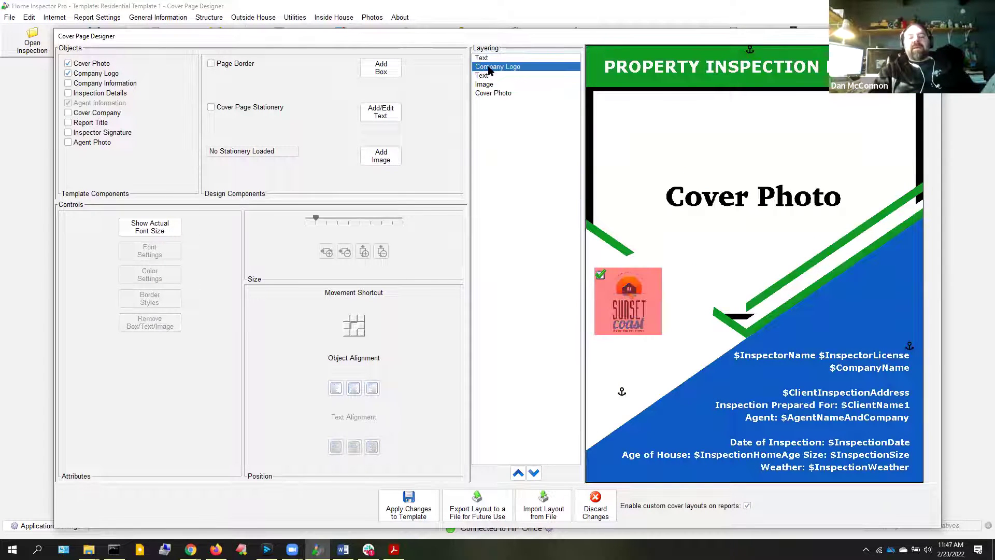
click(485, 59)
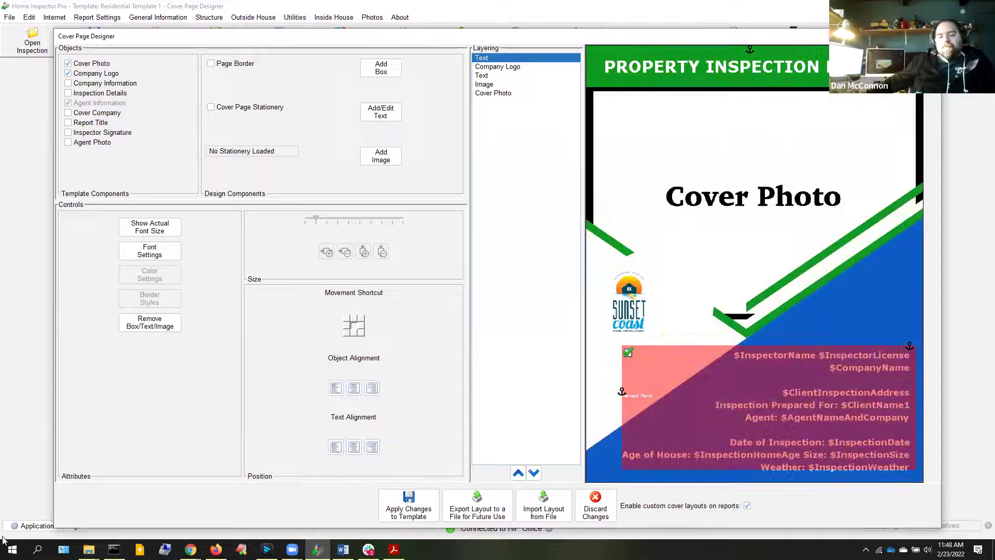
click(541, 513)
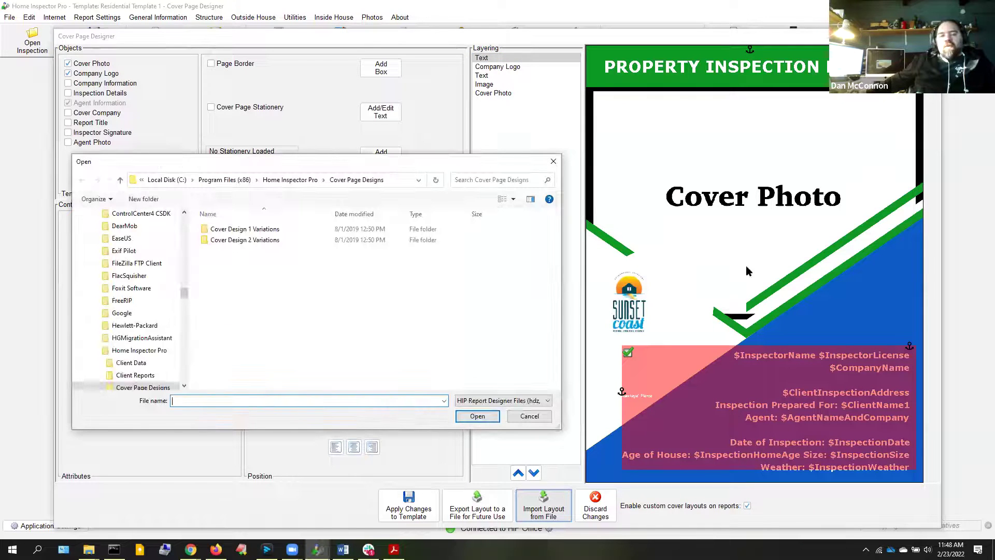
Import Design 1 Purple & Pink.hdzi from the Cover Design 1 Variations folder
click(255, 230)
click(256, 230)
double_click(204, 229)
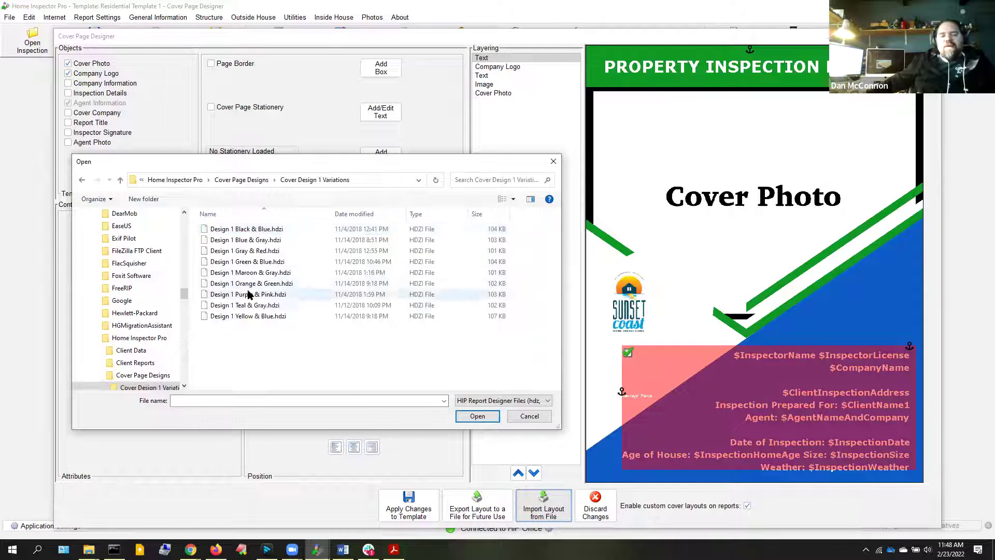
double_click(257, 295)
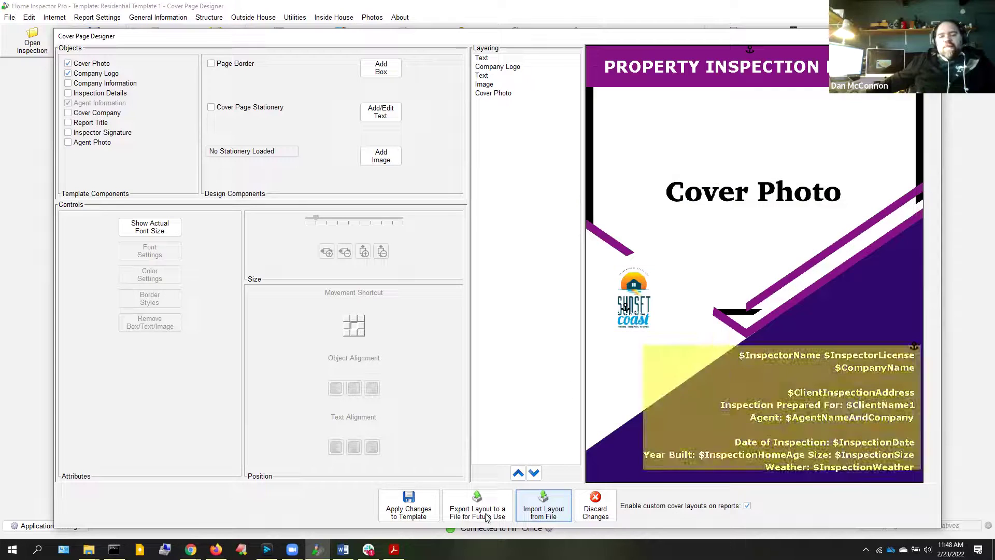
Import Design 2 Gray & Teal.hdzi and nudge the company logo up-right into the white circle
click(566, 504)
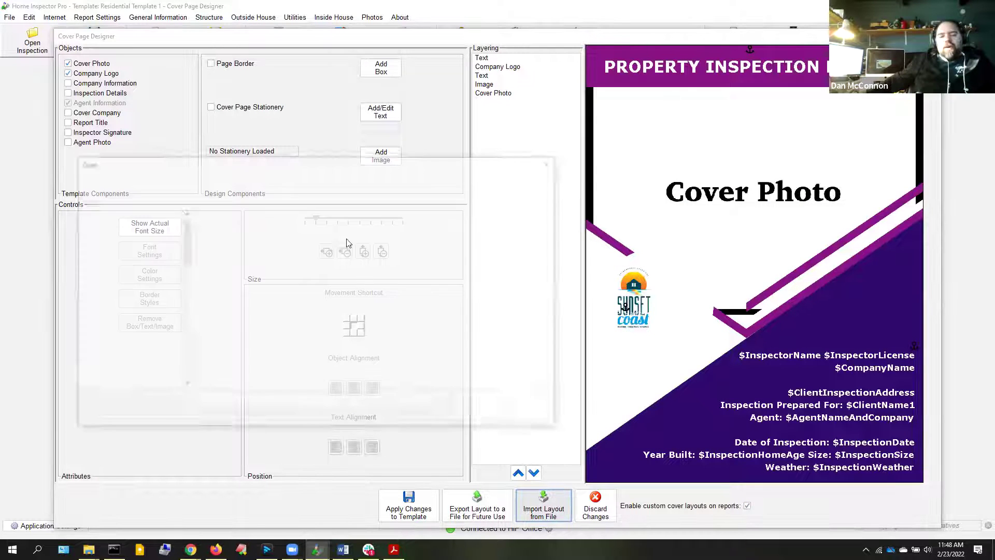
click(241, 180)
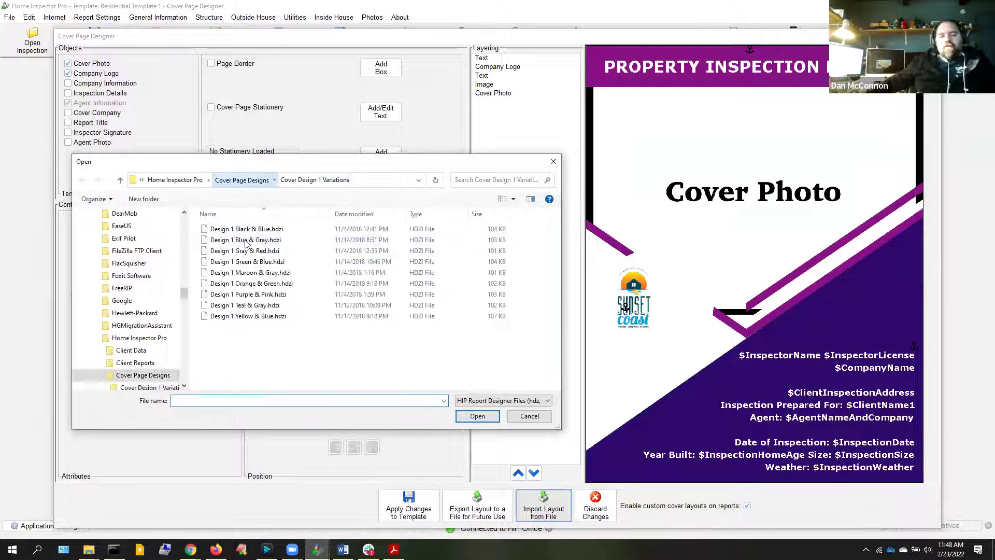
double_click(238, 240)
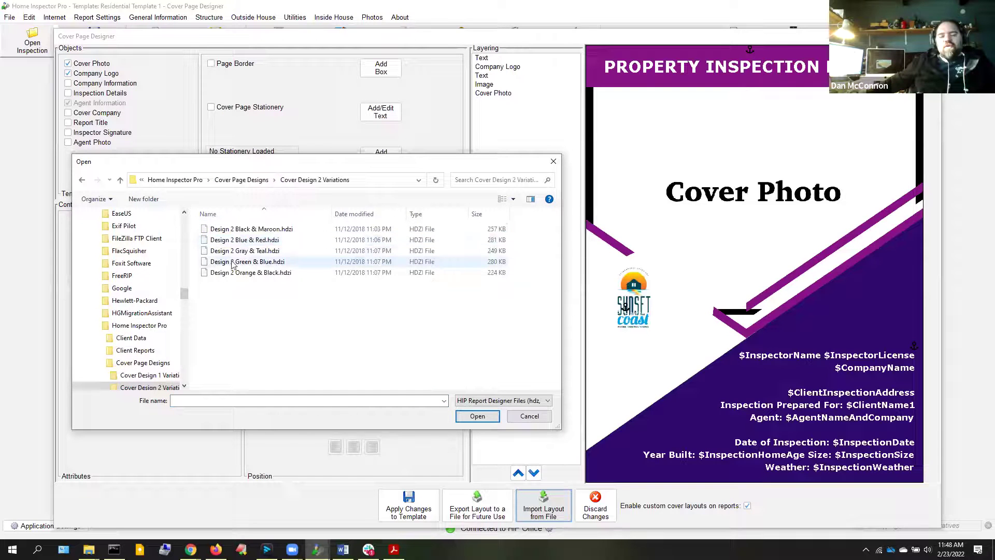
click(243, 251)
double_click(244, 251)
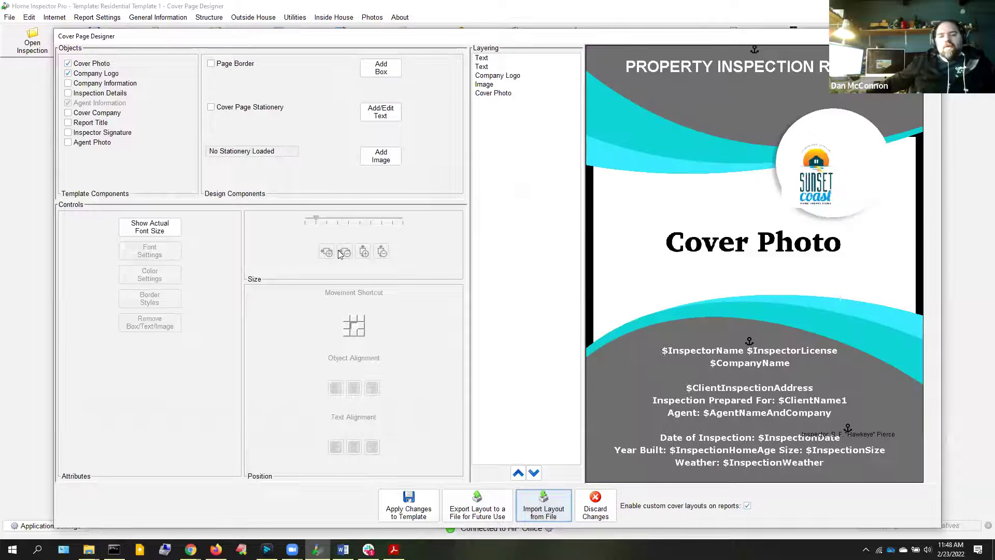
drag(806, 170, 826, 158)
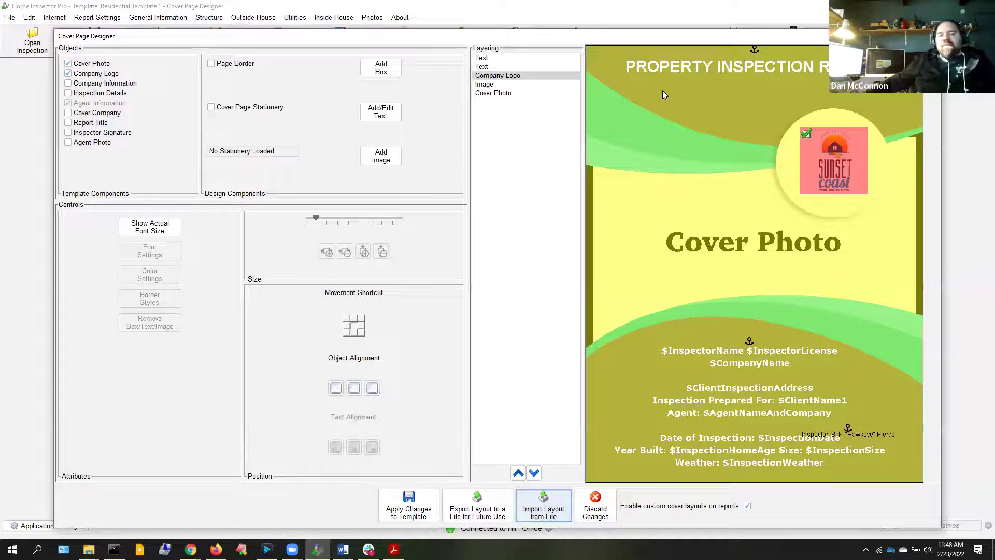
click(490, 84)
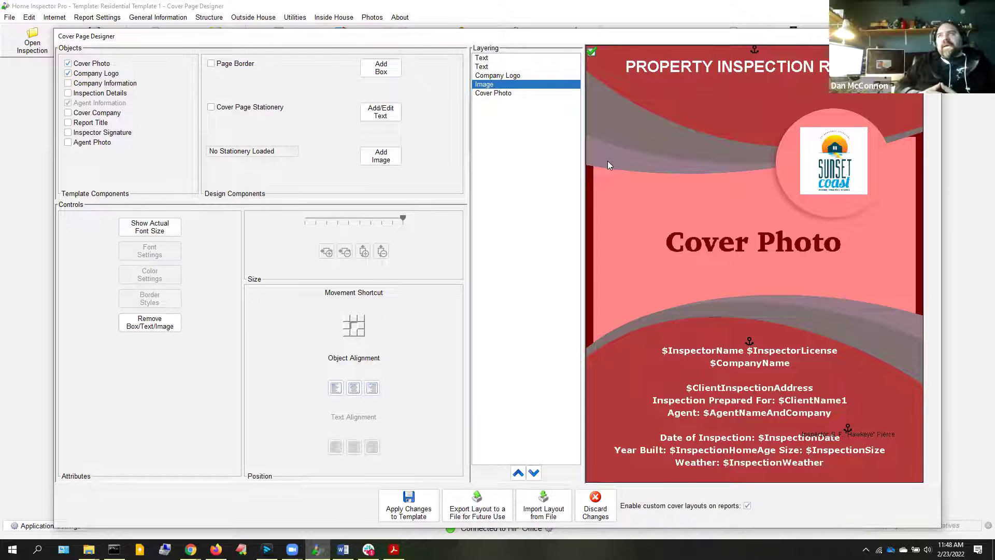
click(216, 550)
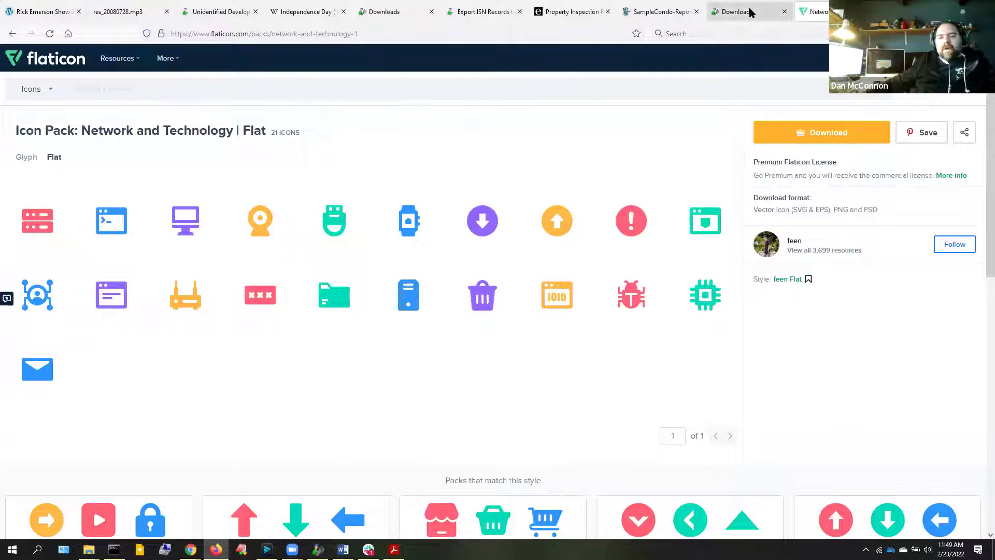
click(750, 12)
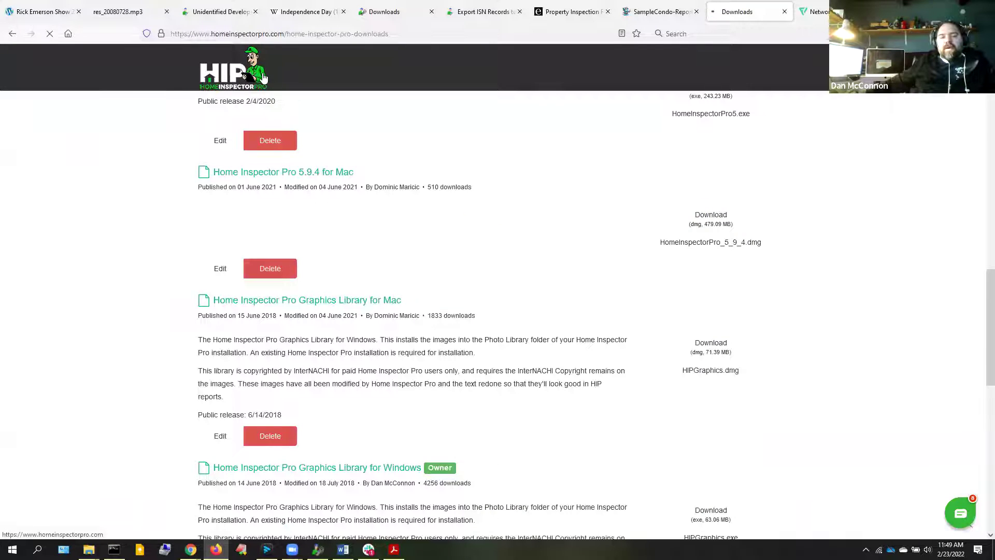
click(264, 77)
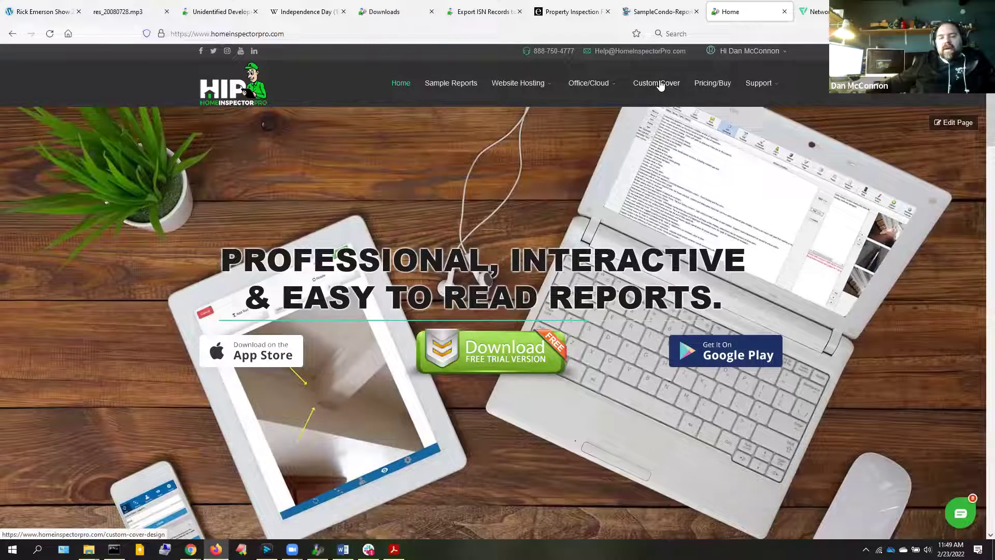
click(660, 83)
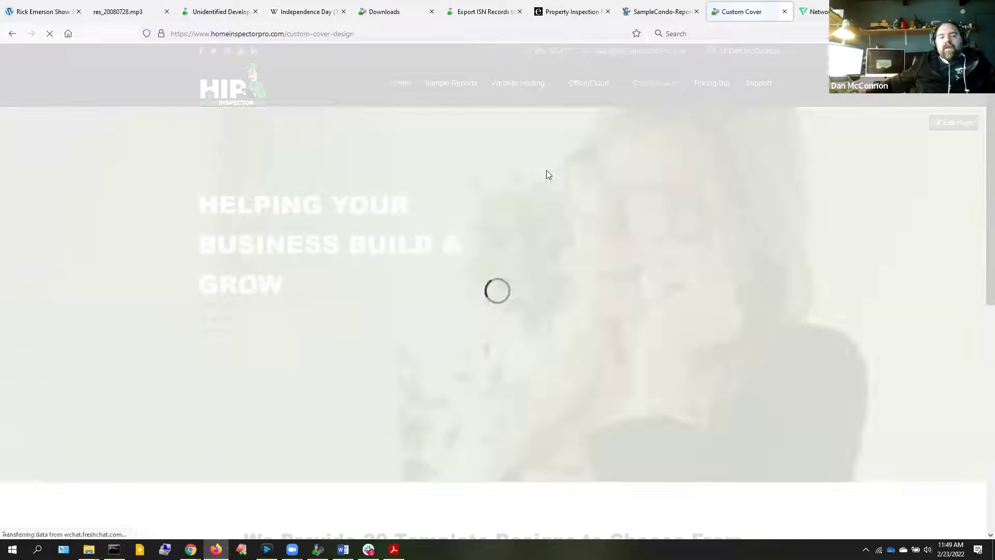
scroll(363, 400, down, 8)
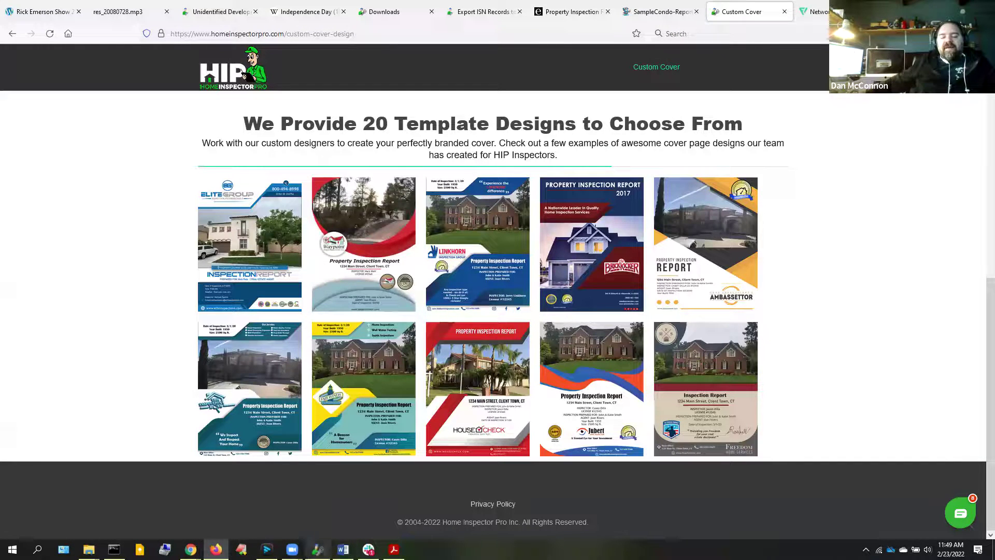
click(317, 549)
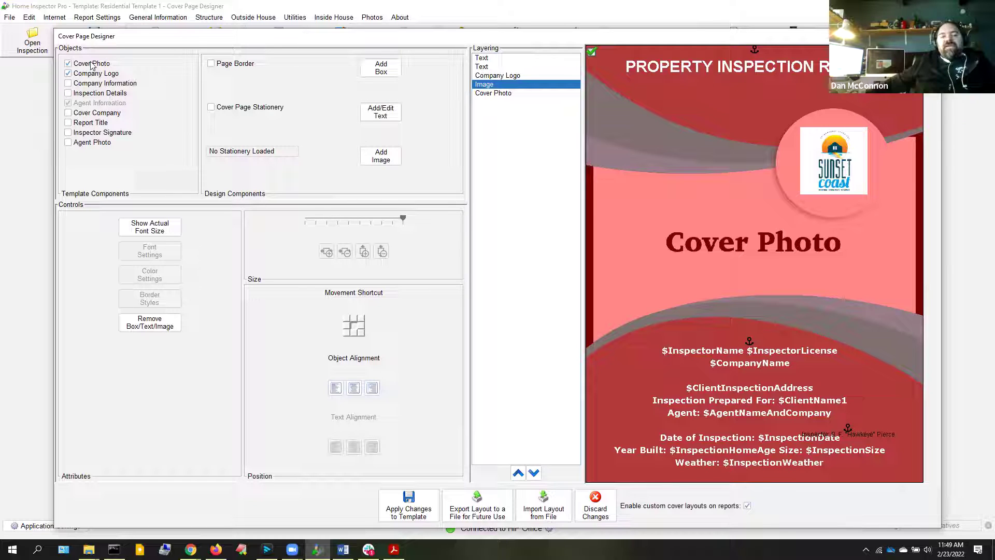
Remove the company information block, add the Report Title, and drag it just under the top banner
click(84, 87)
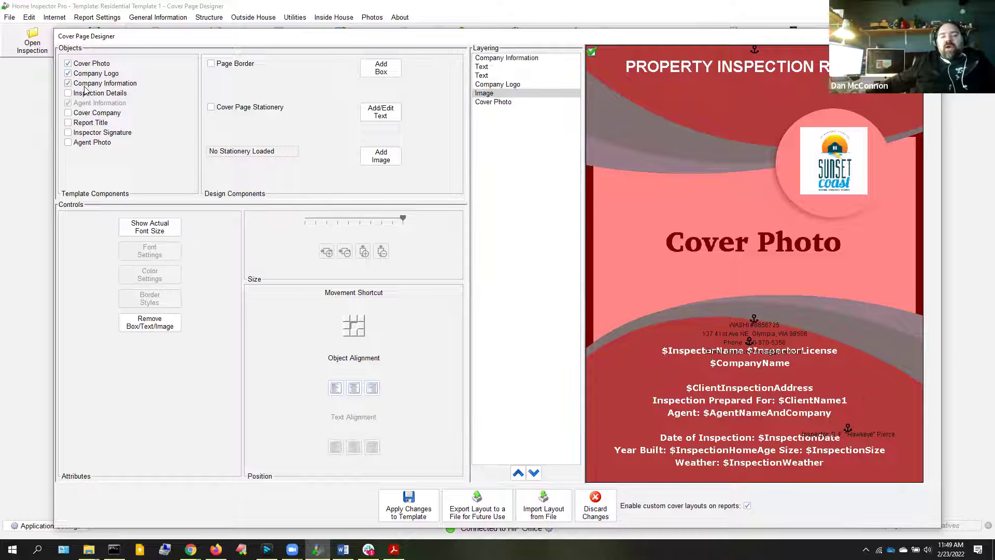
click(86, 87)
click(86, 88)
click(86, 88)
click(86, 124)
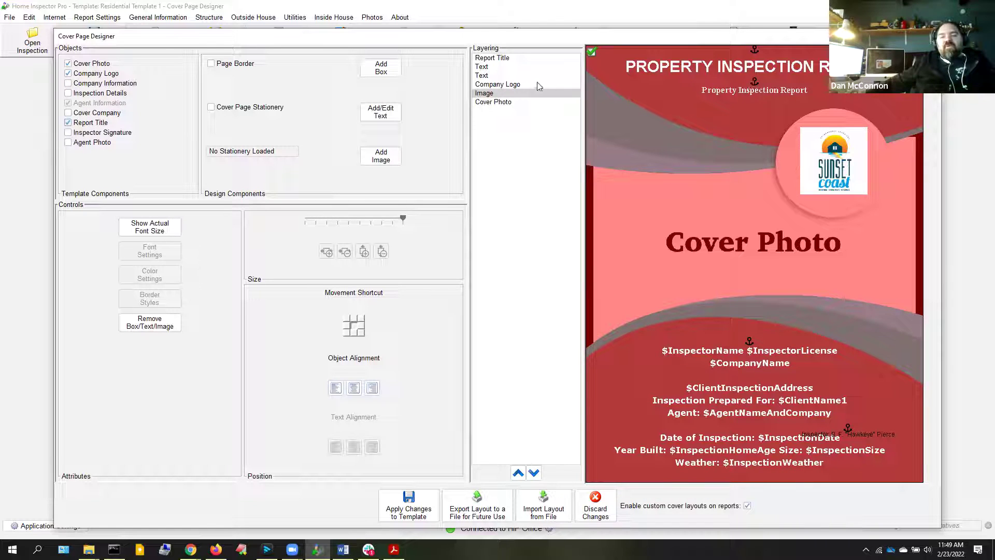
click(497, 58)
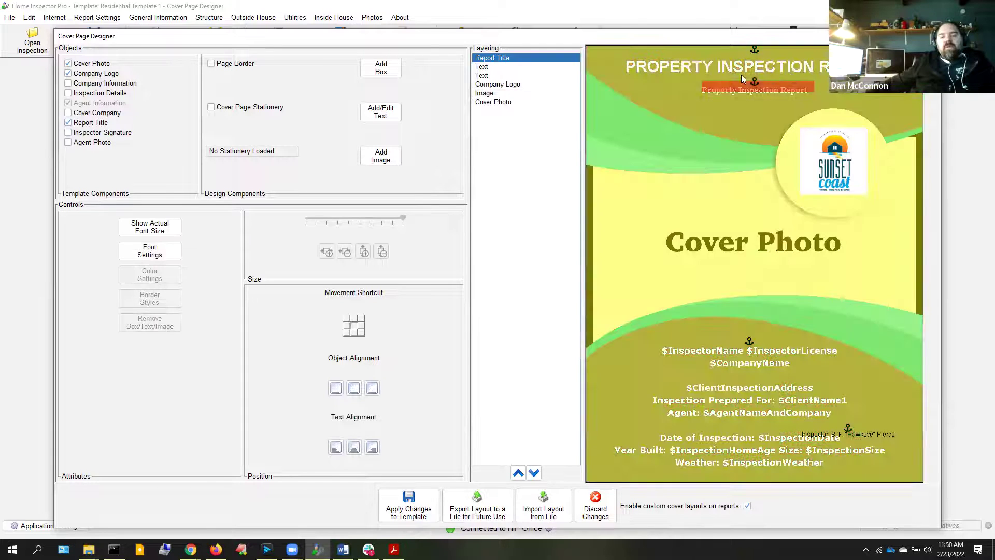
drag(755, 86, 756, 81)
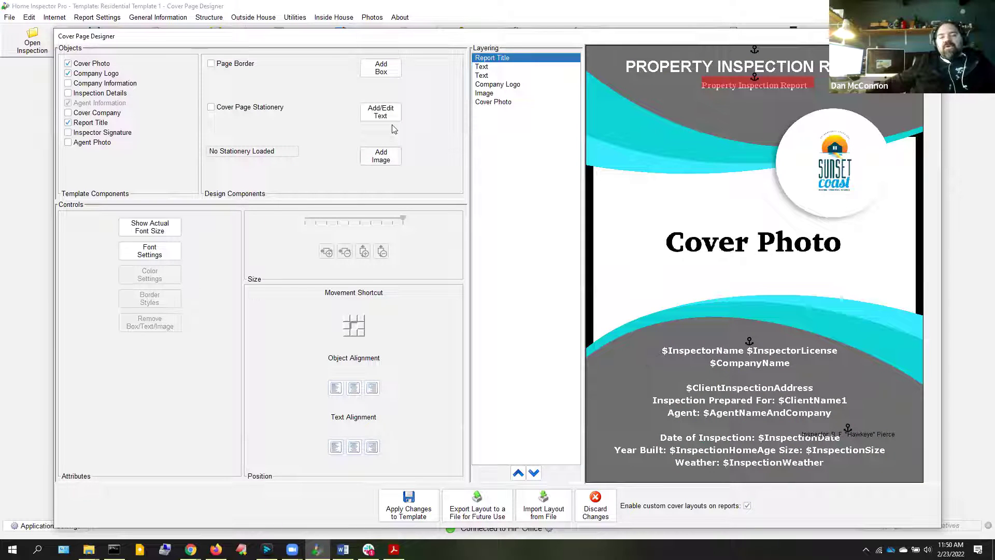
Browse the Add HIP Variables list in the Enter Text dialog, then cancel without adding text
click(376, 113)
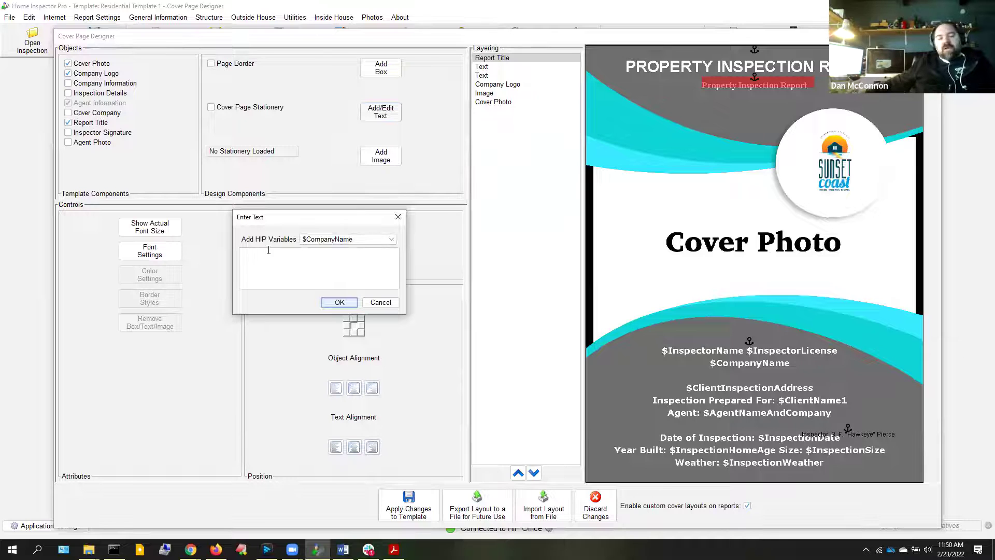
click(343, 242)
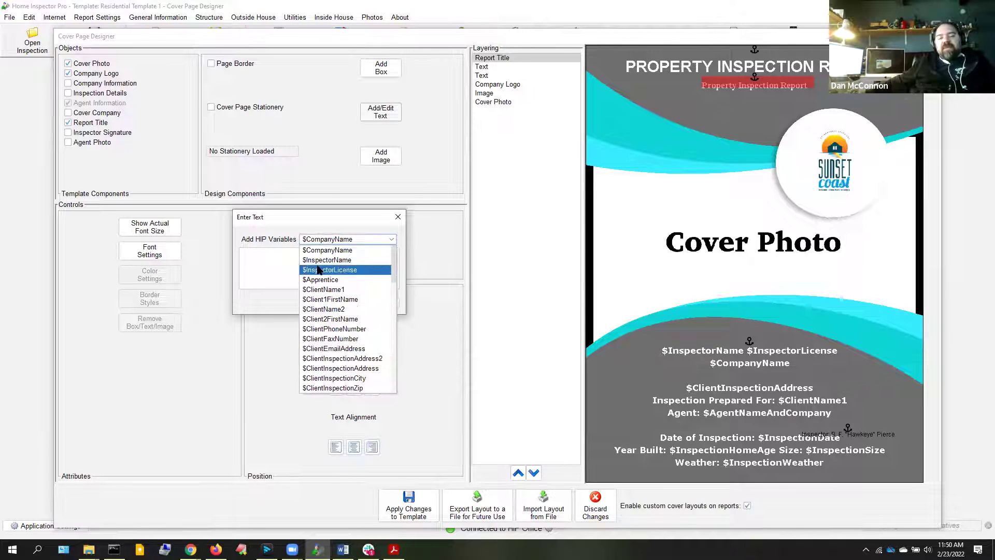
scroll(320, 358, down, 12)
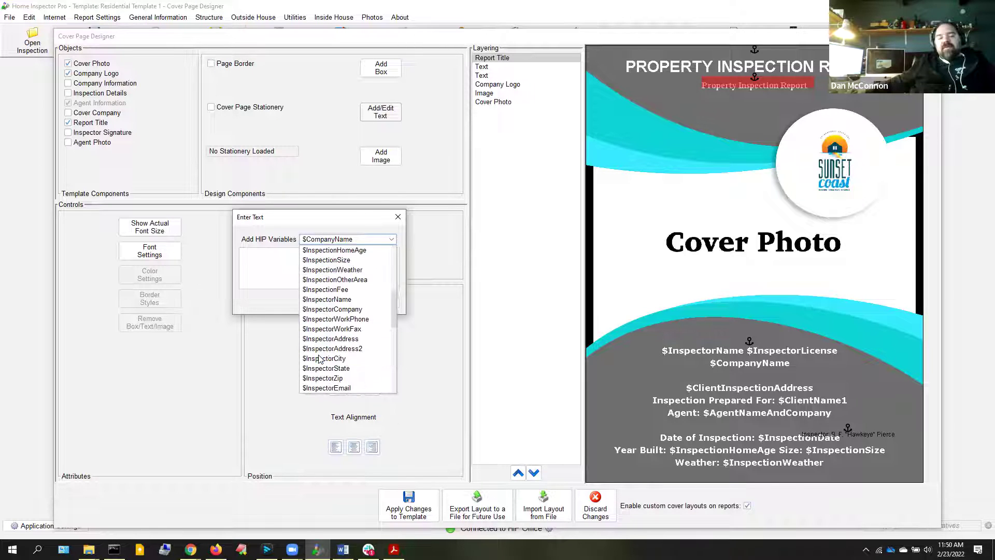
scroll(319, 342, down, 2)
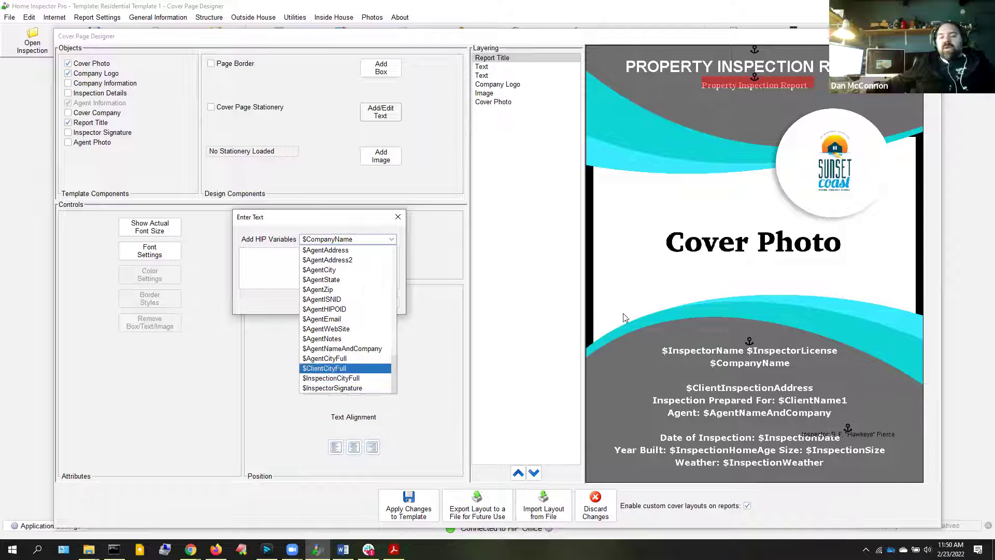
click(304, 223)
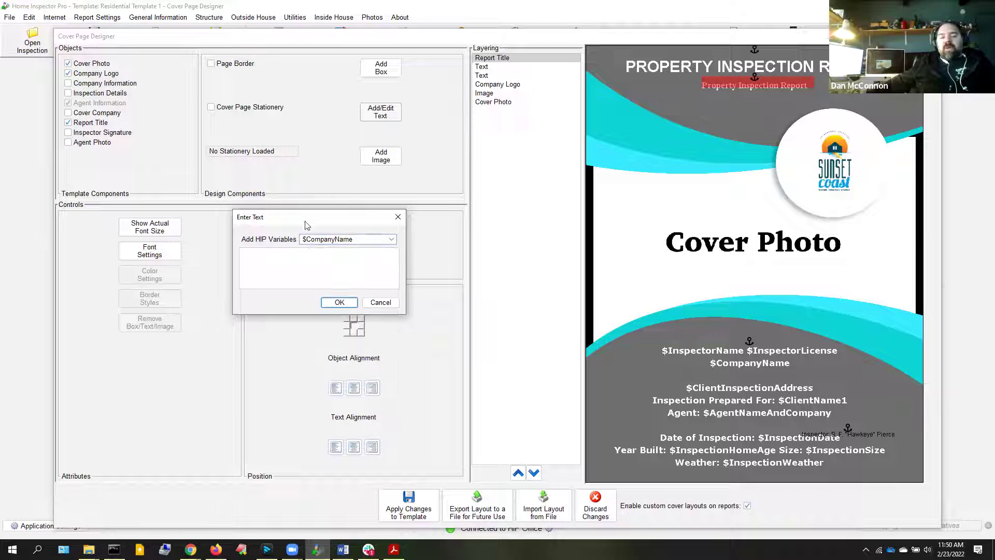
click(388, 306)
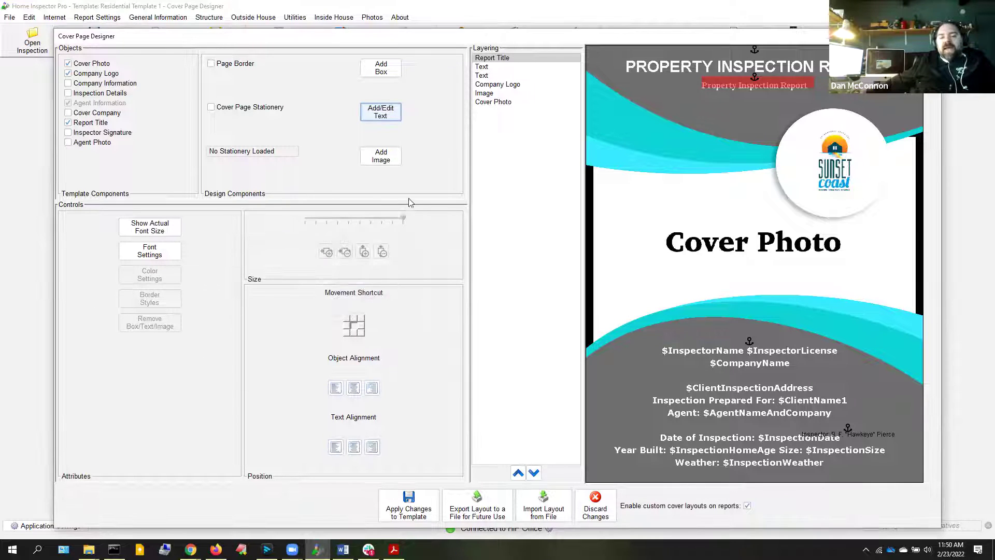
Insert 004-building.png from Icon Library > Section Headers Set 1 and place it beside the address
click(394, 164)
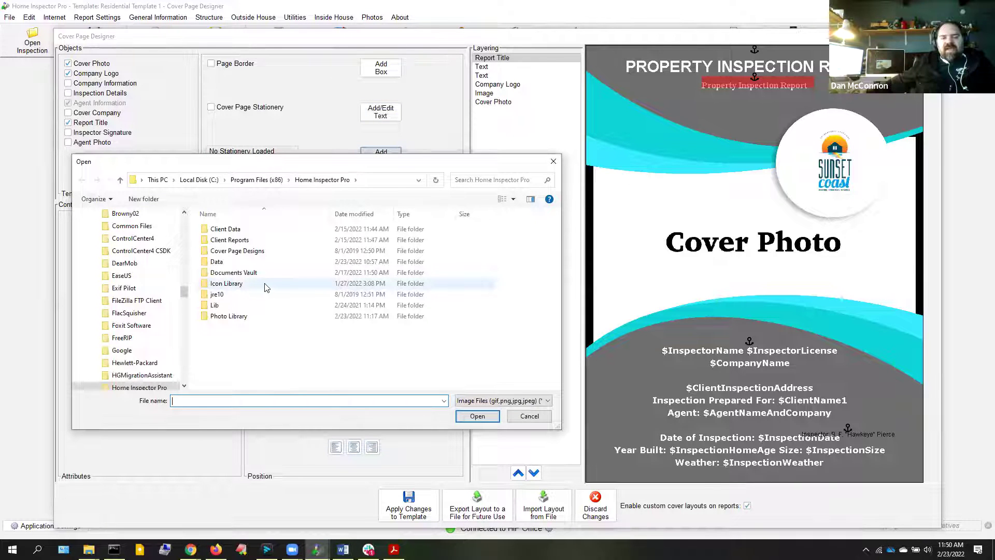
double_click(263, 287)
double_click(241, 240)
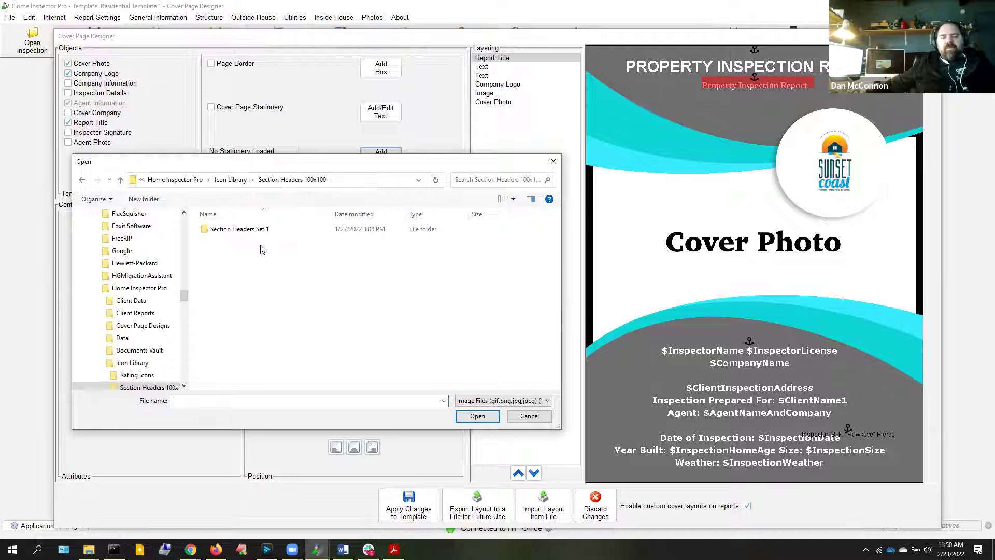
double_click(240, 229)
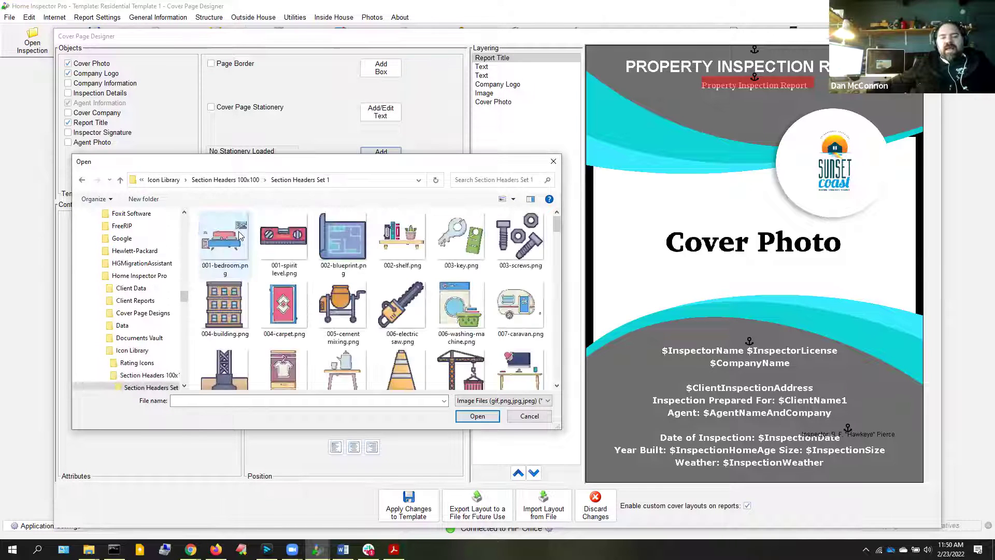
double_click(234, 306)
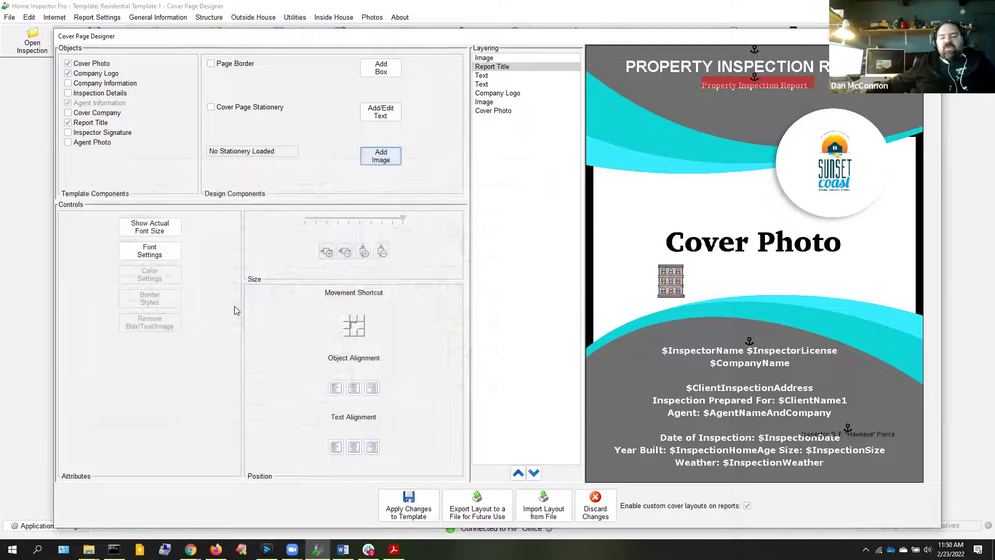
drag(672, 276, 617, 384)
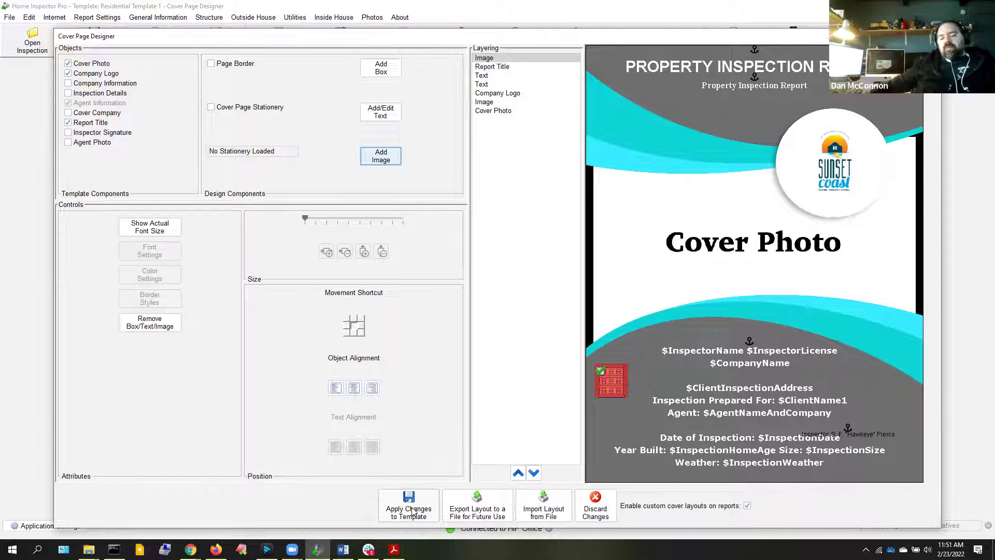
click(748, 505)
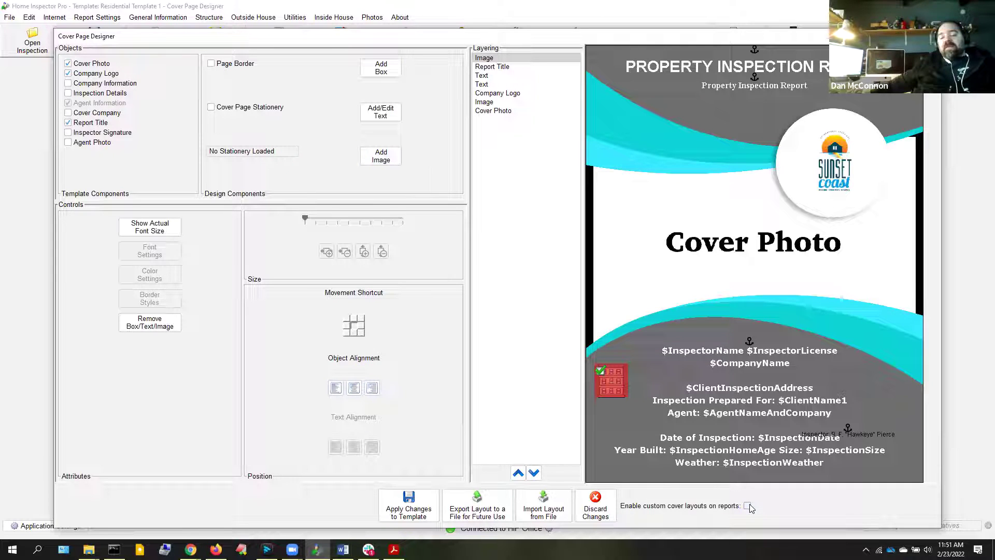
click(725, 507)
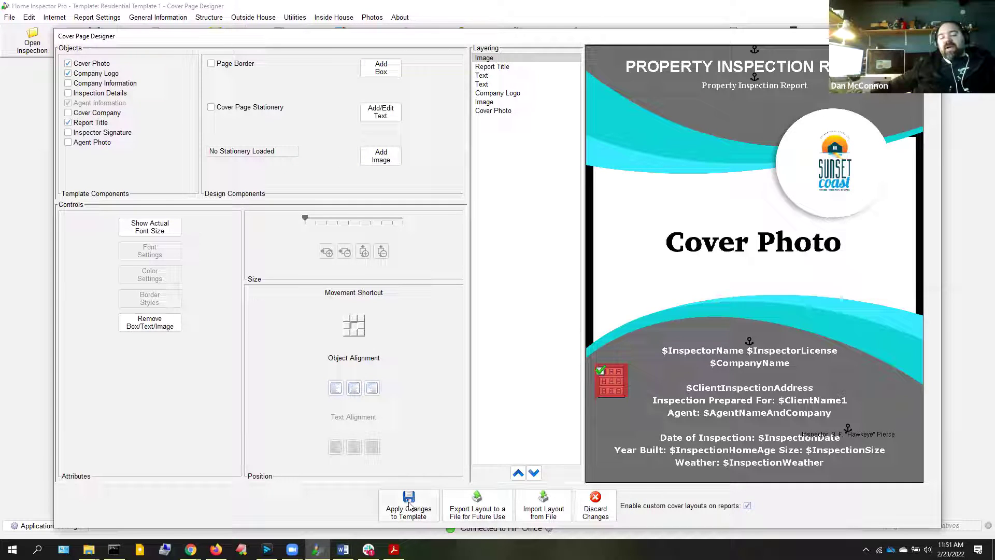
click(409, 505)
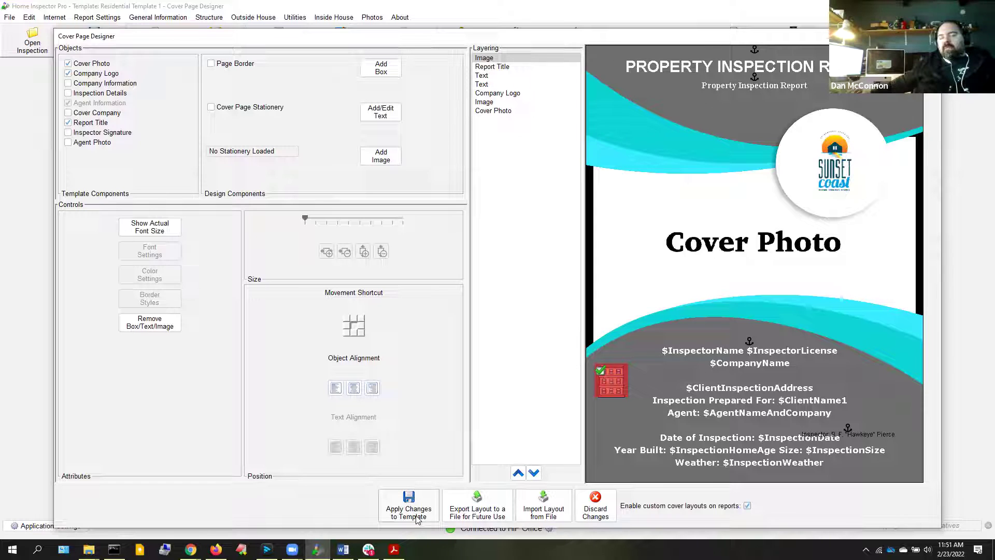
Export the cover layout as 'Example' in the Cover Page Designs folder
click(477, 506)
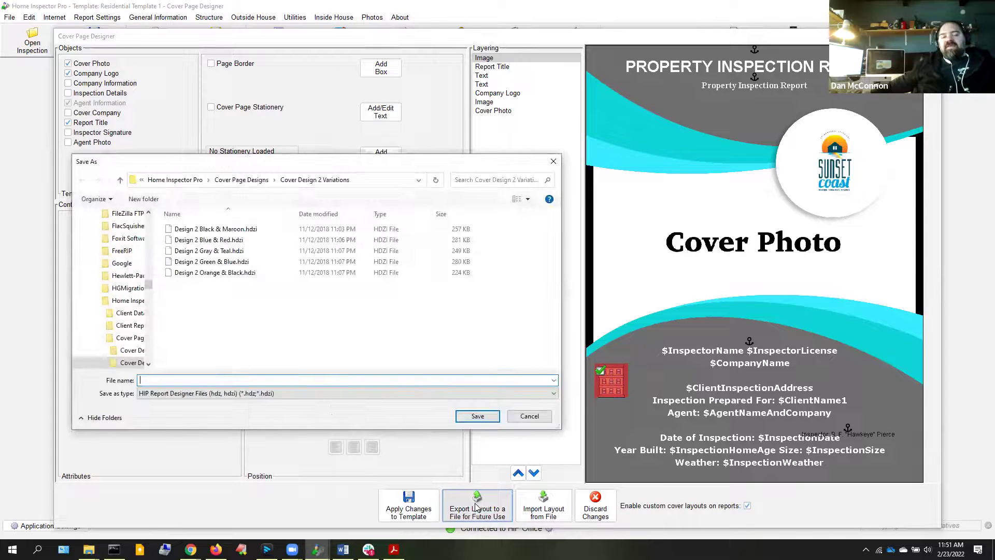
click(256, 180)
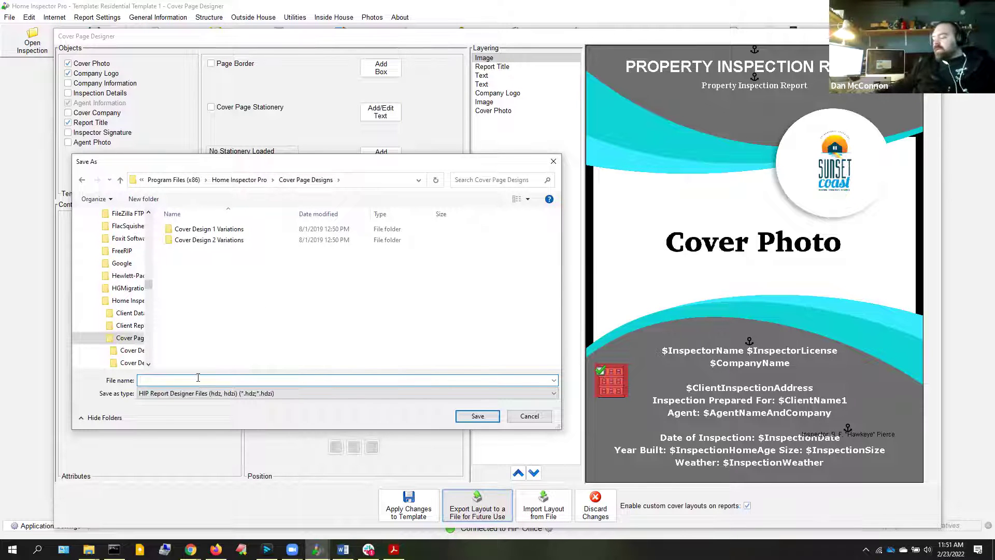
text(Example)
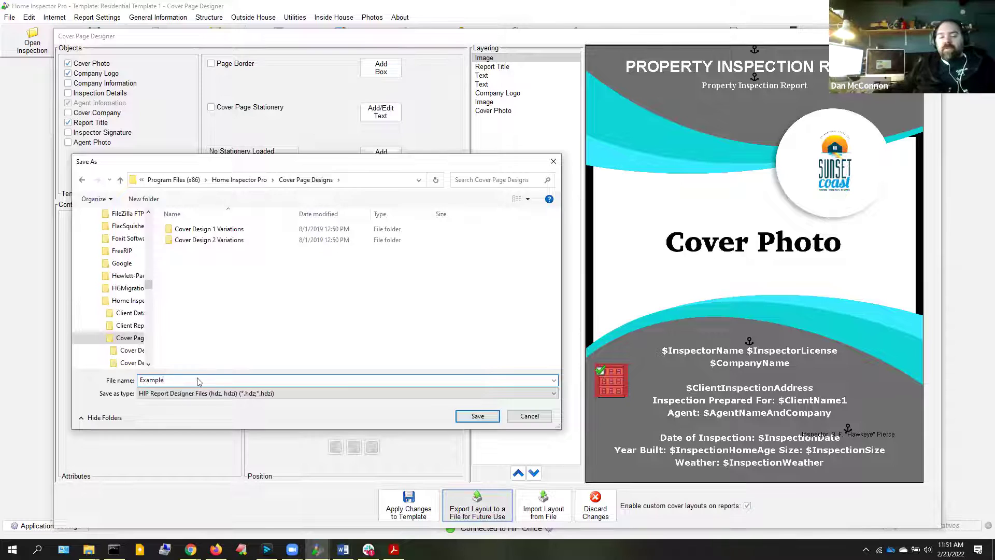
key(Return)
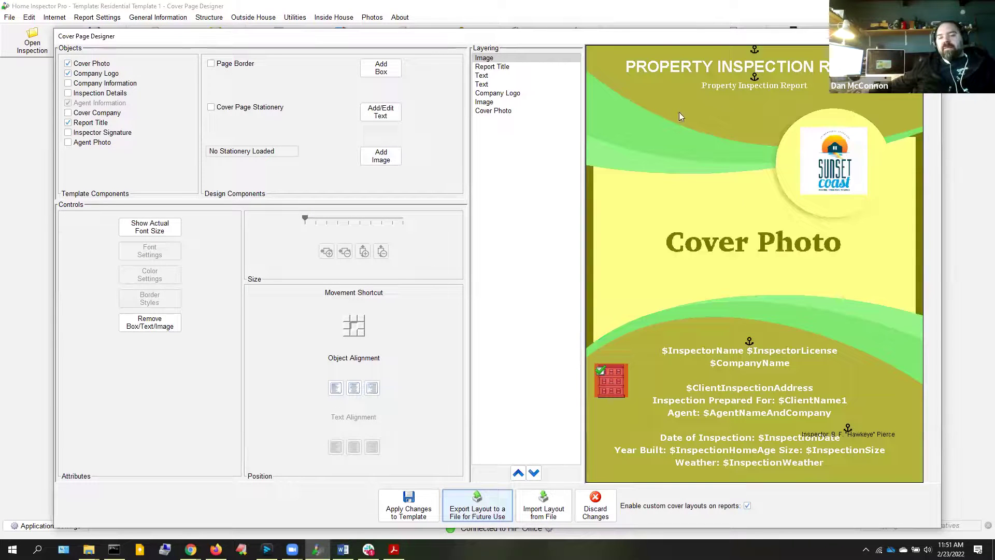
Move the logo lower left, the details text up, and the report title down onto the teal band
drag(825, 156, 693, 109)
click(711, 59)
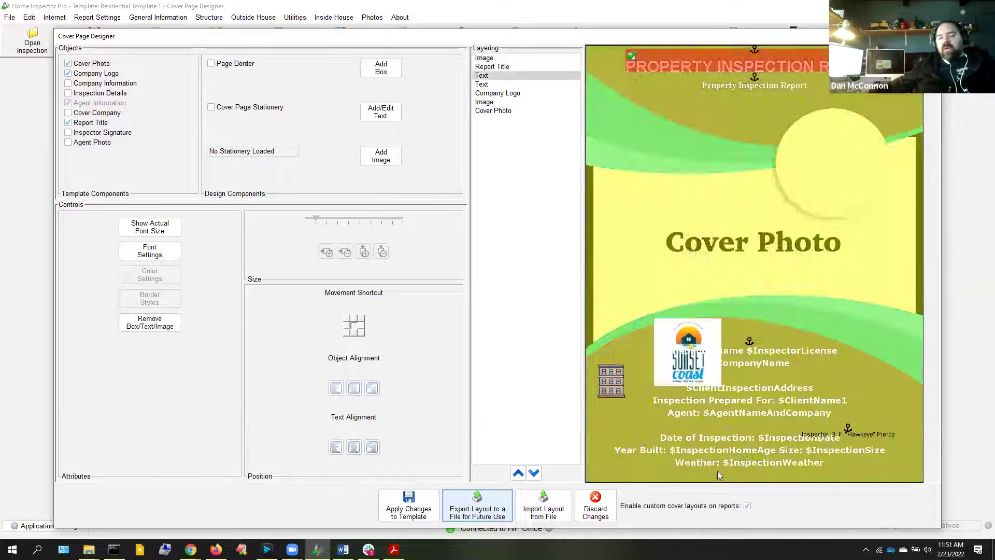
drag(746, 397, 695, 132)
drag(742, 64, 769, 123)
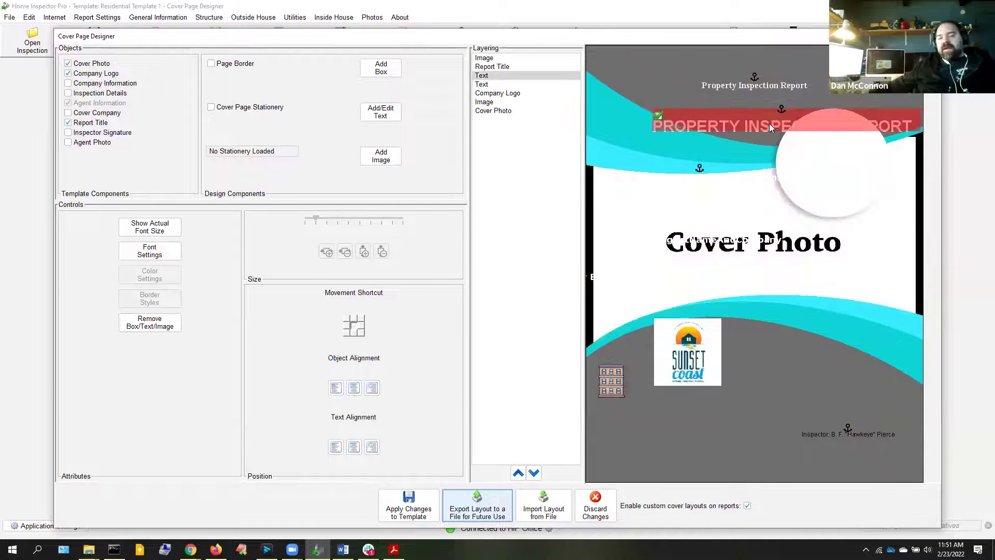
Import the Example.hdzi layout from the Cover Page Designs folder
click(532, 504)
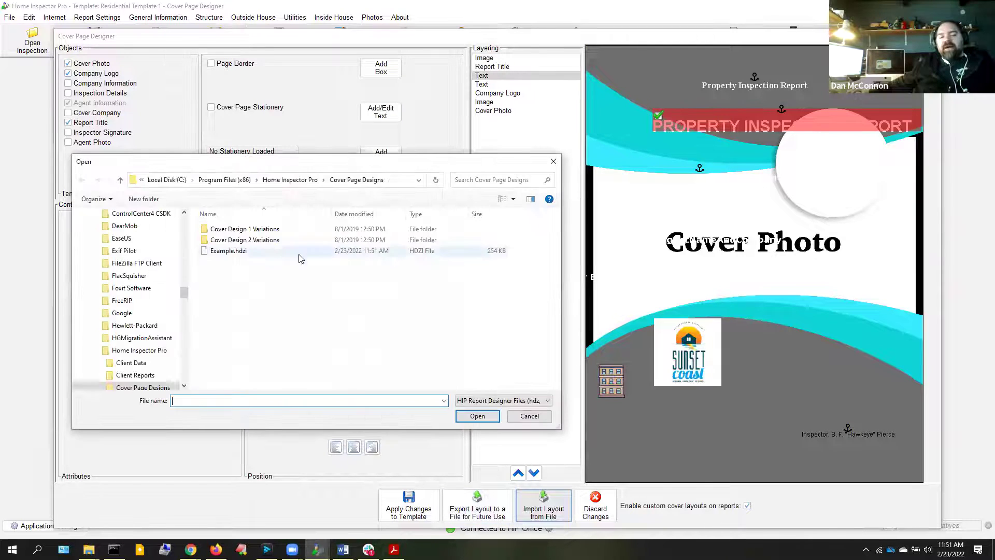
double_click(245, 251)
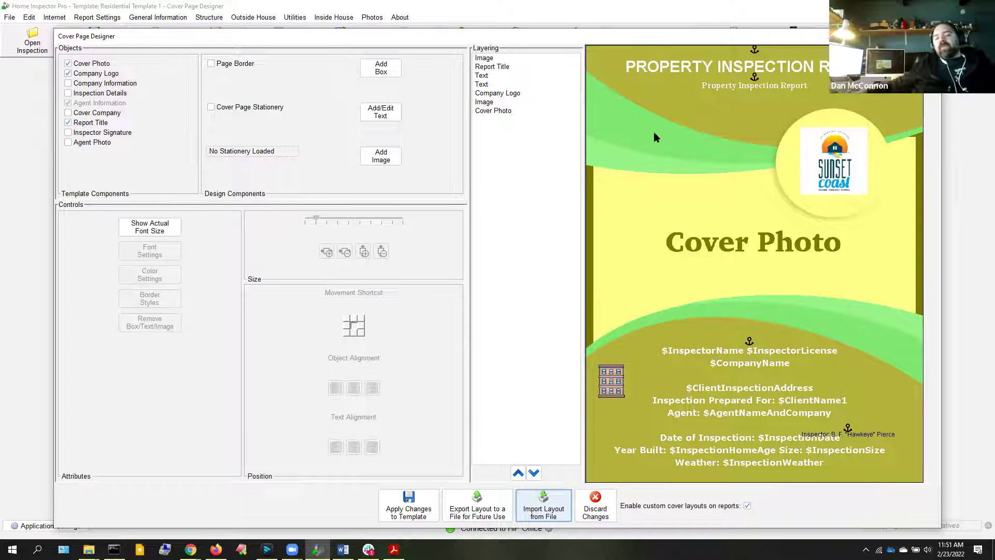
Apply the cover design to Residential Template 1 and confirm closing the designer
click(415, 512)
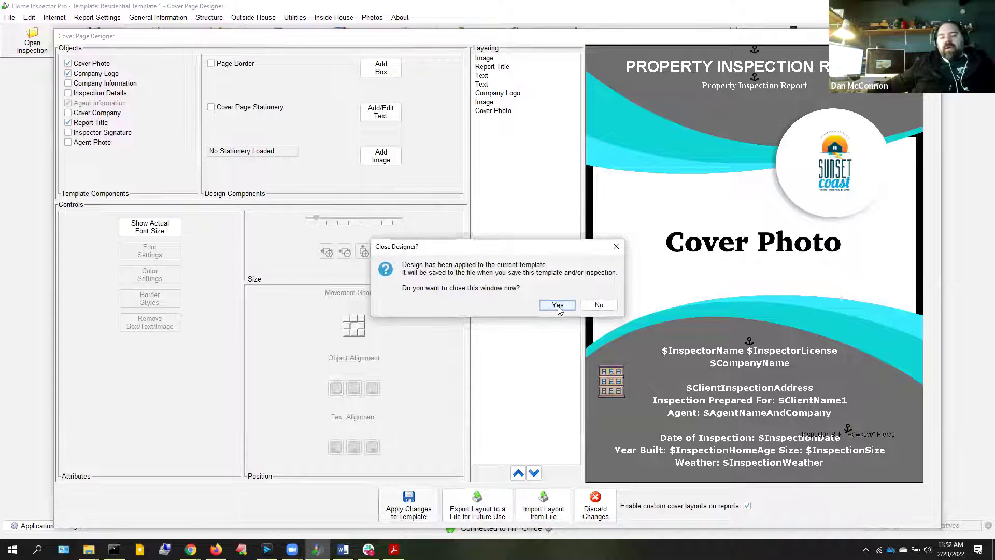
click(557, 305)
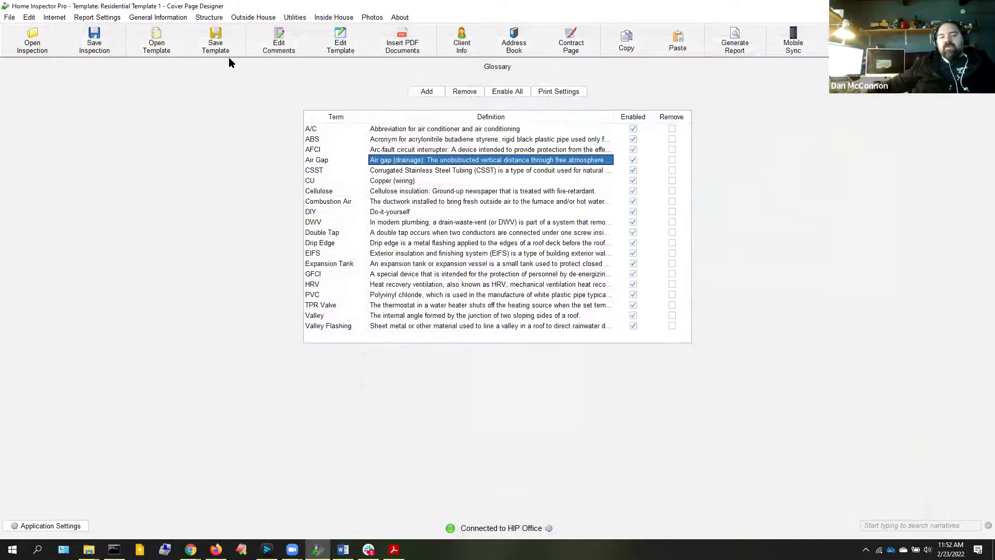
Go to Report Settings > Stationery to show the Load PDF Stationery page
click(109, 20)
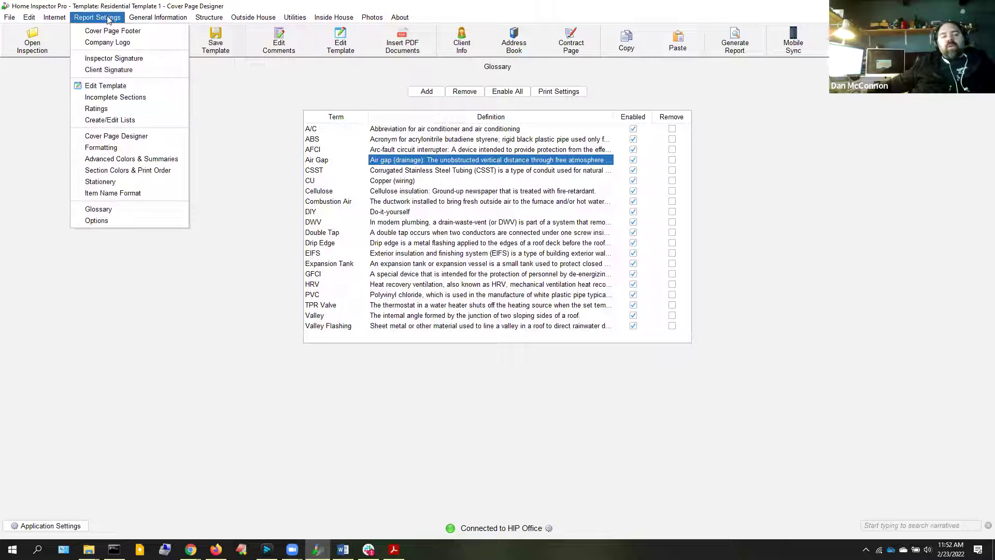
click(98, 182)
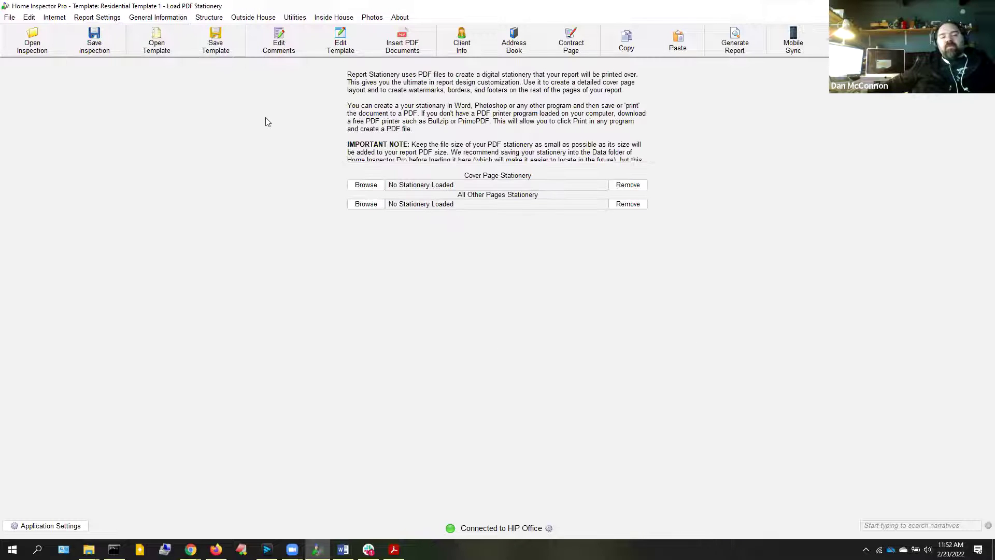
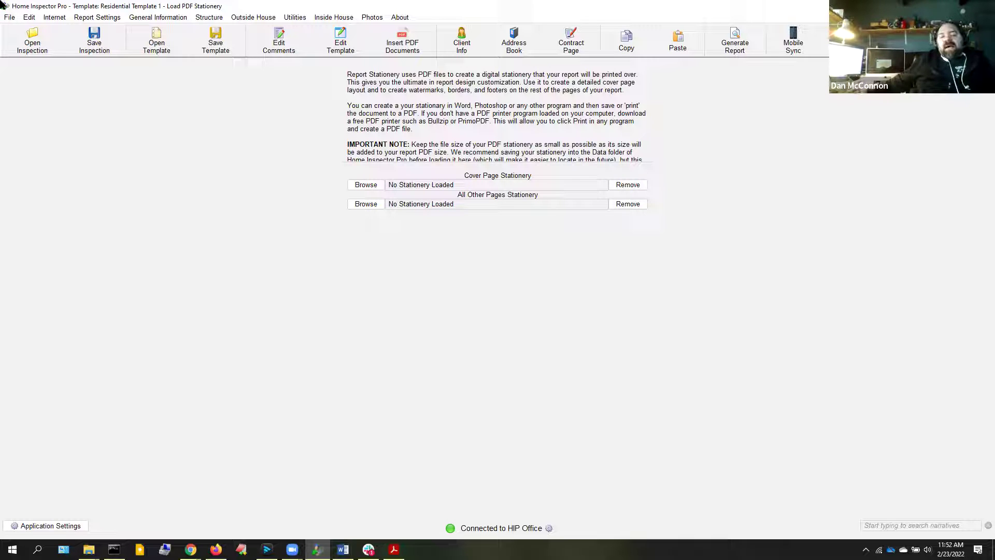
Load Elliott Stationery.pdf from Desktop > HIP > Layouts as the All Other Pages stationery
click(359, 205)
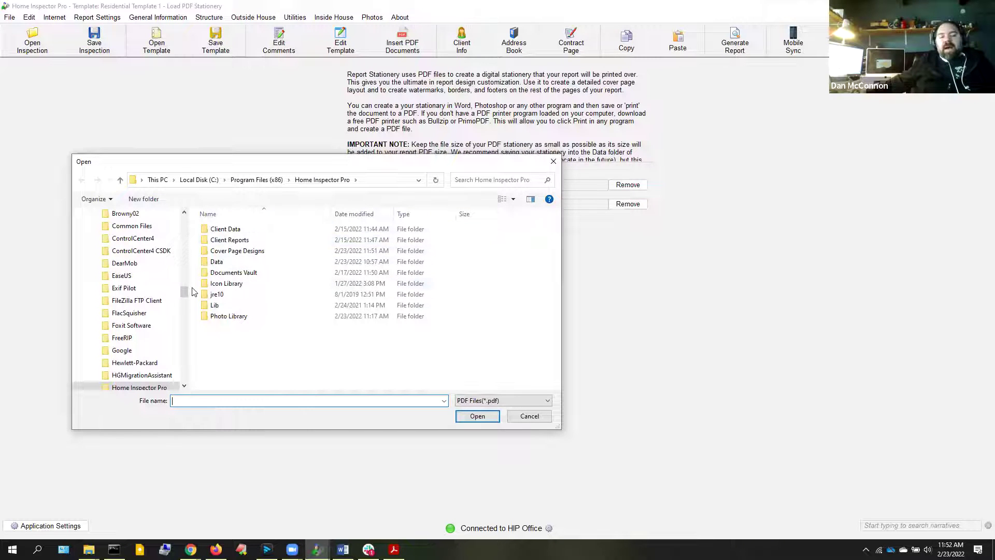
drag(188, 298, 183, 244)
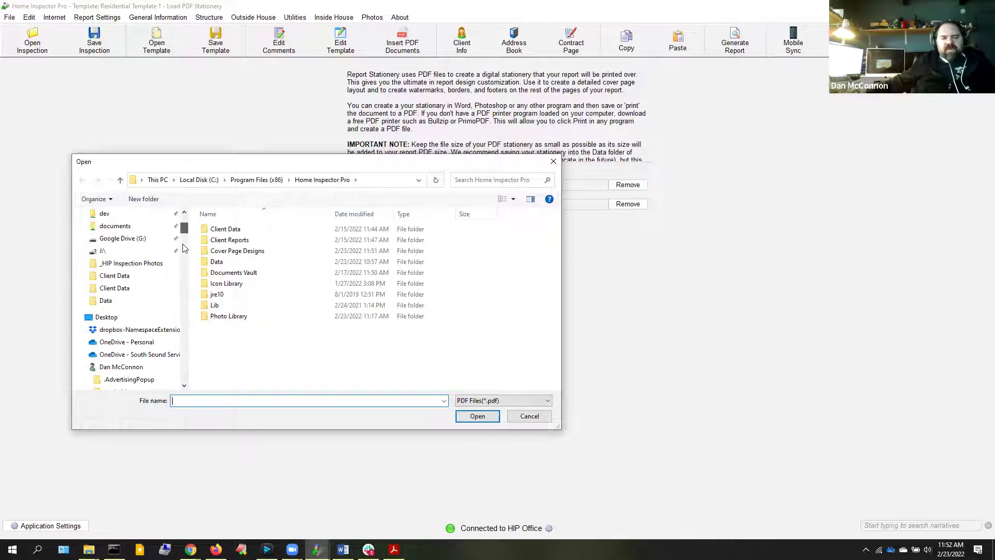
click(136, 263)
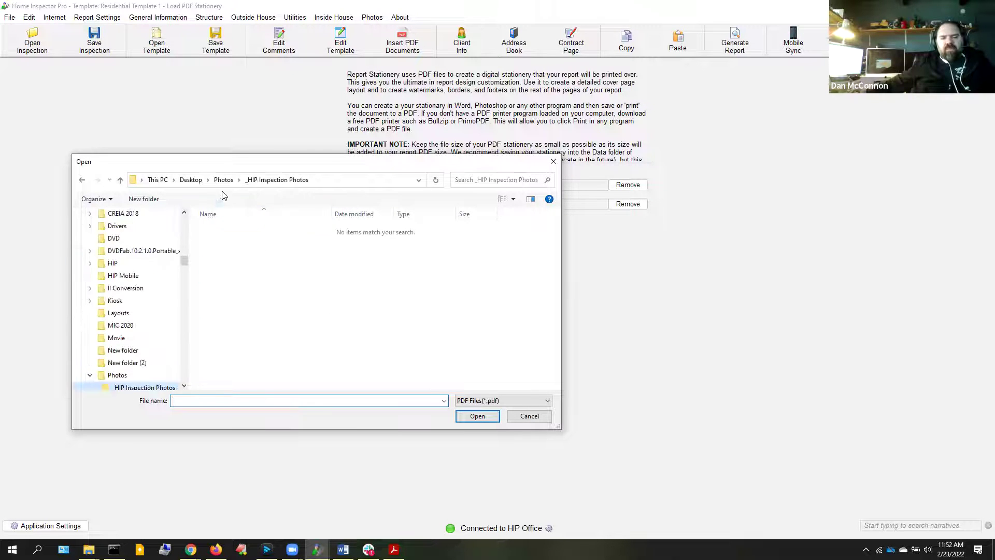
click(195, 181)
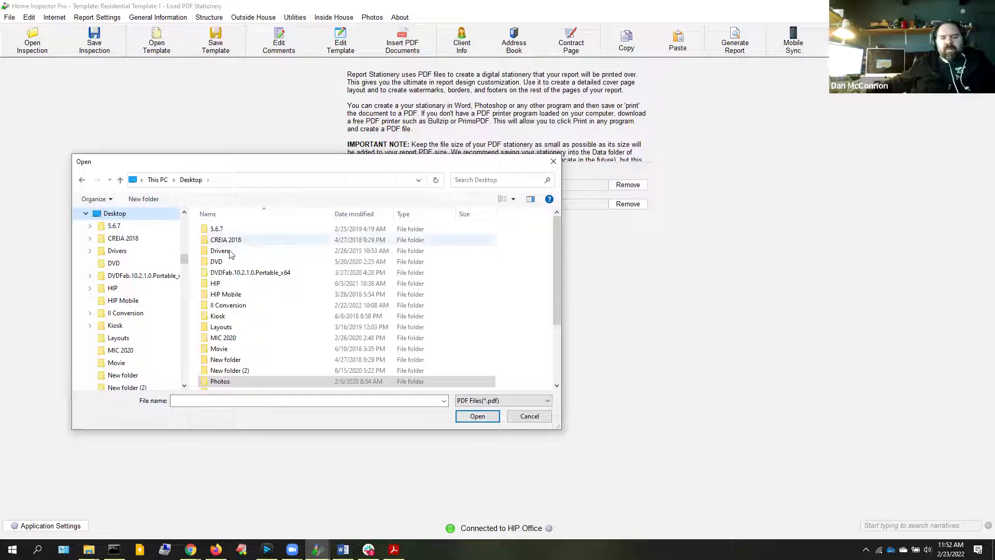
double_click(218, 283)
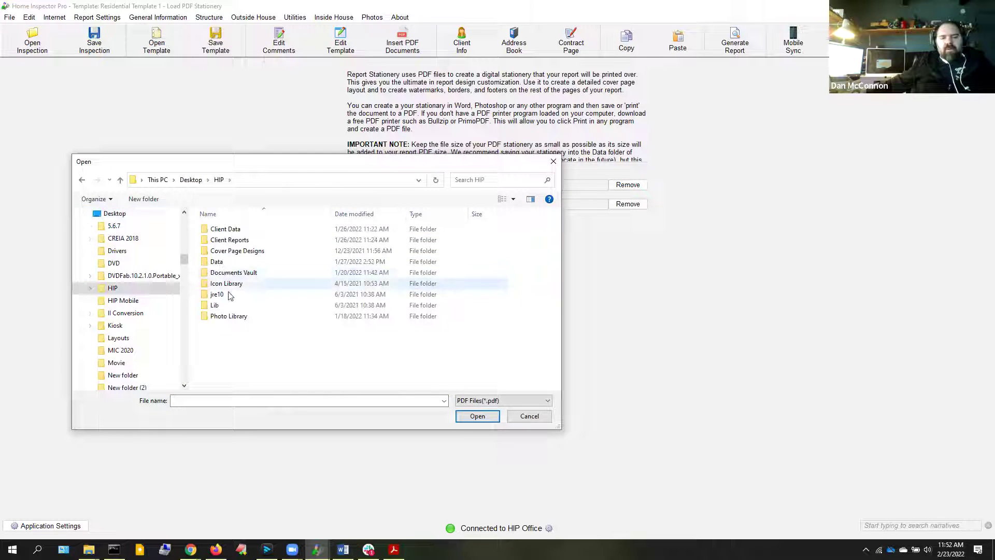
scroll(130, 301, down, 1)
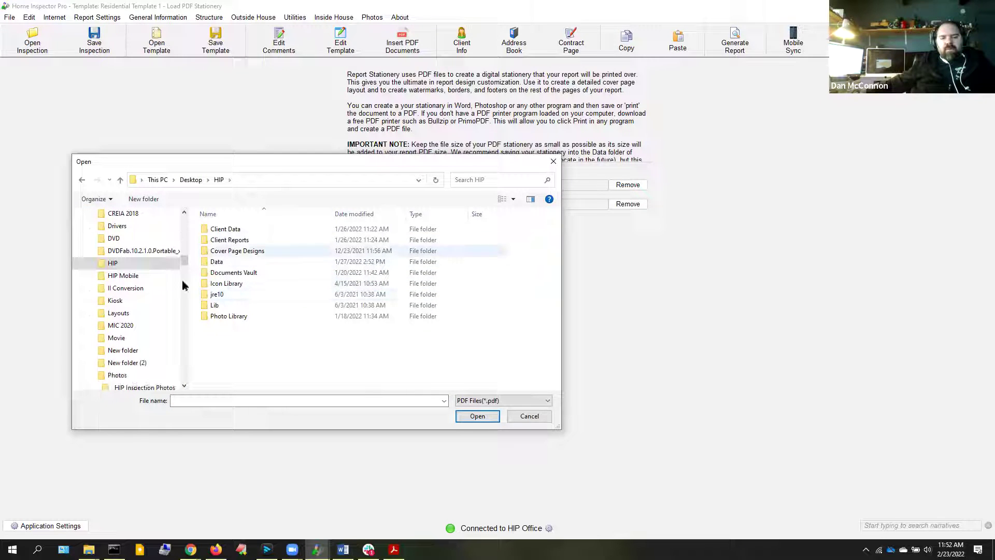
click(123, 315)
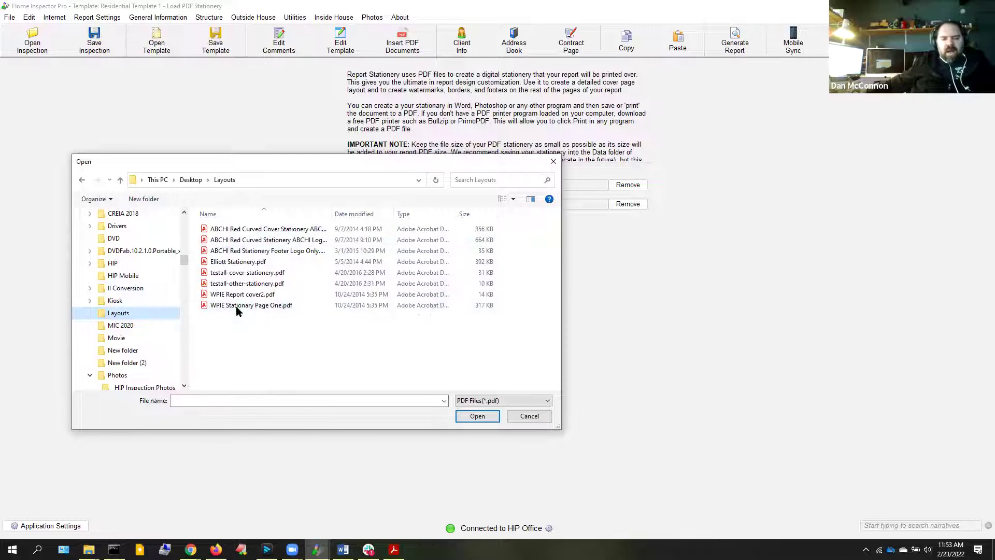
click(237, 263)
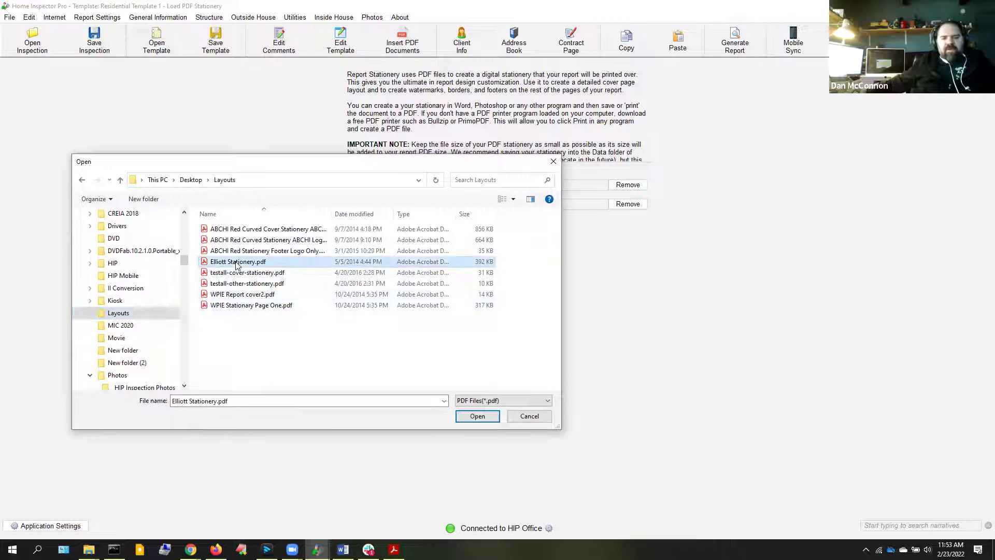
double_click(237, 263)
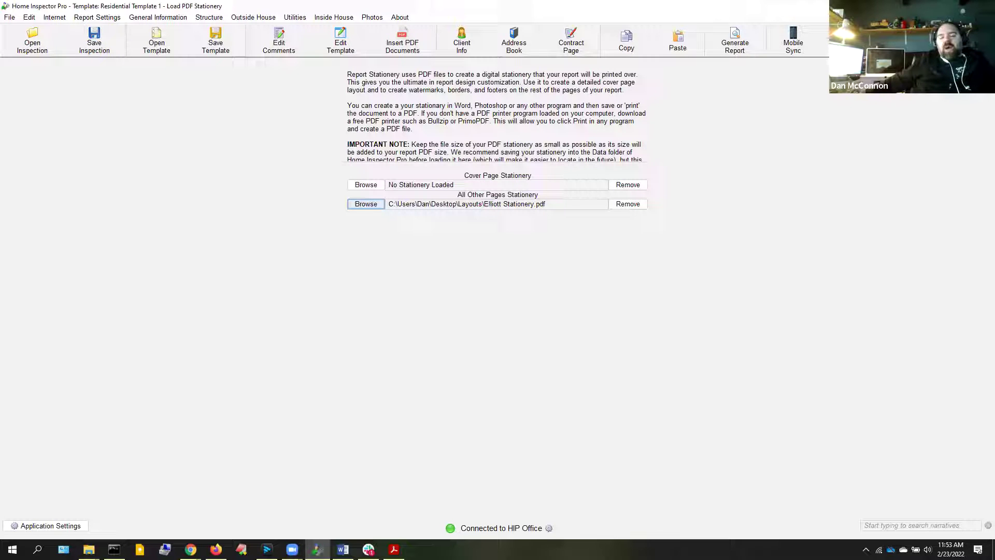
Close the Adobe Acrobat Reader window from its taskbar icon
click(394, 549)
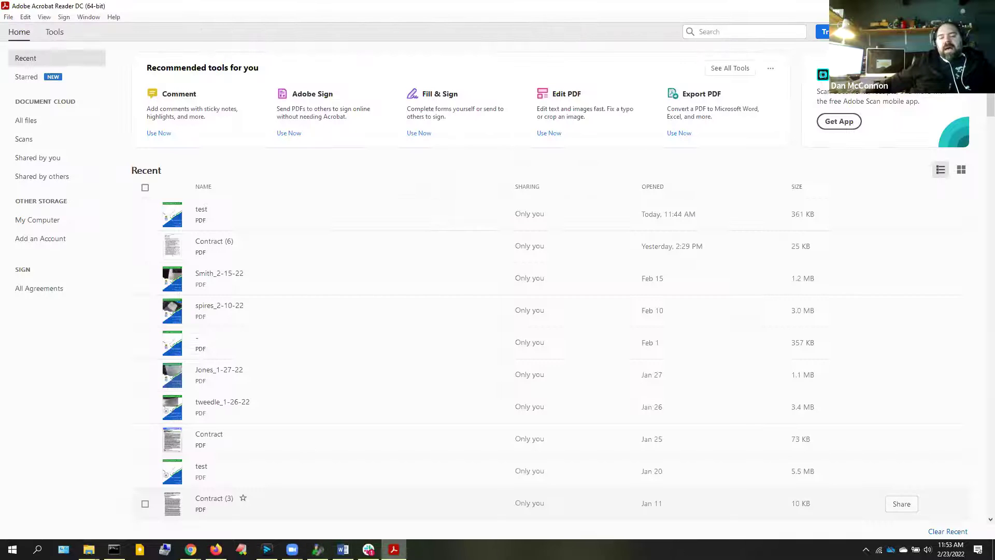
right_click(393, 550)
click(384, 530)
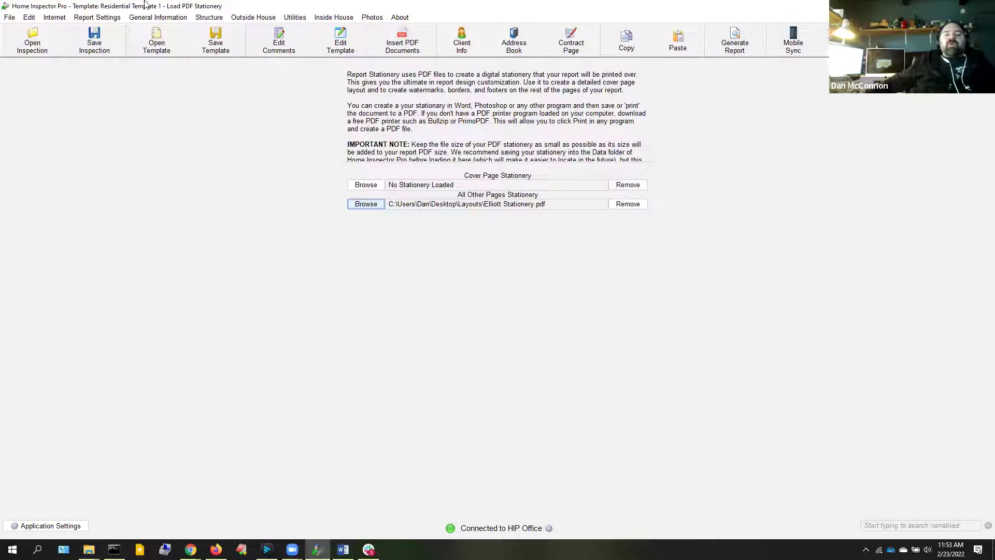
Generate the report with the default section print settings and save it as test.pdf
click(97, 17)
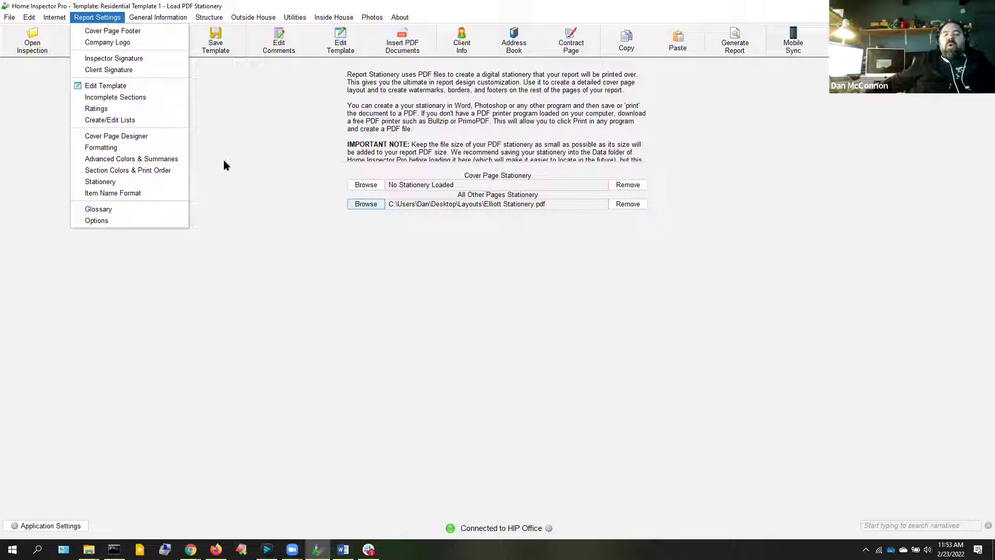
click(729, 139)
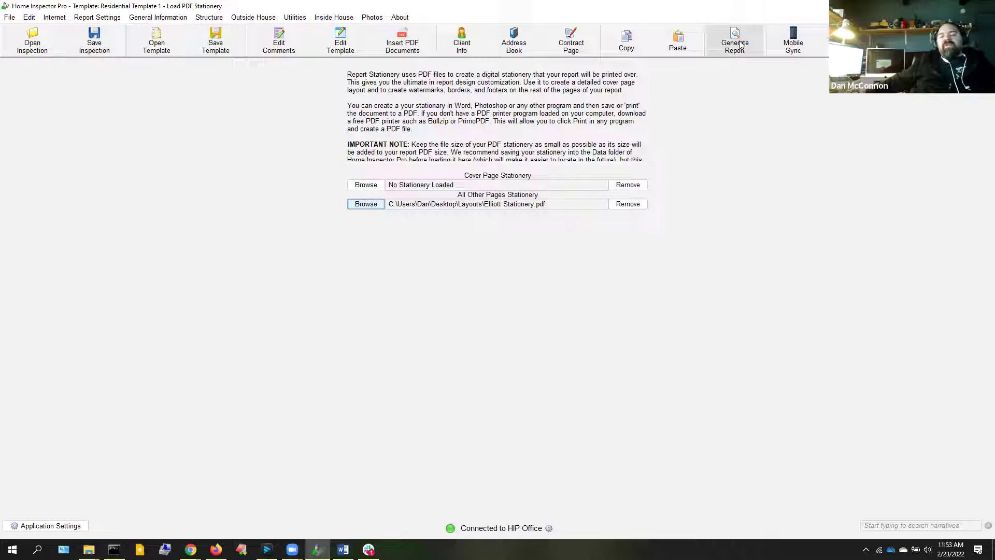
click(736, 46)
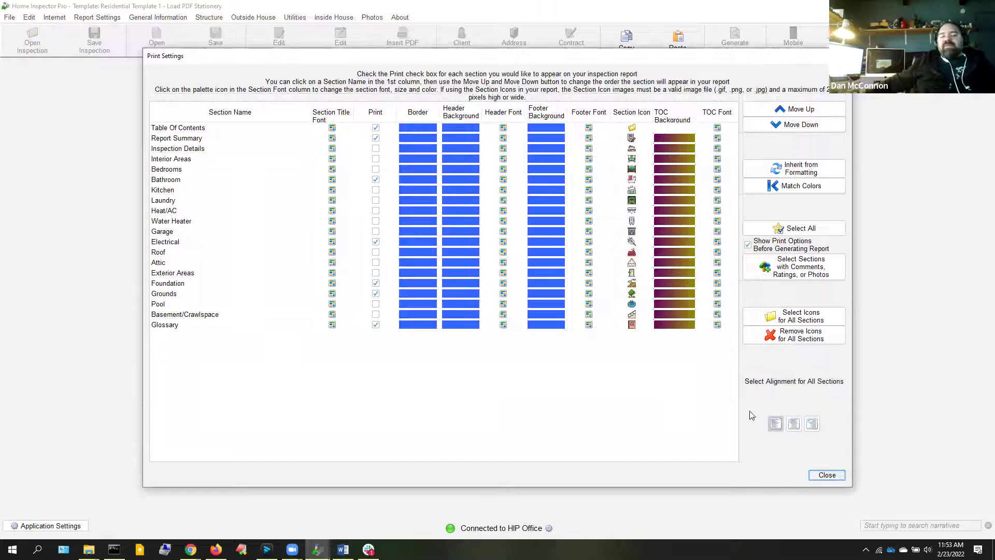
click(829, 477)
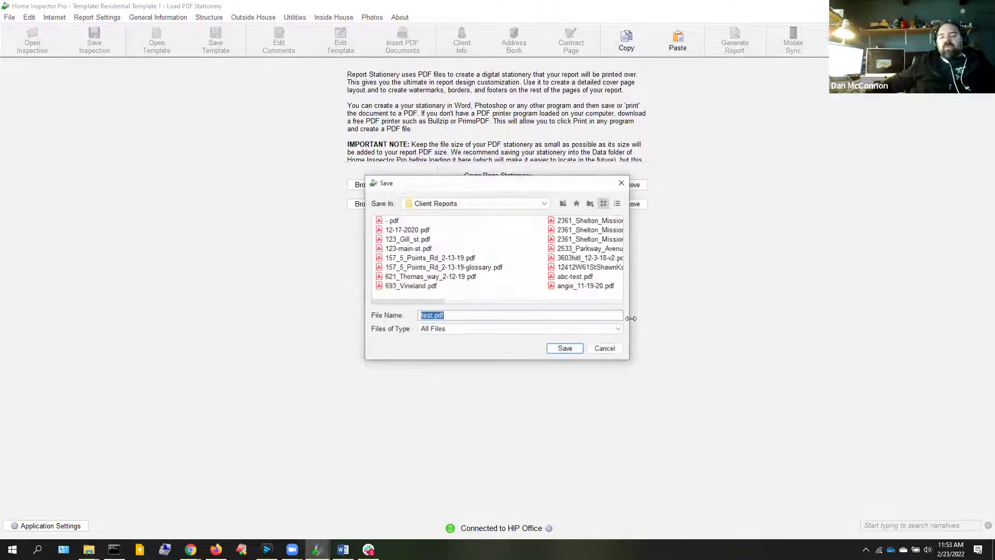
click(565, 348)
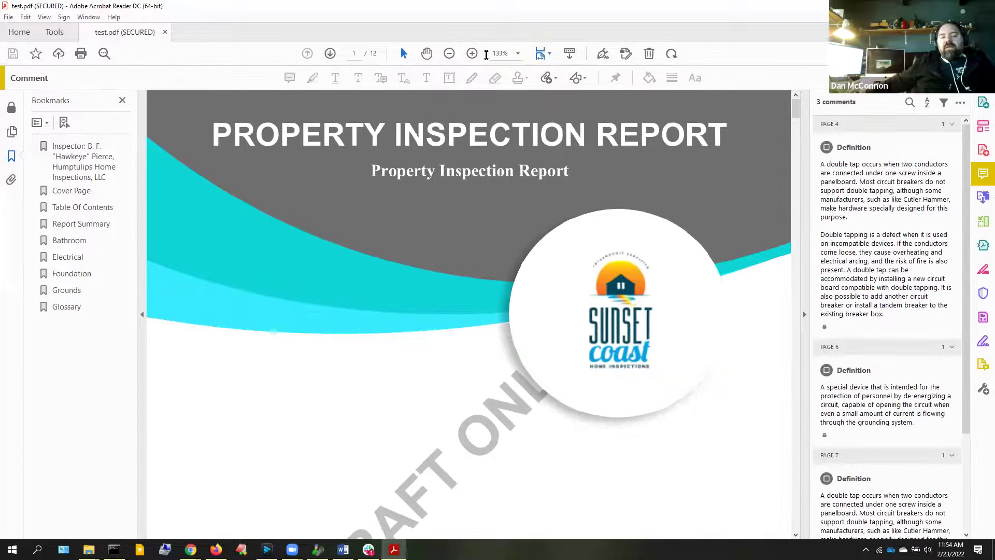
Fit the report's cover page in view using Zoom to Page Level
click(518, 54)
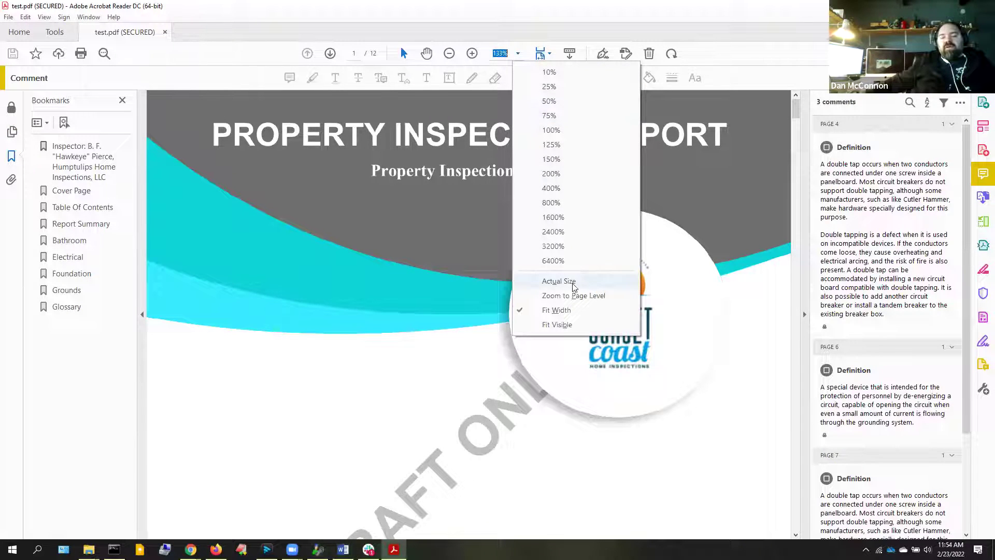
click(574, 296)
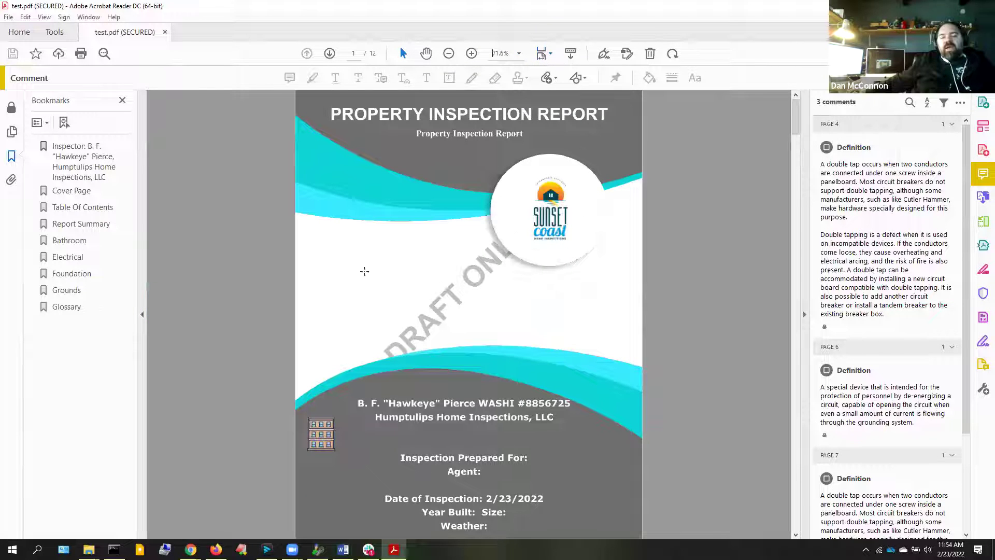
drag(337, 241, 612, 326)
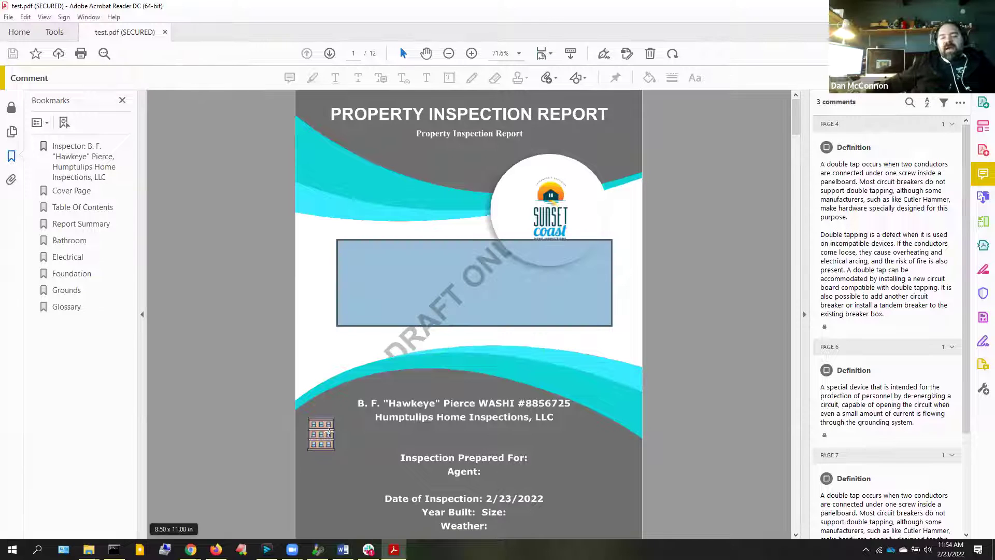
click(329, 434)
click(238, 420)
Scroll through the Table of Contents pages, then Alt+Tab back to Home Inspector Pro
scroll(285, 409, down, 6)
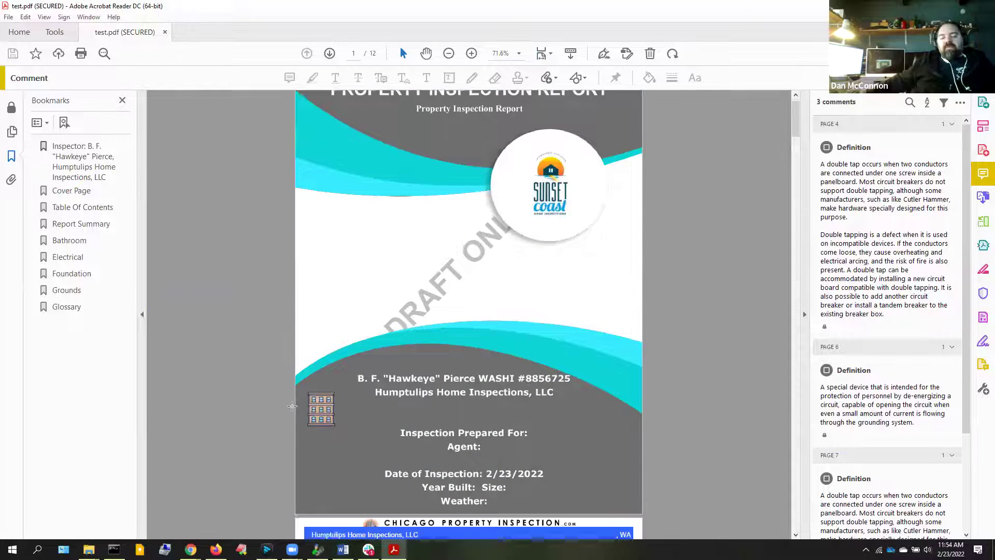
scroll(284, 411, down, 15)
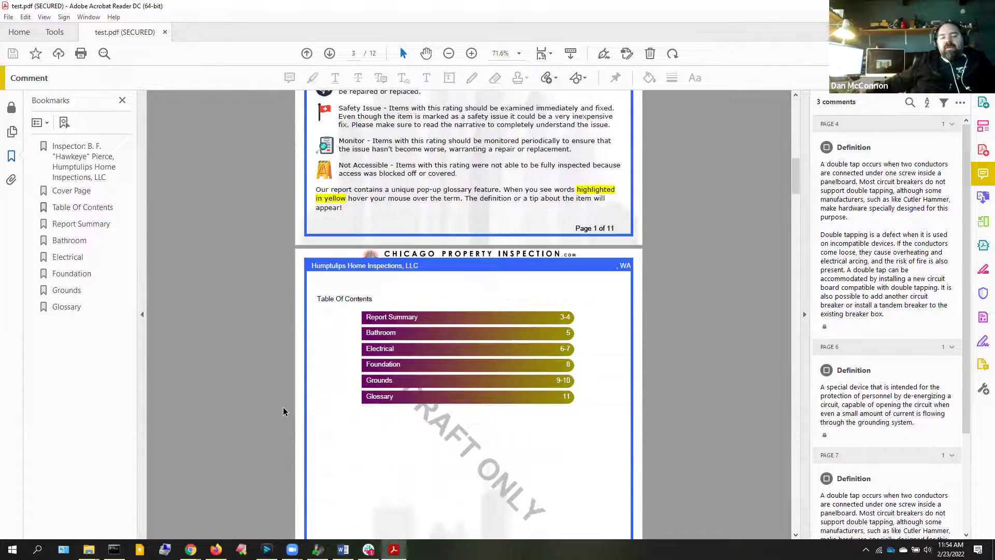
scroll(336, 409, up, 4)
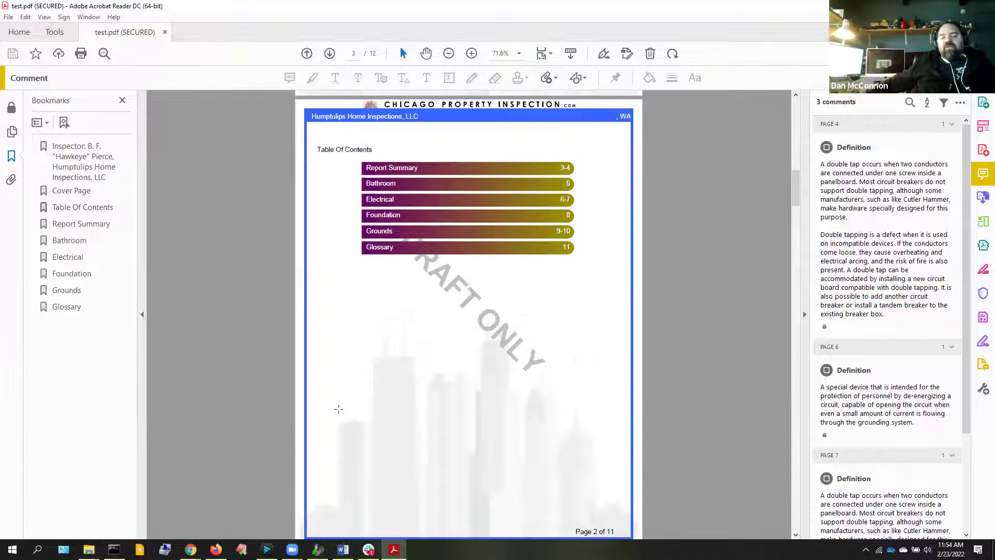
scroll(339, 409, up, 4)
scroll(344, 404, down, 3)
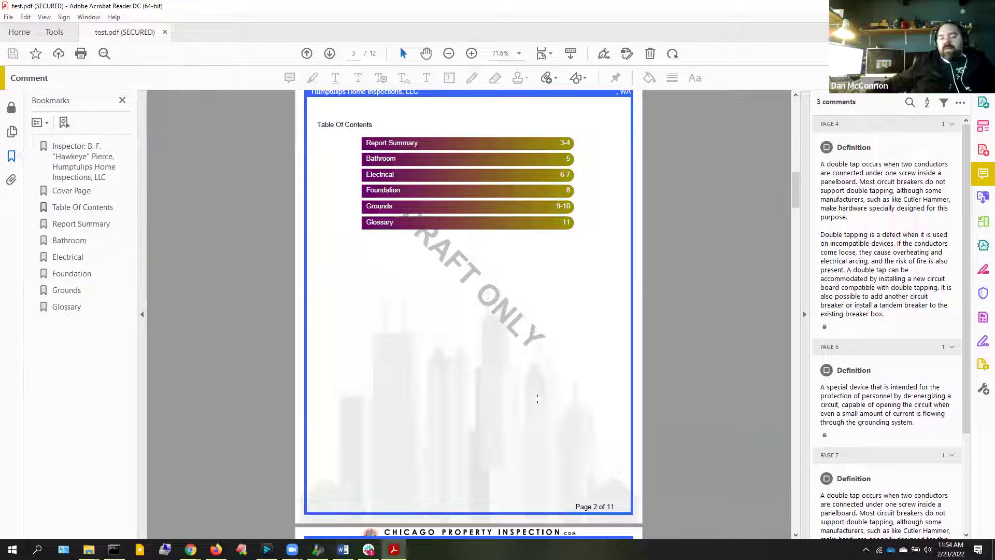
scroll(312, 407, up, 3)
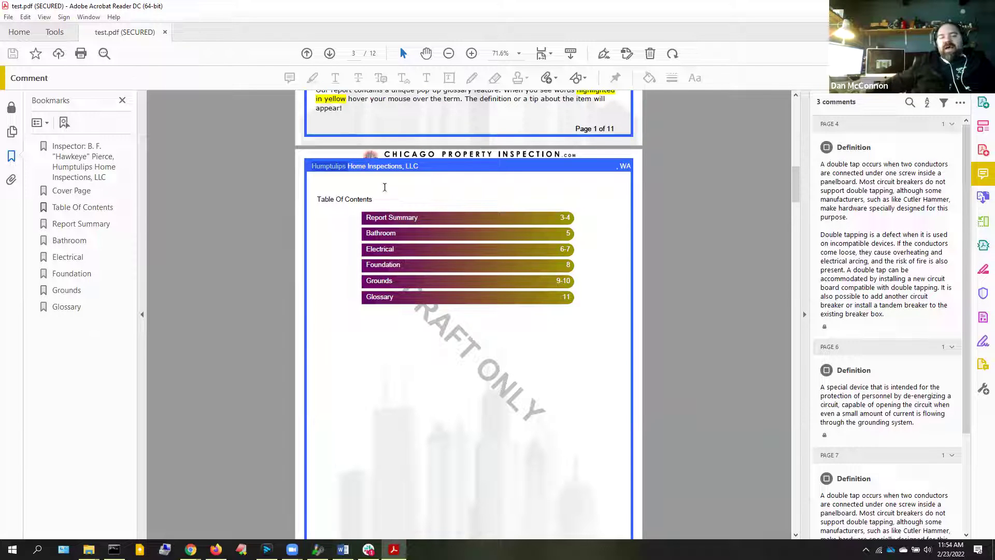
click(475, 168)
click(417, 167)
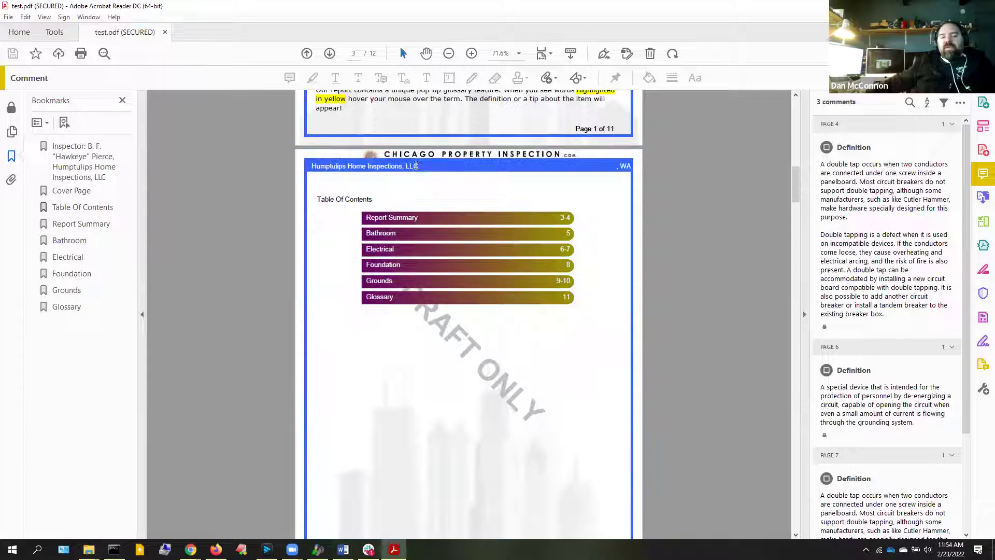
key(alt+Tab)
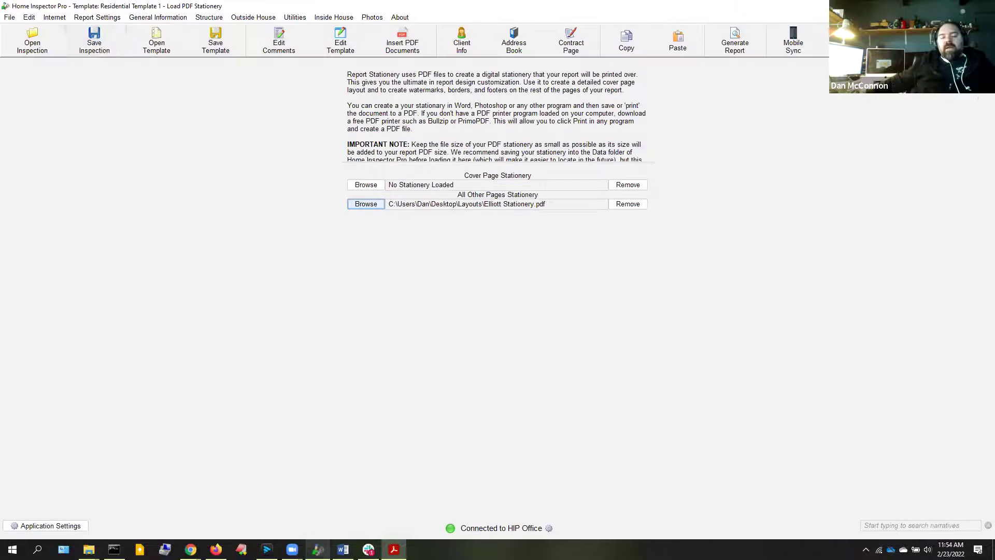
In the report colour formatting settings, set the header background transparent
click(104, 18)
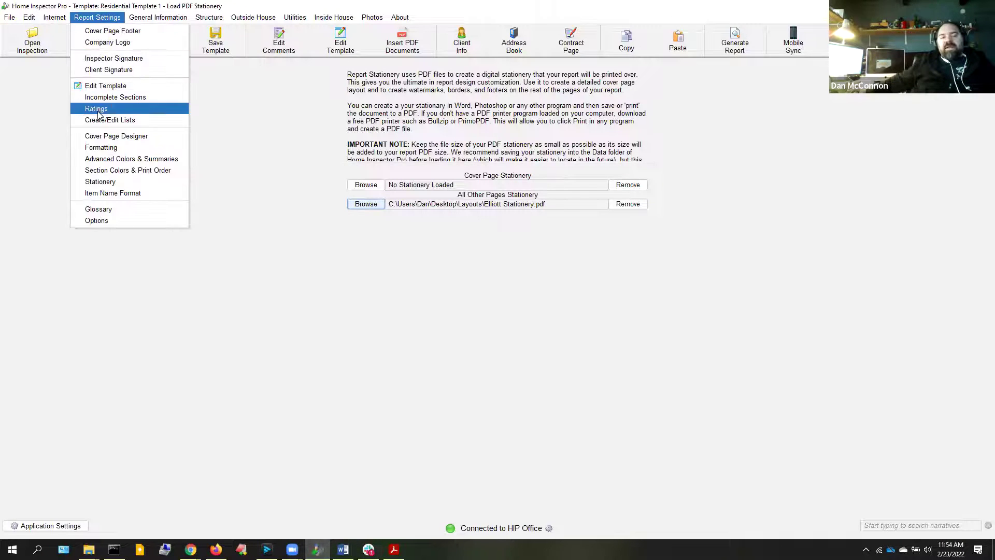
click(103, 148)
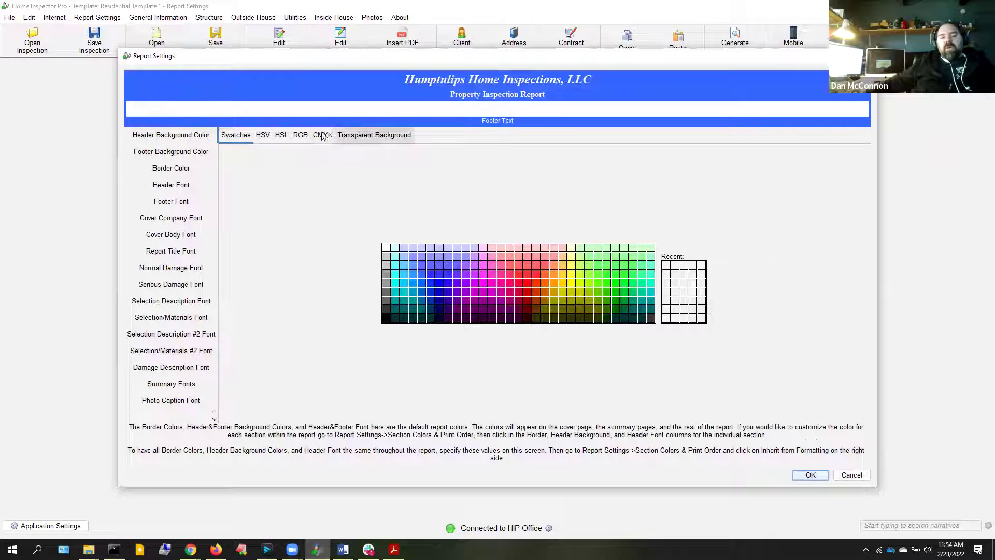
click(356, 137)
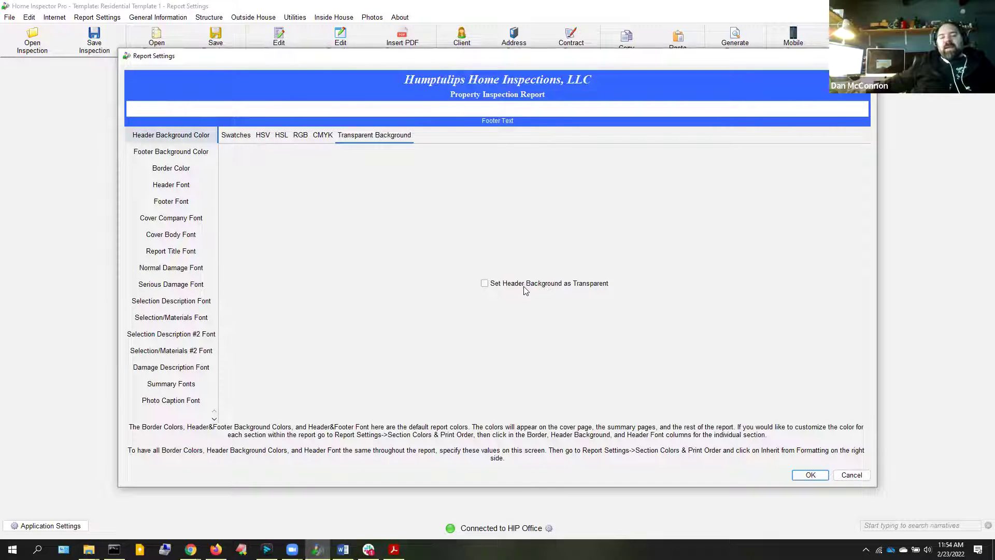
click(175, 155)
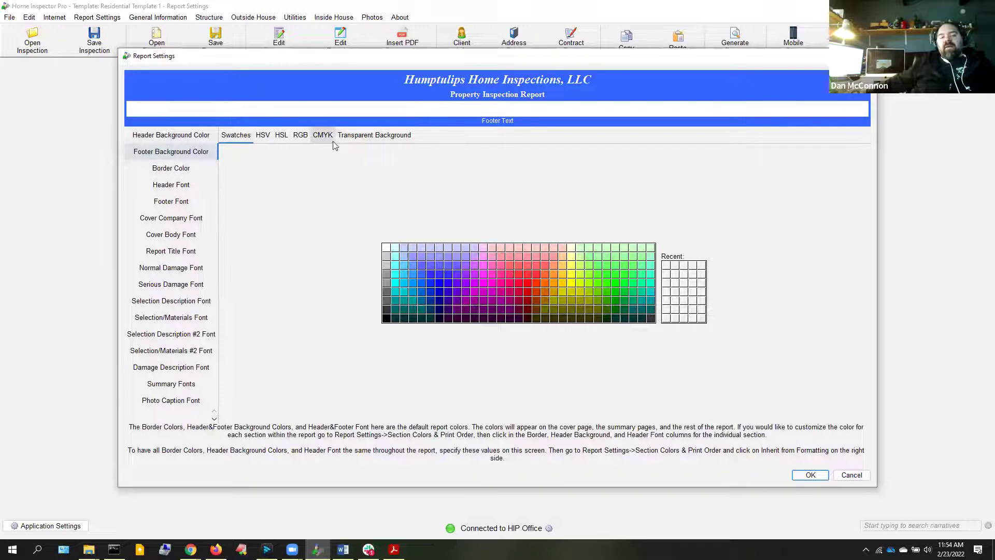
click(363, 136)
click(197, 135)
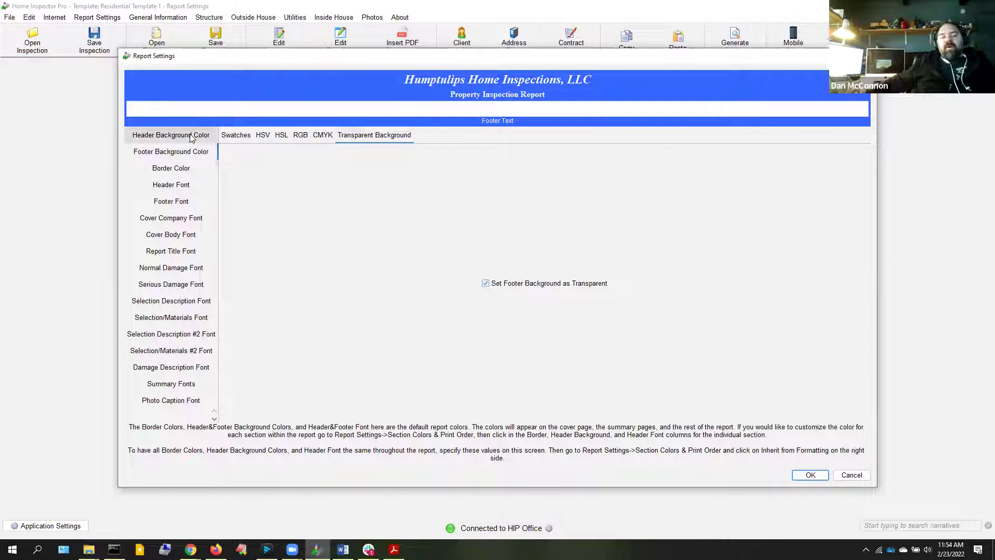
click(373, 136)
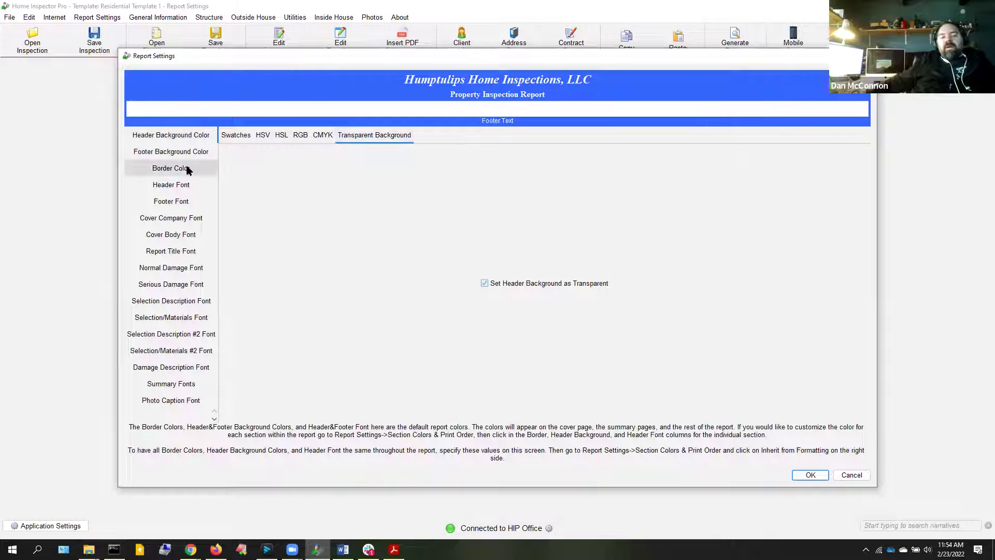
Make the page border transparent and confirm the formatting settings with OK
click(196, 164)
click(365, 141)
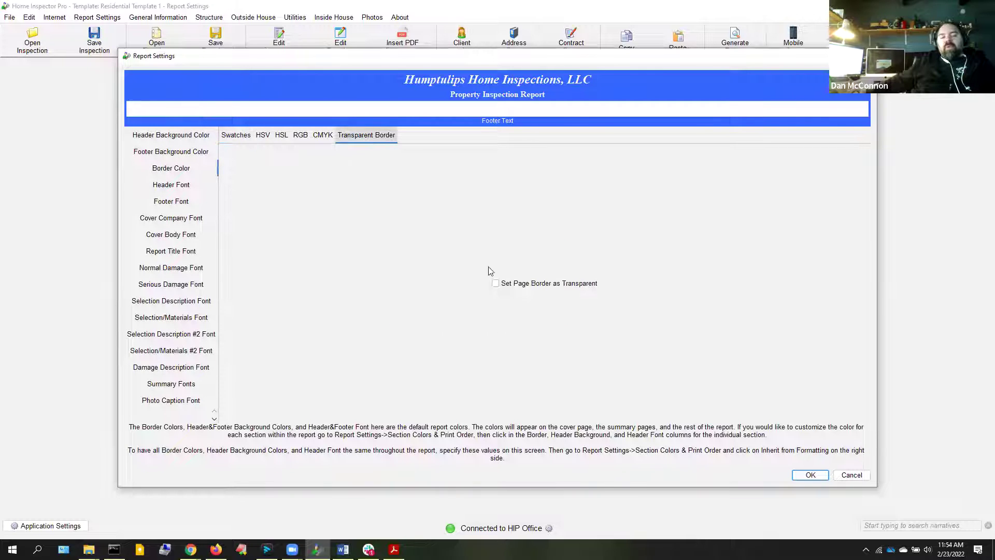
click(495, 284)
click(810, 475)
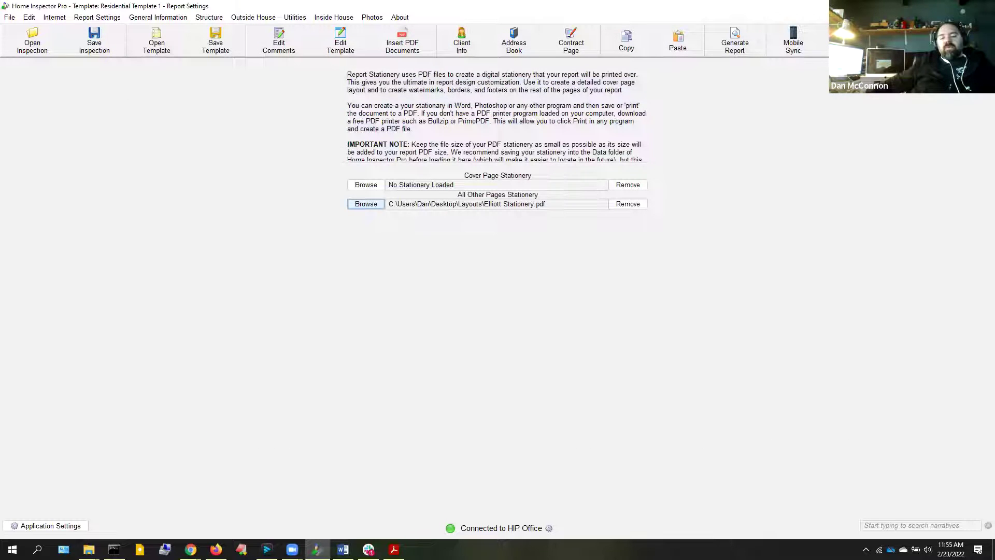
Close Acrobat and regenerate test.pdf with all sections set to Inherit from Formatting
right_click(393, 550)
click(369, 527)
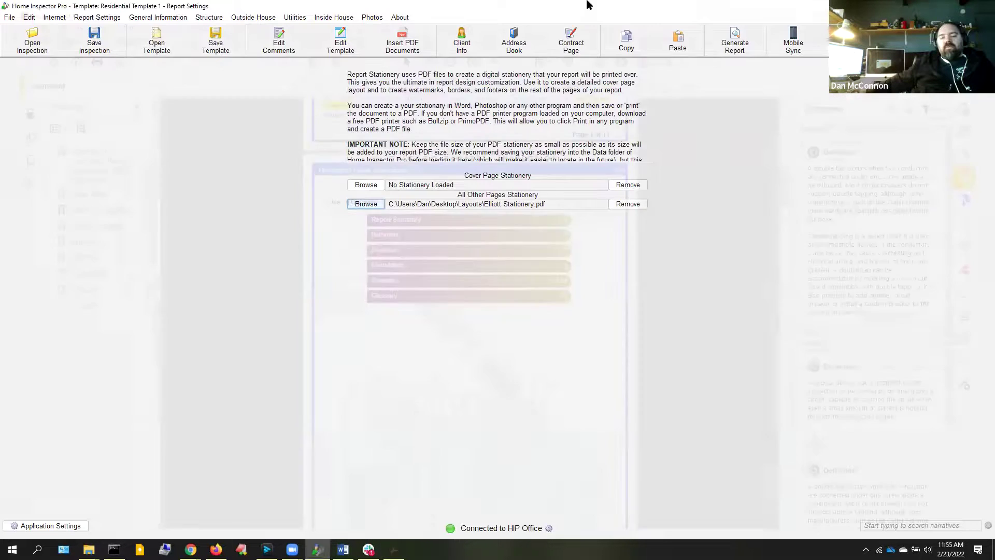
click(736, 44)
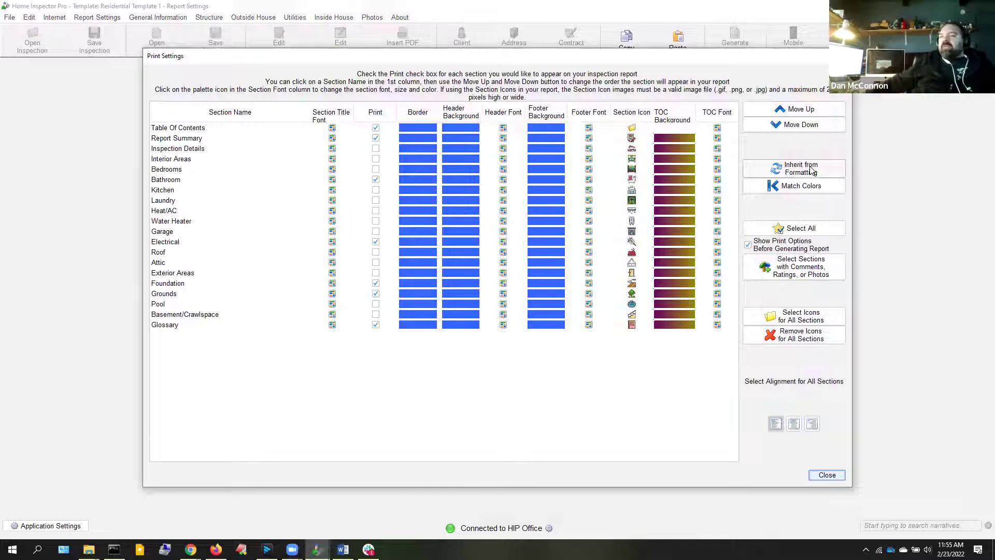
click(812, 171)
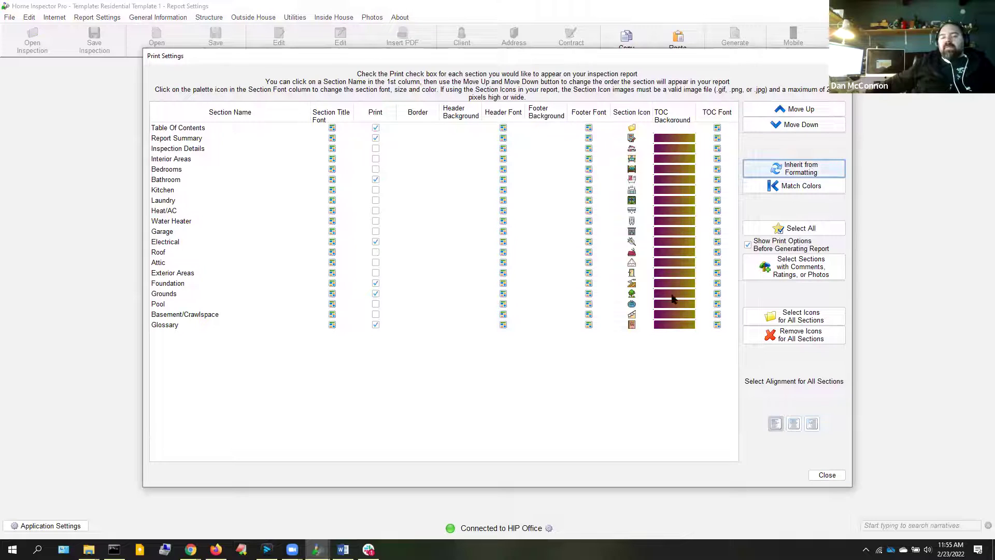
click(827, 475)
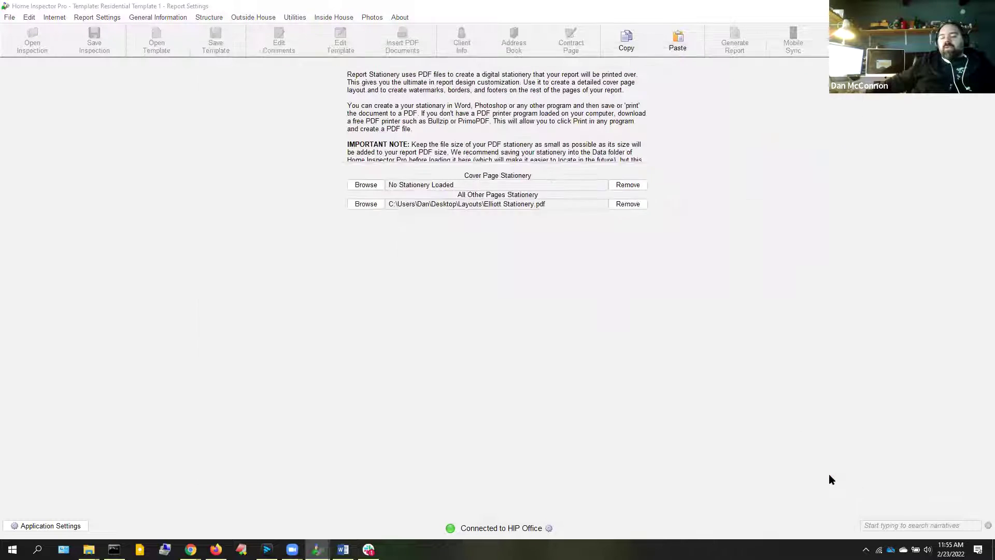
click(565, 350)
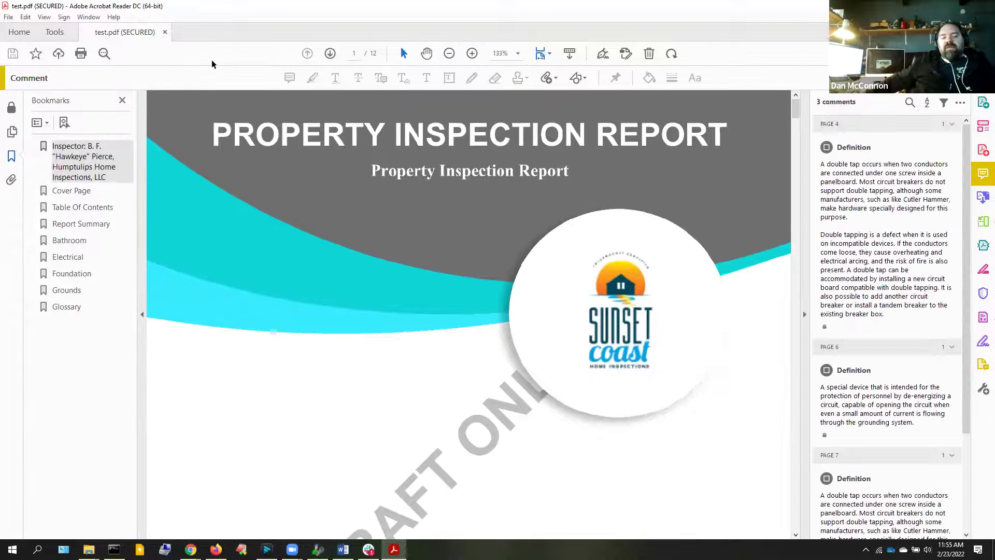
Jump to the Table Of Contents bookmark, fit whole pages, and scroll down to the Electrical section
click(85, 212)
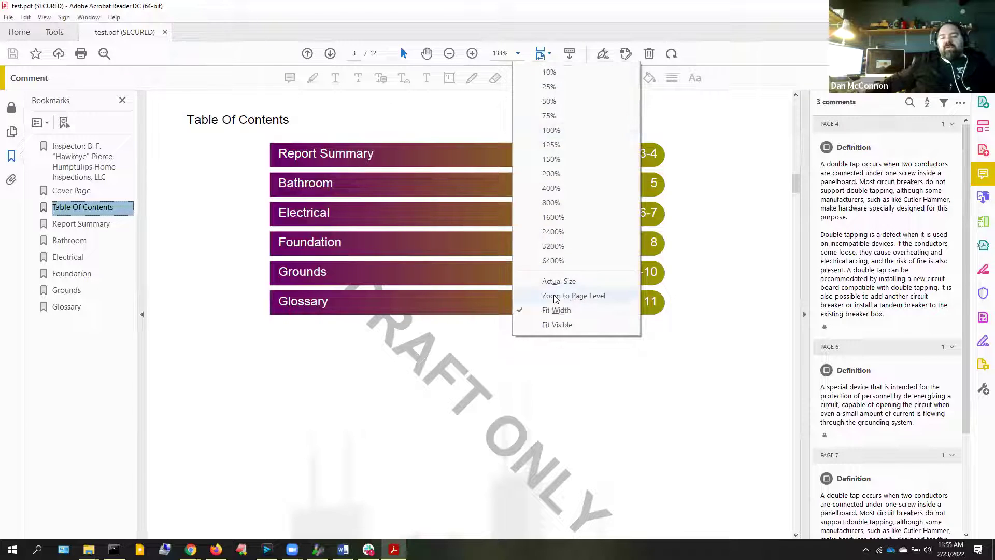
click(565, 295)
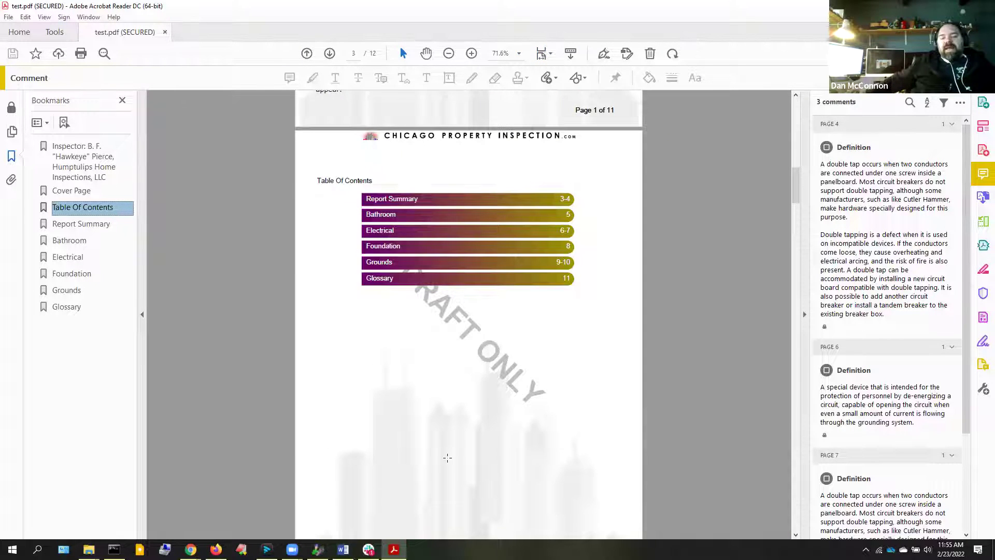
scroll(378, 398, down, 3)
scroll(426, 443, down, 12)
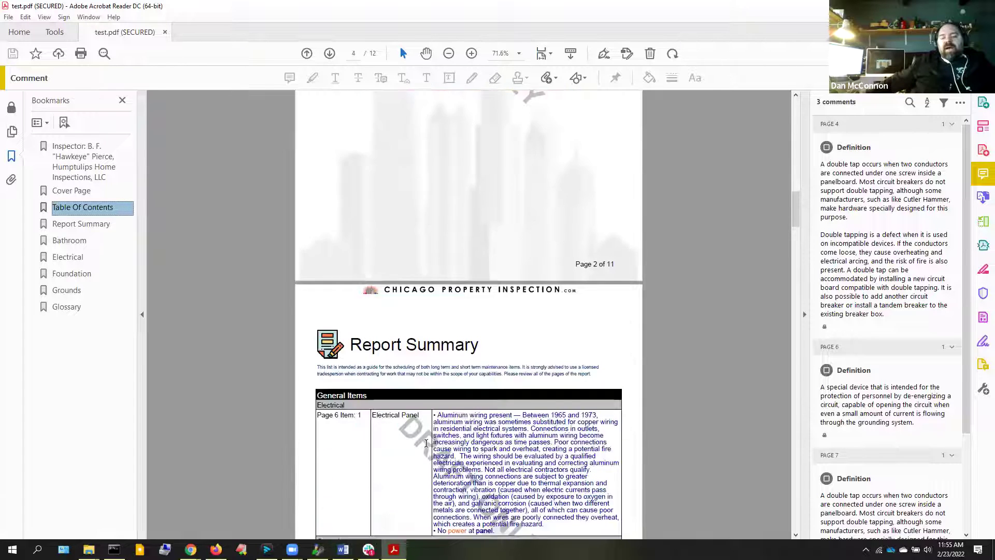
scroll(426, 443, down, 12)
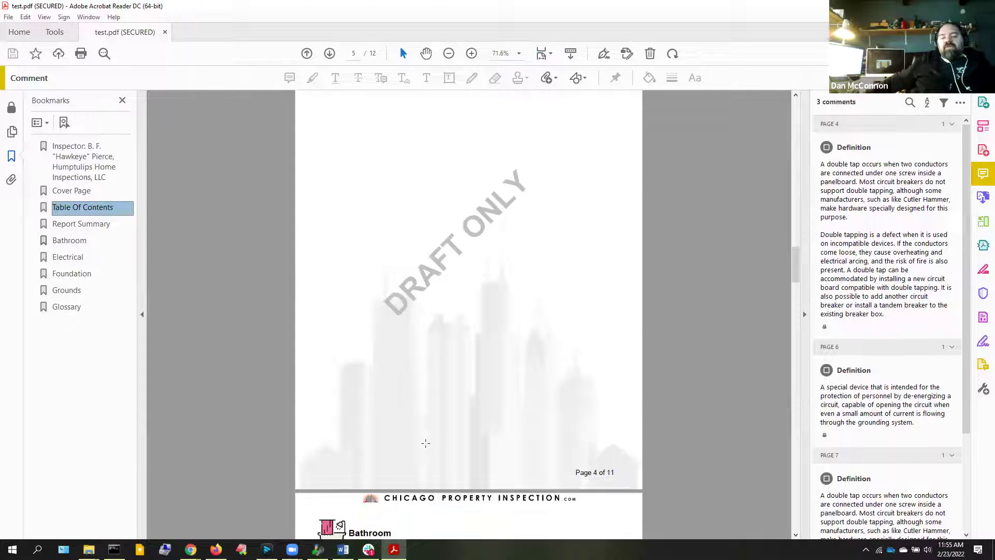
scroll(425, 443, down, 10)
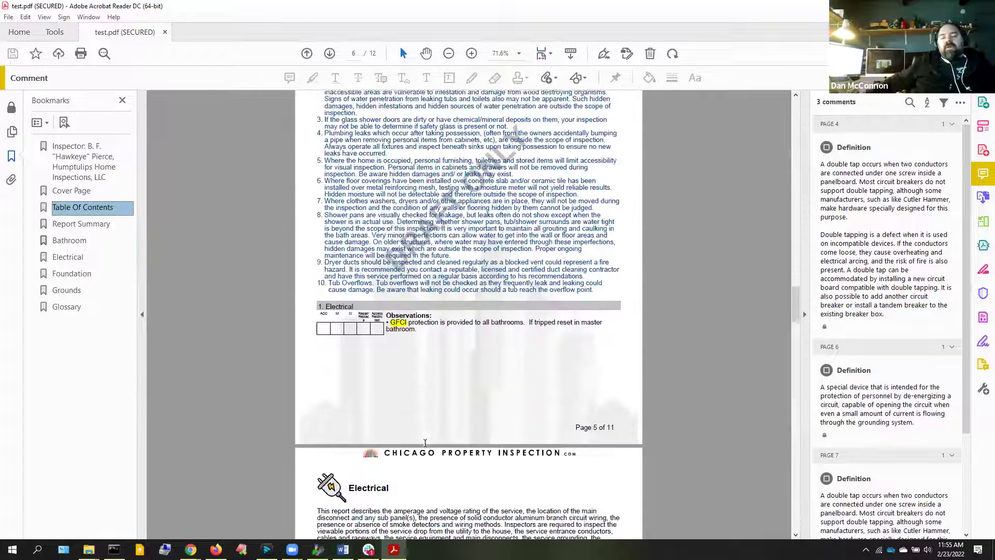
scroll(425, 444, down, 11)
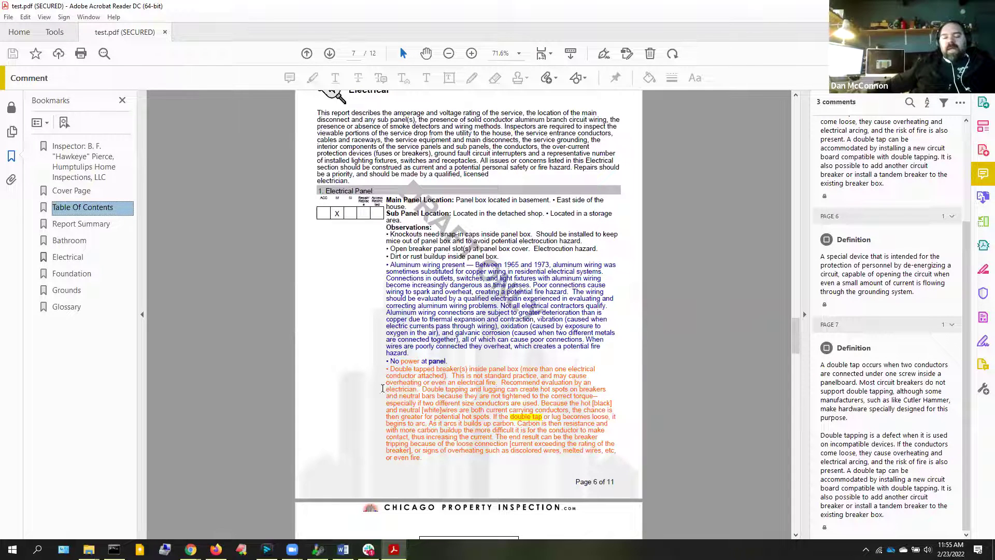
mouse_move(191, 549)
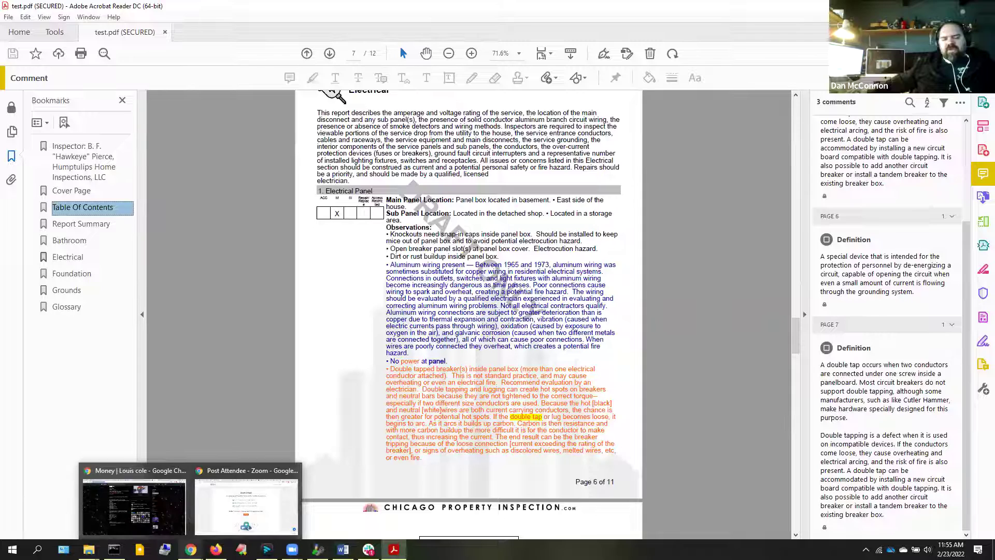
Switch to Firefox and show the Echelon sample inspection reports page
click(216, 549)
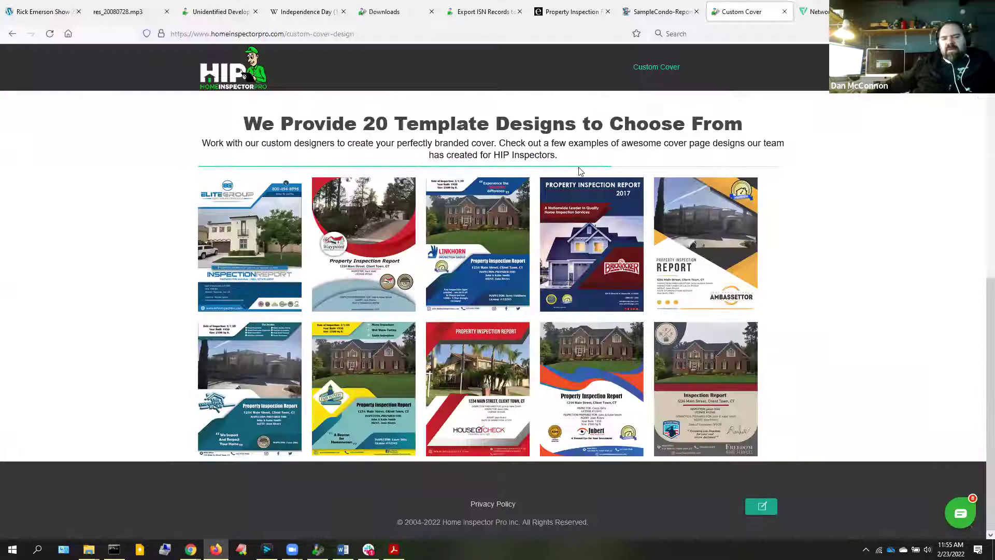
click(567, 11)
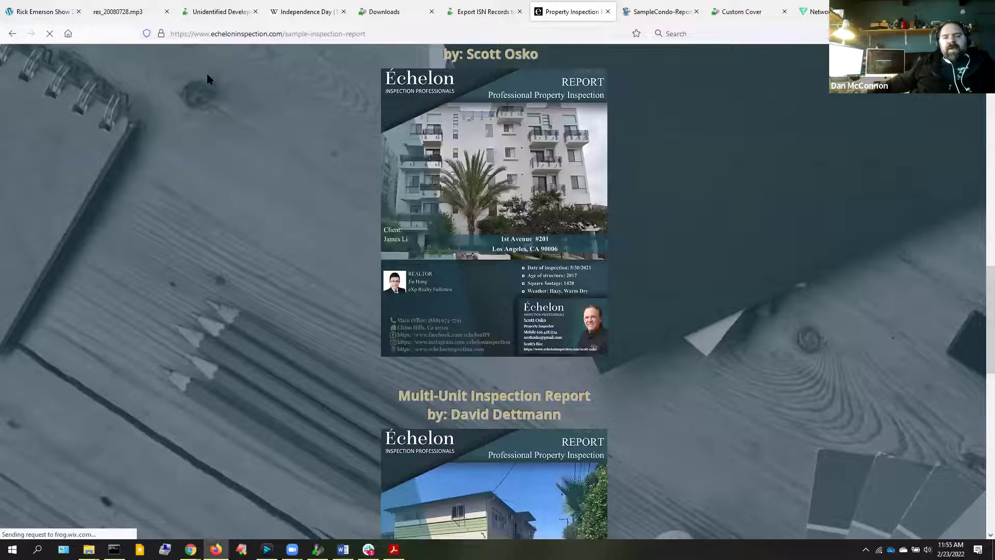
scroll(326, 325, up, 10)
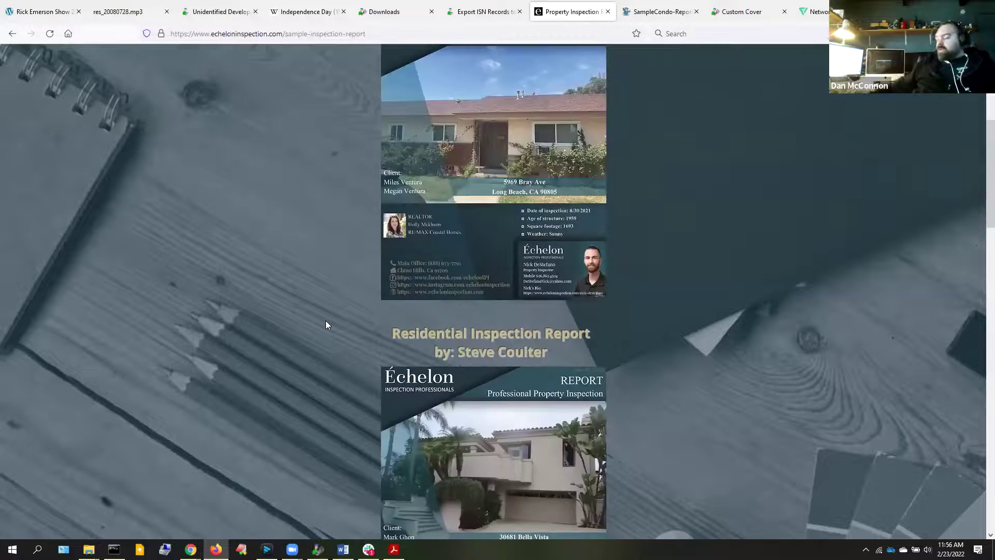
scroll(325, 321, up, 5)
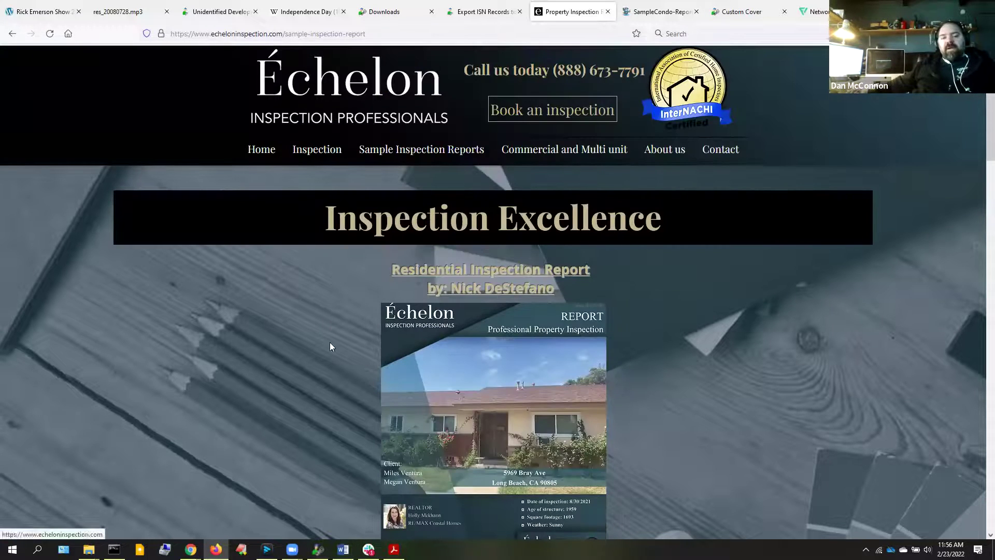
scroll(286, 356, down, 3)
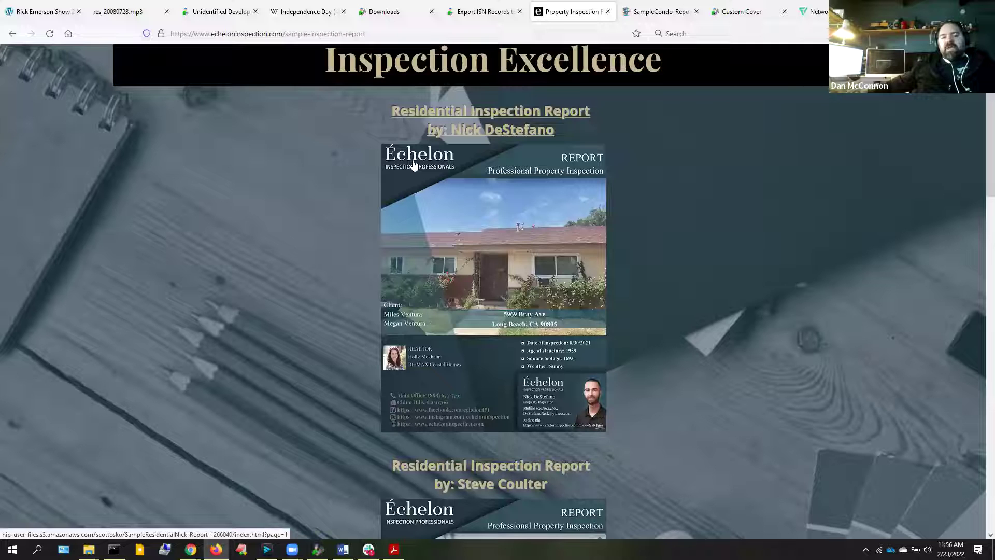
Open the first Residential Inspection Report PDF and scroll through its cover and first pages
click(413, 165)
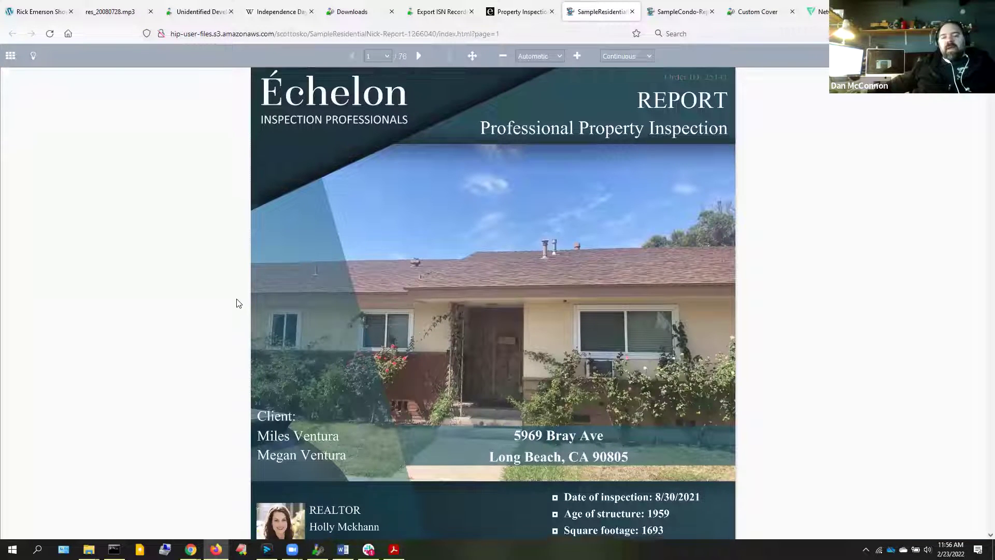
scroll(315, 173, down, 2)
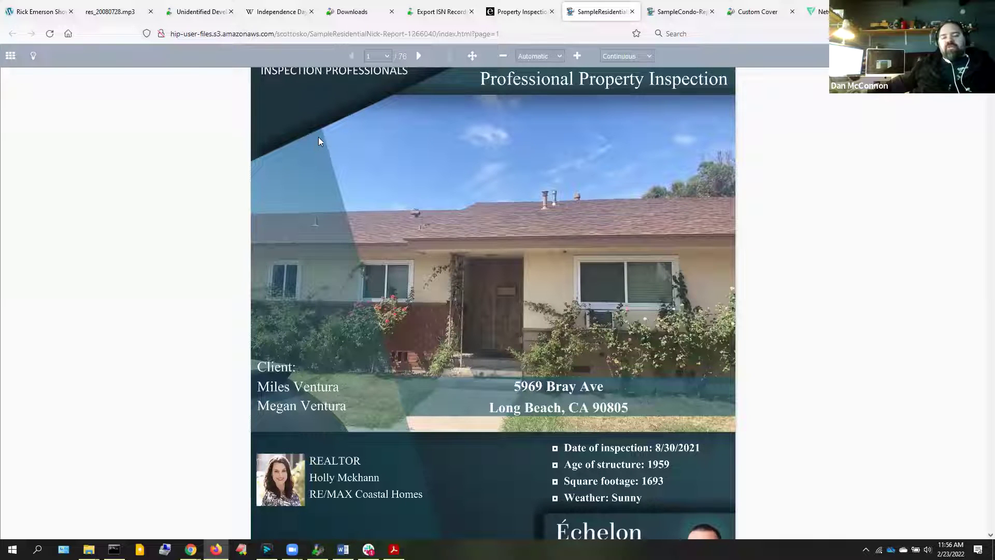
scroll(318, 433, down, 2)
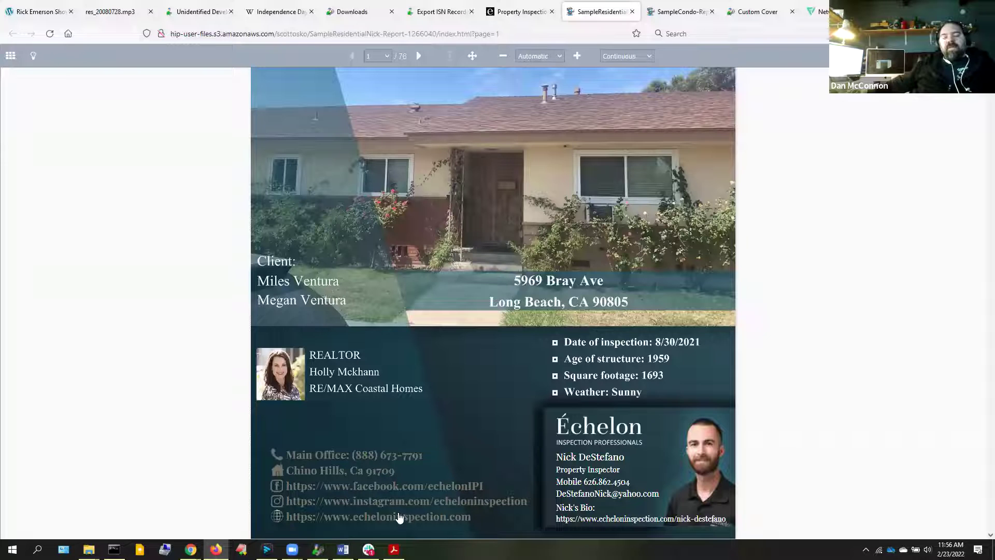
scroll(428, 507, up, 1)
scroll(429, 507, up, 3)
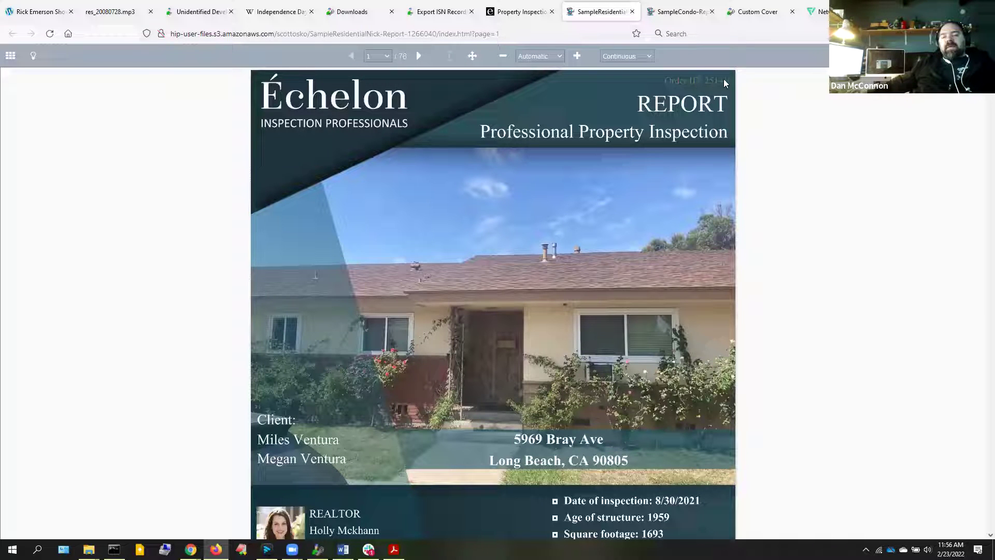
scroll(536, 176, down, 5)
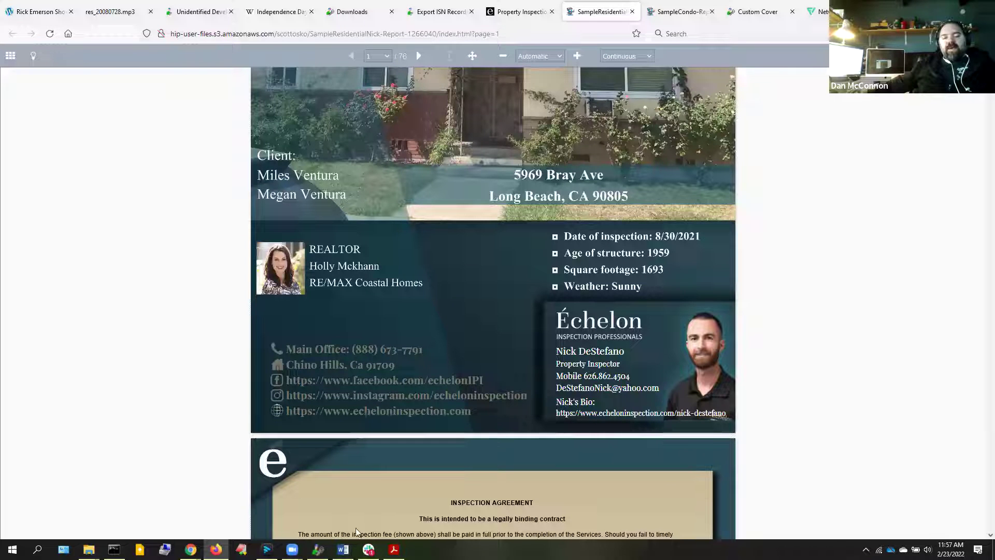
Open the Cover Page Designer, toggle the agent photo on and off, then apply the design
click(318, 549)
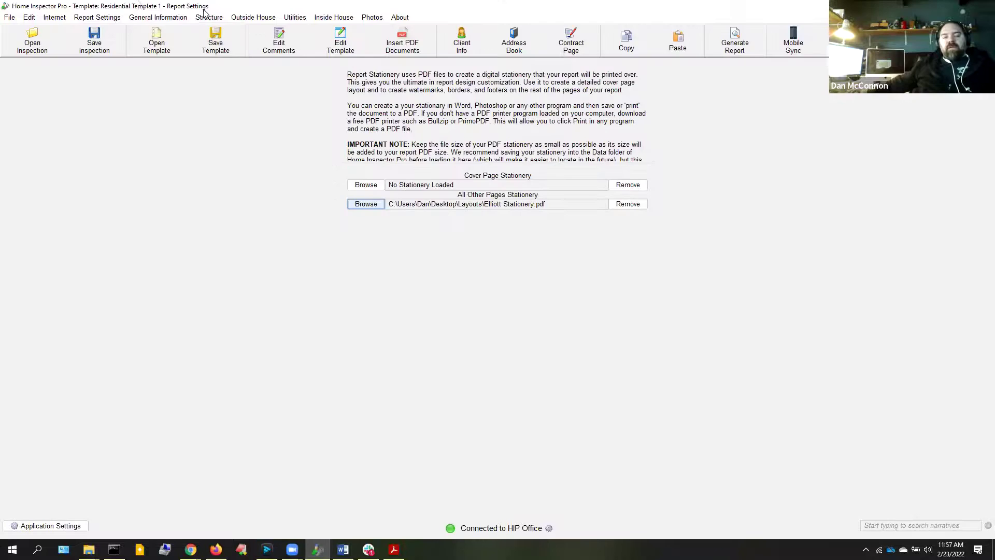
click(97, 17)
click(124, 136)
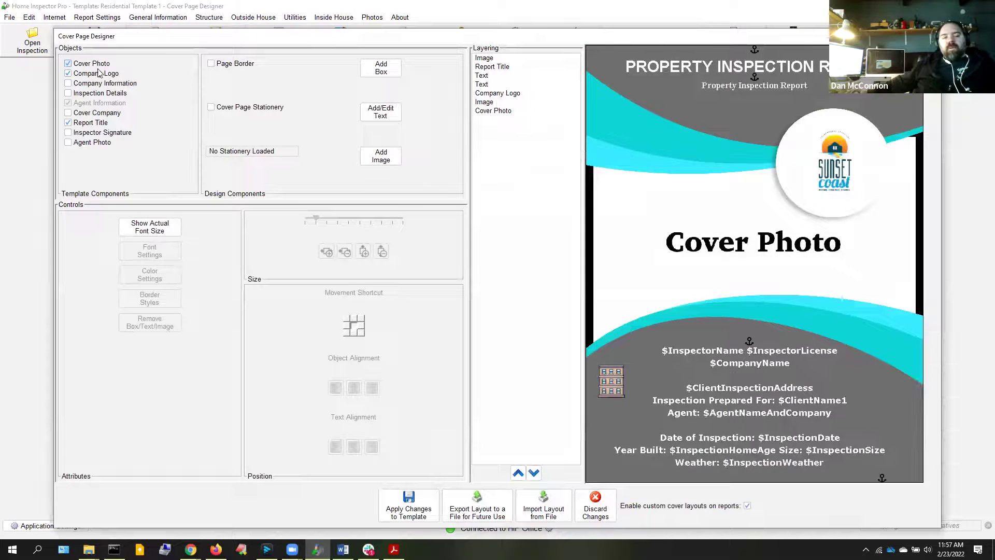
click(89, 145)
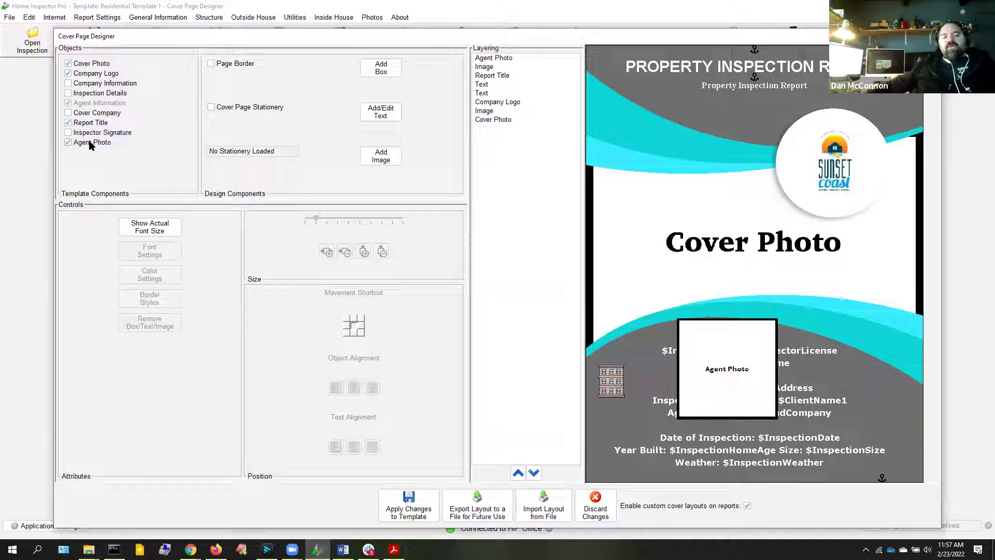
click(89, 145)
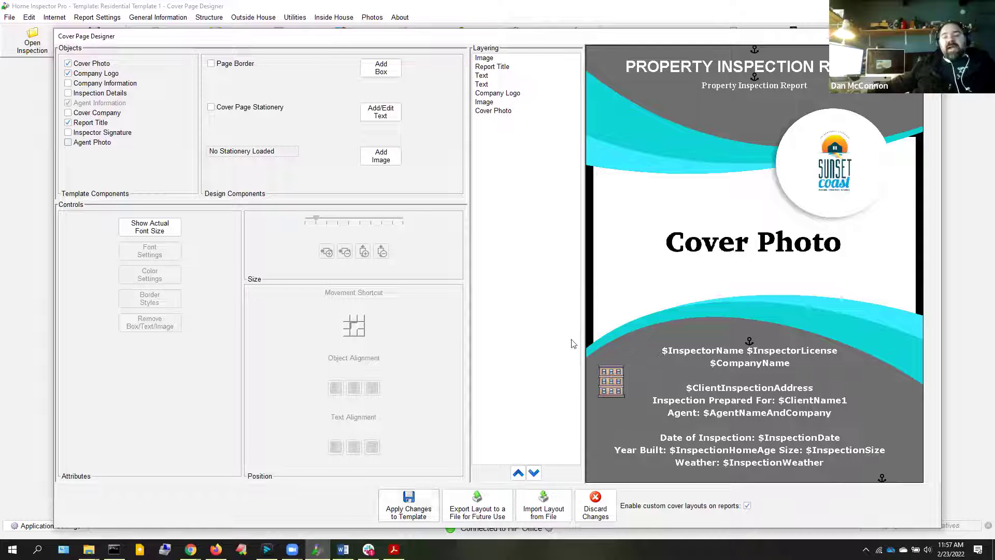
click(409, 506)
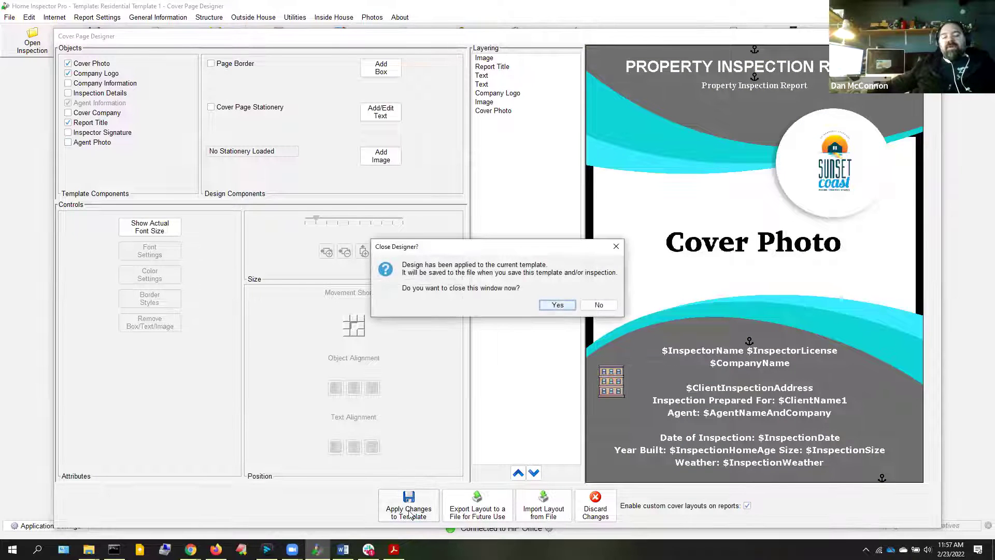
key(Return)
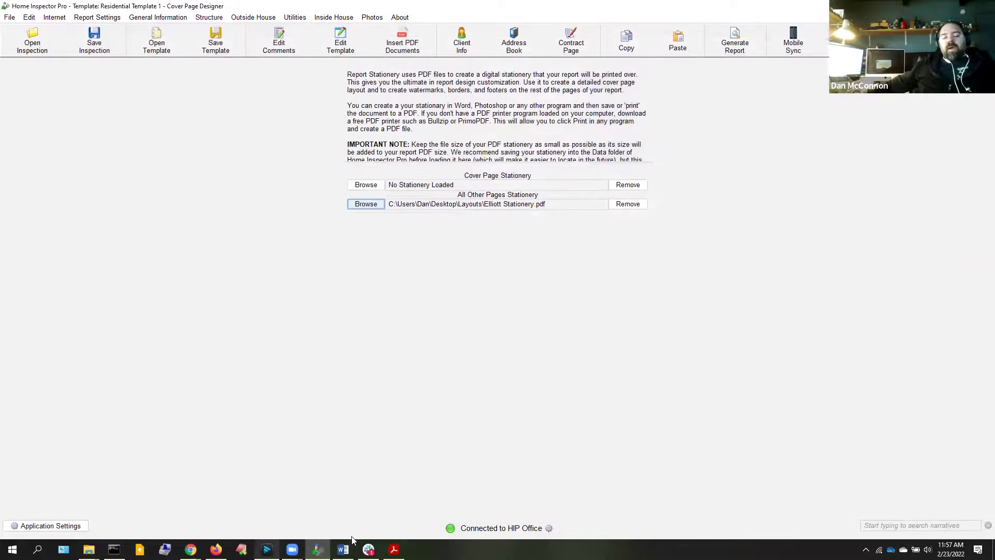
Bring Firefox forward and scroll through the pages of the Échelon sample report
click(216, 549)
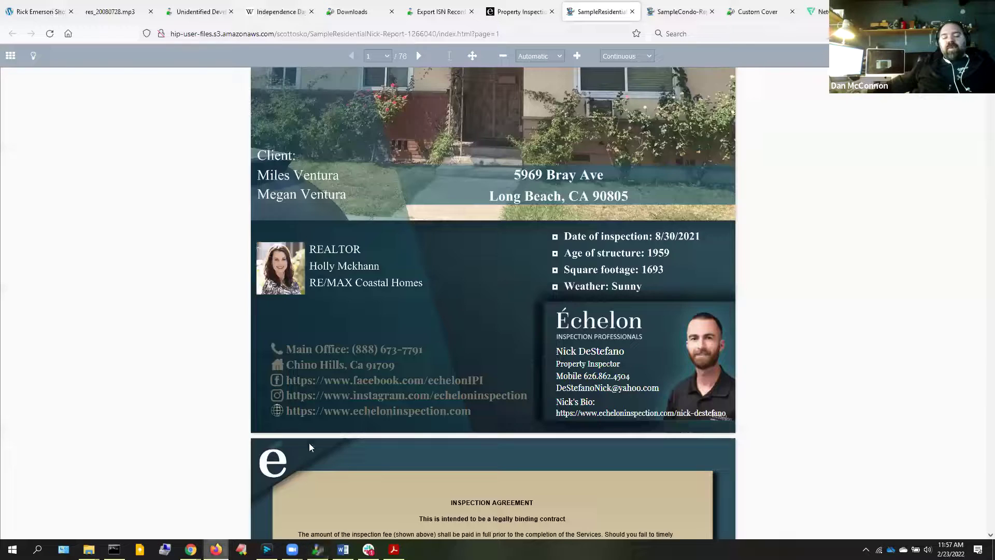
scroll(381, 393, down, 5)
scroll(381, 392, down, 3)
scroll(363, 285, up, 3)
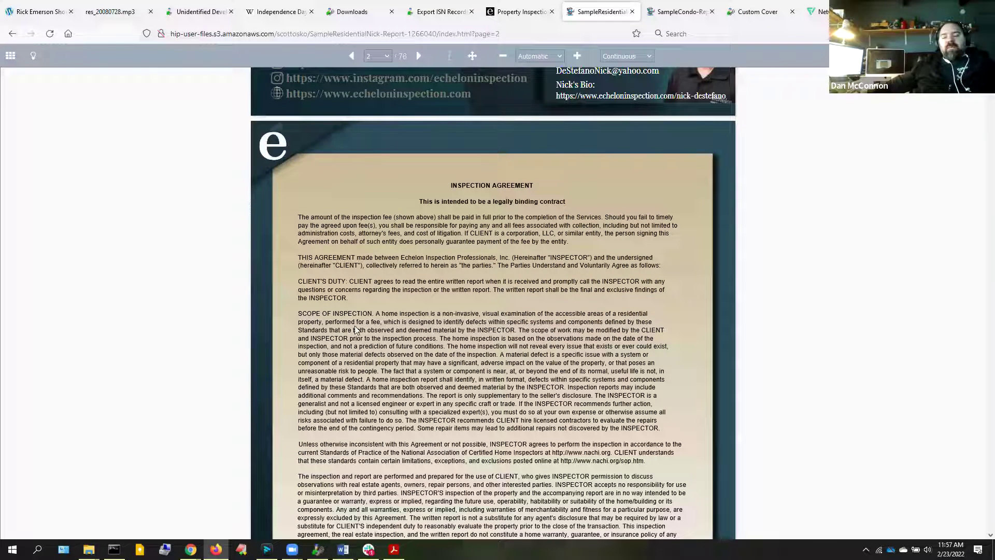
scroll(356, 330, down, 8)
scroll(345, 363, down, 8)
scroll(343, 362, down, 6)
scroll(344, 345, up, 10)
scroll(344, 345, up, 10)
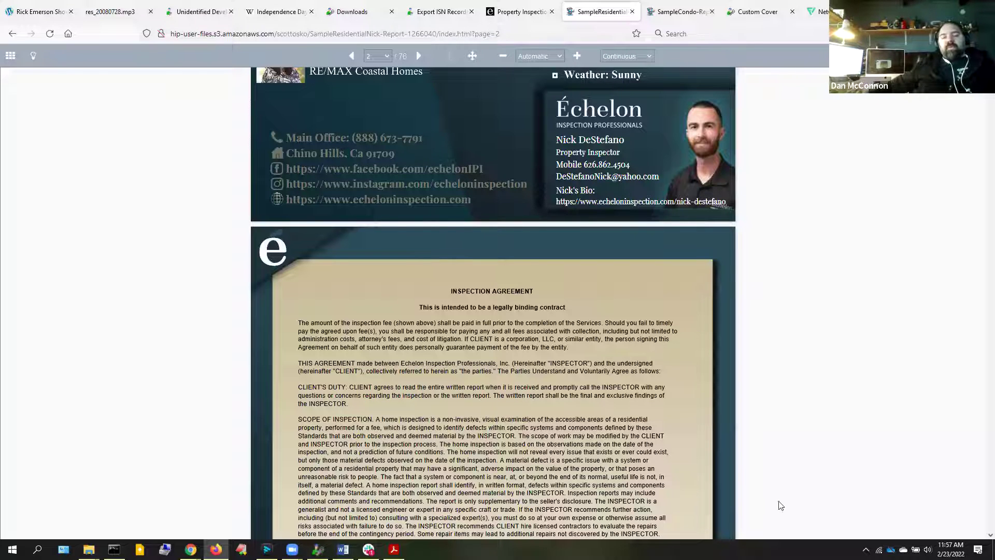
scroll(596, 424, up, 5)
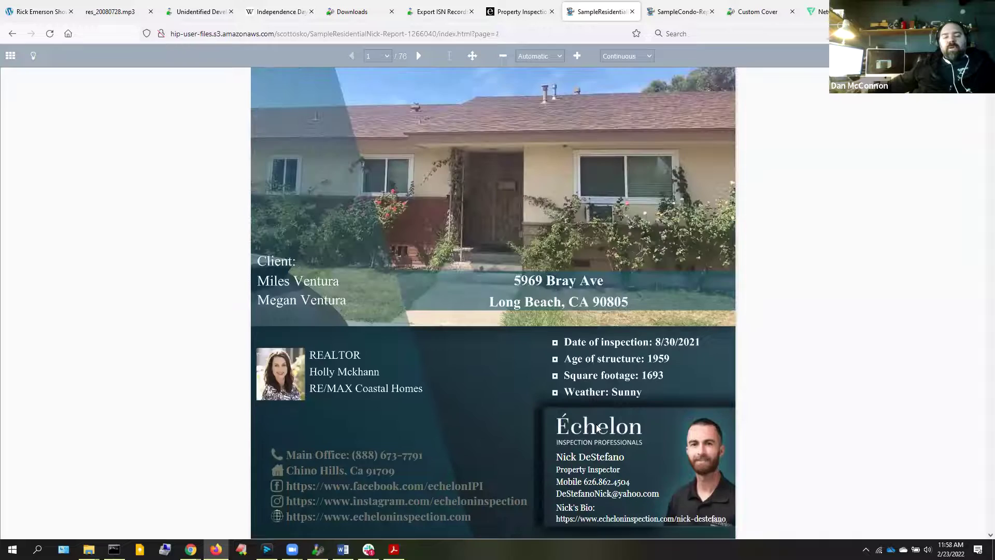
scroll(597, 428, up, 3)
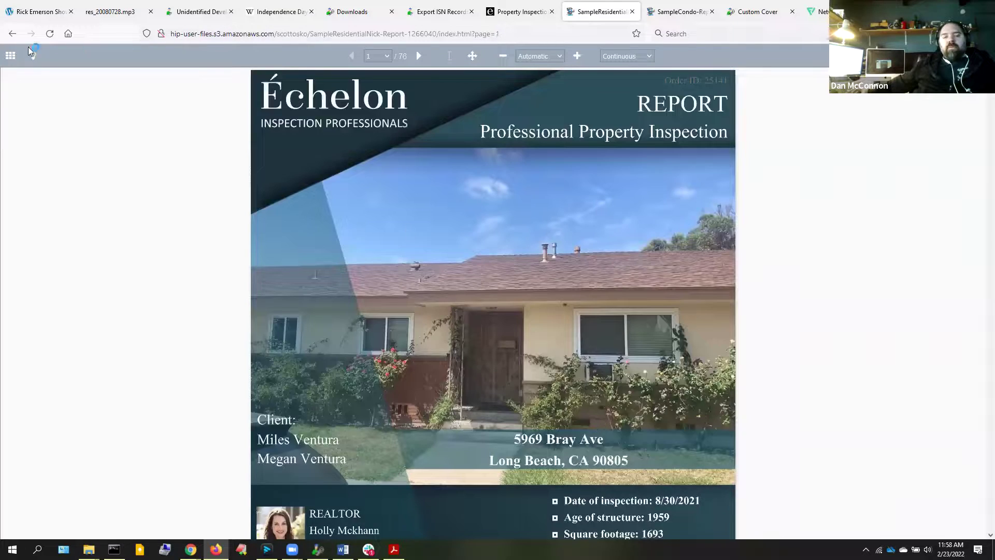
Step back with the Back button until the report's cover, page 1 of 78, shows
click(12, 34)
click(13, 37)
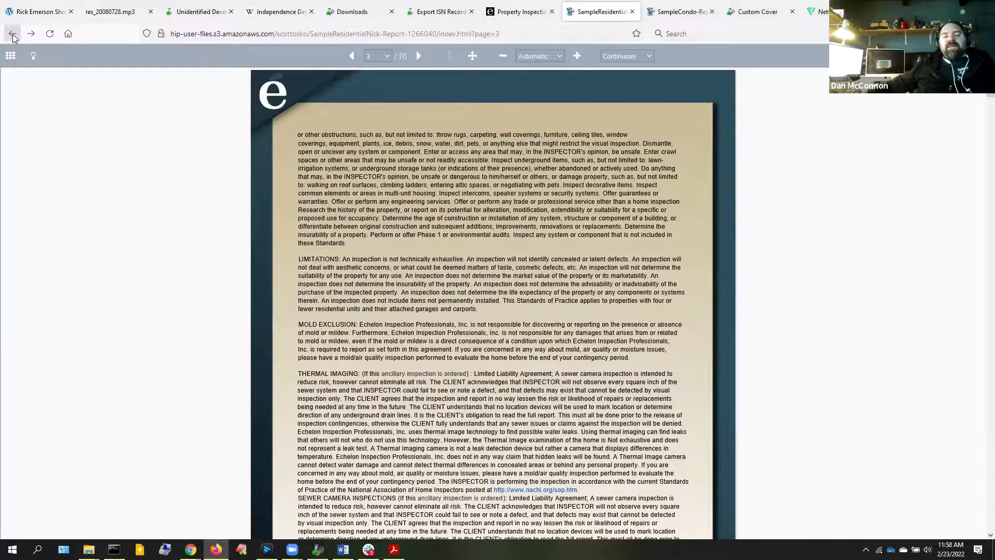
click(13, 36)
click(13, 35)
click(13, 35)
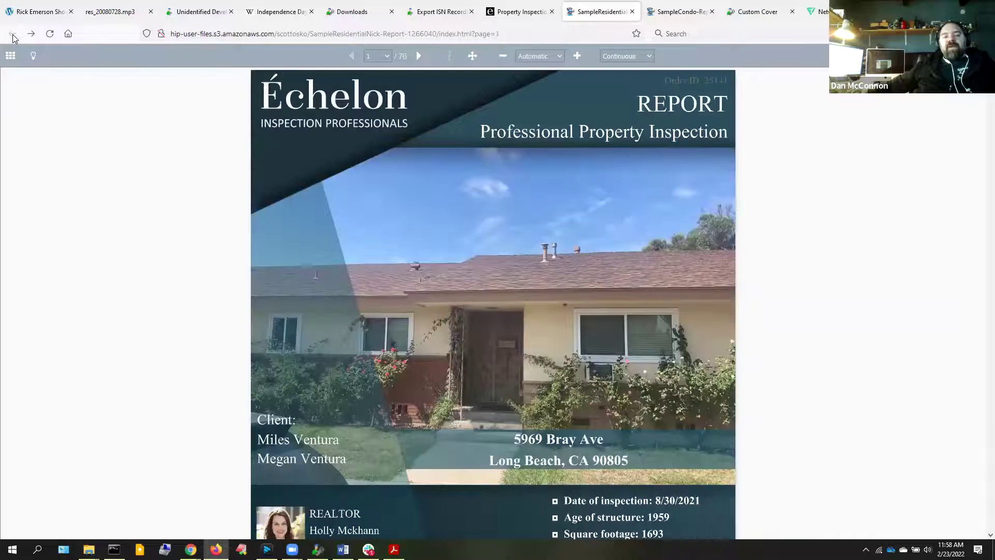
Close the SampleResidential tab and scroll the Échelon sample reports page down to the Commercial report
click(634, 12)
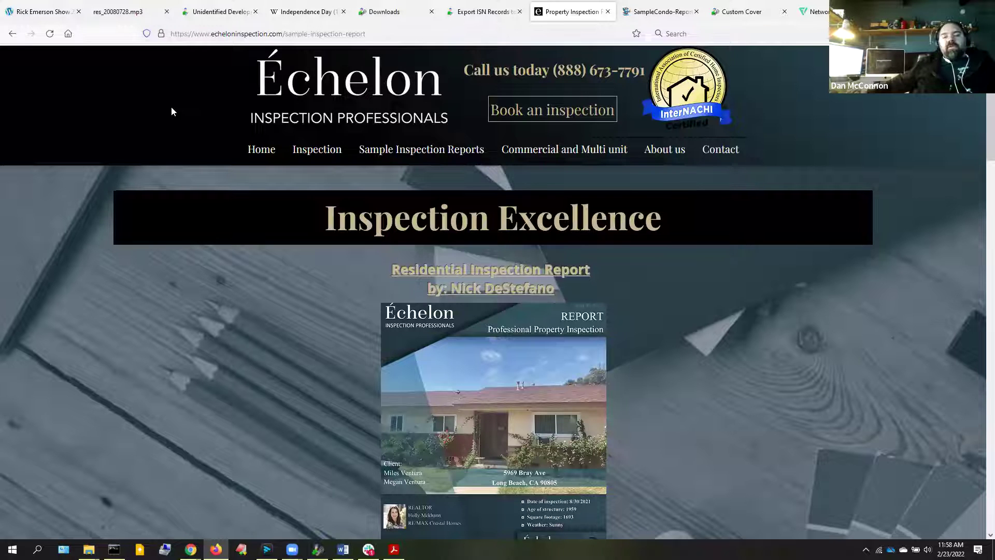
scroll(171, 107, down, 10)
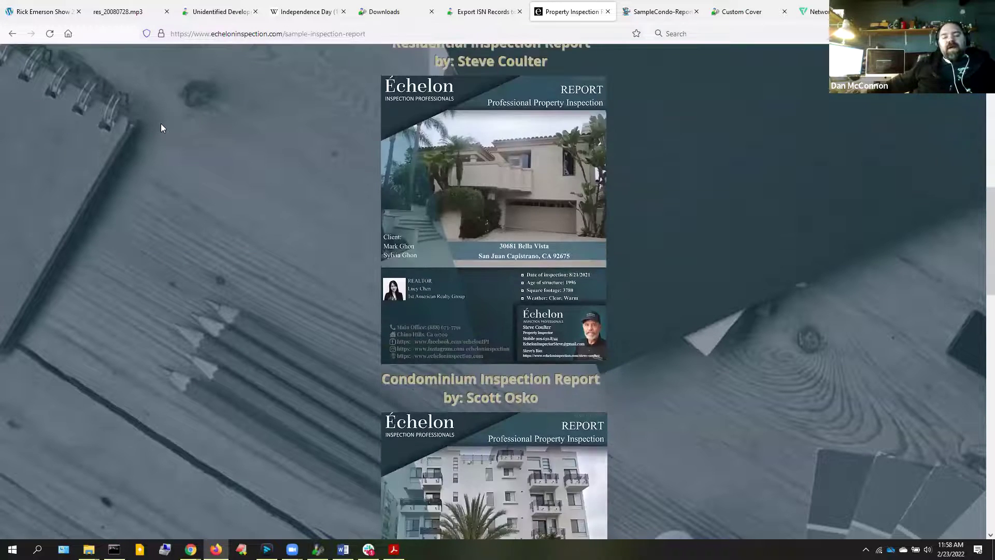
scroll(161, 128, down, 5)
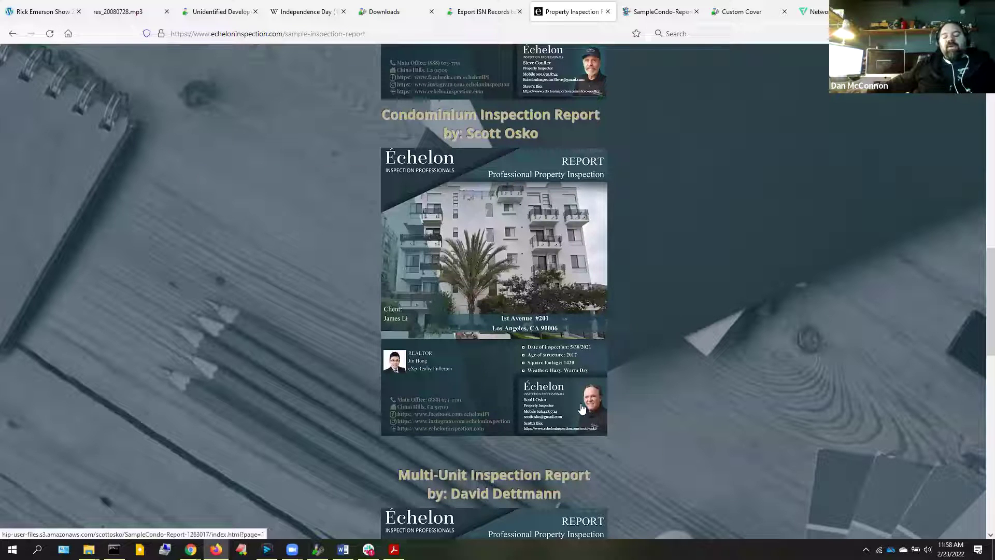
scroll(579, 420, down, 10)
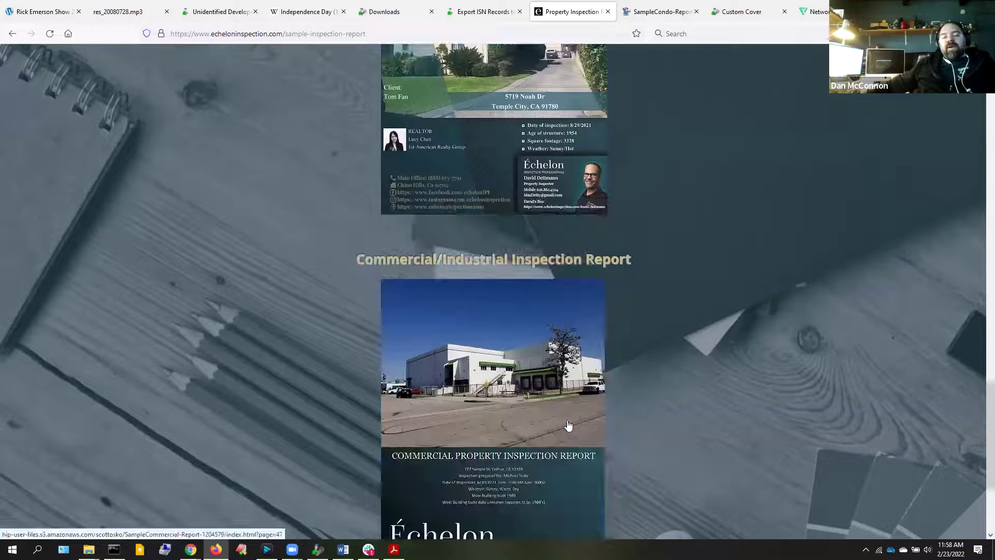
scroll(559, 428, down, 3)
scroll(560, 425, up, 2)
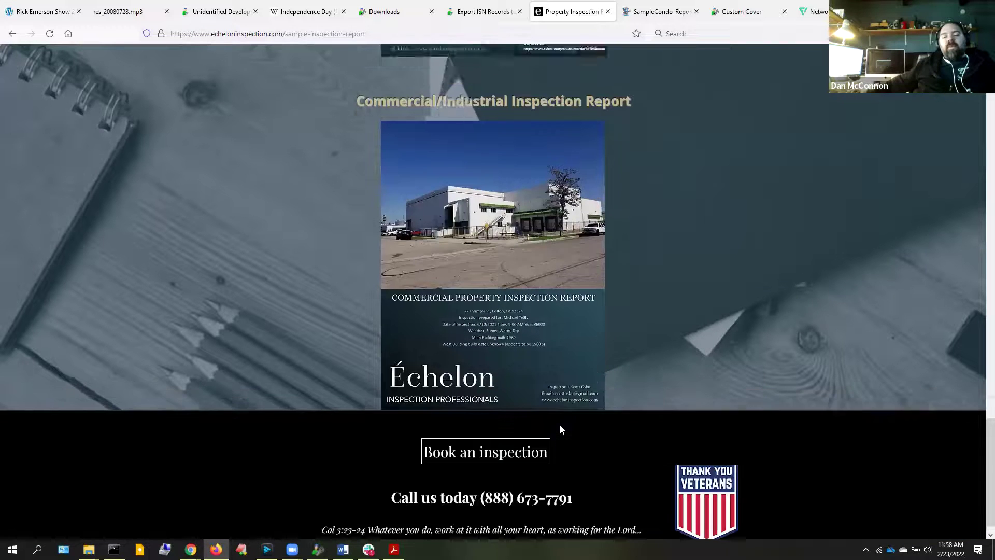
scroll(575, 417, down, 2)
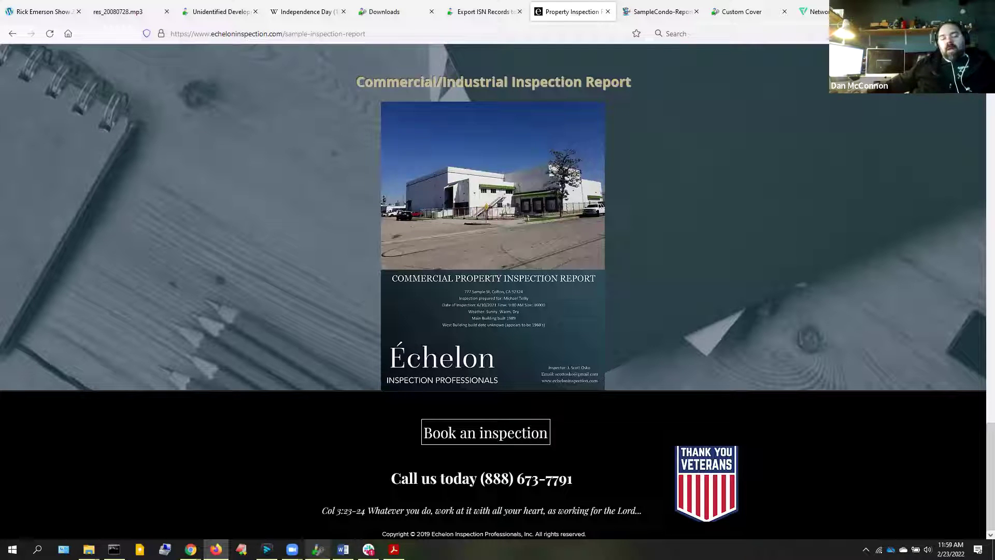
Bring test.pdf forward in Acrobat Reader and jump to its Cover Page bookmark
mouse_move(317, 549)
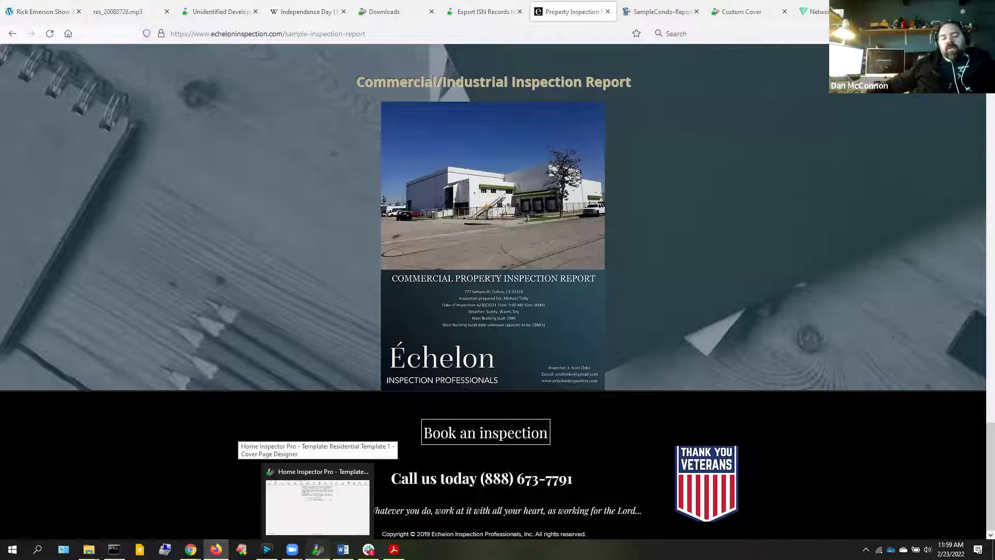
click(317, 497)
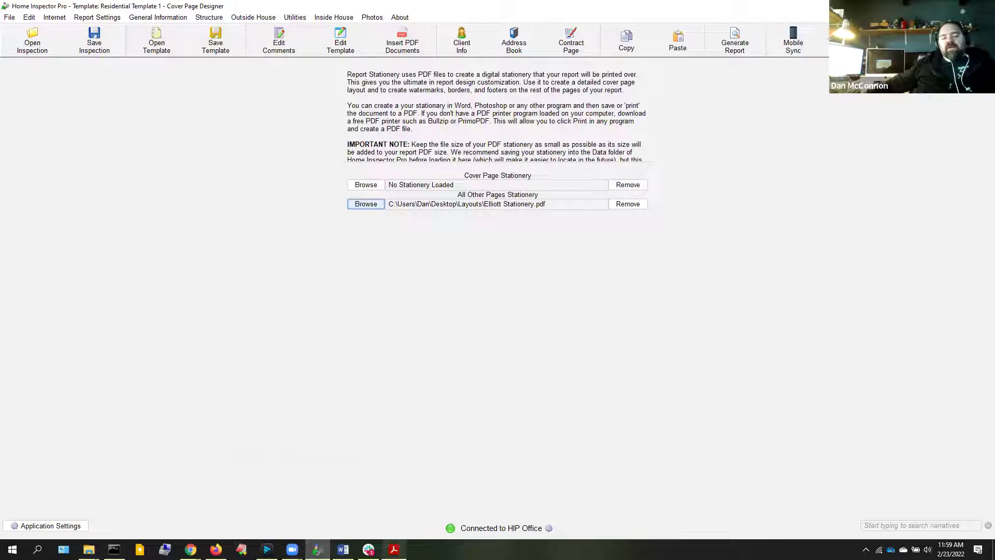
click(394, 549)
scroll(365, 398, up, 3)
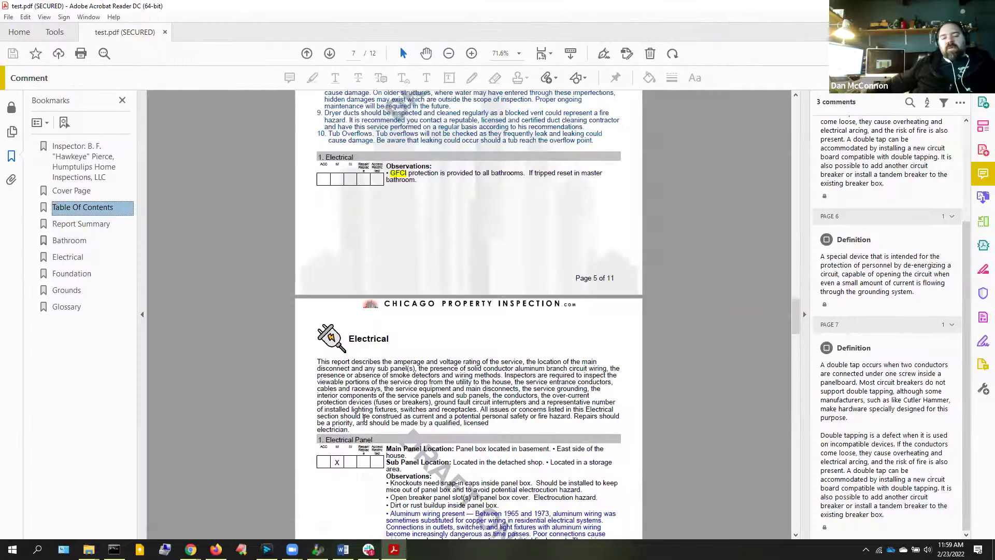
click(74, 194)
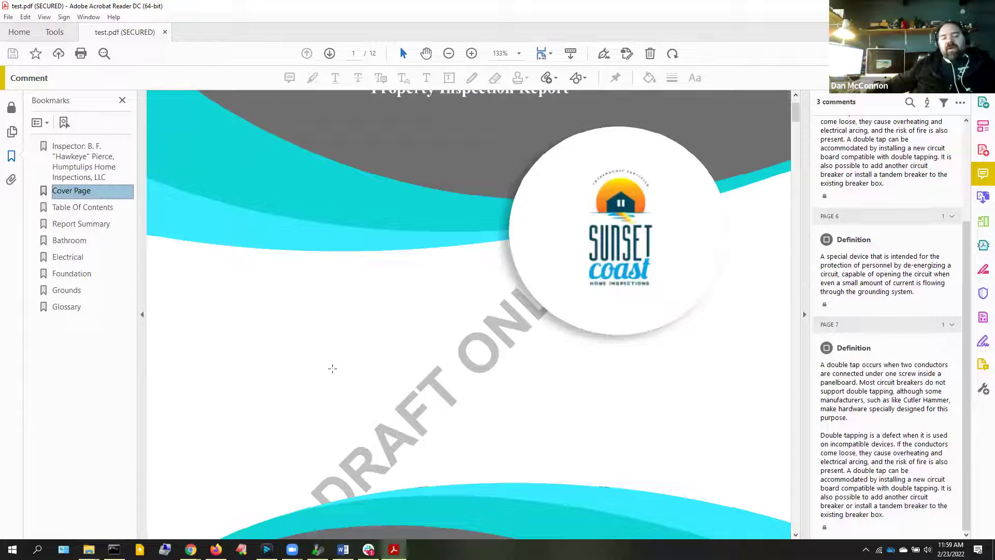
scroll(321, 394, down, 5)
scroll(300, 422, down, 6)
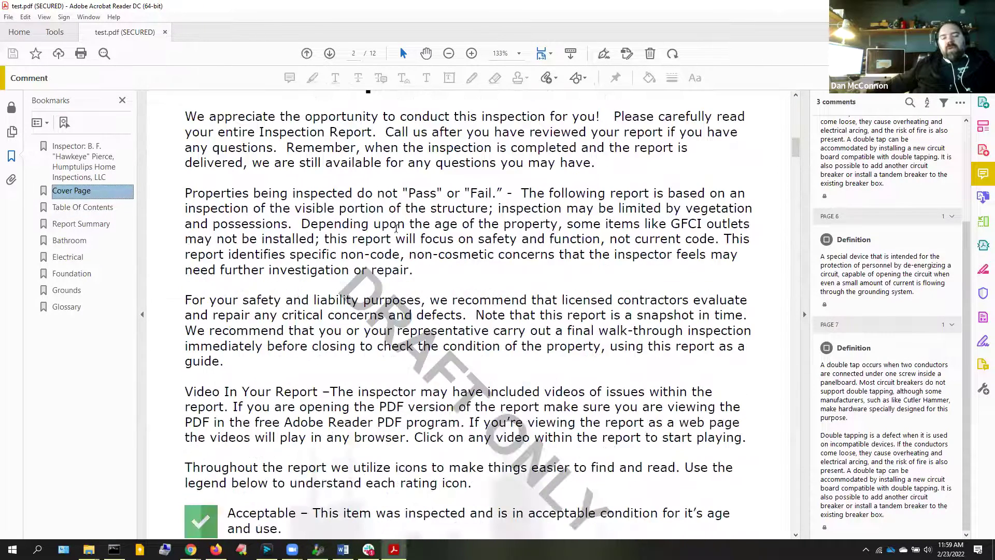
Set test.pdf's zoom to fit the whole page, then return to Home Inspector Pro
click(519, 53)
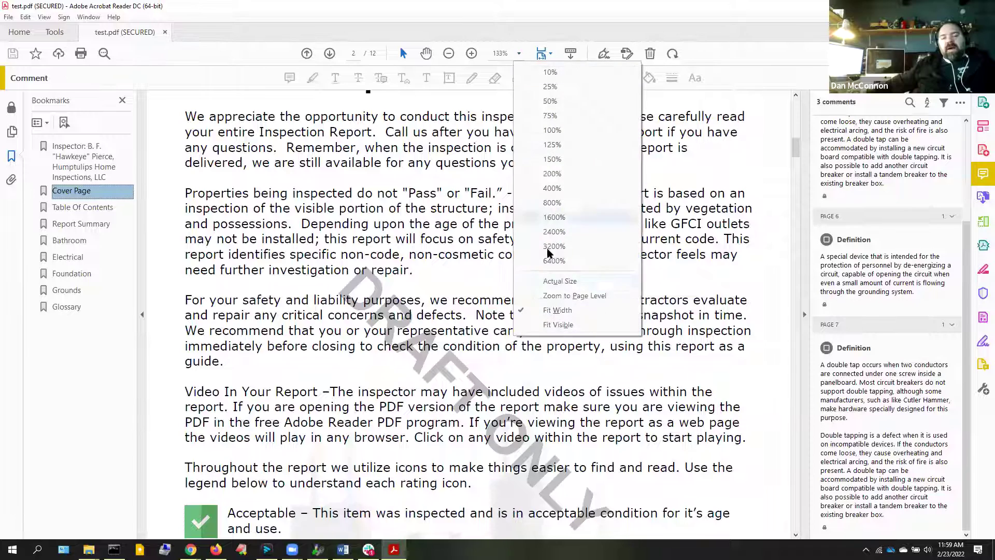
click(558, 296)
scroll(499, 278, up, 2)
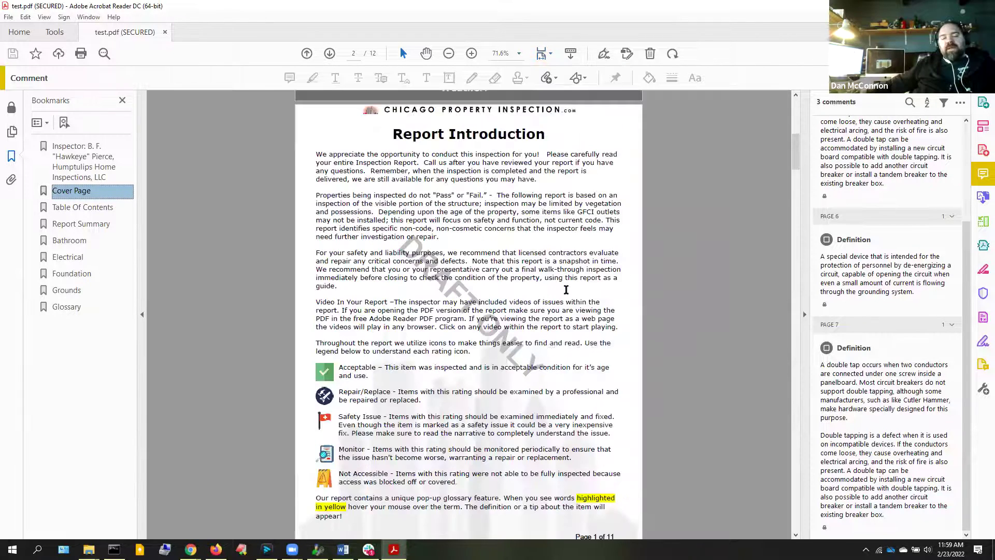
scroll(499, 279, down, 3)
scroll(498, 277, up, 2)
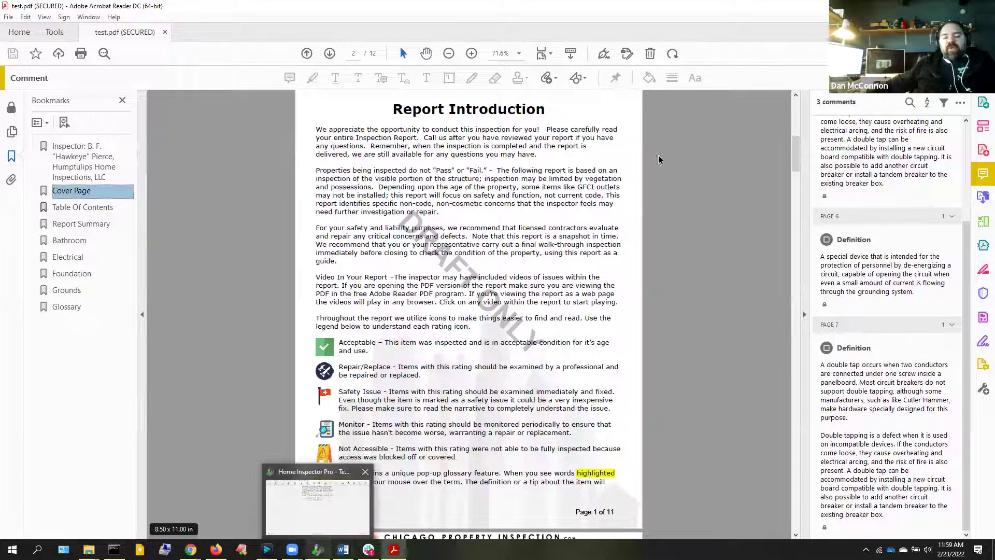
click(318, 549)
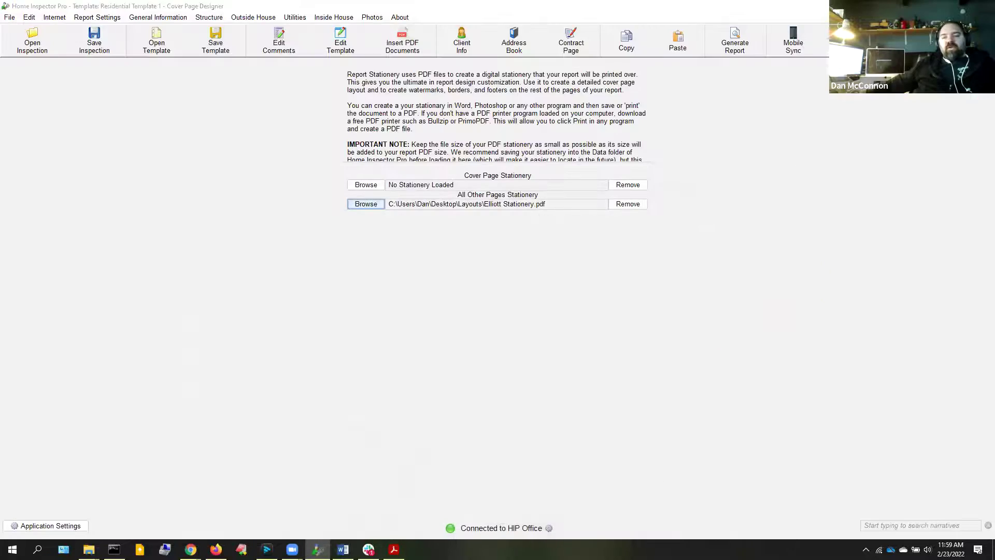
Minimize all windows, open the Home Inspector Pro 6 shortcut's file location, and enter Documents Vault
click(934, 6)
click(933, 6)
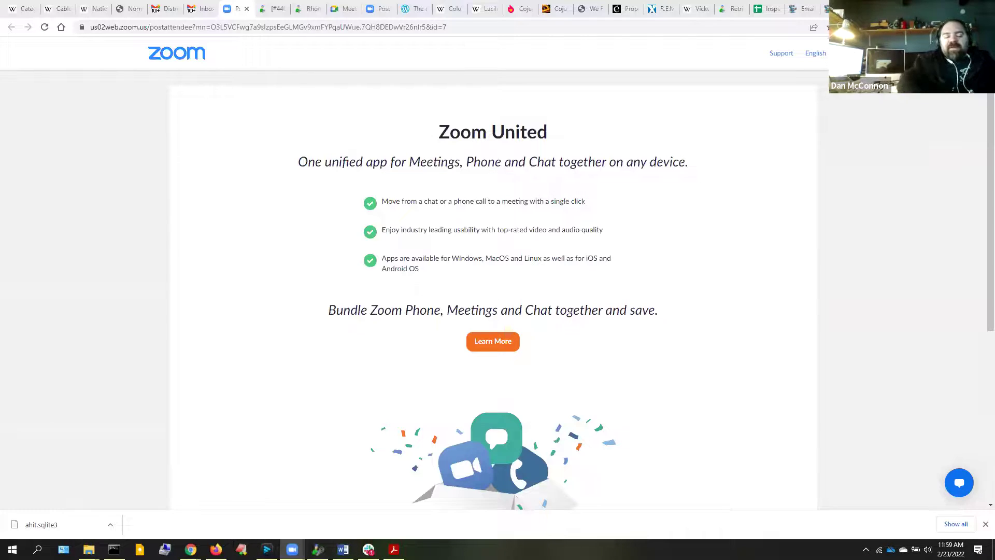
click(934, 6)
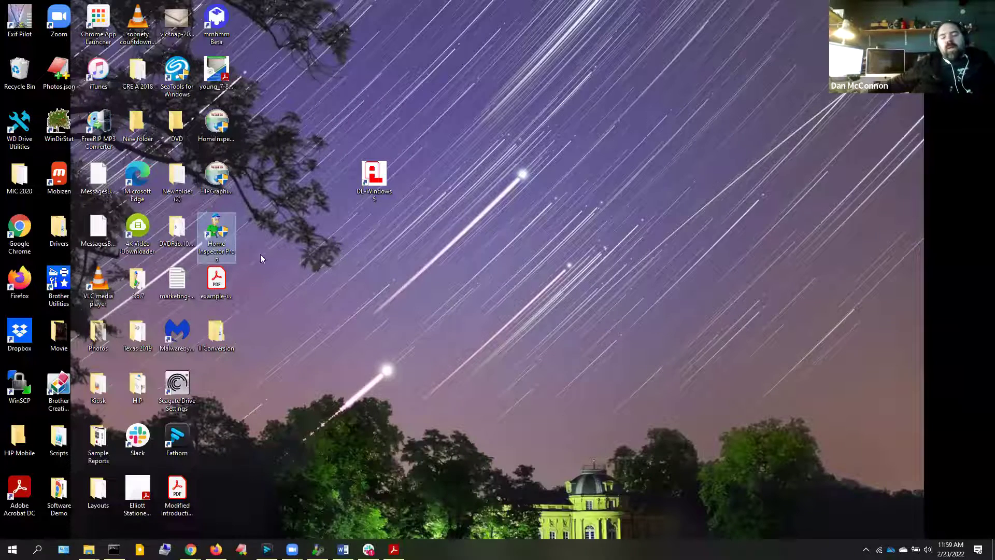
right_click(214, 230)
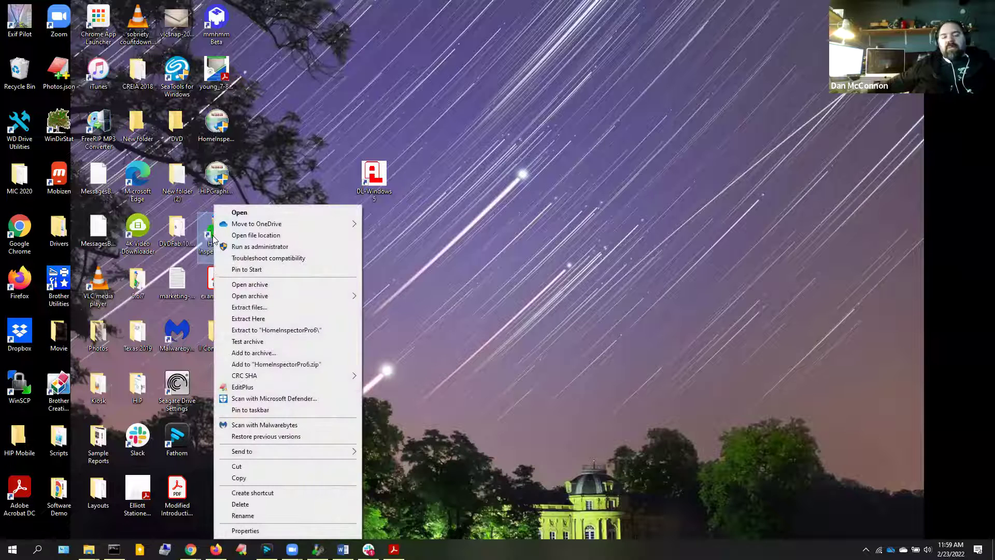
click(240, 236)
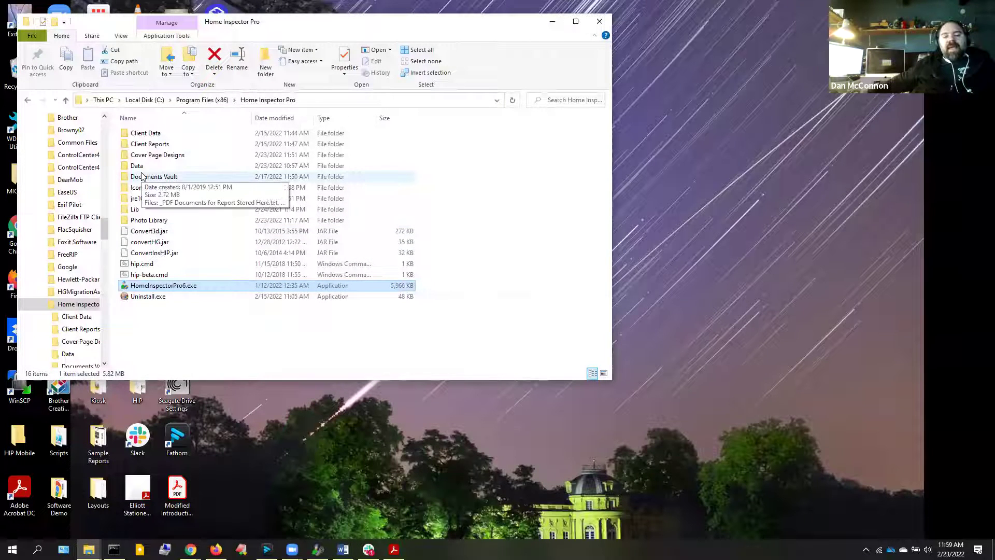
double_click(142, 177)
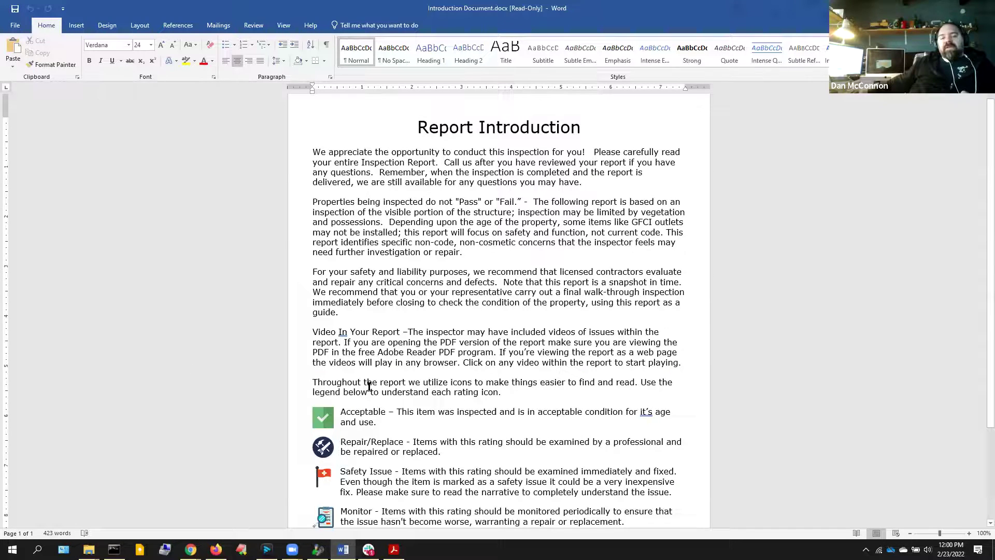
scroll(369, 386, down, 3)
scroll(369, 386, up, 3)
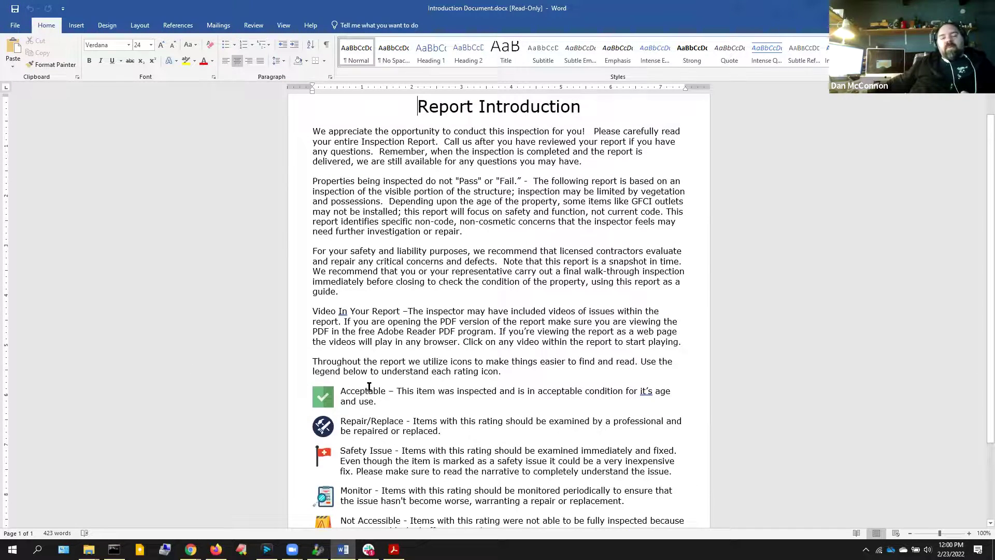
scroll(331, 373, down, 3)
click(330, 294)
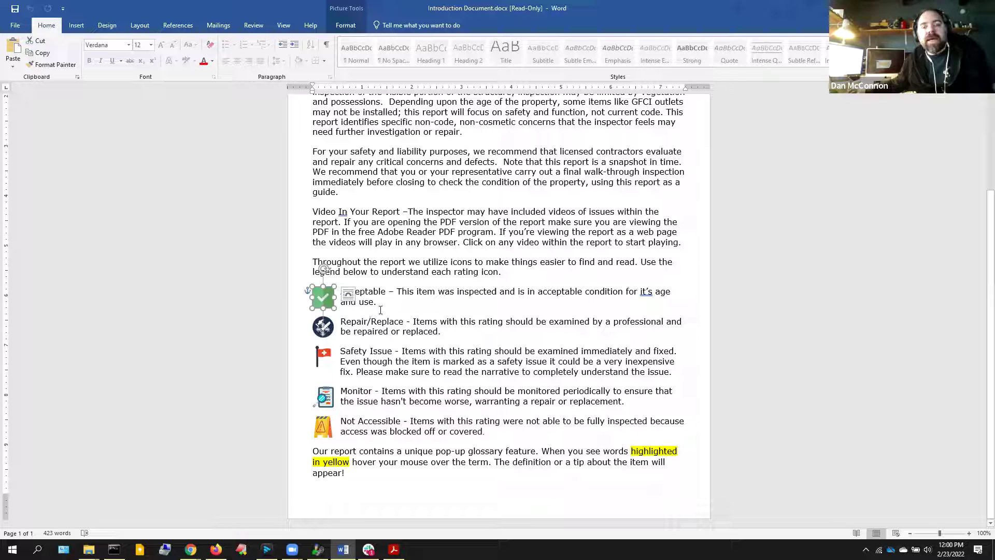
click(426, 231)
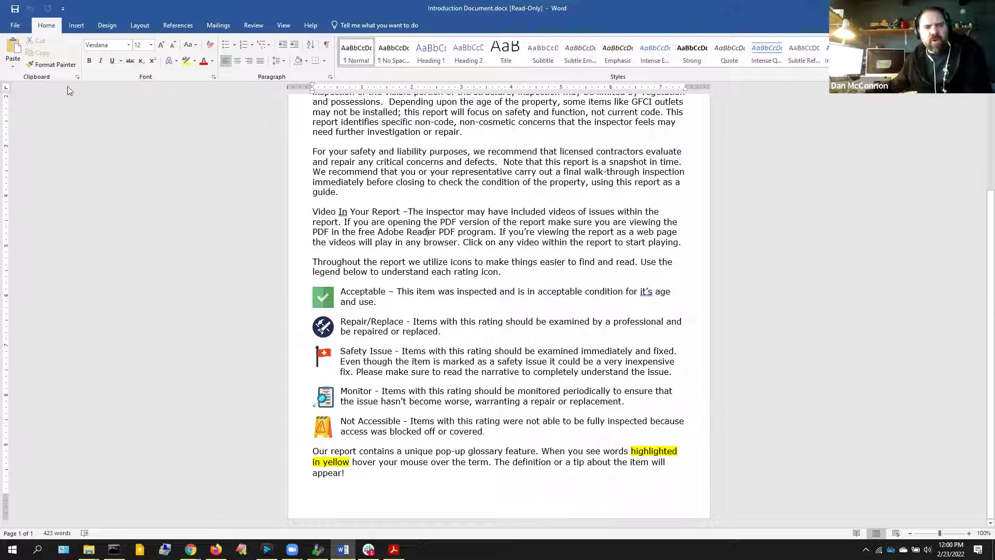
Browse Word's export, Save As format and printer options, cancelling without saving anything
click(15, 25)
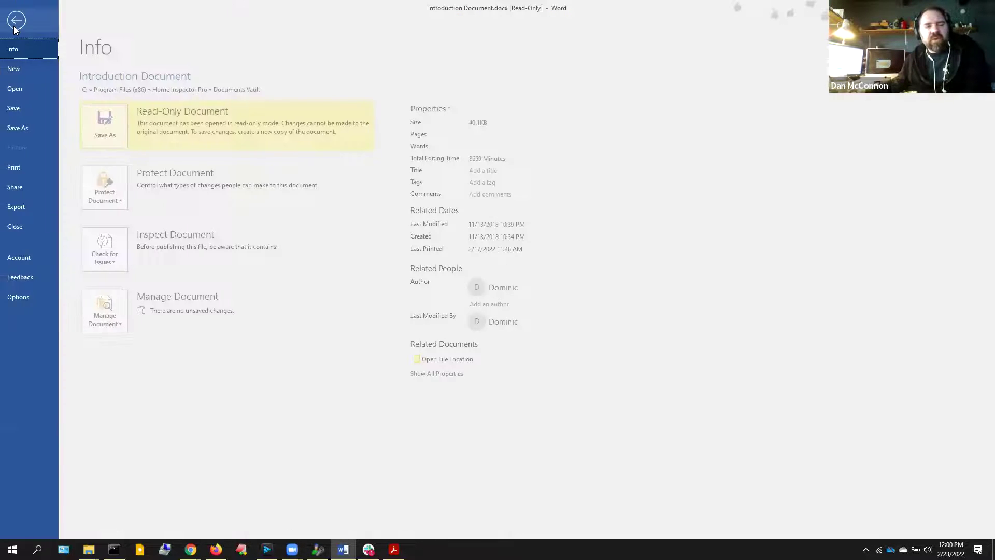
click(20, 209)
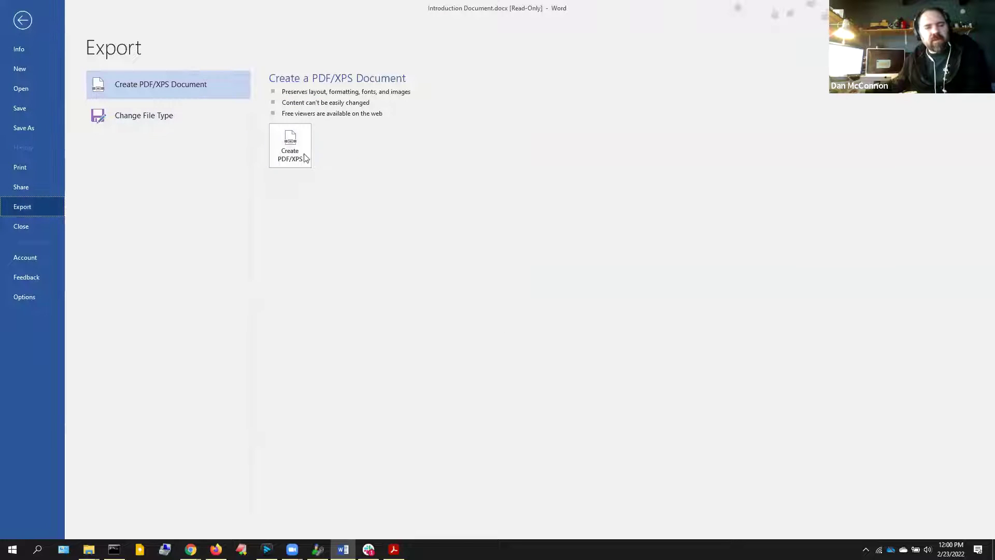
click(28, 128)
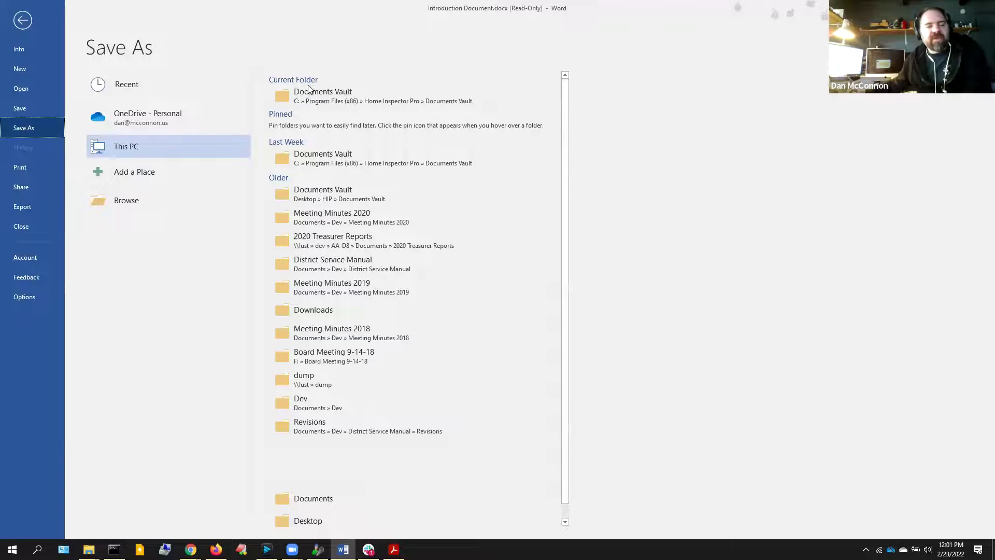
click(309, 95)
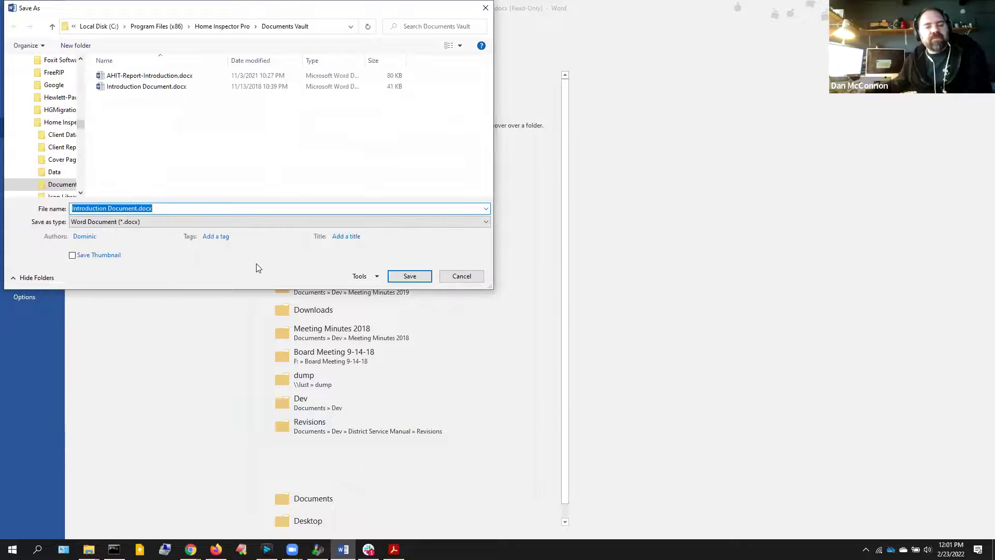
click(194, 220)
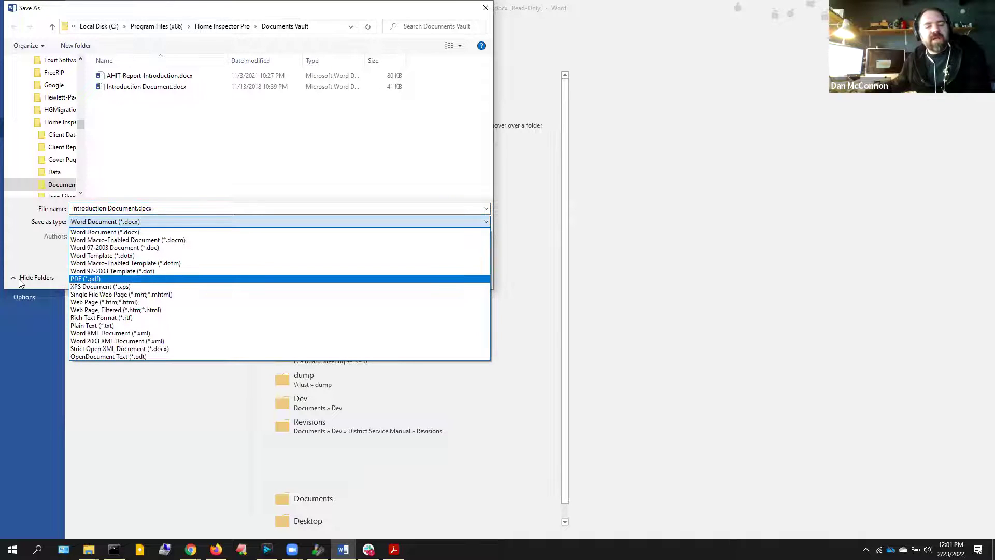
click(22, 253)
click(472, 275)
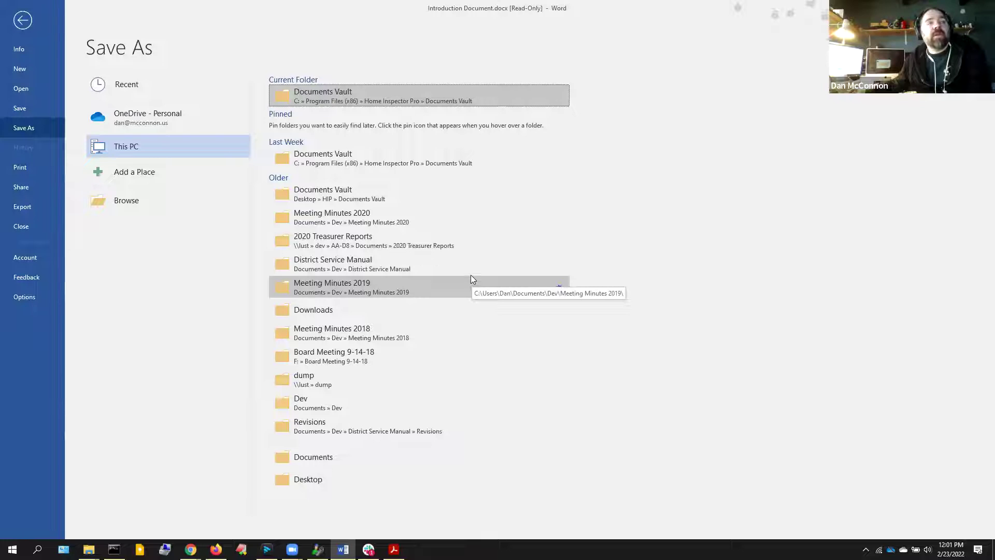
click(23, 175)
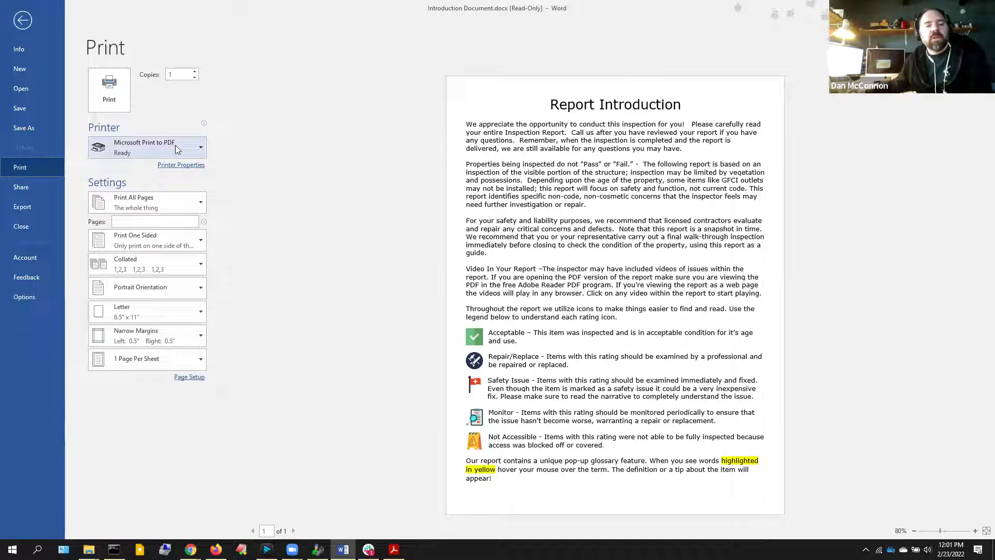
click(175, 145)
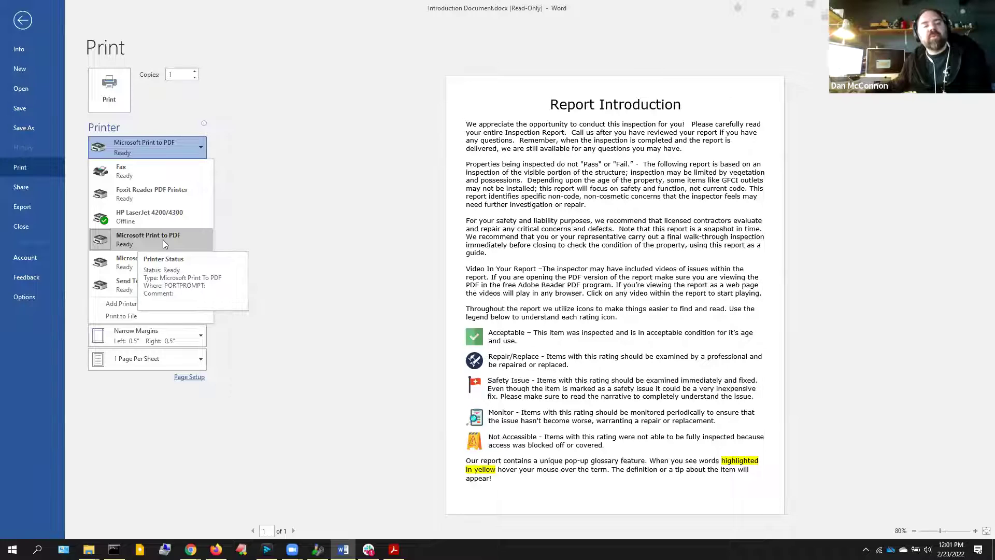
click(25, 210)
Publish the document as PDF 'Example Introduction Document' on the Desktop
click(281, 141)
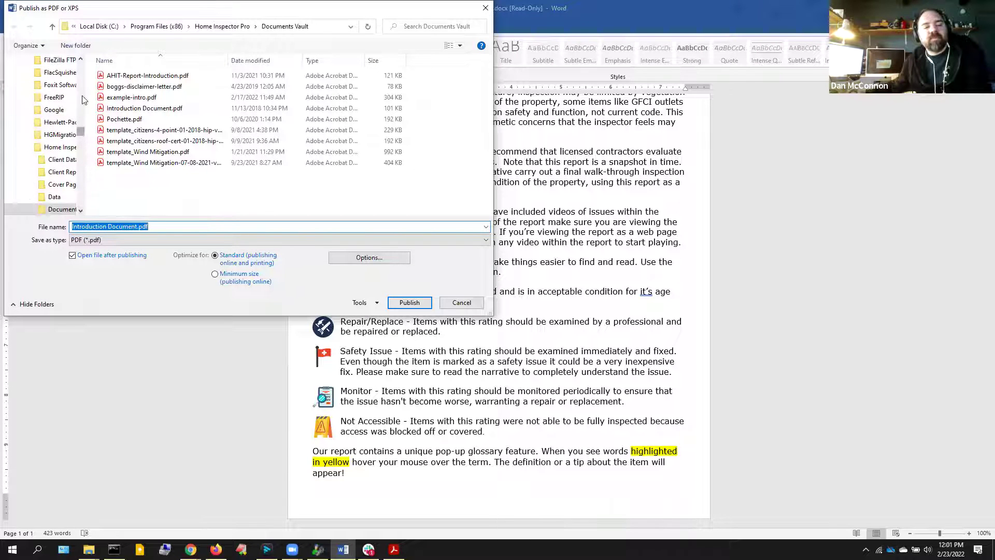
scroll(82, 99, up, 10)
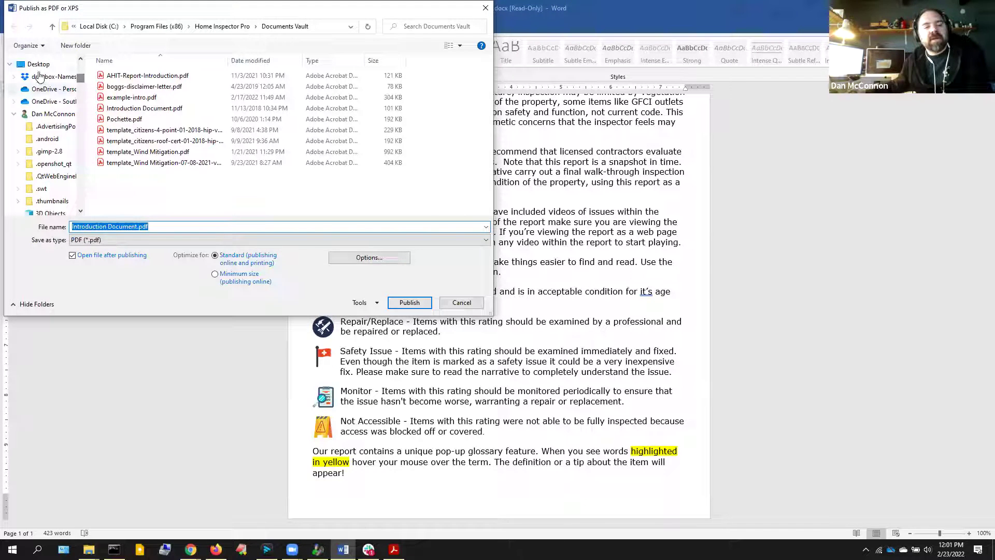
click(38, 64)
click(76, 228)
click(77, 228)
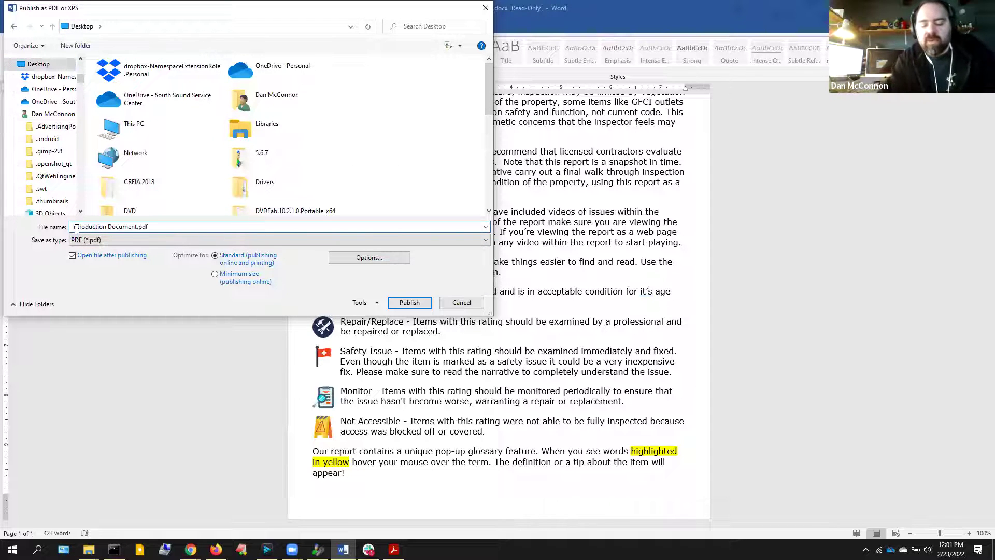
text(Examoke)
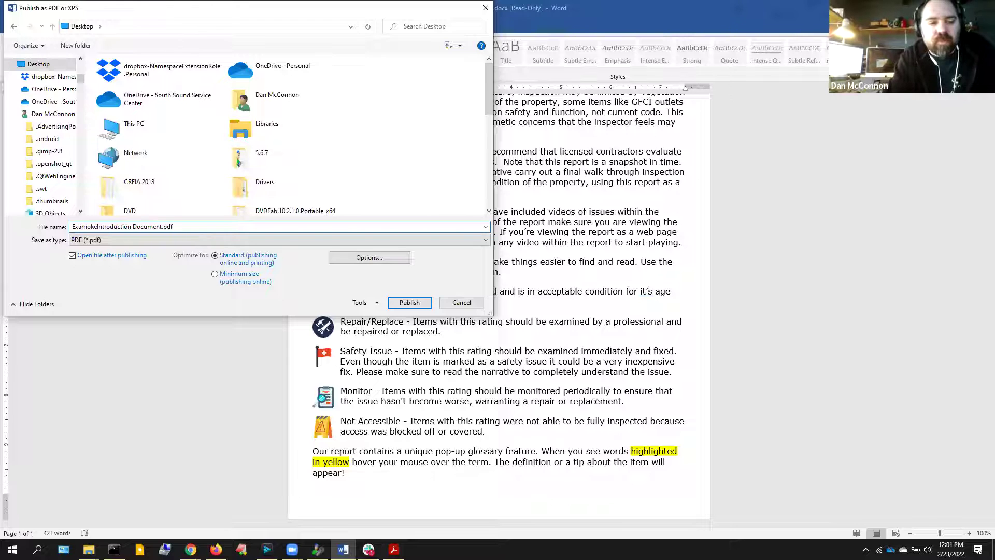
key(BackSpace)
key(BackSpace)
key(BackSpace)
text(ple)
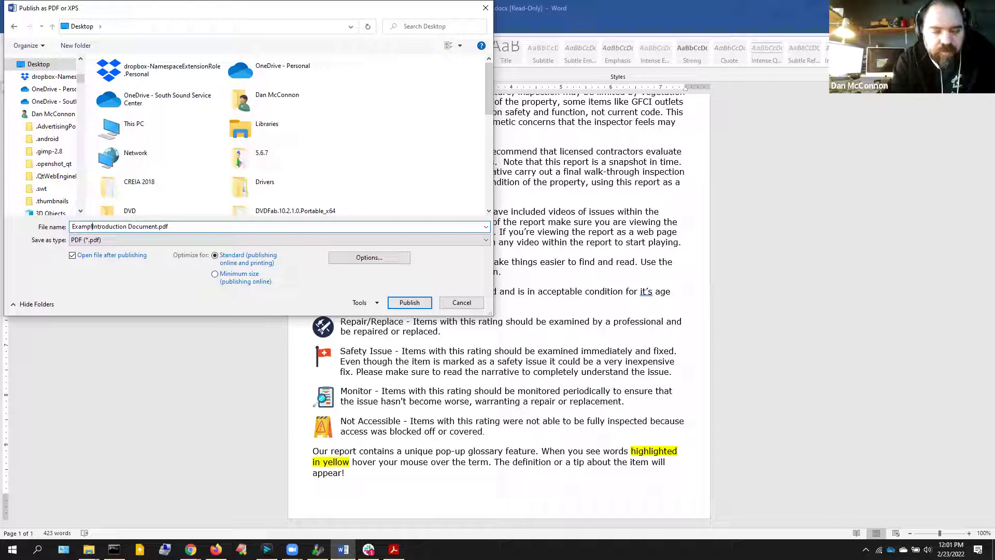
key(Return)
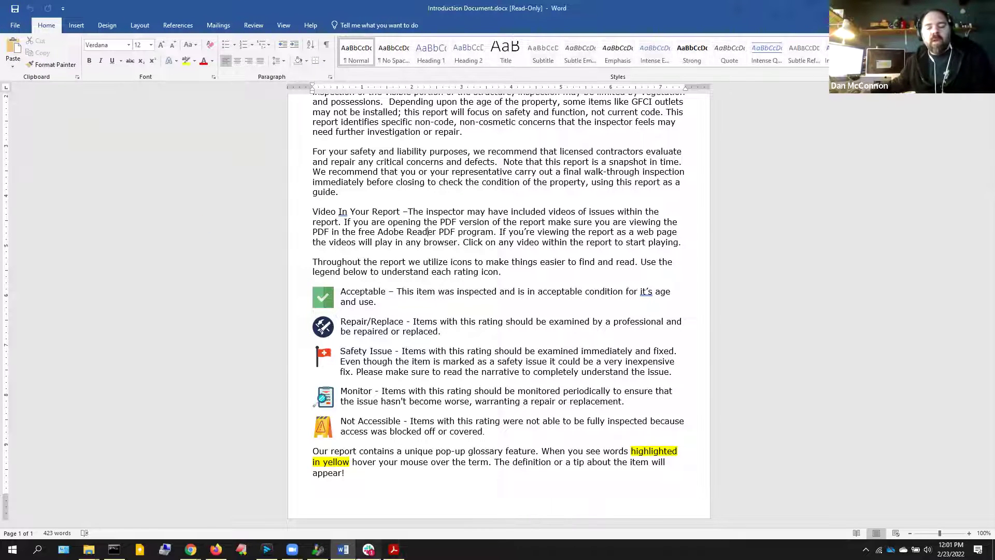
Remove the existing Introduction Document PDF from the template's inserted PDF documents
click(394, 550)
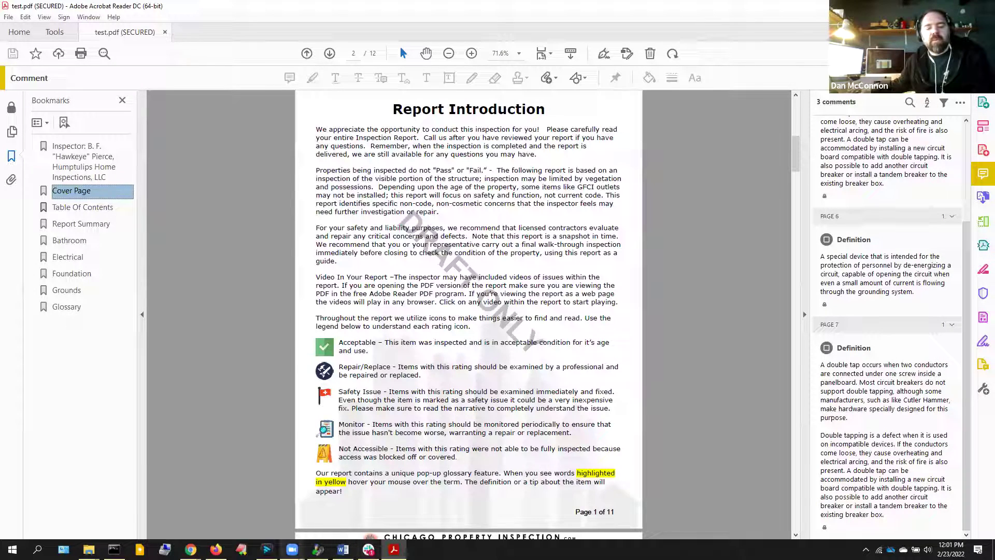
click(317, 550)
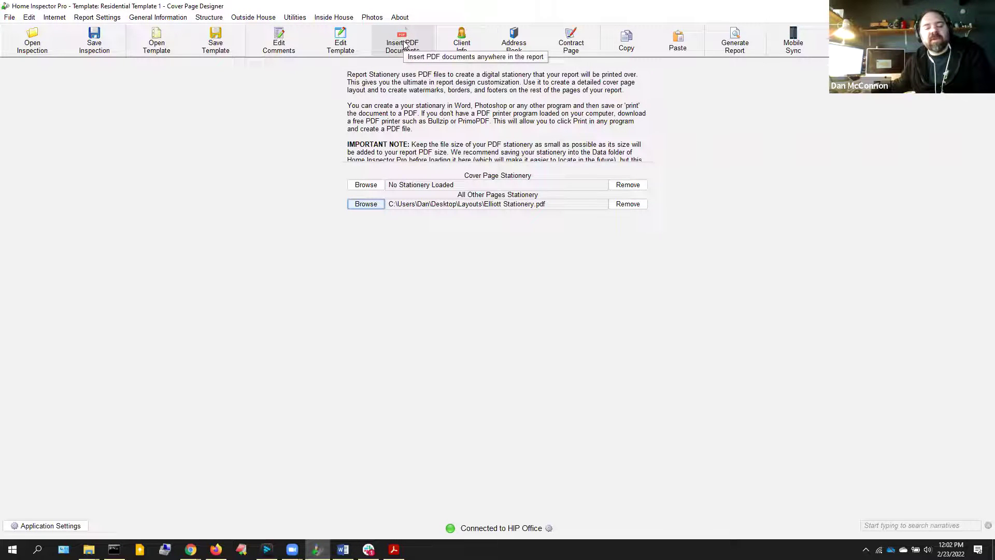
click(405, 46)
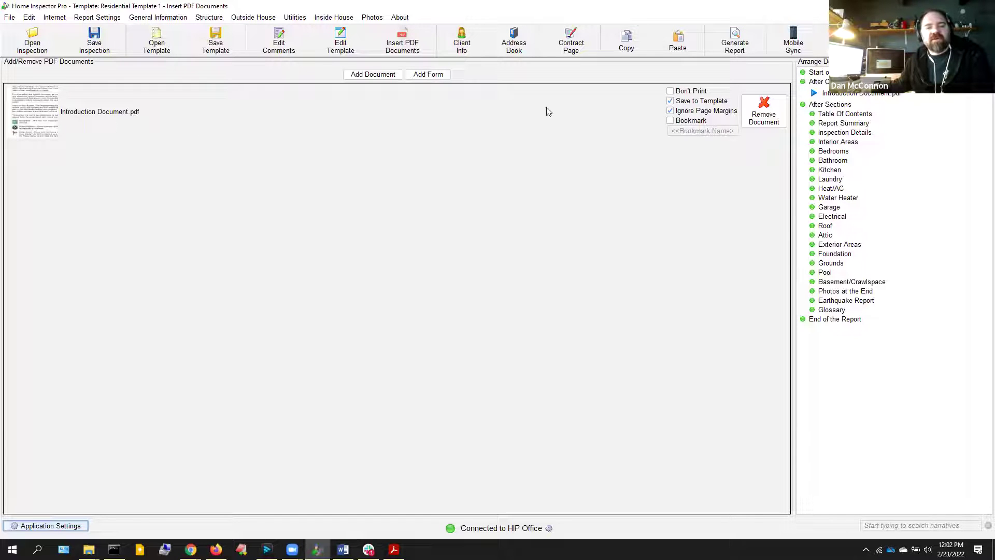
click(761, 113)
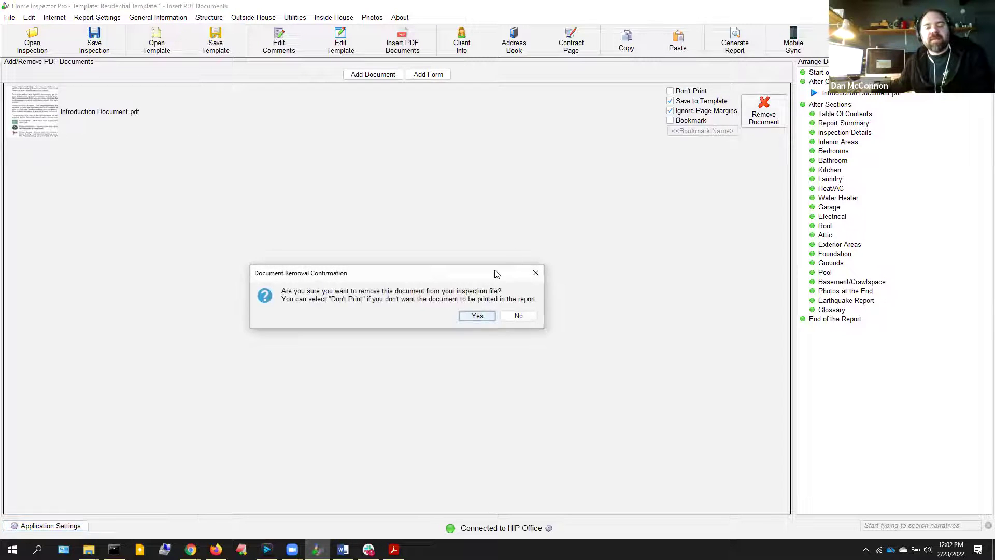
click(487, 316)
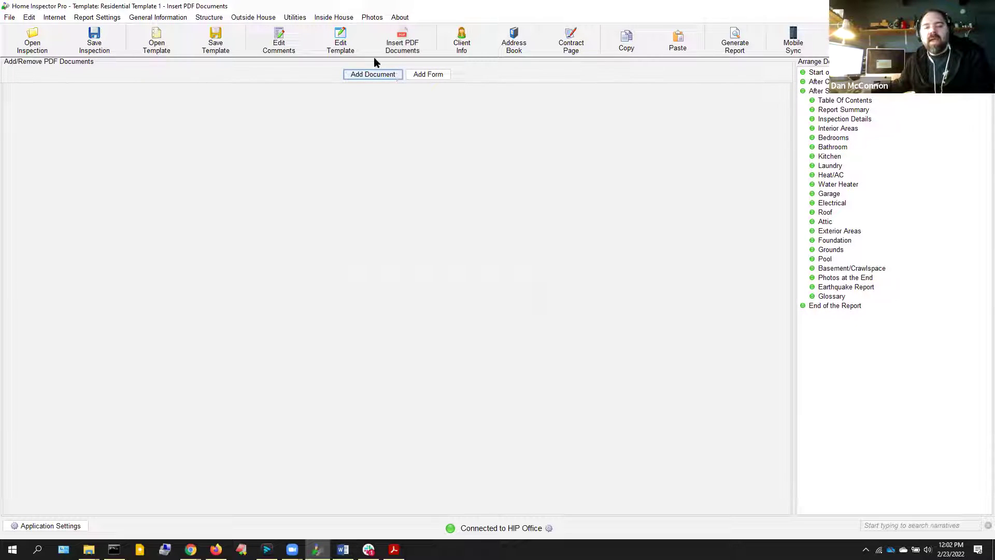
Add Modified Introduction Document.pdf from the Desktop to the template
click(366, 73)
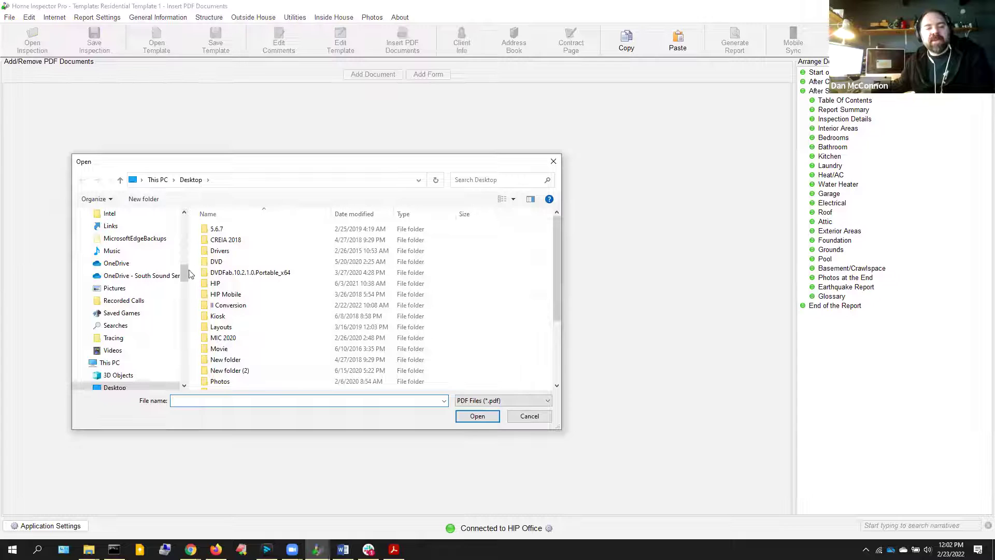
drag(184, 273, 184, 203)
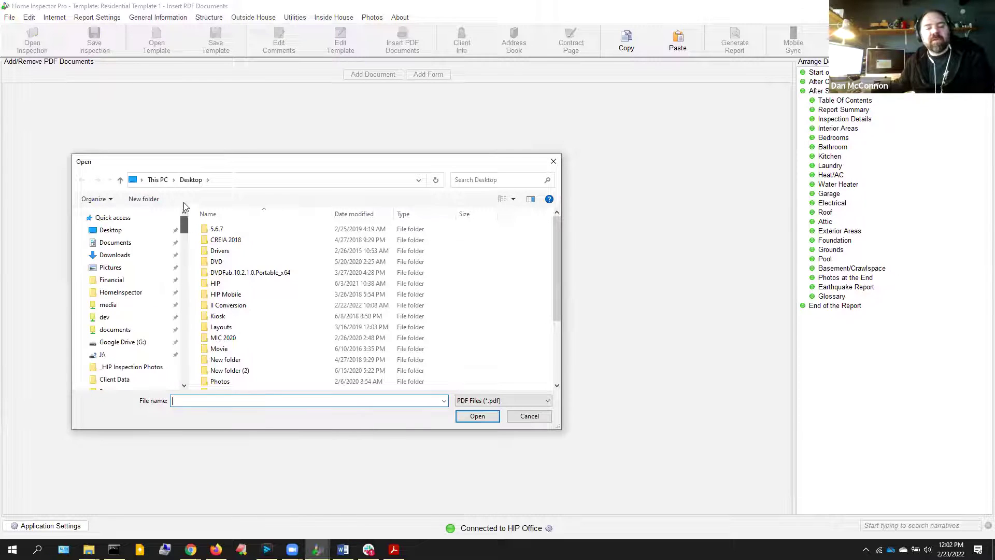
click(128, 231)
scroll(253, 349, down, 3)
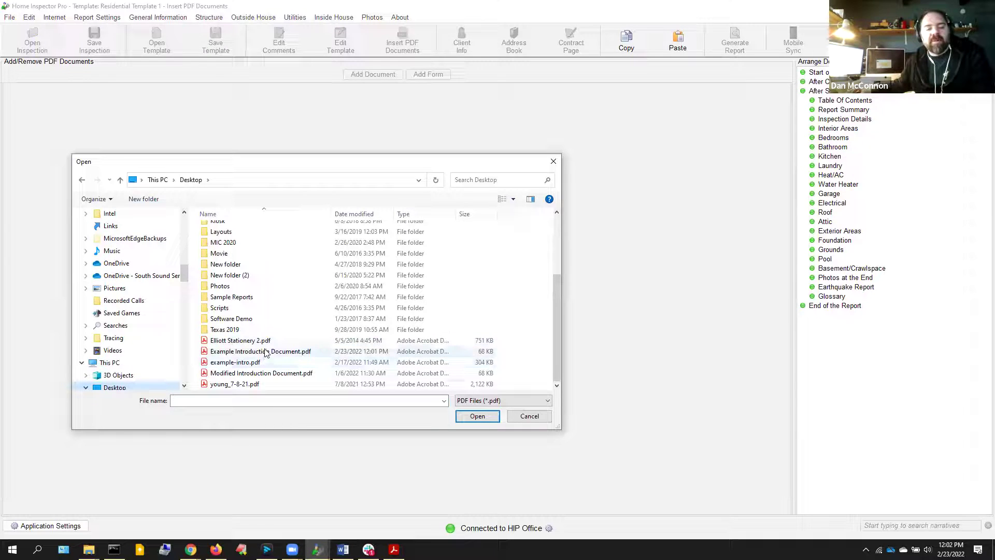
click(266, 353)
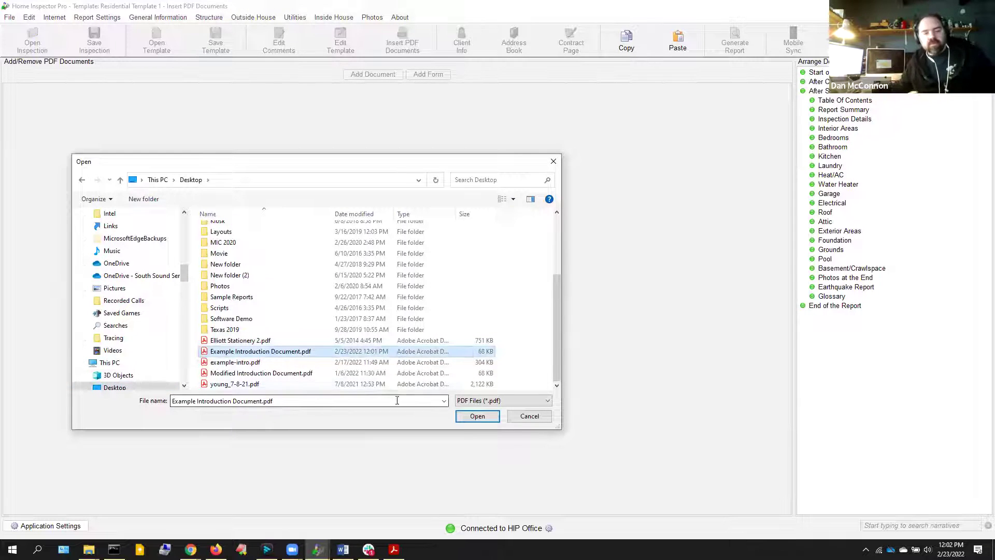
click(273, 373)
click(473, 417)
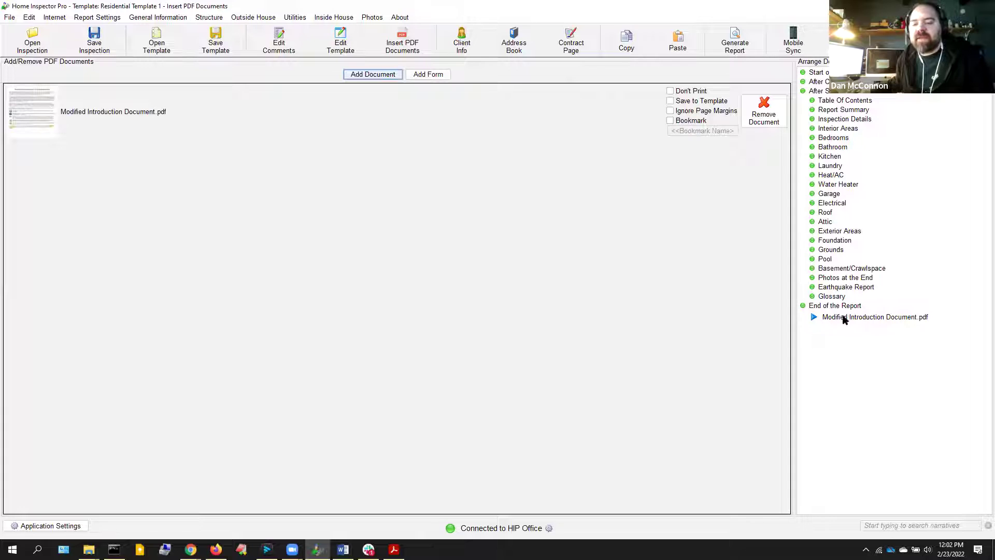
Move the modified introduction PDF after the cover, save it with the template, and bookmark it 'Introduction'
drag(834, 321, 822, 83)
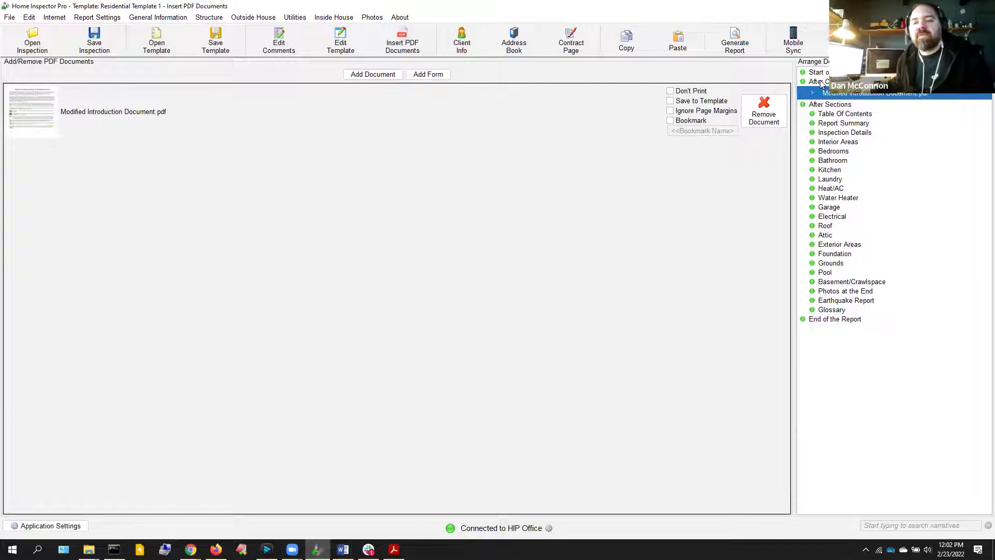
click(681, 103)
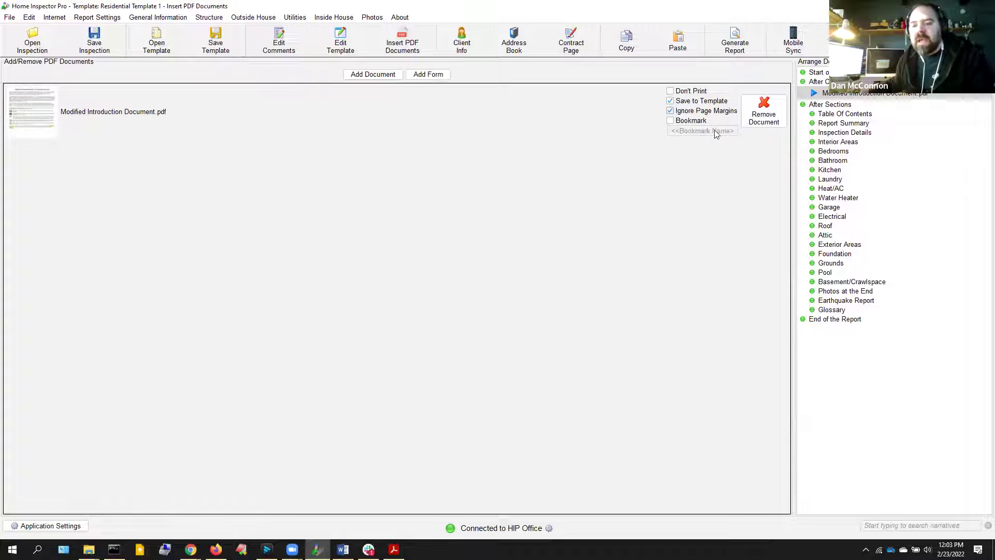
click(670, 122)
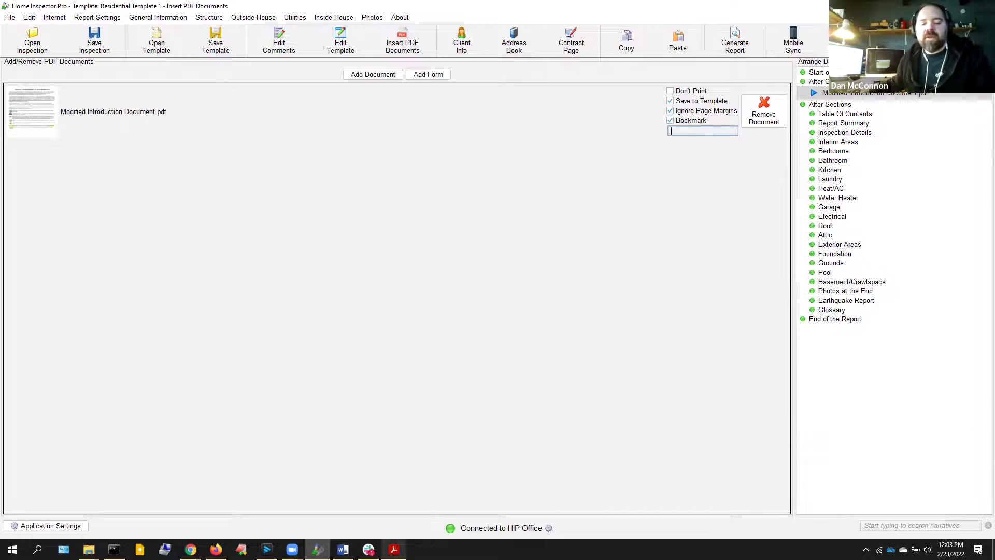
click(394, 549)
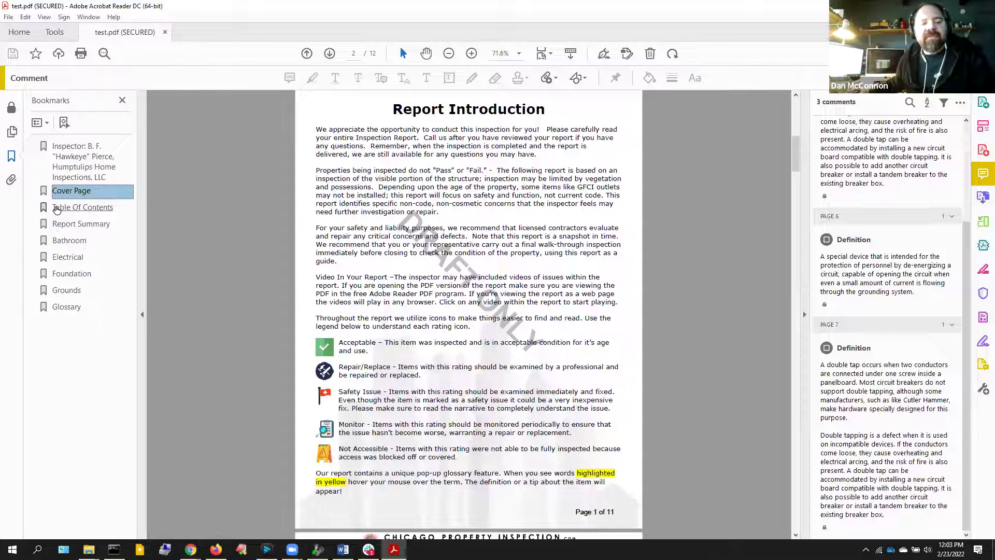
click(317, 549)
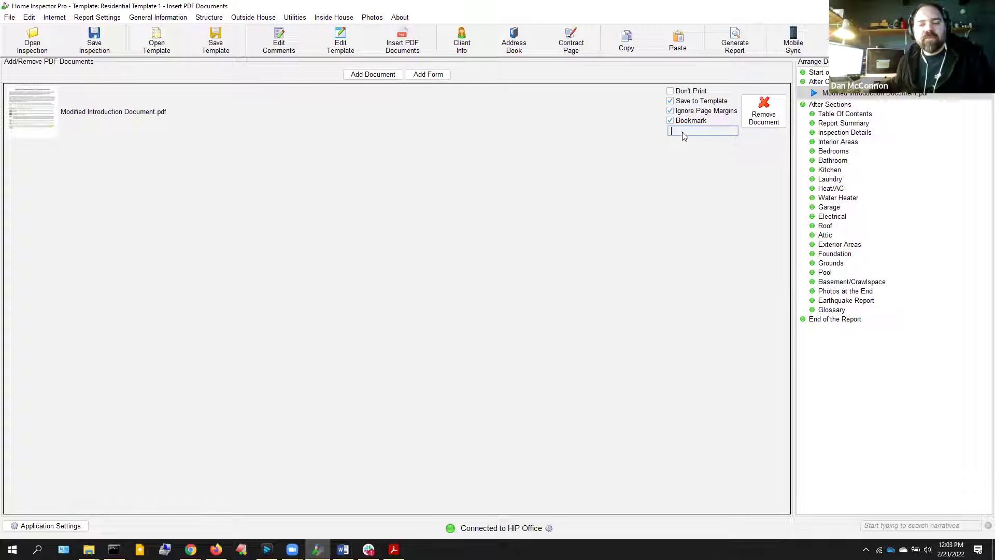
text(Intro)
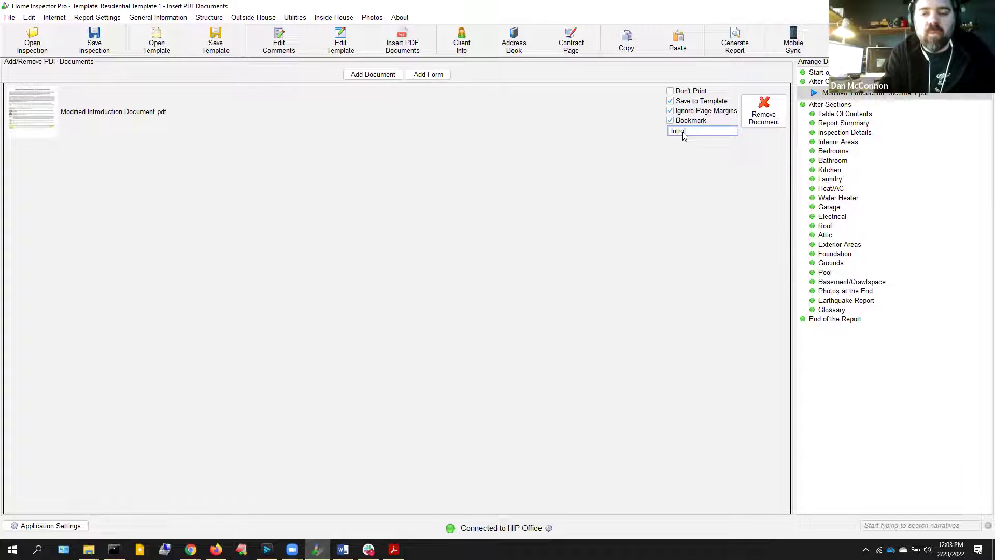
text(duction)
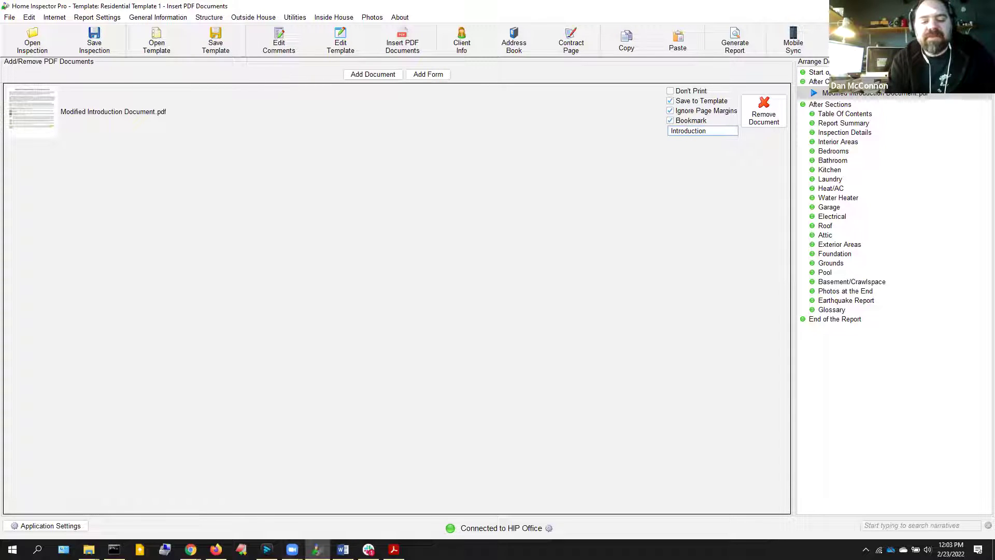
mouse_move(394, 549)
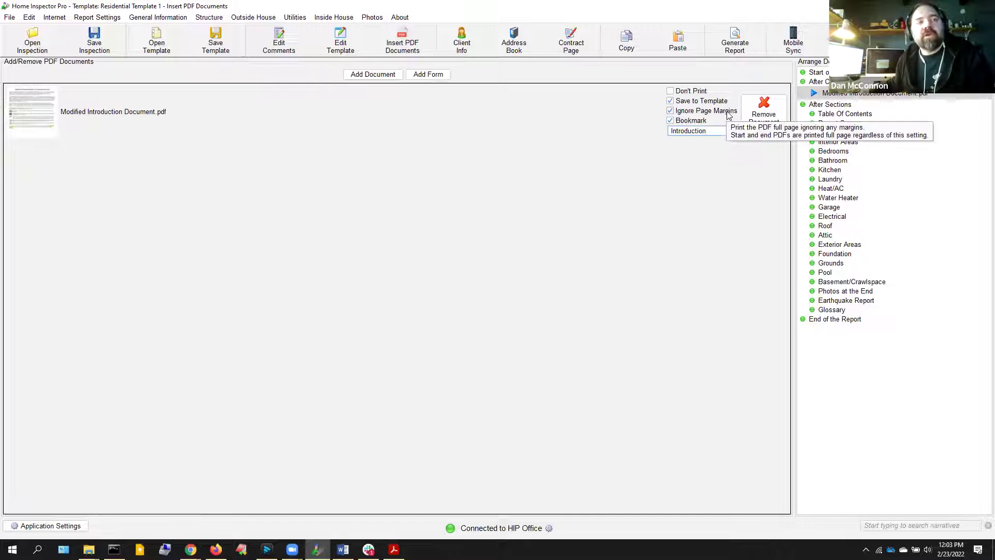
click(385, 76)
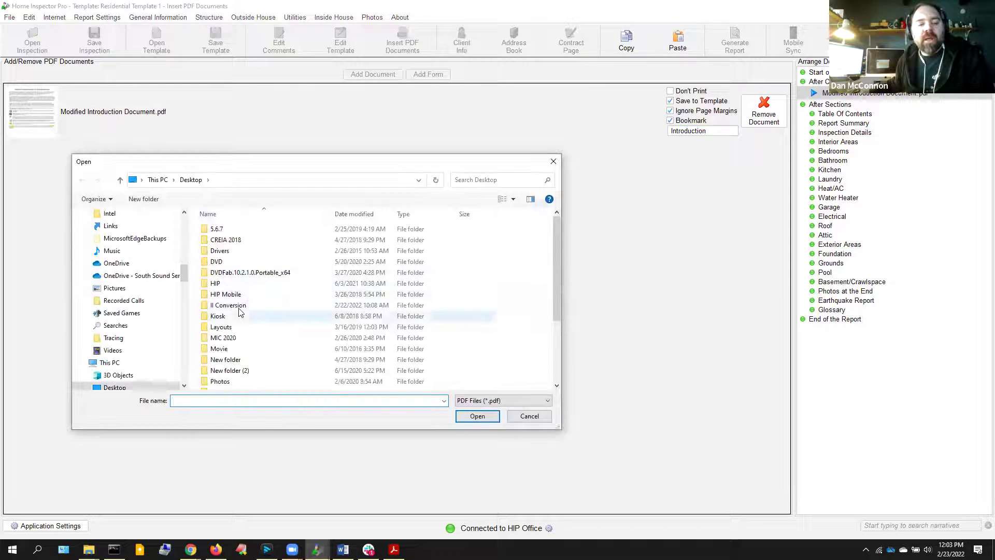
Add Pochette.pdf from Downloads and place it right after the Roof section
scroll(111, 332, up, 2)
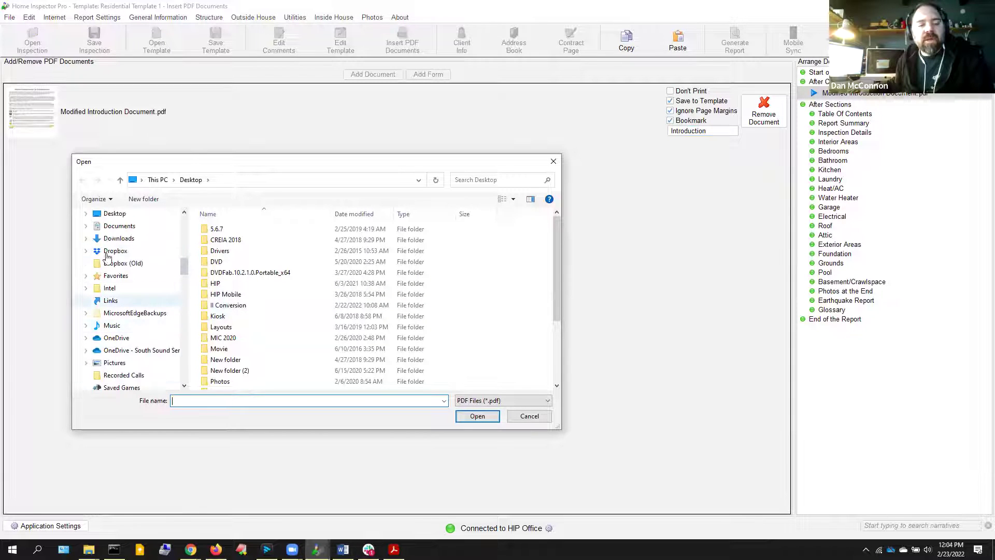
click(119, 239)
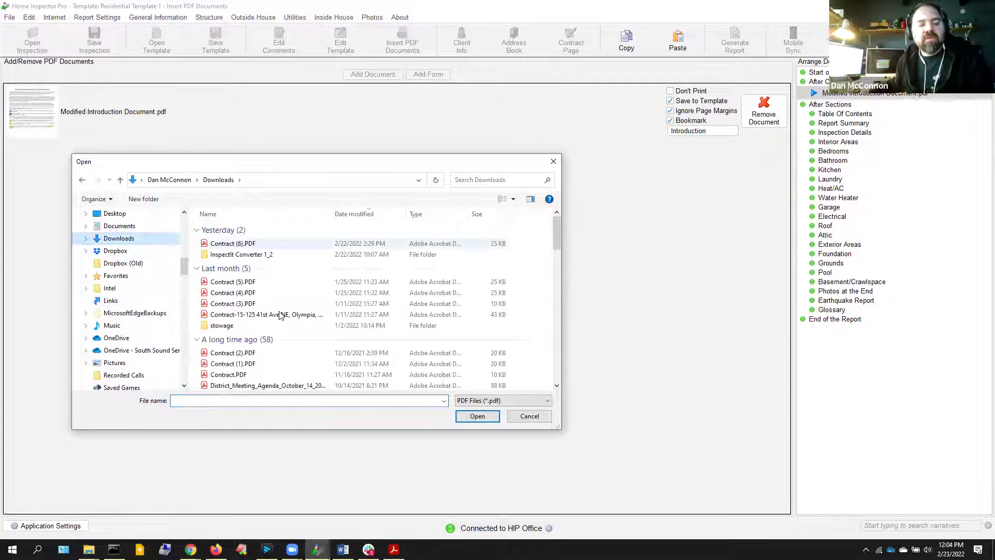
scroll(217, 321, down, 5)
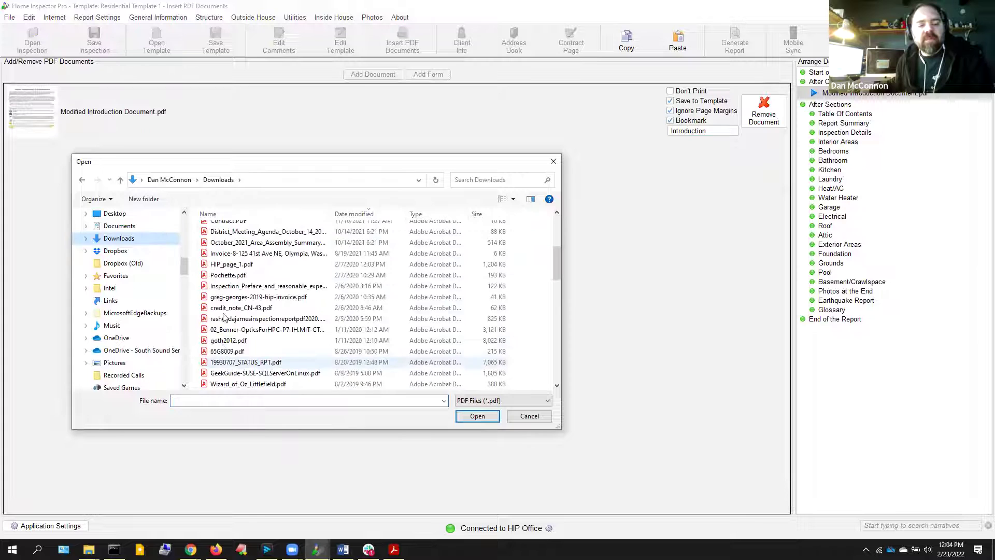
double_click(227, 275)
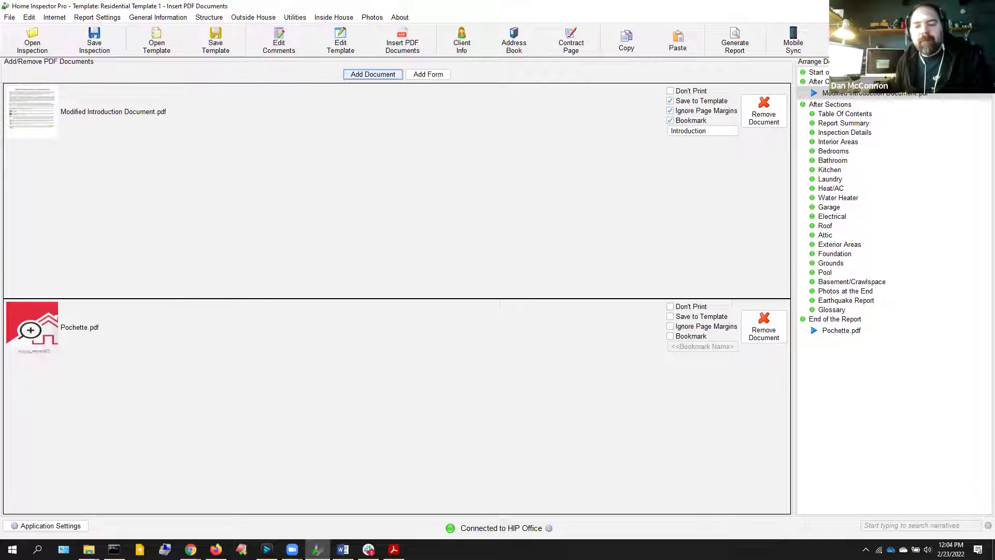
drag(815, 314, 820, 227)
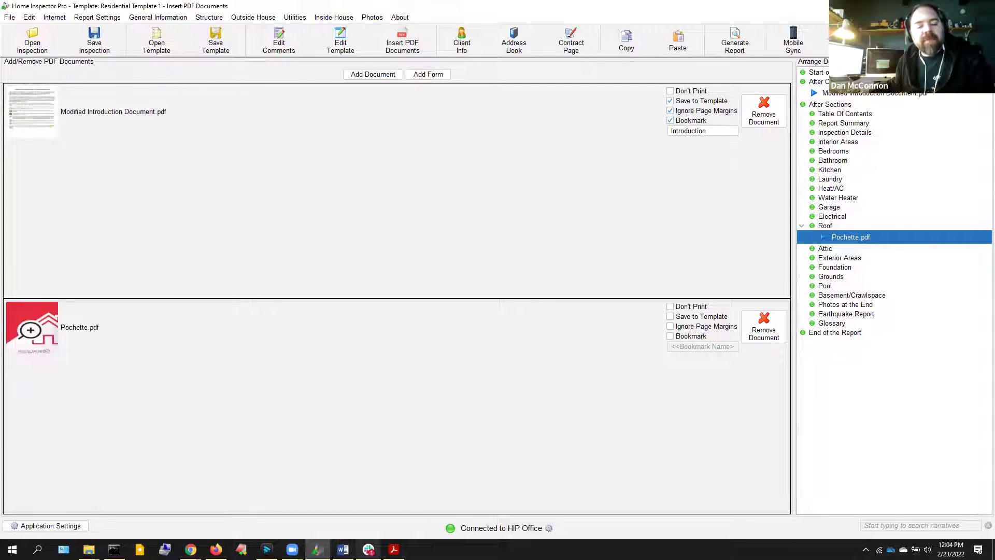
click(215, 550)
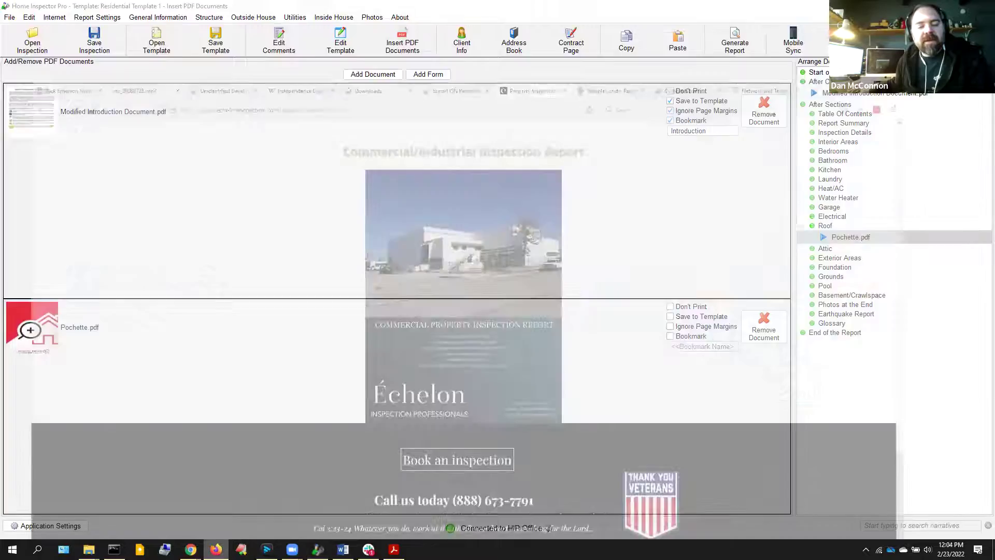
Scroll the SampleCondo report's maintenance pages through to page 45, then return to Home Inspector Pro
click(671, 15)
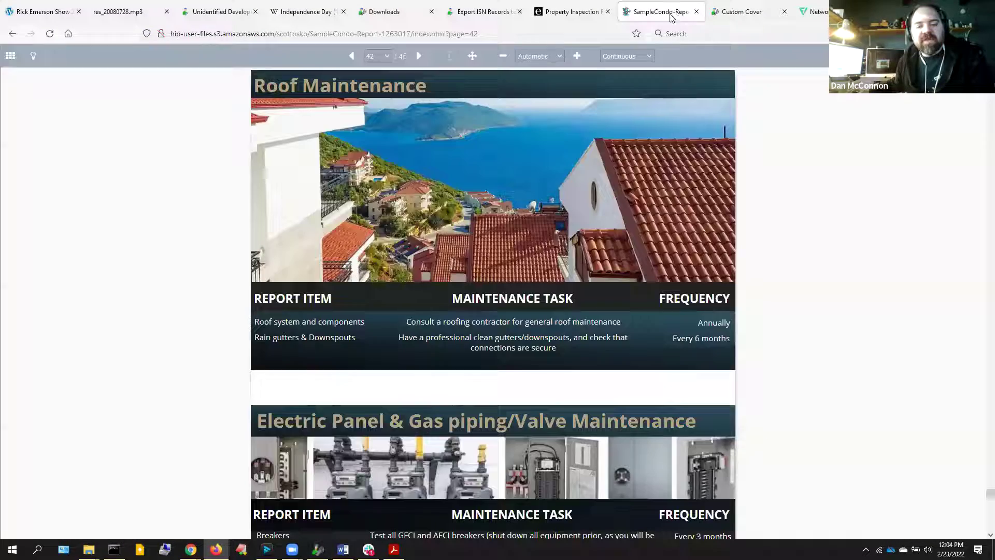
scroll(265, 390, up, 10)
scroll(267, 390, up, 15)
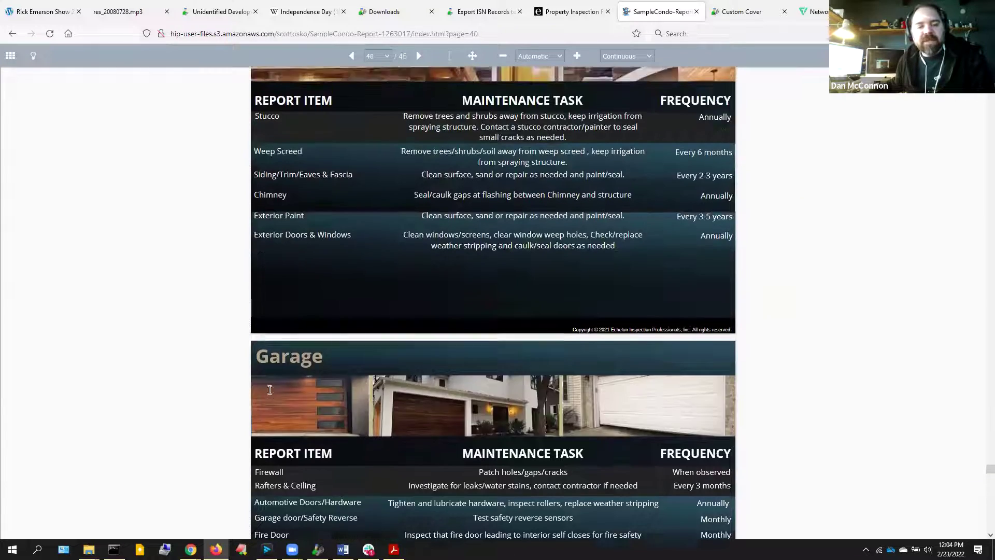
scroll(269, 389, up, 8)
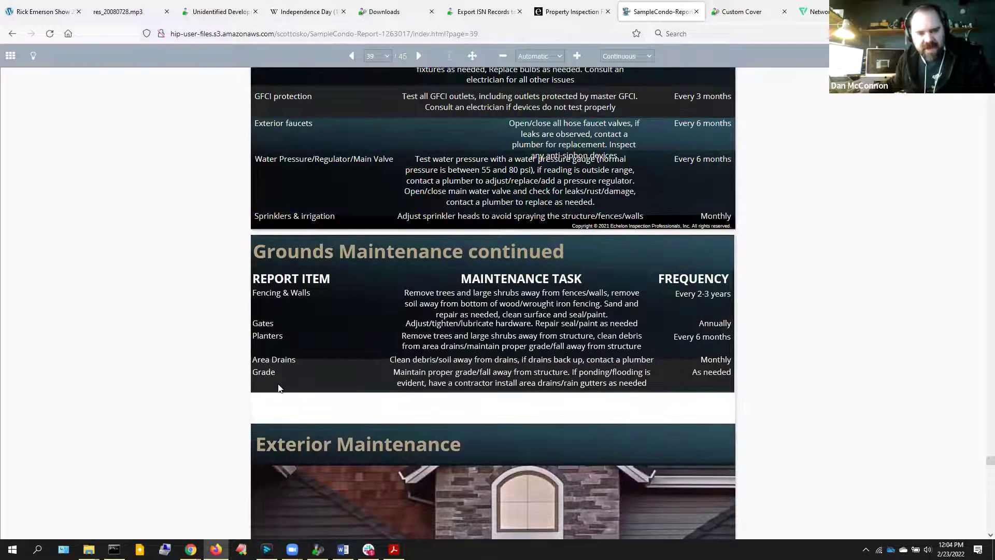
scroll(301, 390, down, 9)
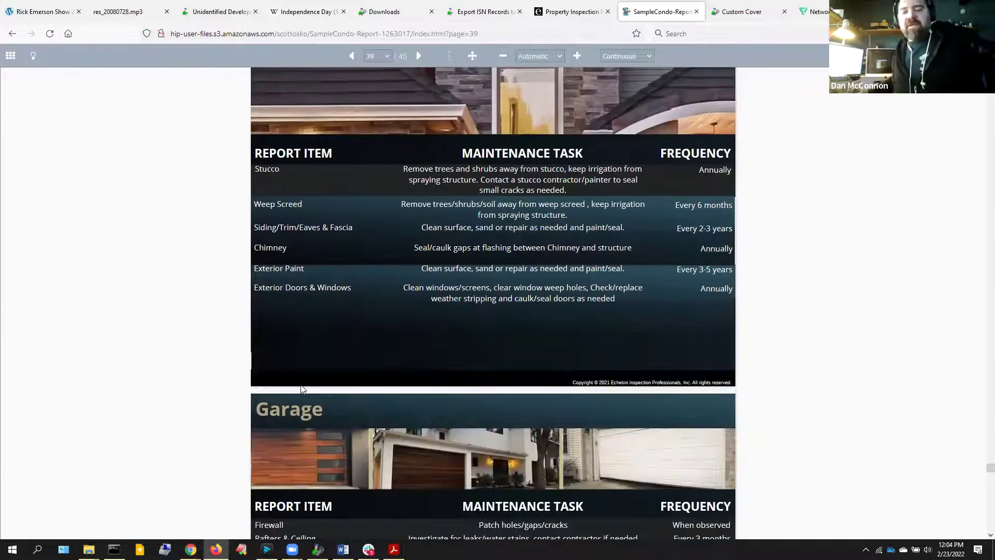
scroll(298, 391, down, 5)
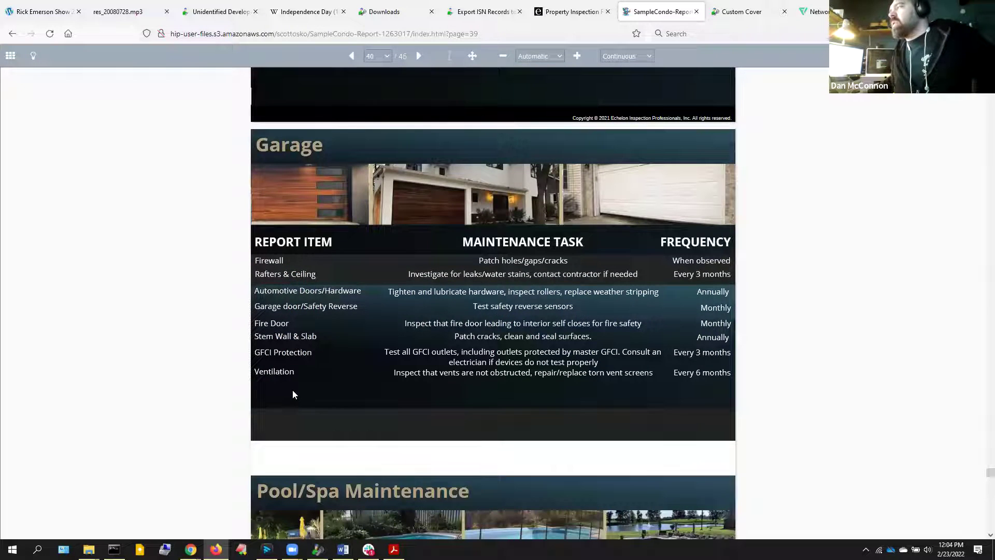
scroll(292, 388, down, 14)
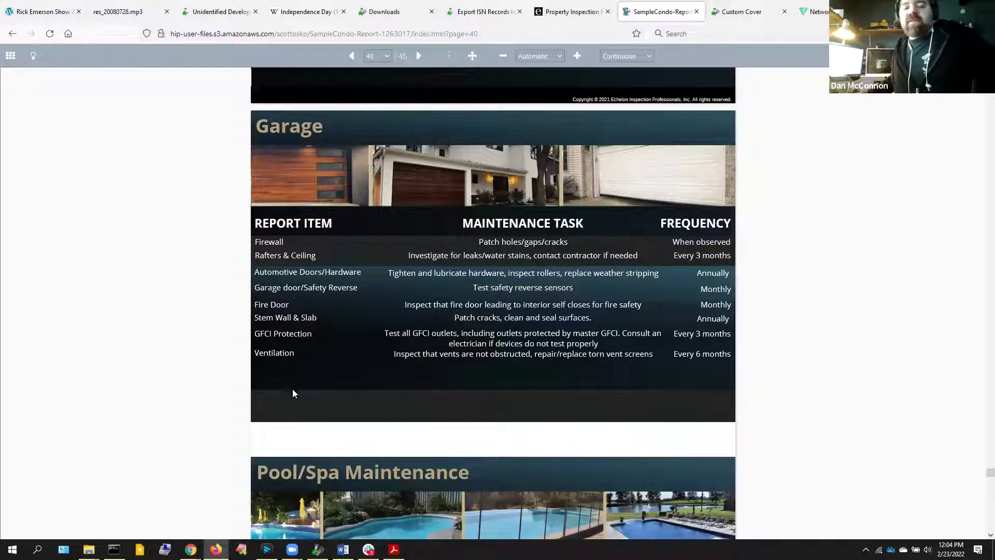
scroll(296, 390, down, 12)
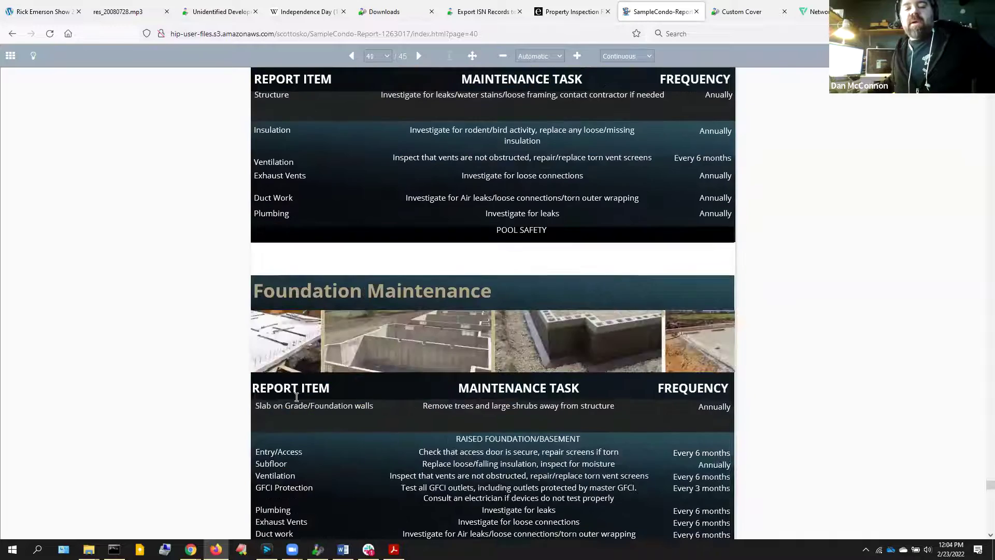
scroll(286, 421, down, 18)
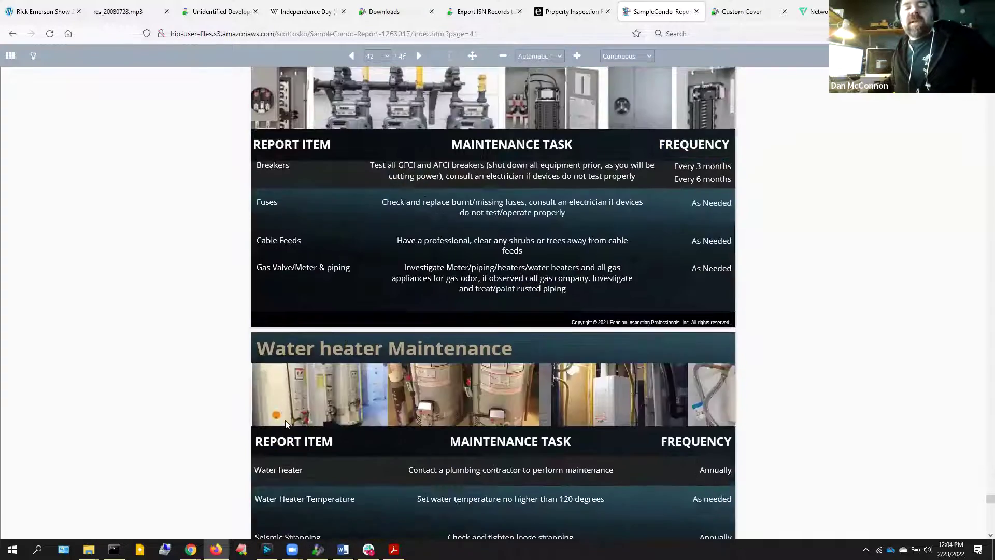
scroll(291, 444, down, 8)
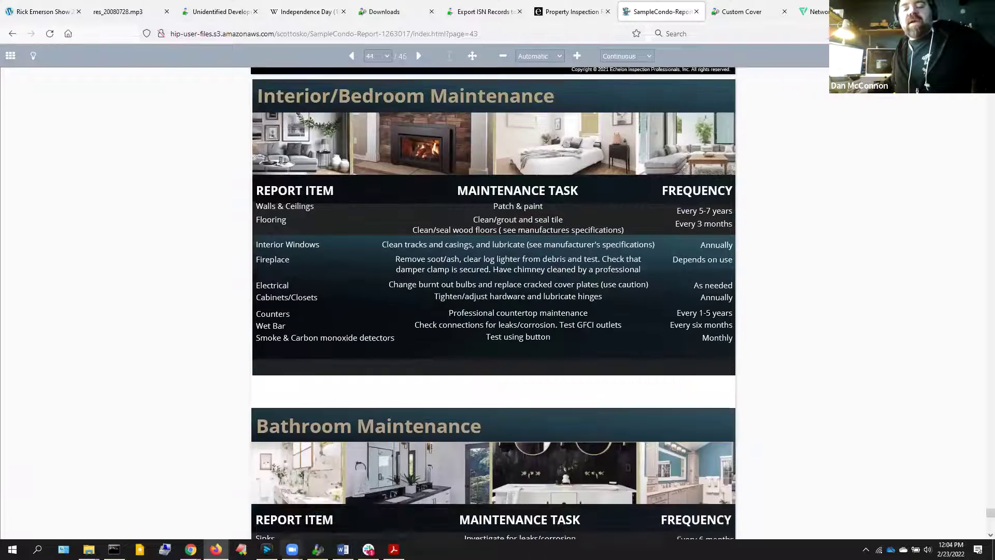
mouse_move(293, 549)
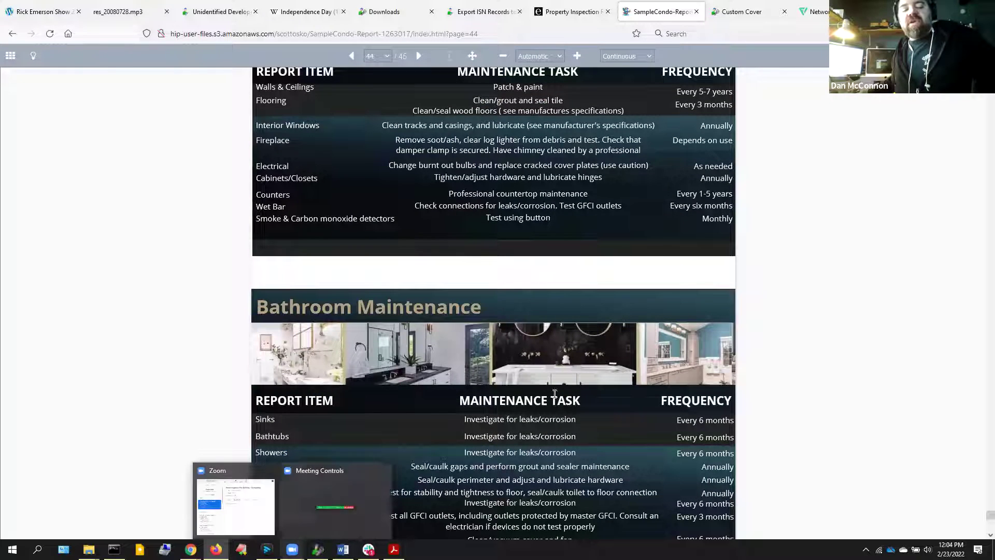
scroll(449, 417, down, 10)
scroll(444, 431, down, 3)
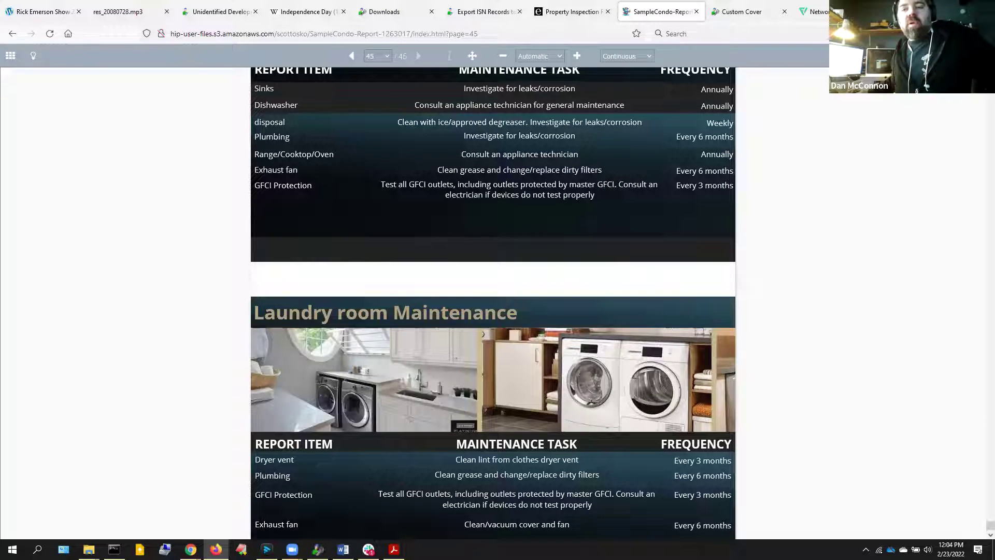
key(alt+Tab)
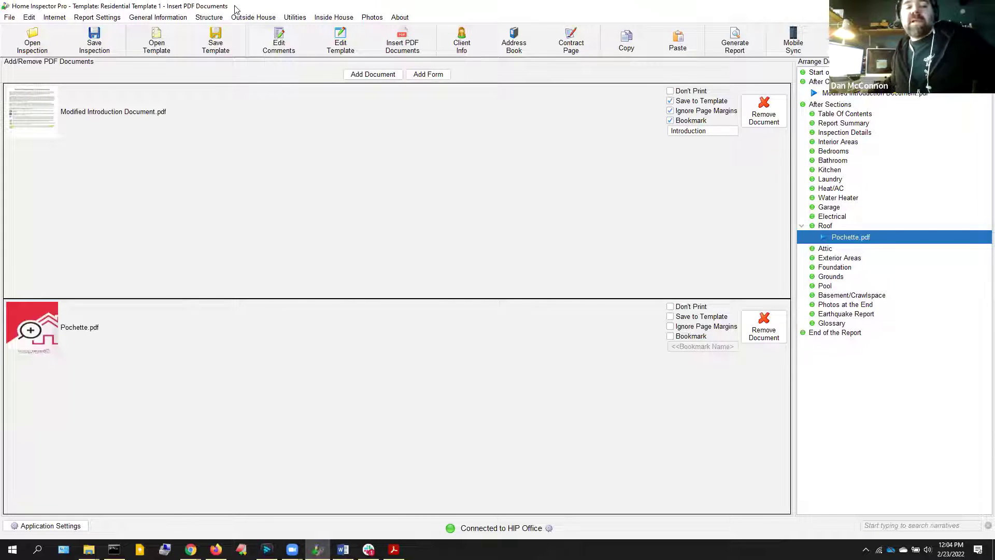
Save Residential Template 1 from the Save Your Template dialog, keeping its file name
click(216, 38)
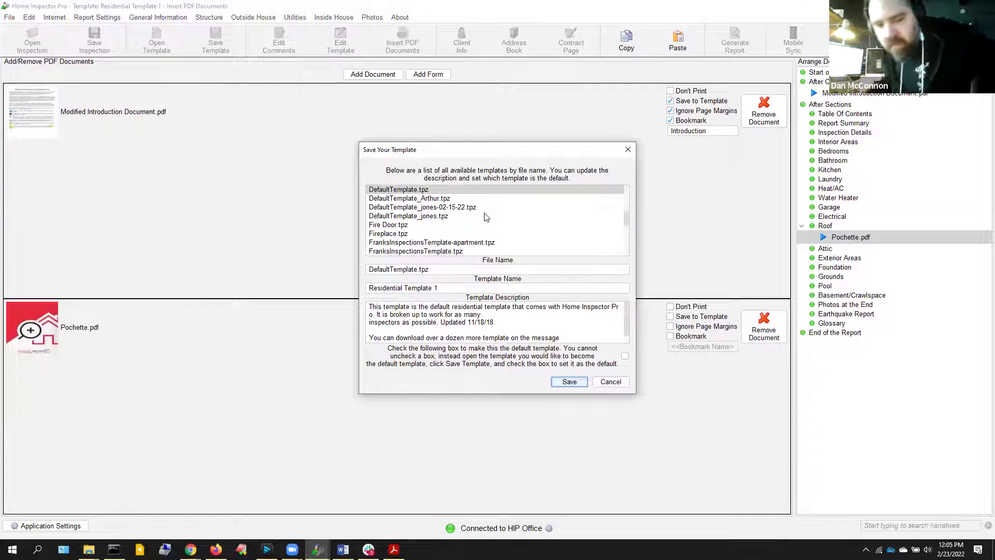
click(415, 270)
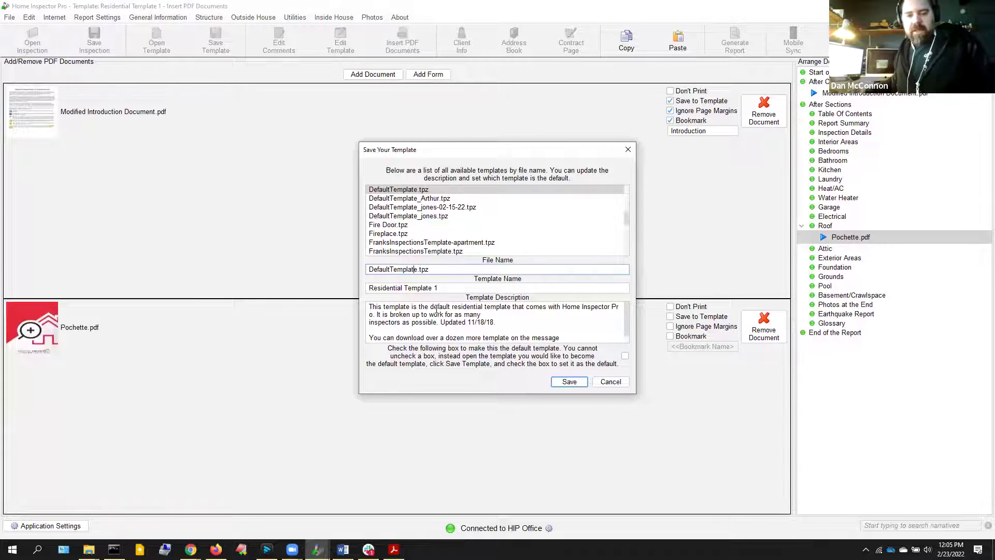
click(601, 382)
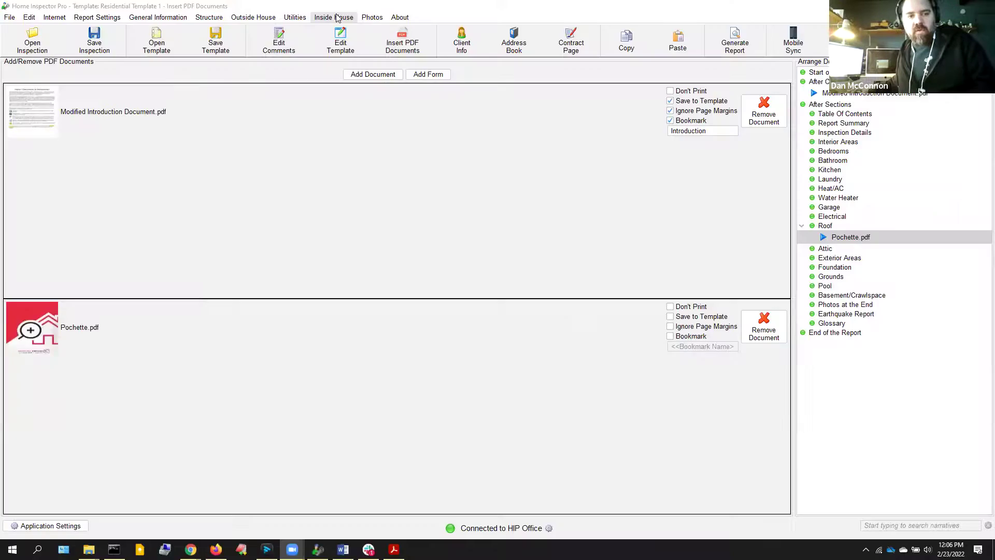
Go to the Electrical section's Service Panel page from the section menus
click(336, 18)
mouse_move(233, 19)
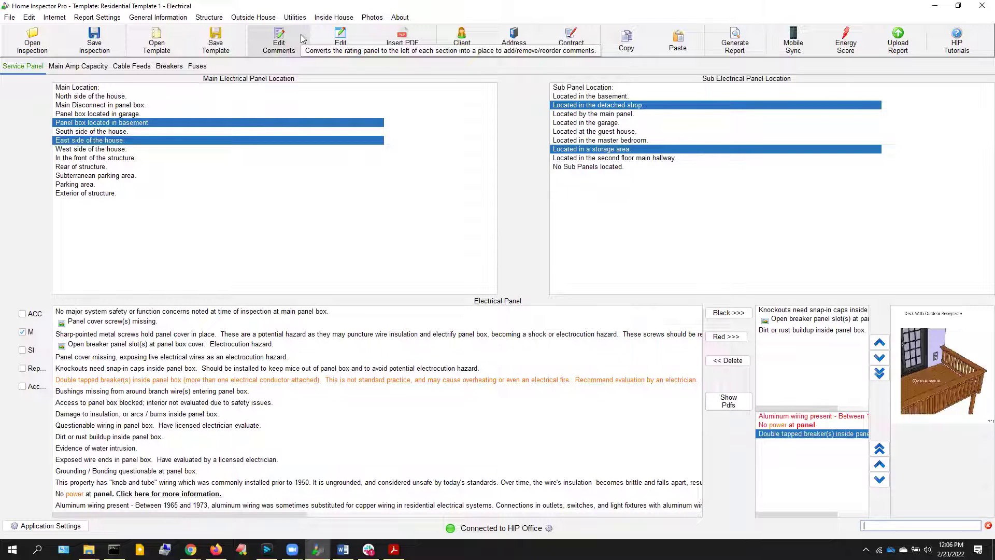
Show the Electrical Main Amp Capacity list (30 to 800 amp), then close Application Settings unchanged after viewing Appearance
click(76, 68)
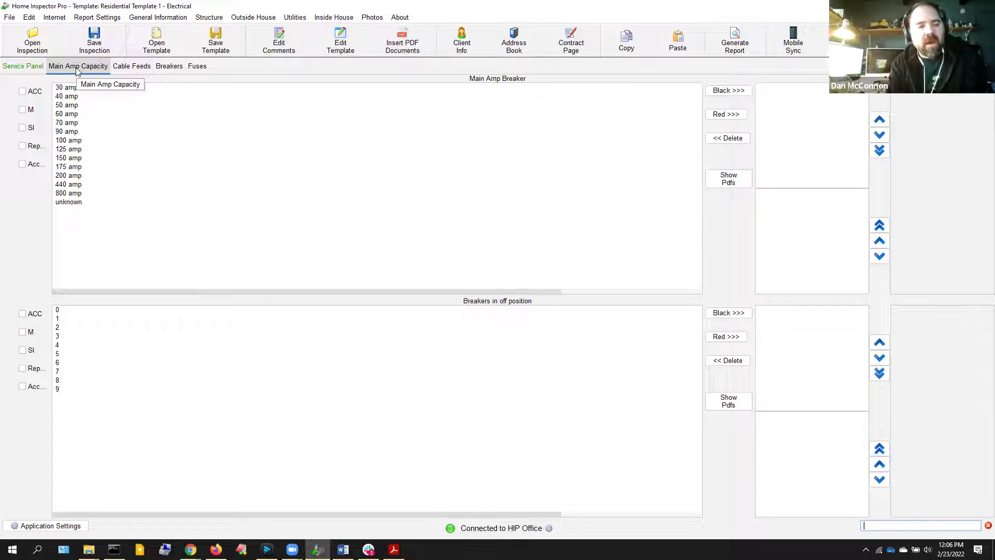
click(32, 525)
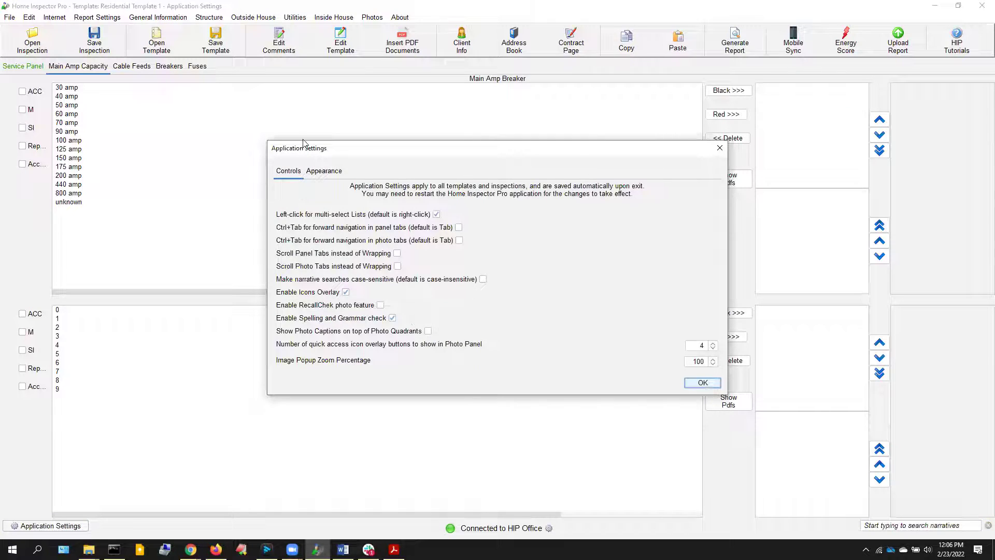
click(316, 171)
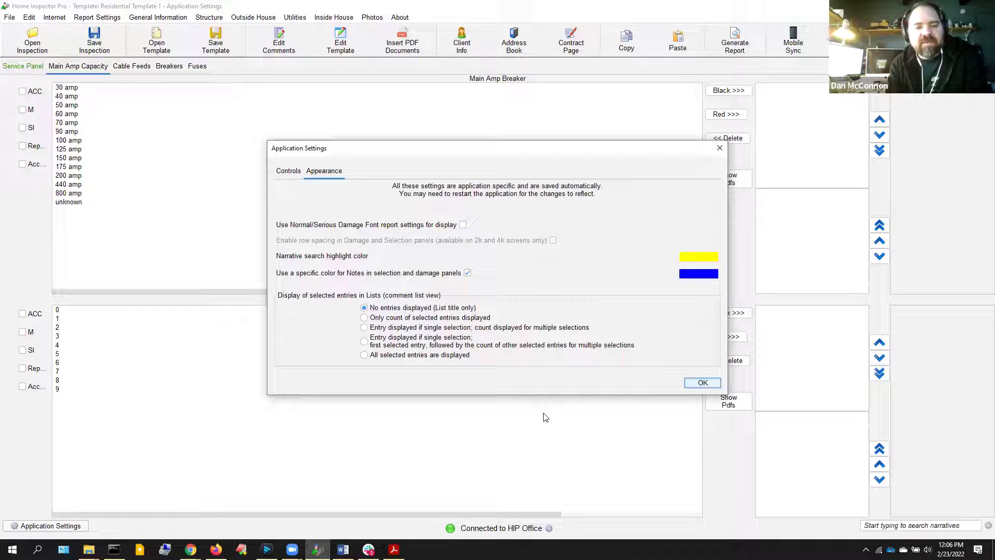
click(697, 385)
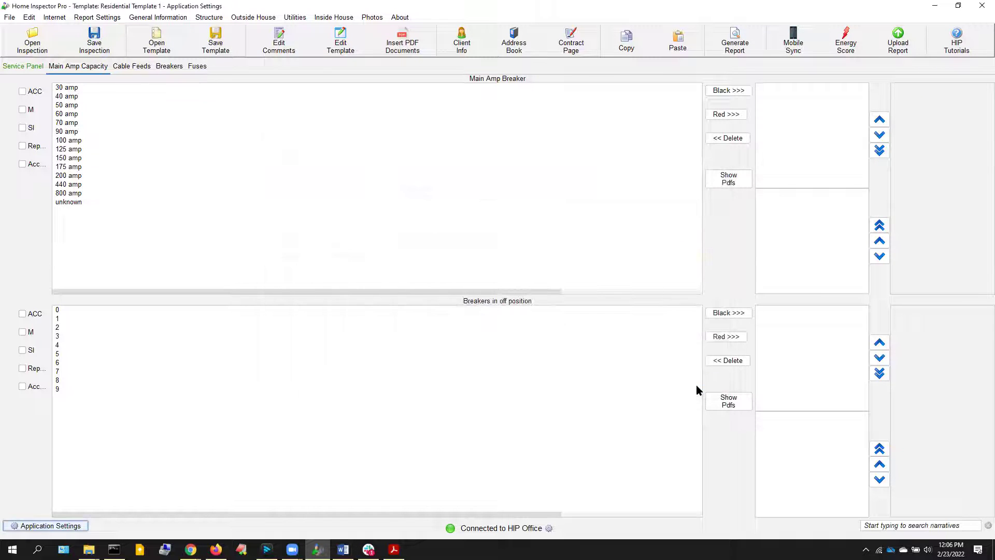